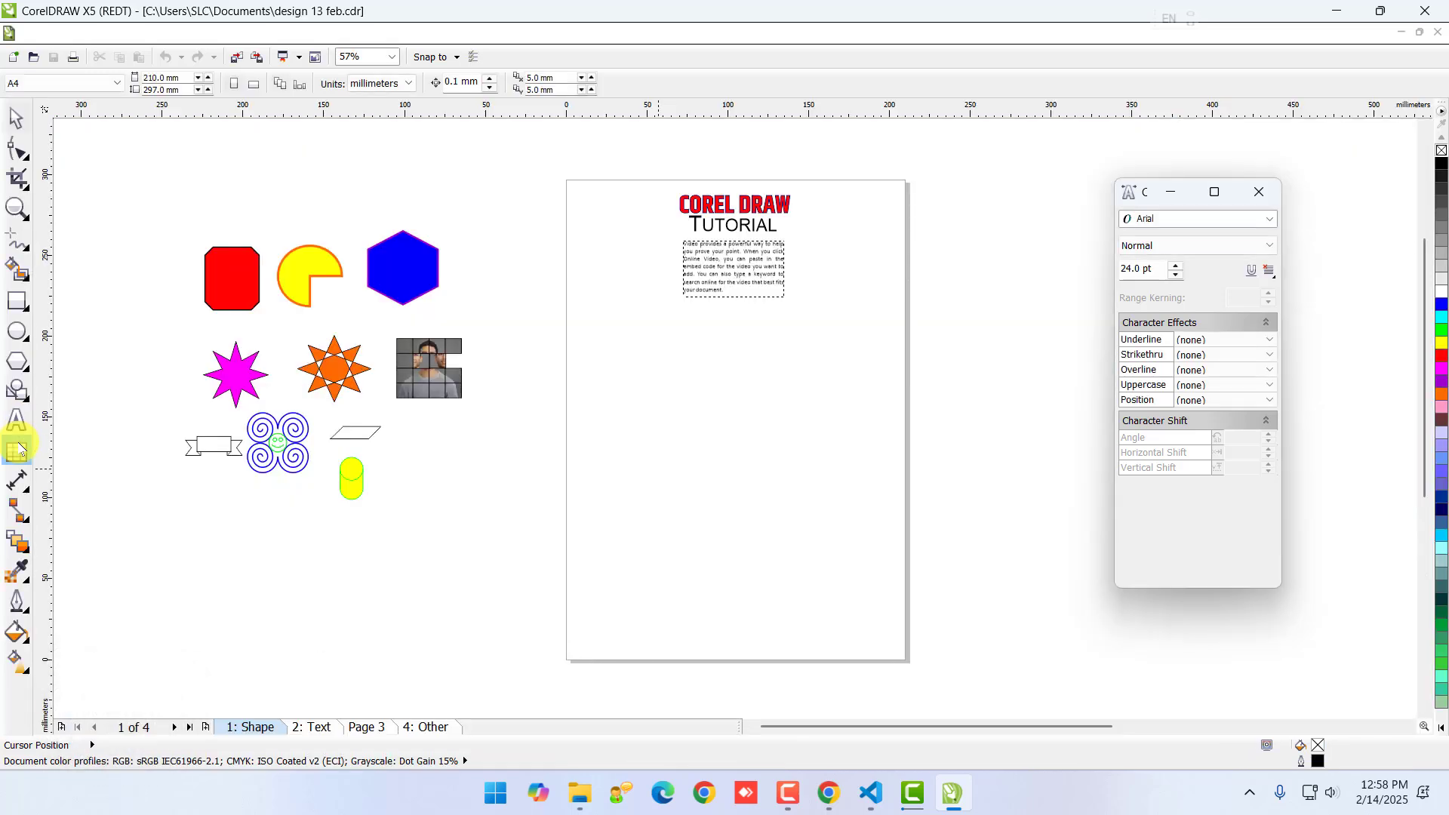
scroll(746, 216, "left", 4)
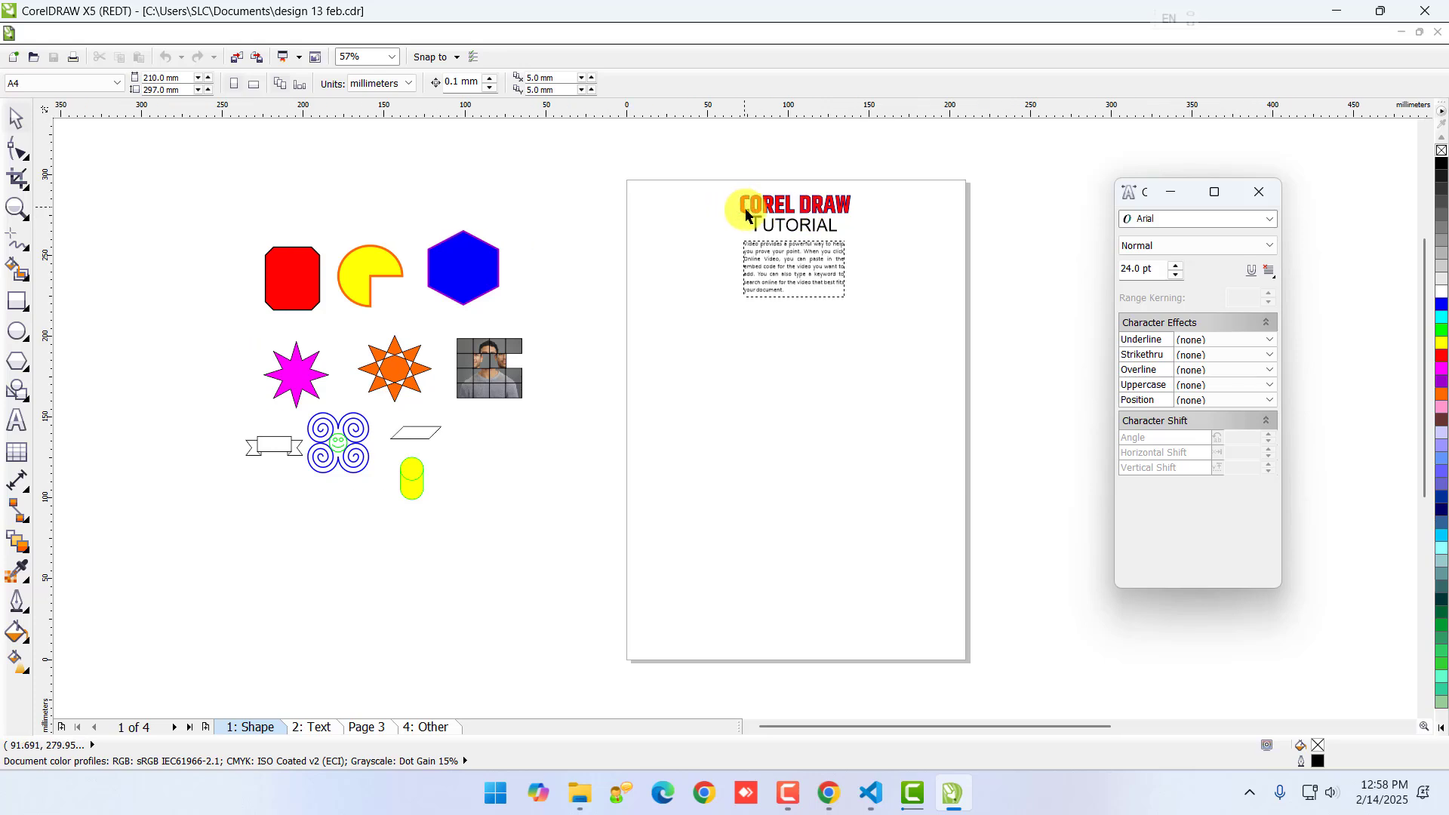
scroll(873, 236, "up", 5)
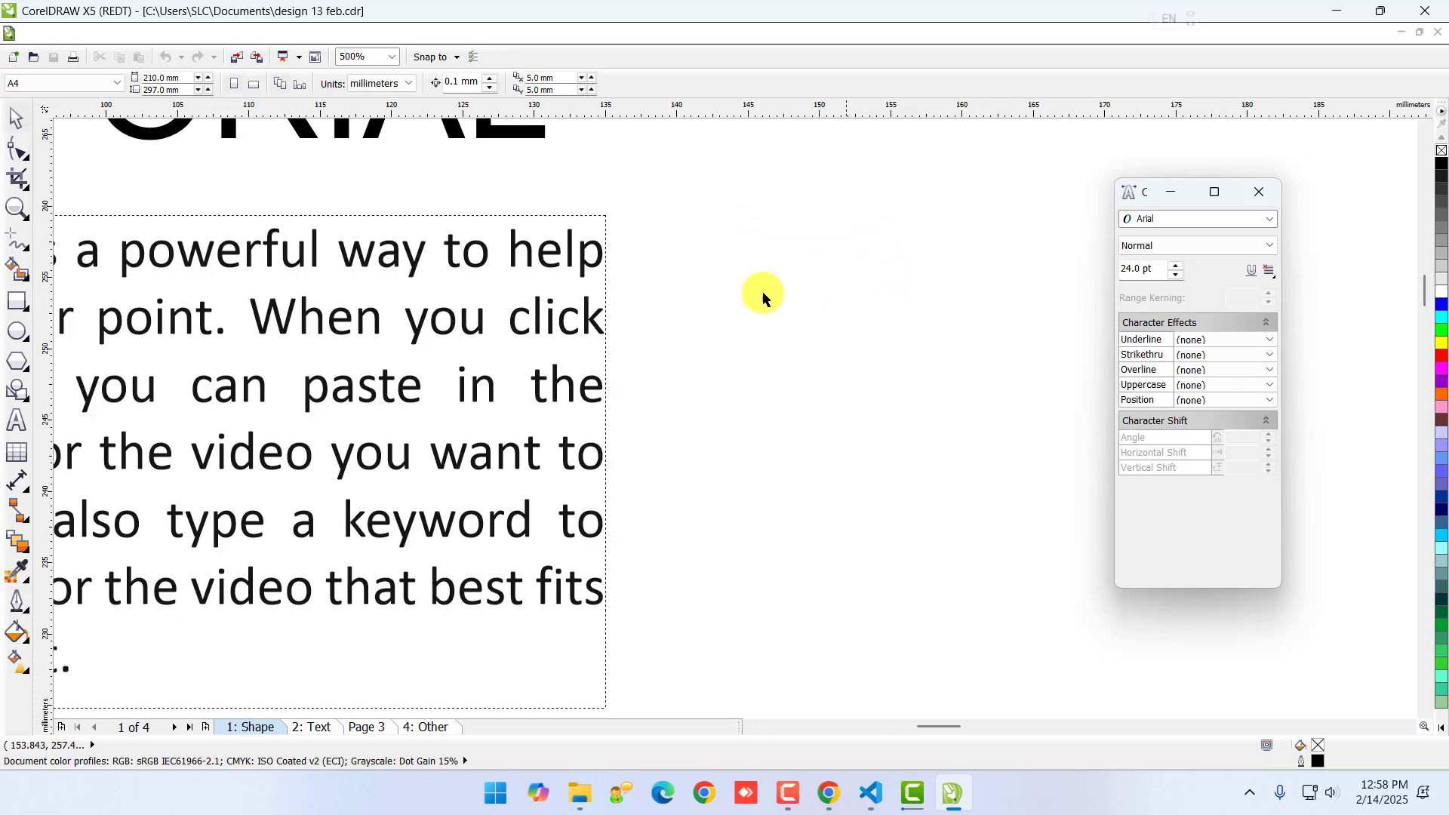
scroll(576, 300, "down", 4)
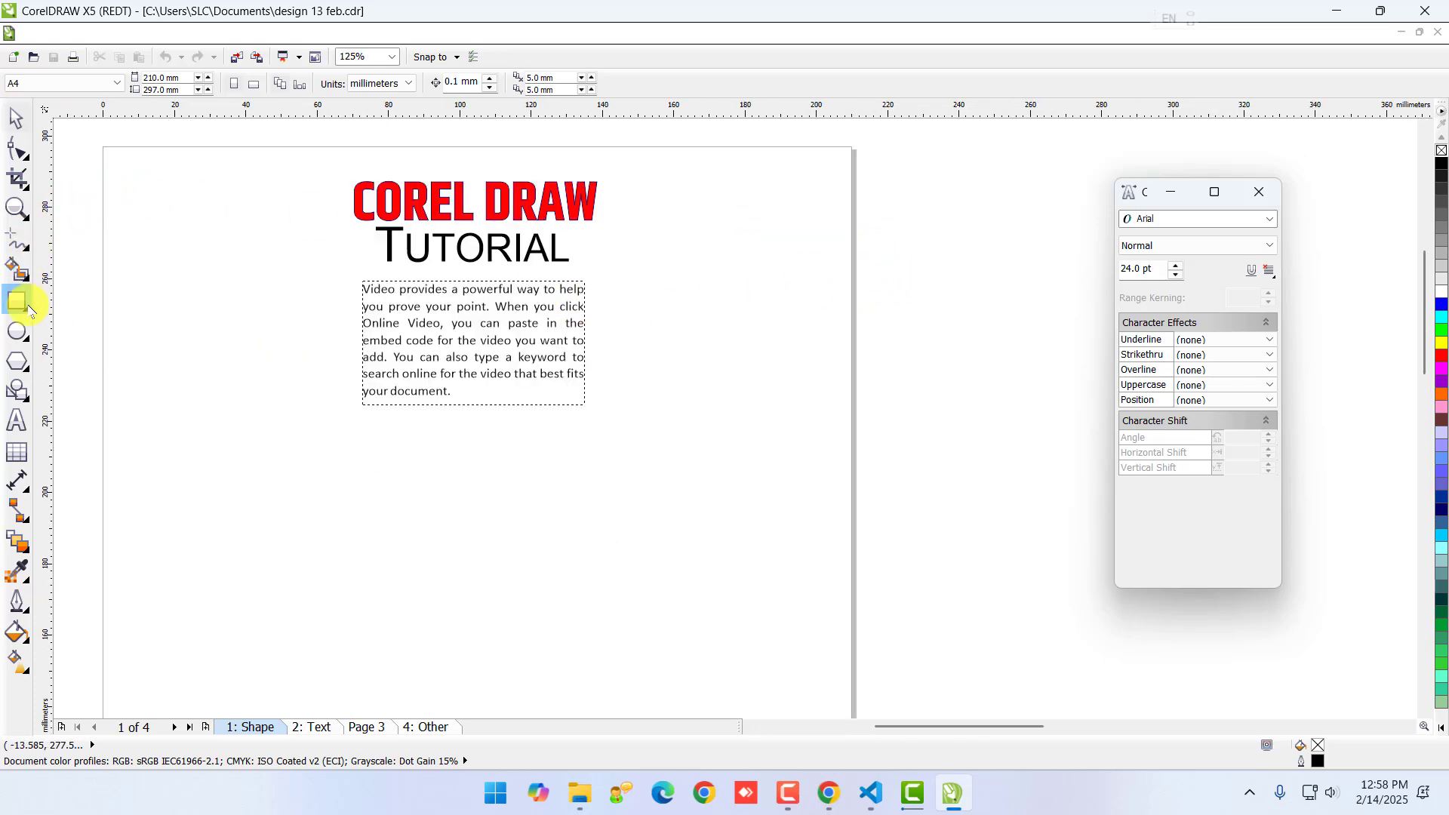
left_click(24, 217)
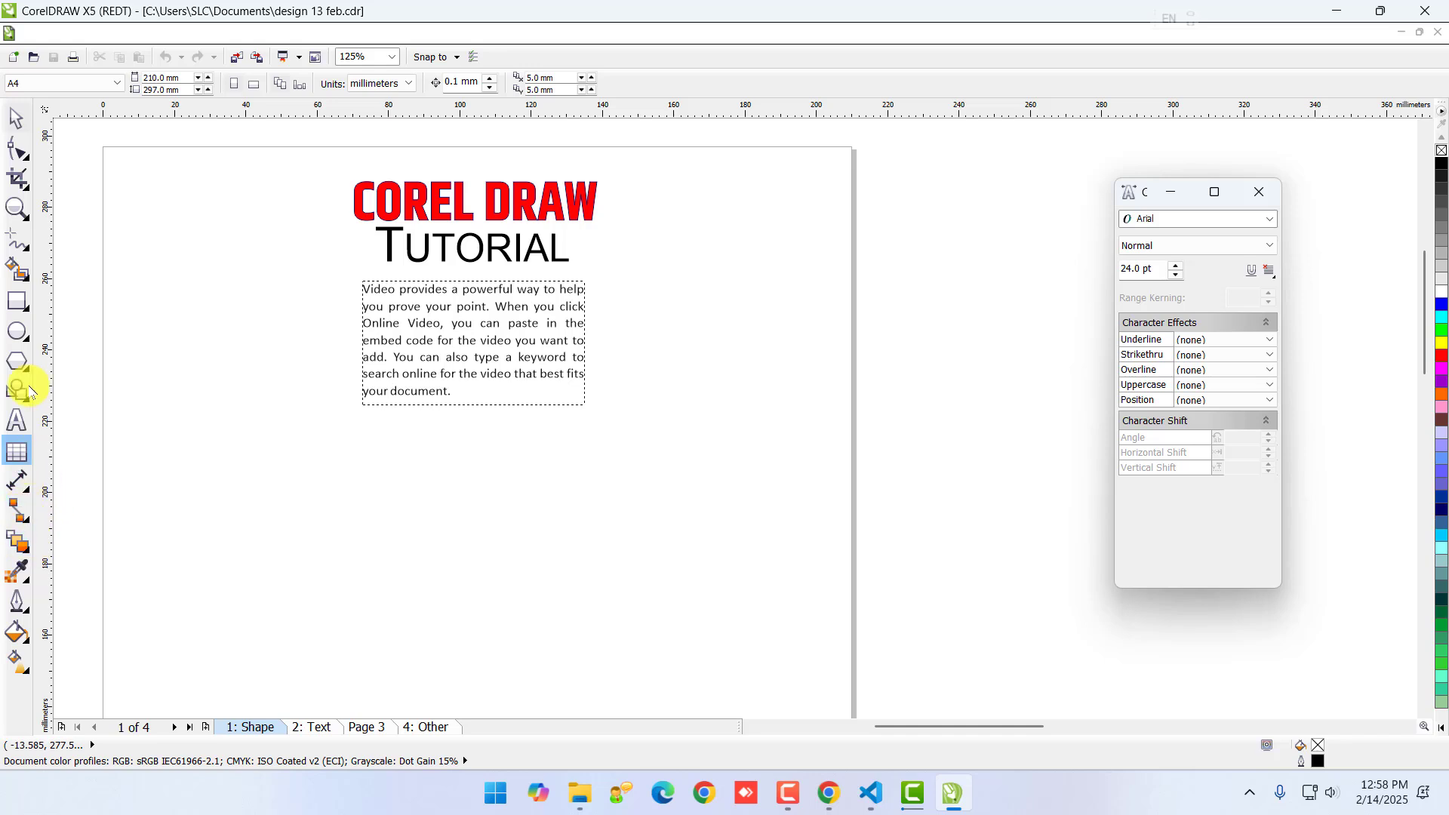
left_click(20, 549)
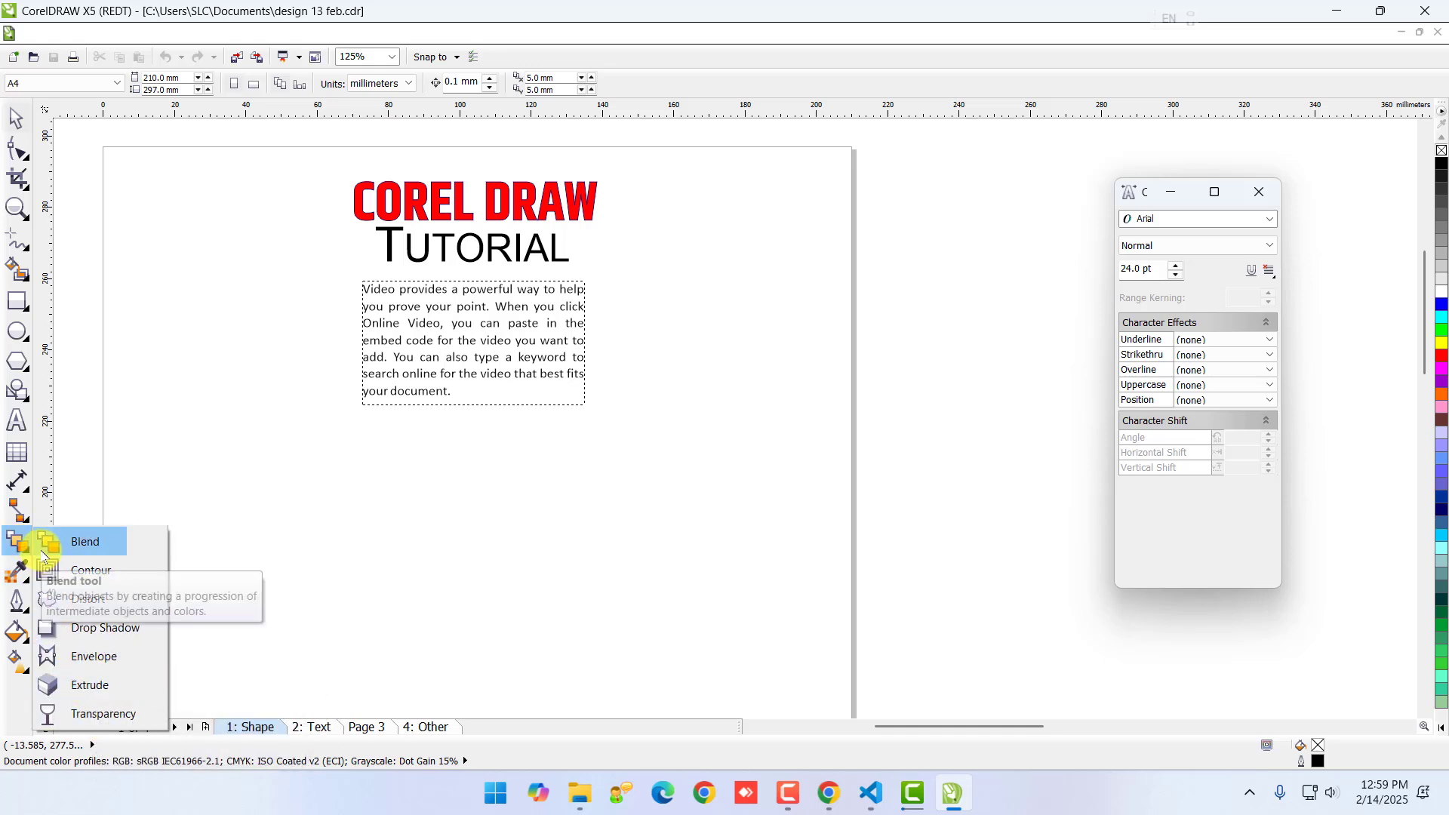
mouse_move(17, 517)
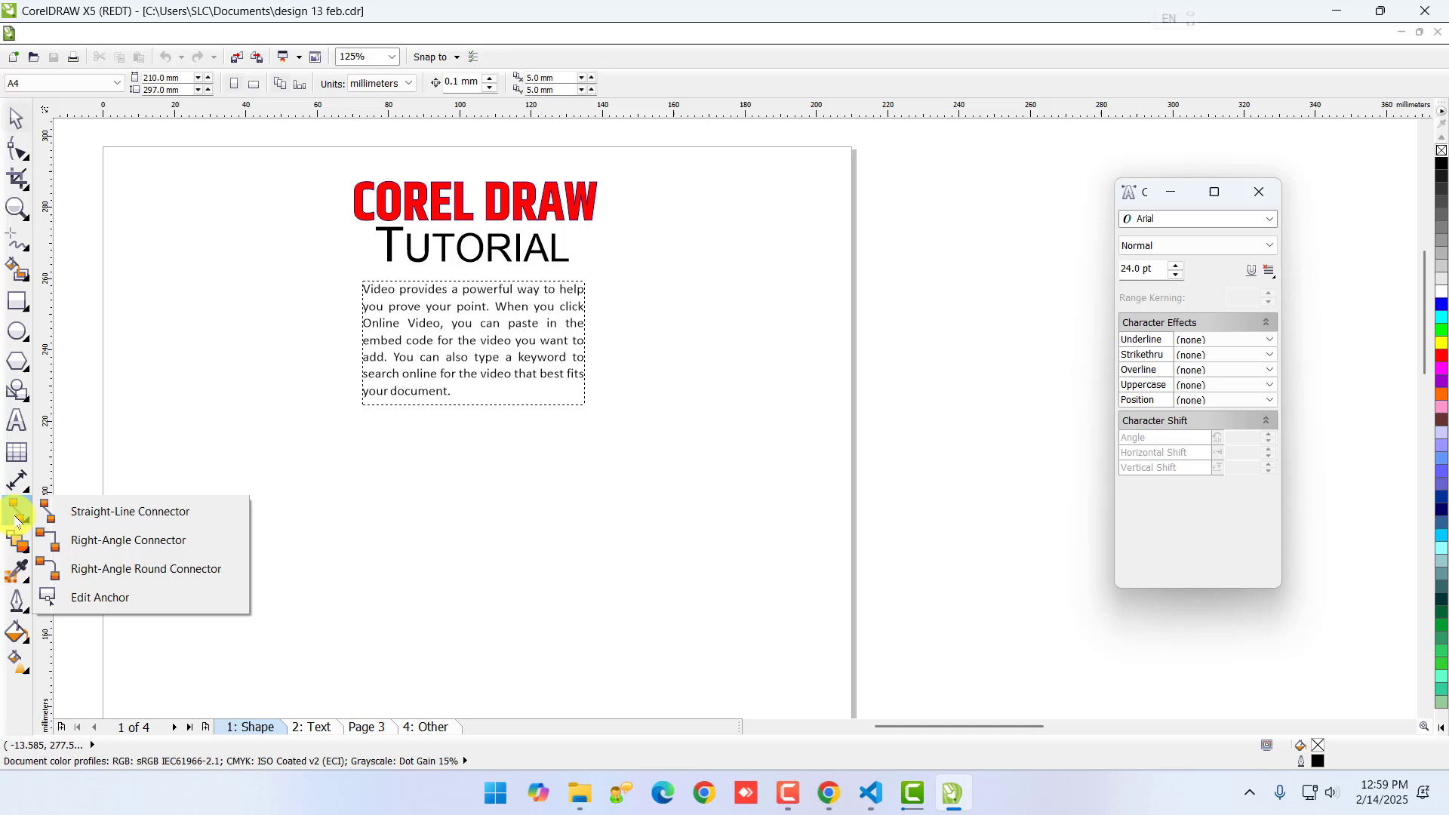
- Insert a new blank page after page 4, "Other"
left_click(17, 332)
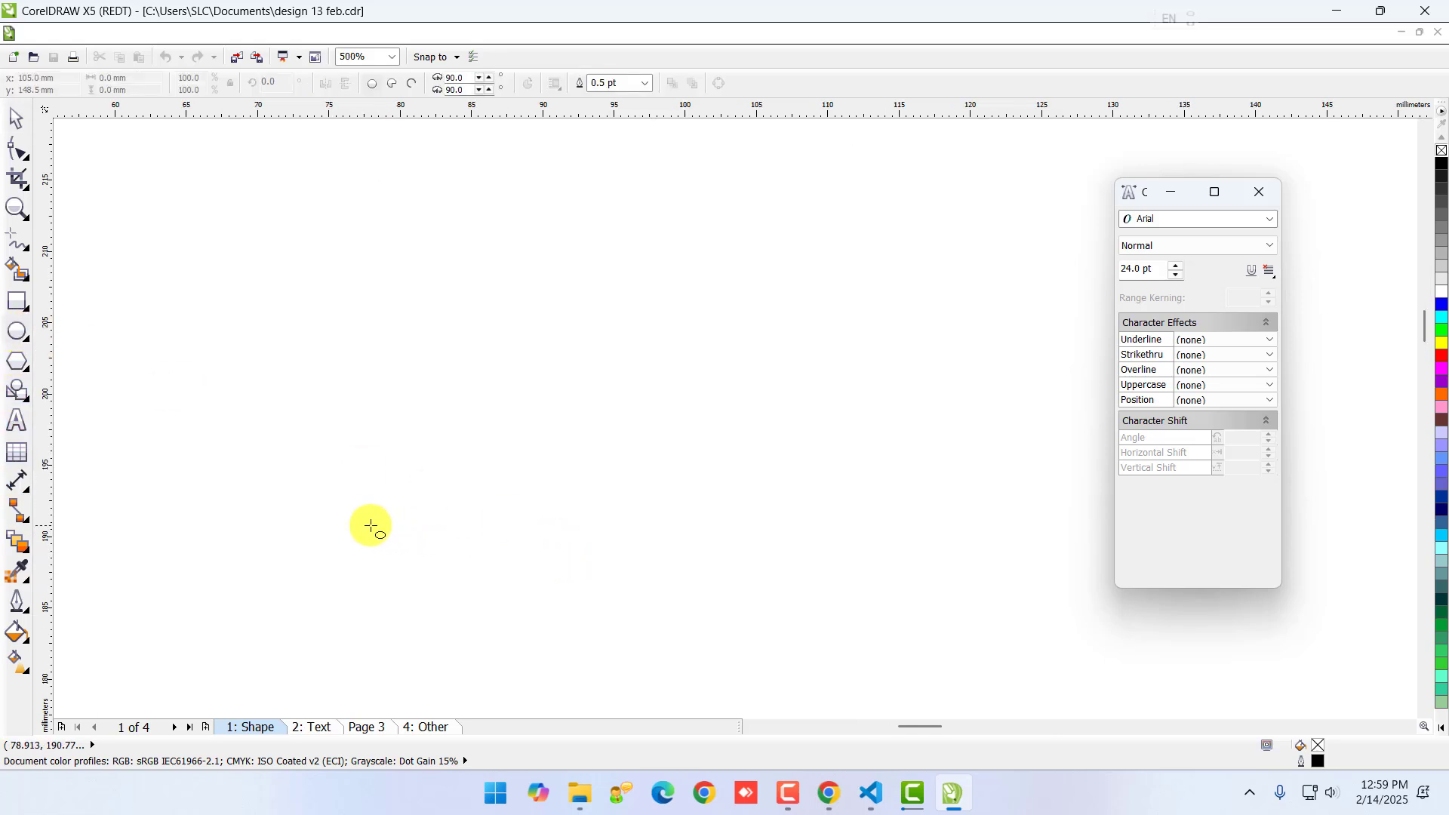
scroll(366, 525, "up", 3)
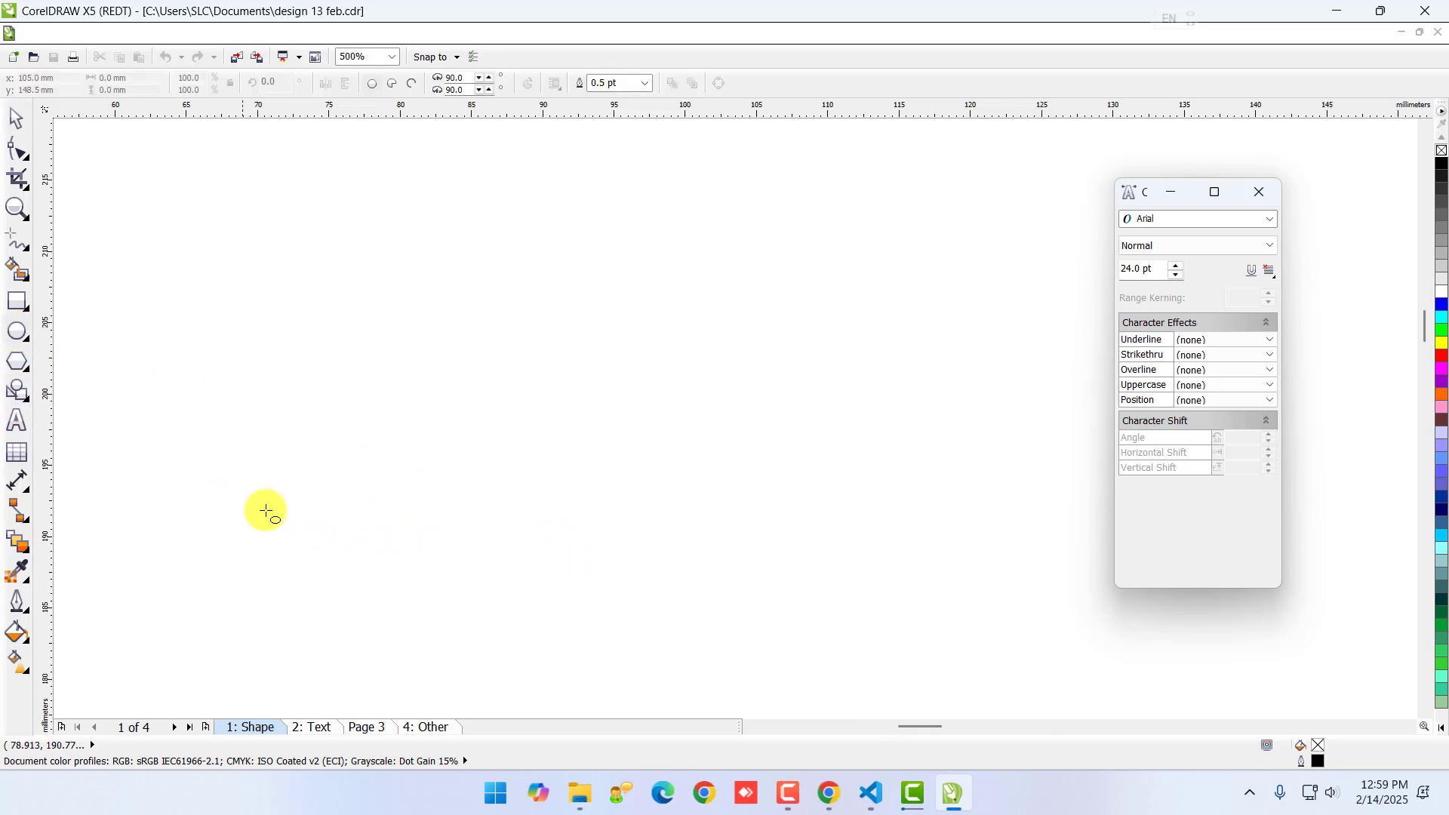
left_click(367, 727)
scroll(438, 588, "down", 4)
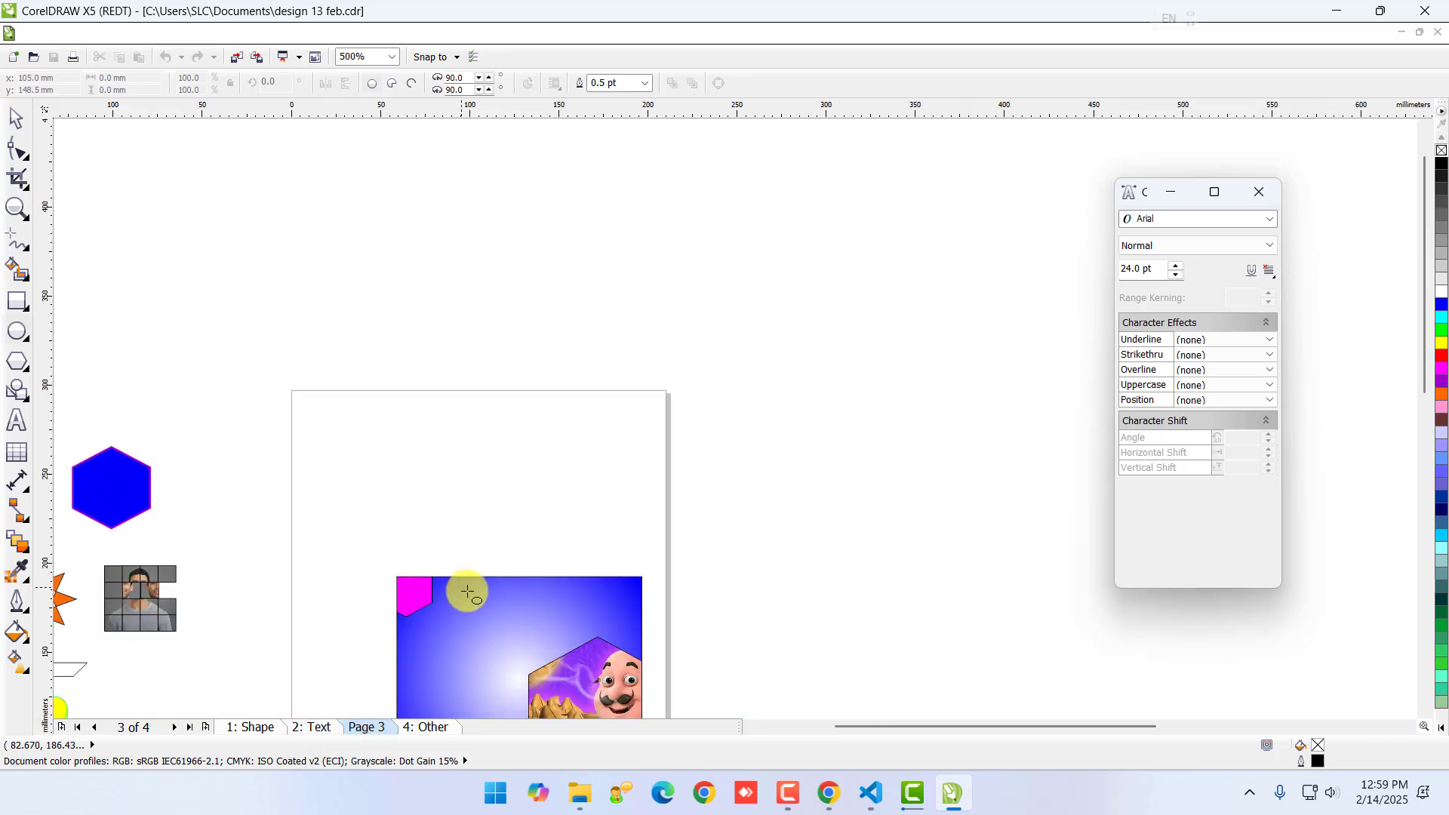
left_click(423, 727)
right_click(435, 726)
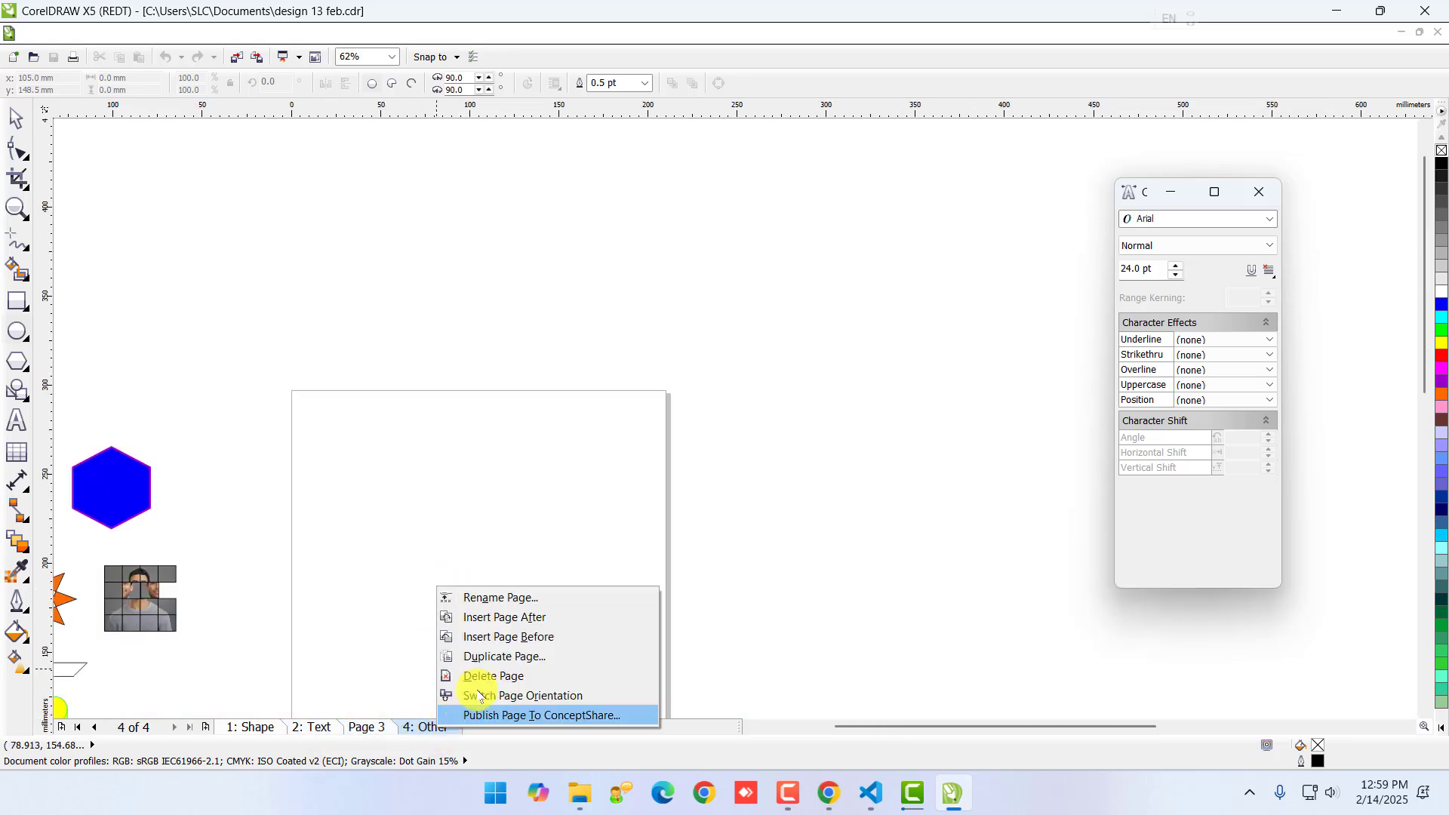
left_click(504, 616)
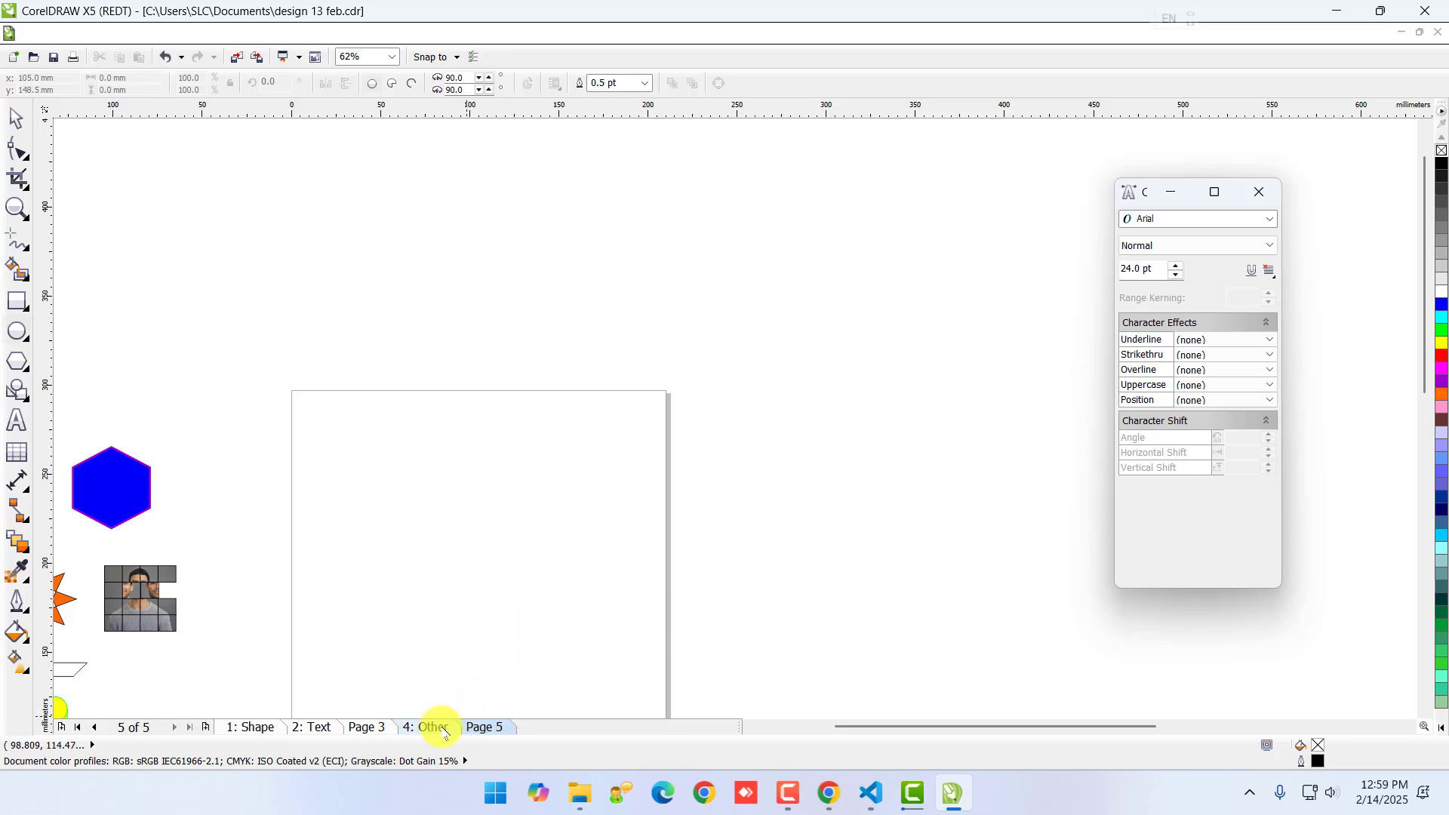
- Draw a circle about 10 mm across near the new page's upper-left corner and fill it with bright green
scroll(346, 441, "up", 3)
left_click_drag(202, 349, 275, 420)
scroll(255, 381, "up", 2)
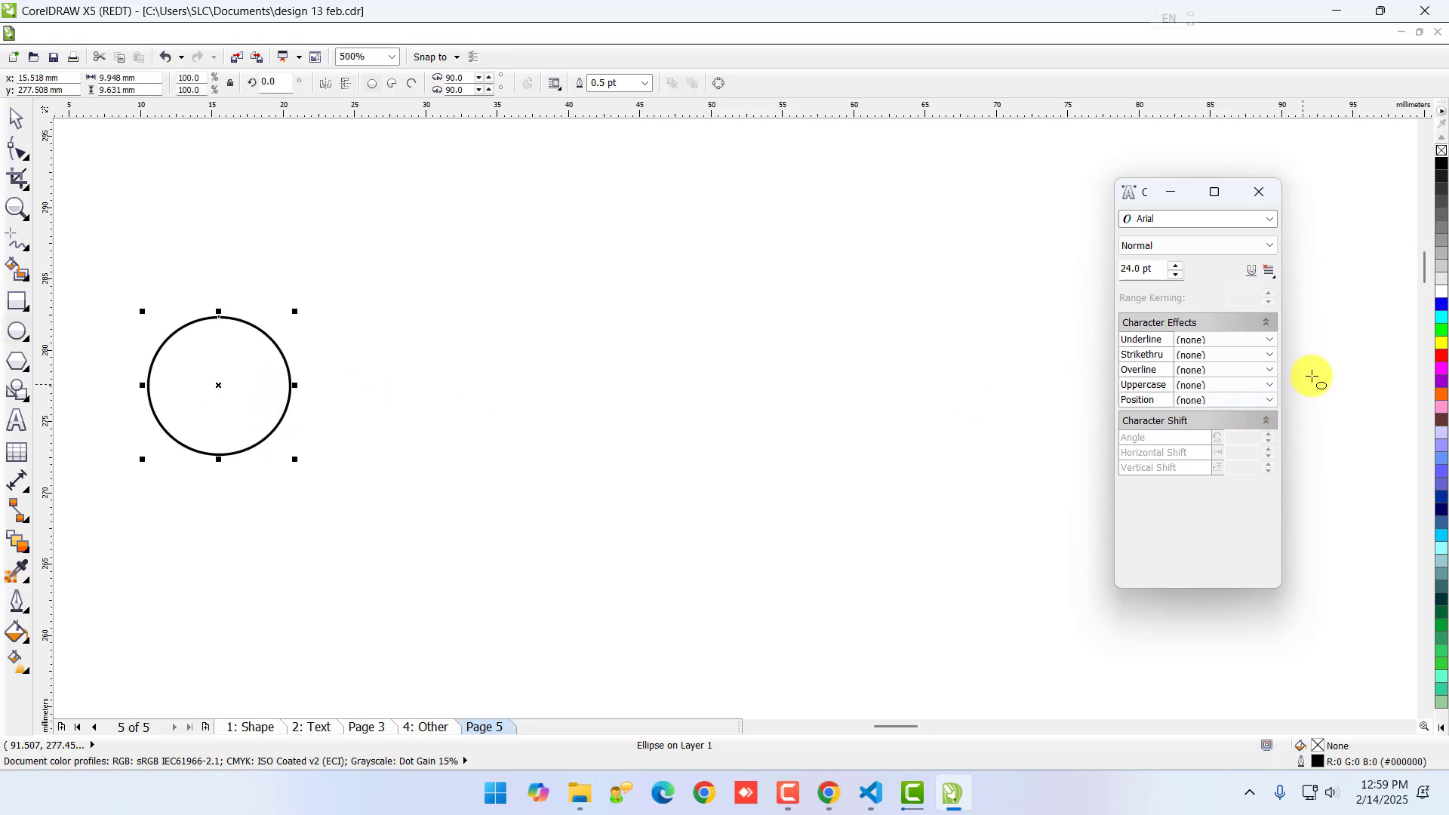
left_click(1441, 329)
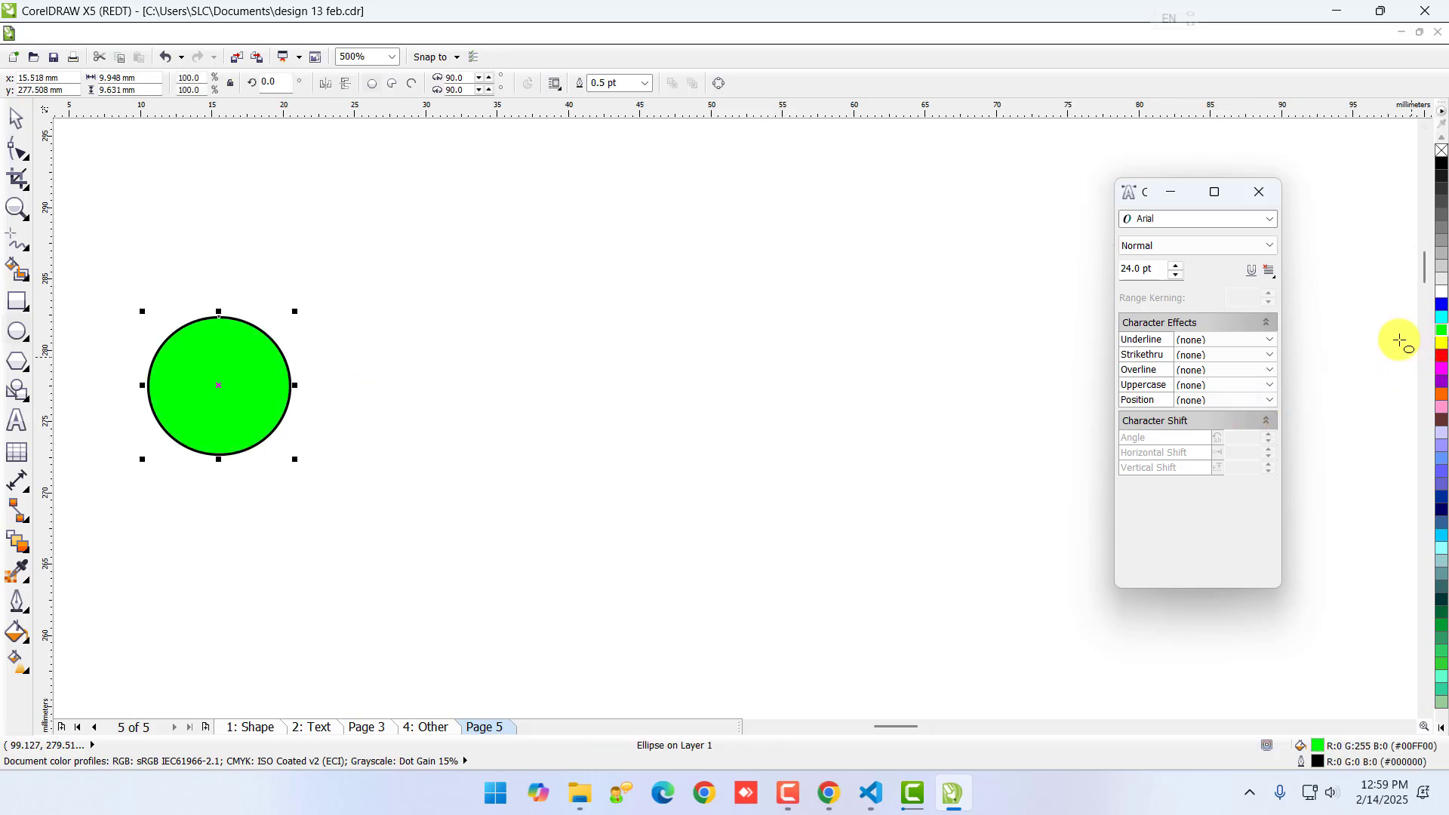
- Draw a five-pointed star about 46 by 39 mm toward the right edge of the page, below the circle's level, and fill it red
scroll(169, 359, "down", 3)
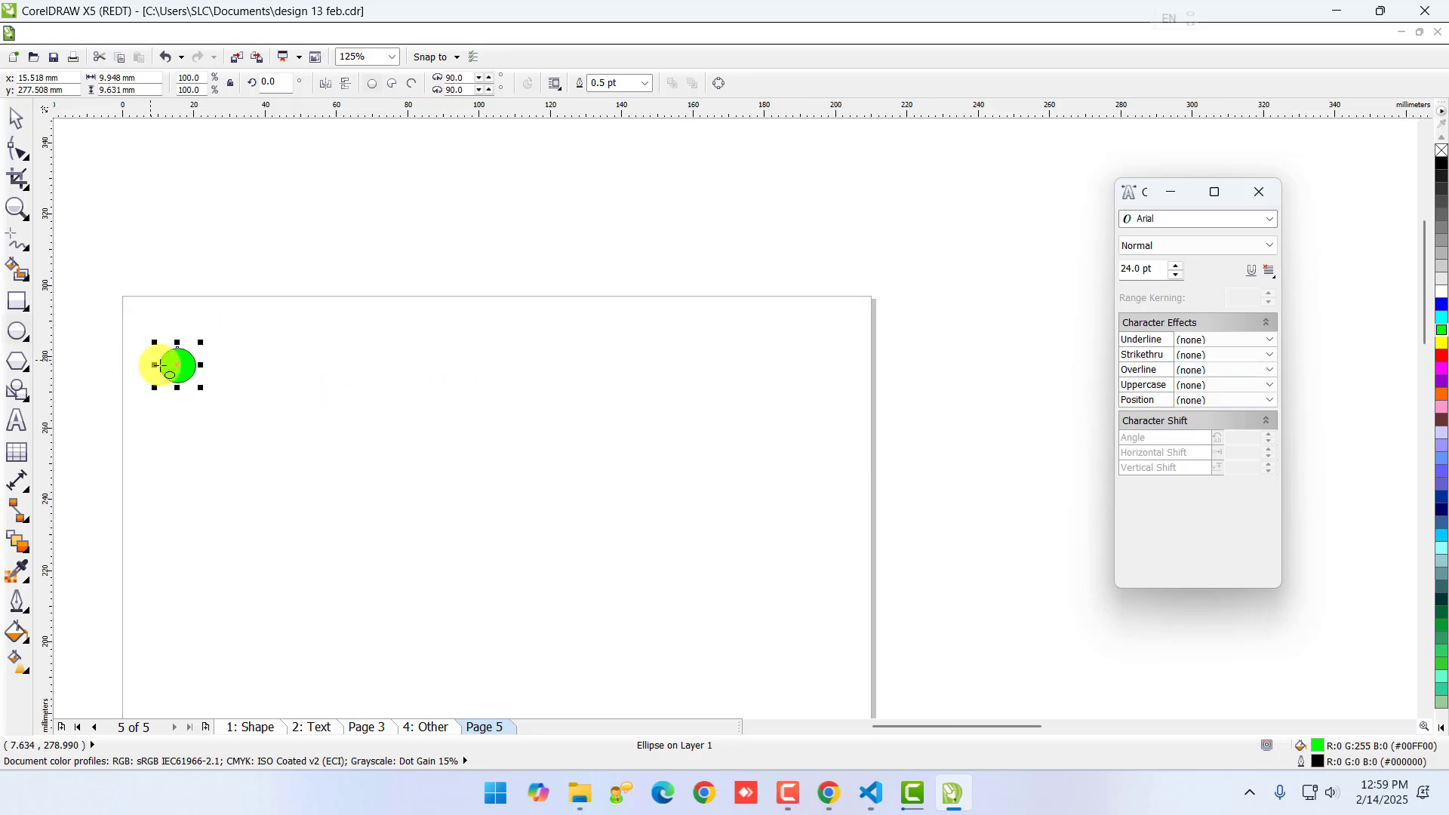
left_click(21, 368)
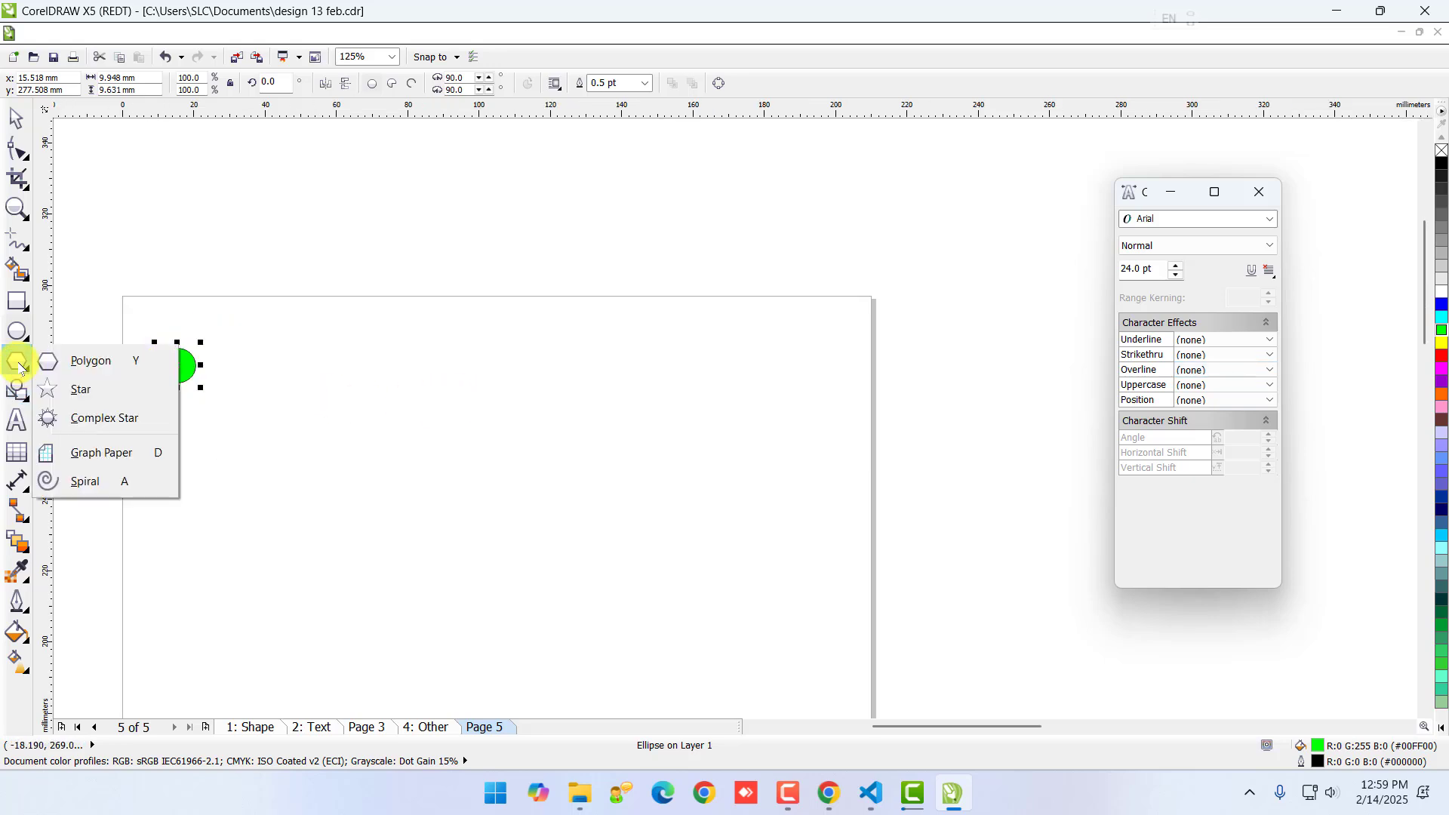
left_click(79, 391)
left_click_drag(647, 446, 819, 589)
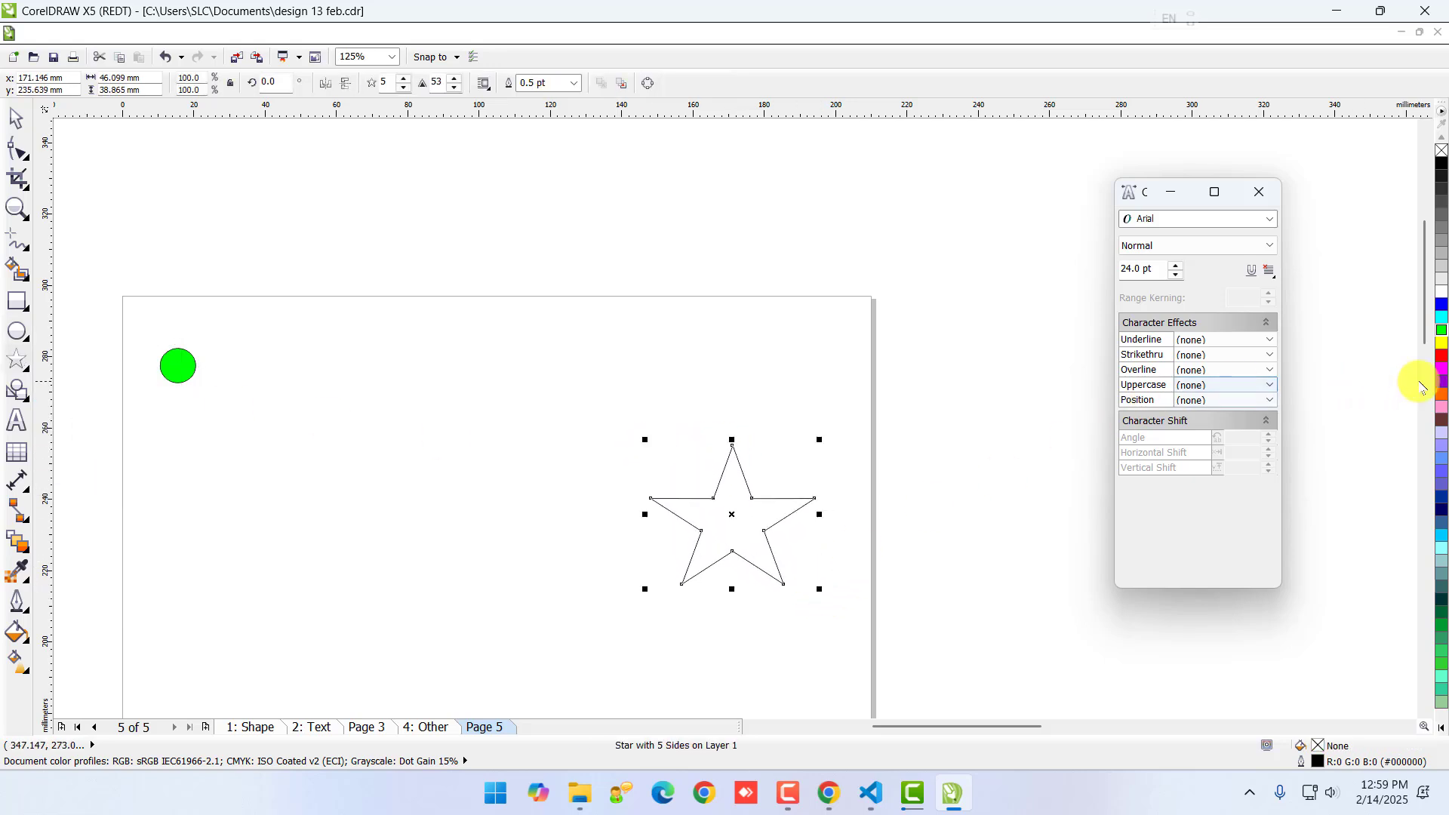
left_click(1441, 356)
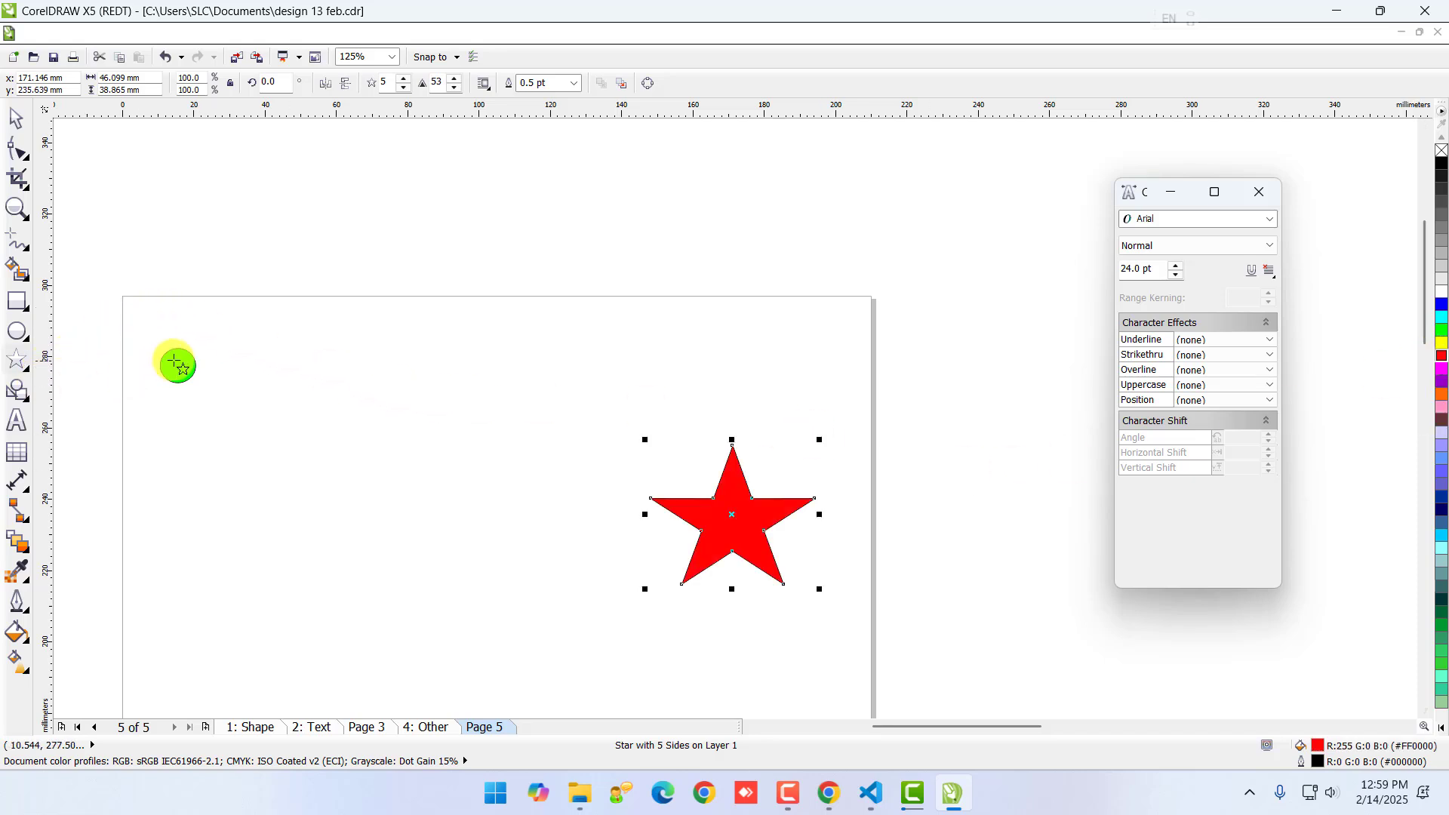
- Blend the green circle into the red star with 20 steps
left_click(21, 548)
left_click(19, 544)
left_click(74, 544)
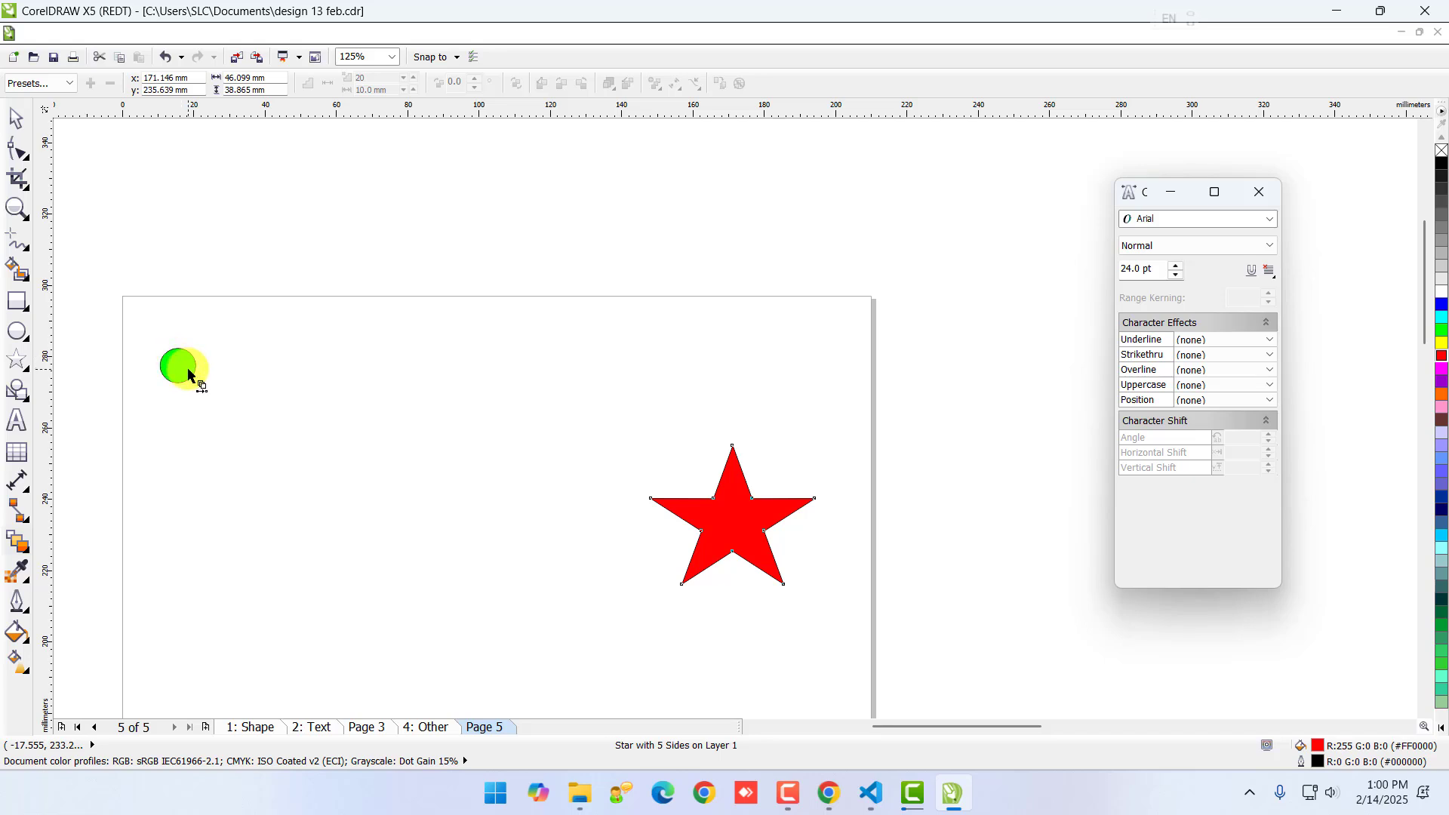
left_click_drag(184, 372, 698, 523)
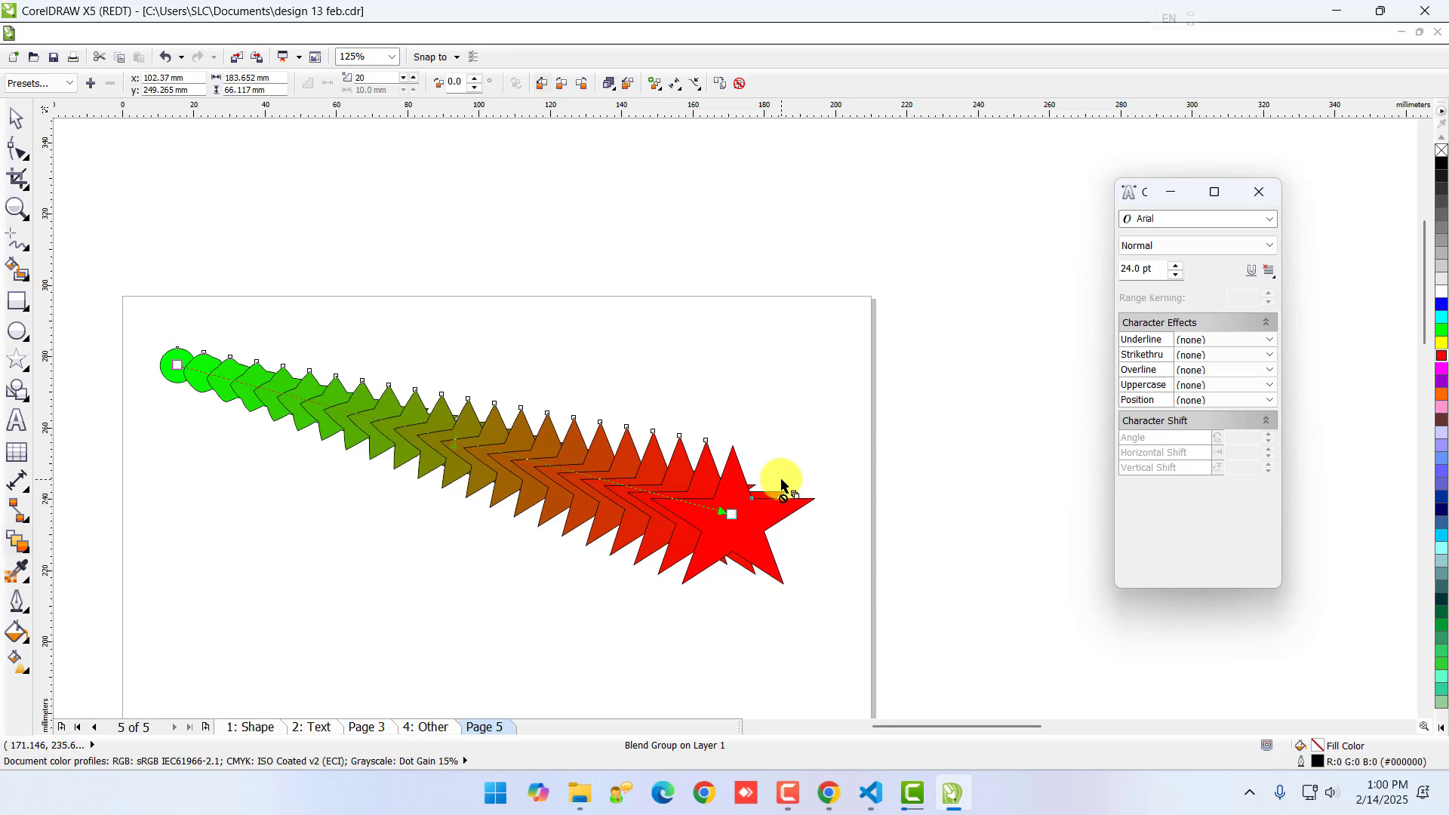
- Undo the circle-to-star blend and apply it again between the same two shapes
key("ctrl+z")
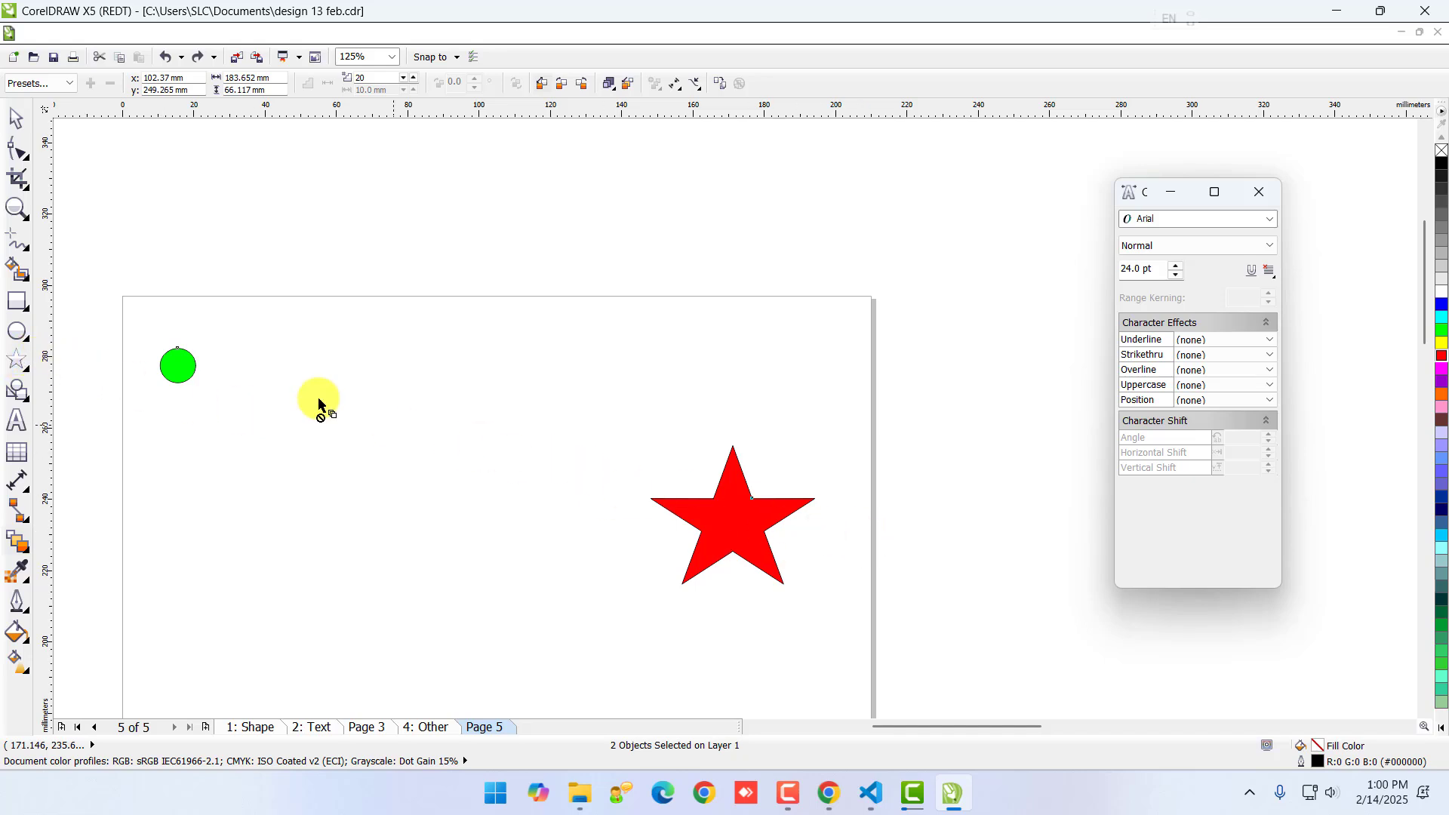
left_click(28, 400)
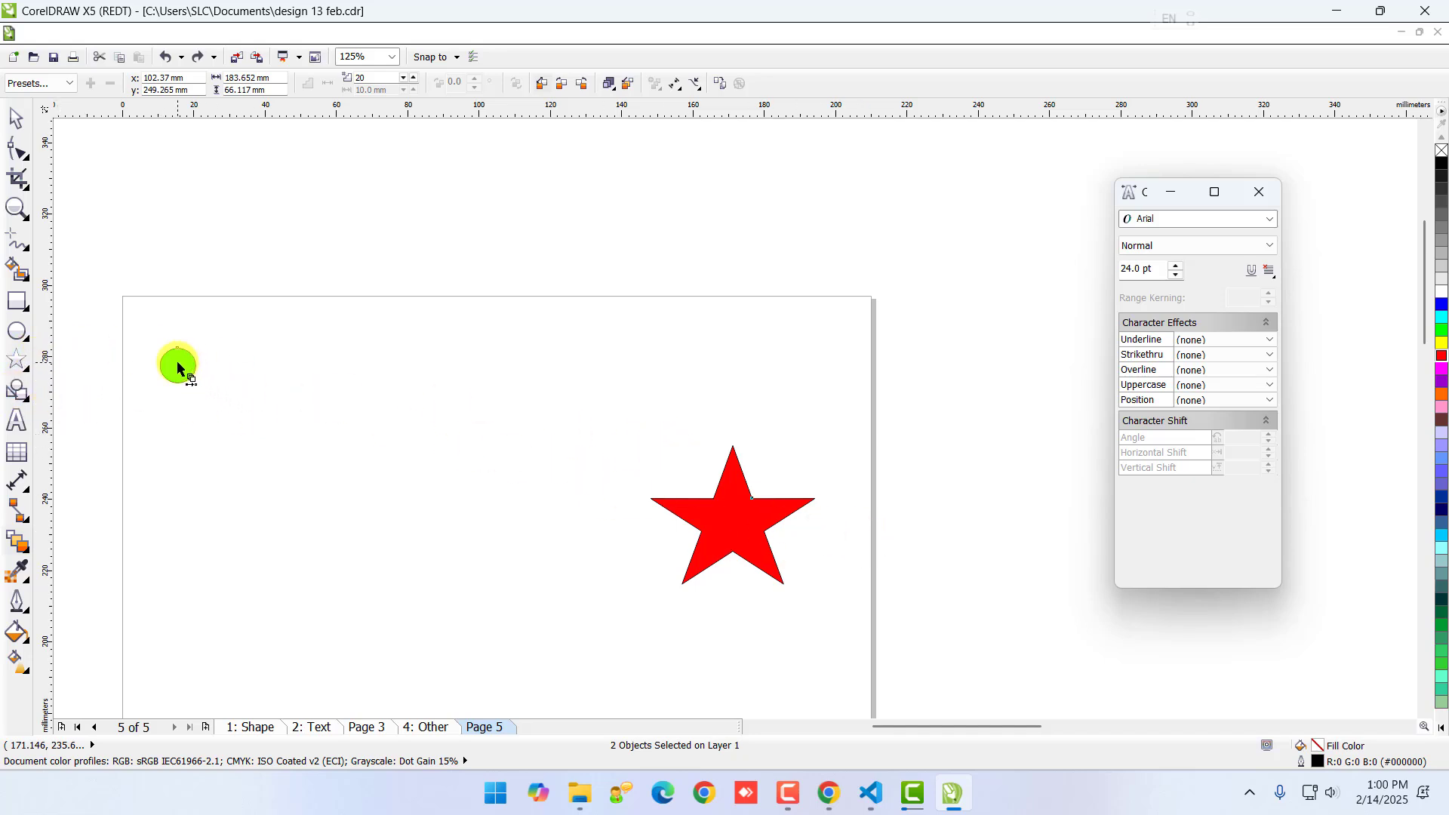
left_click_drag(181, 367, 692, 518)
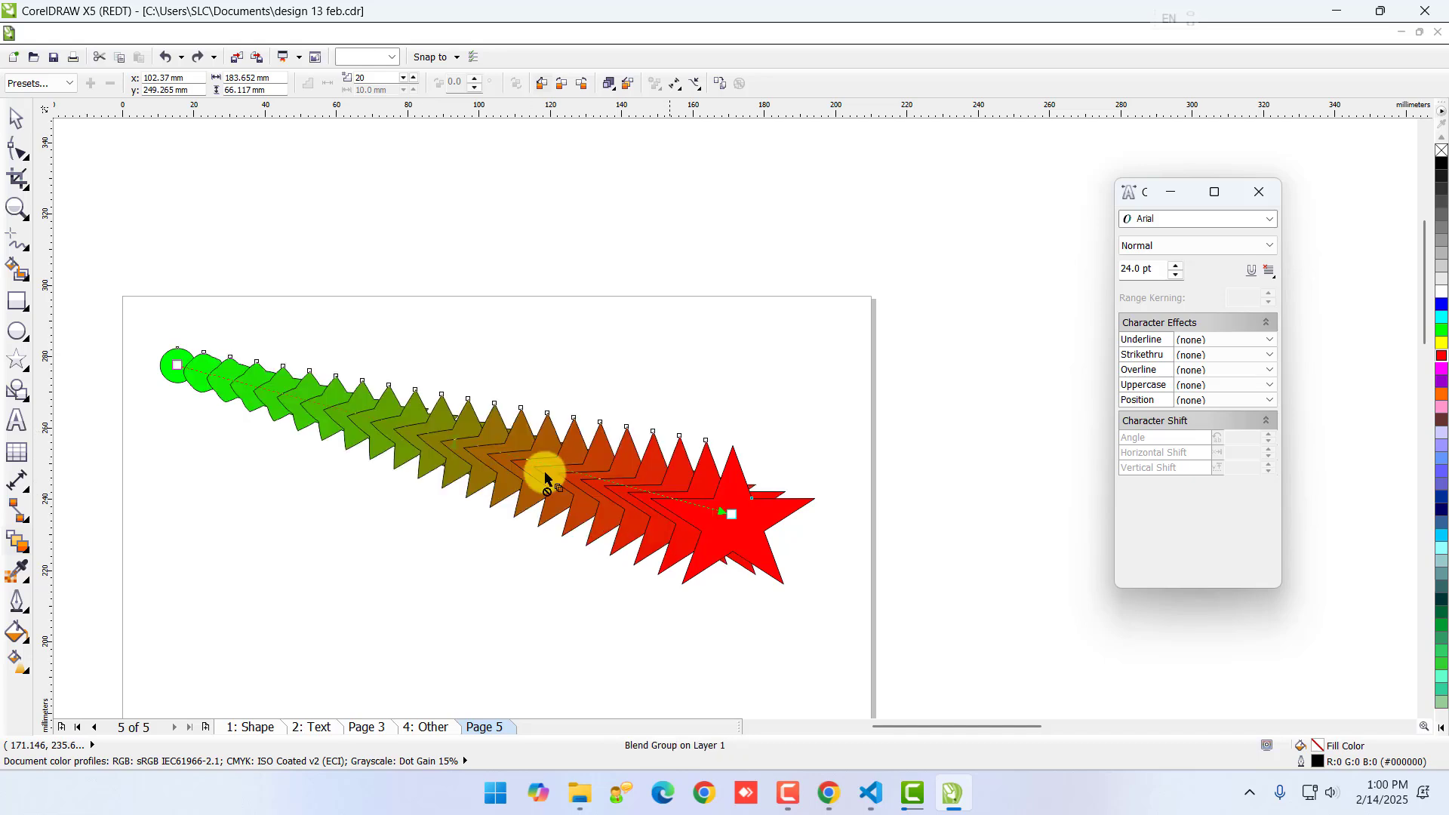
- Draw a 10-point complex star about 64 by 61 mm below the blend and fill it with cyan
left_click(21, 372)
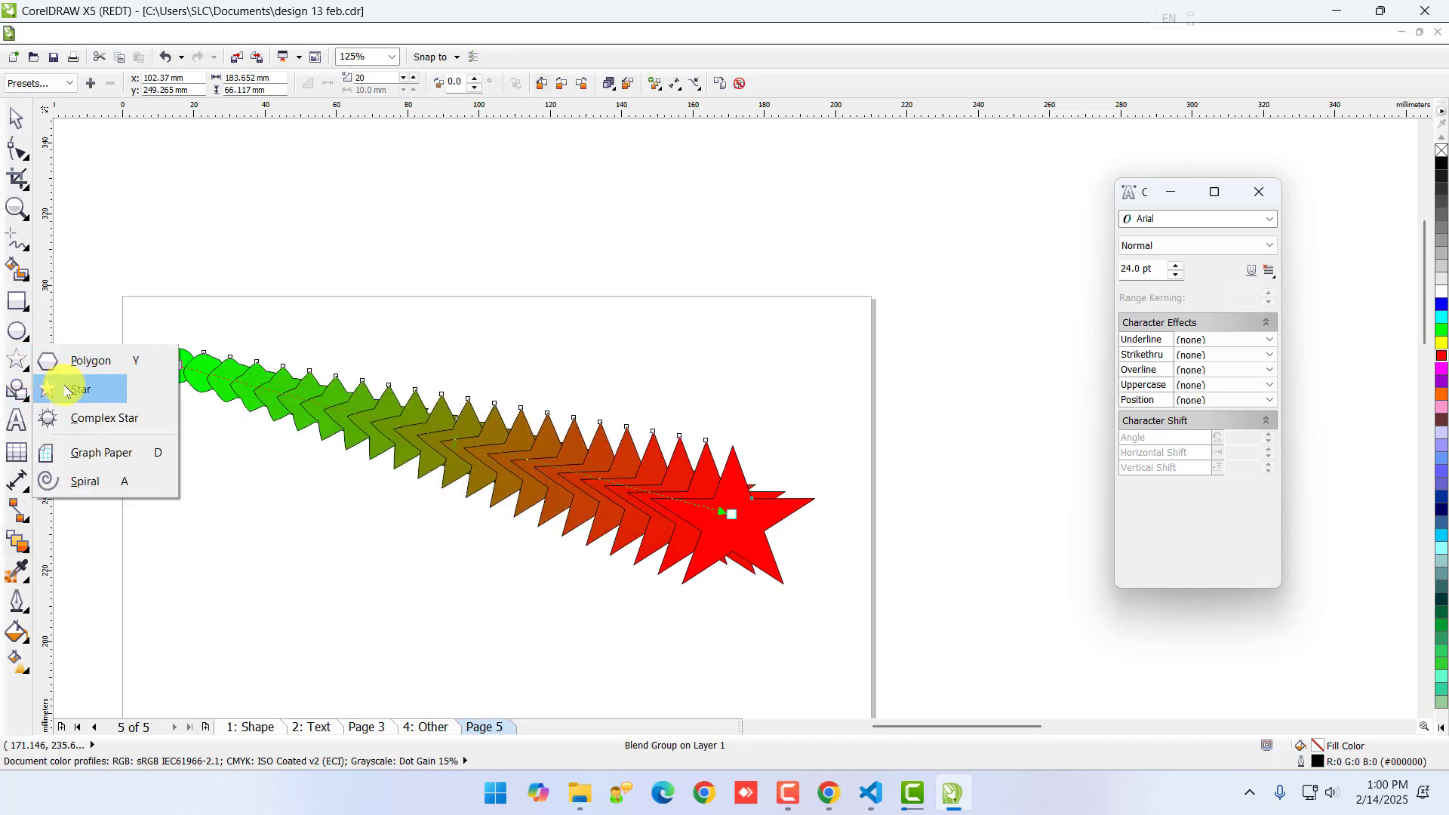
left_click(87, 414)
scroll(399, 570, "down", 2)
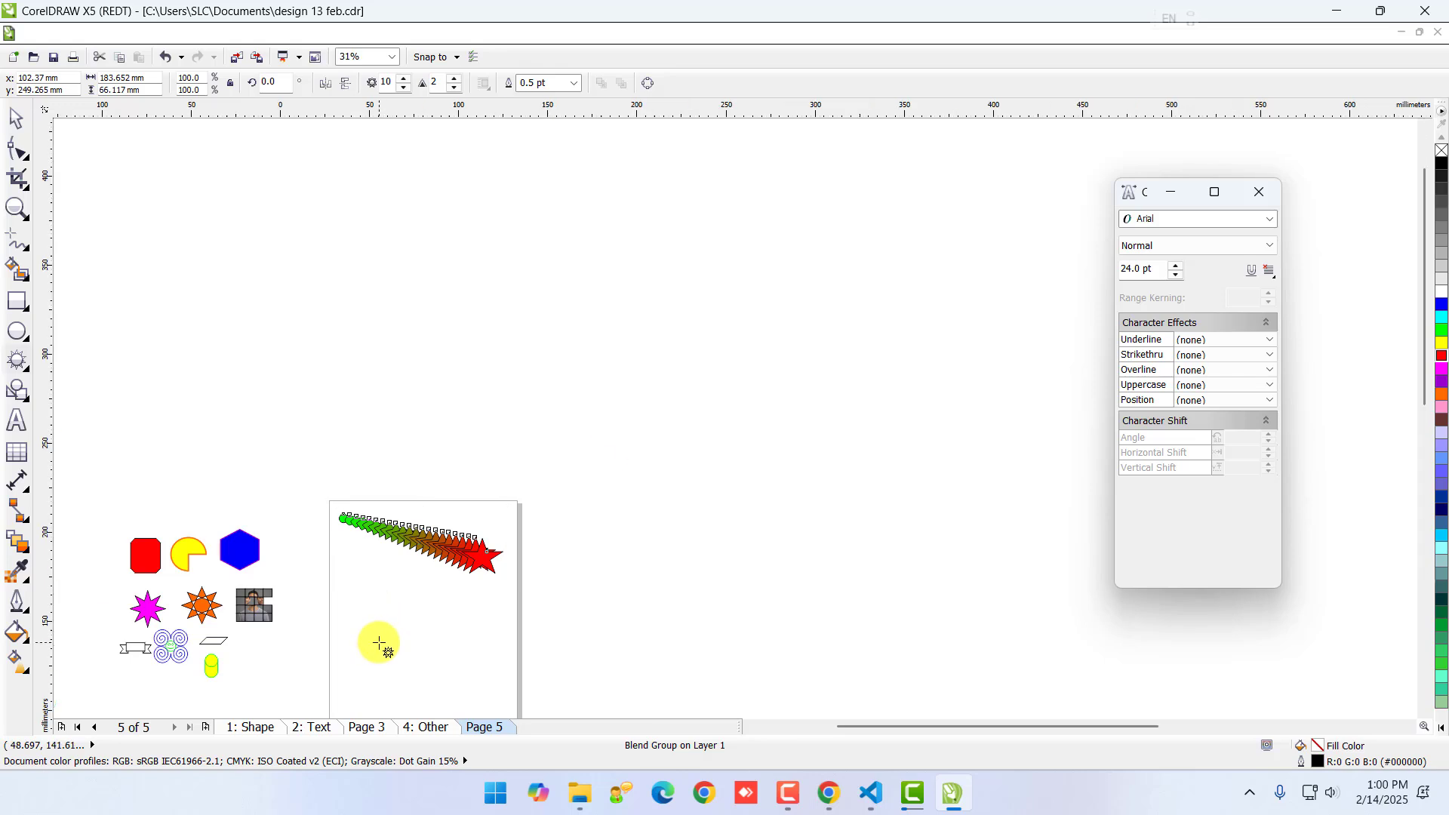
scroll(378, 644, "up", 1)
left_click_drag(324, 563, 483, 655)
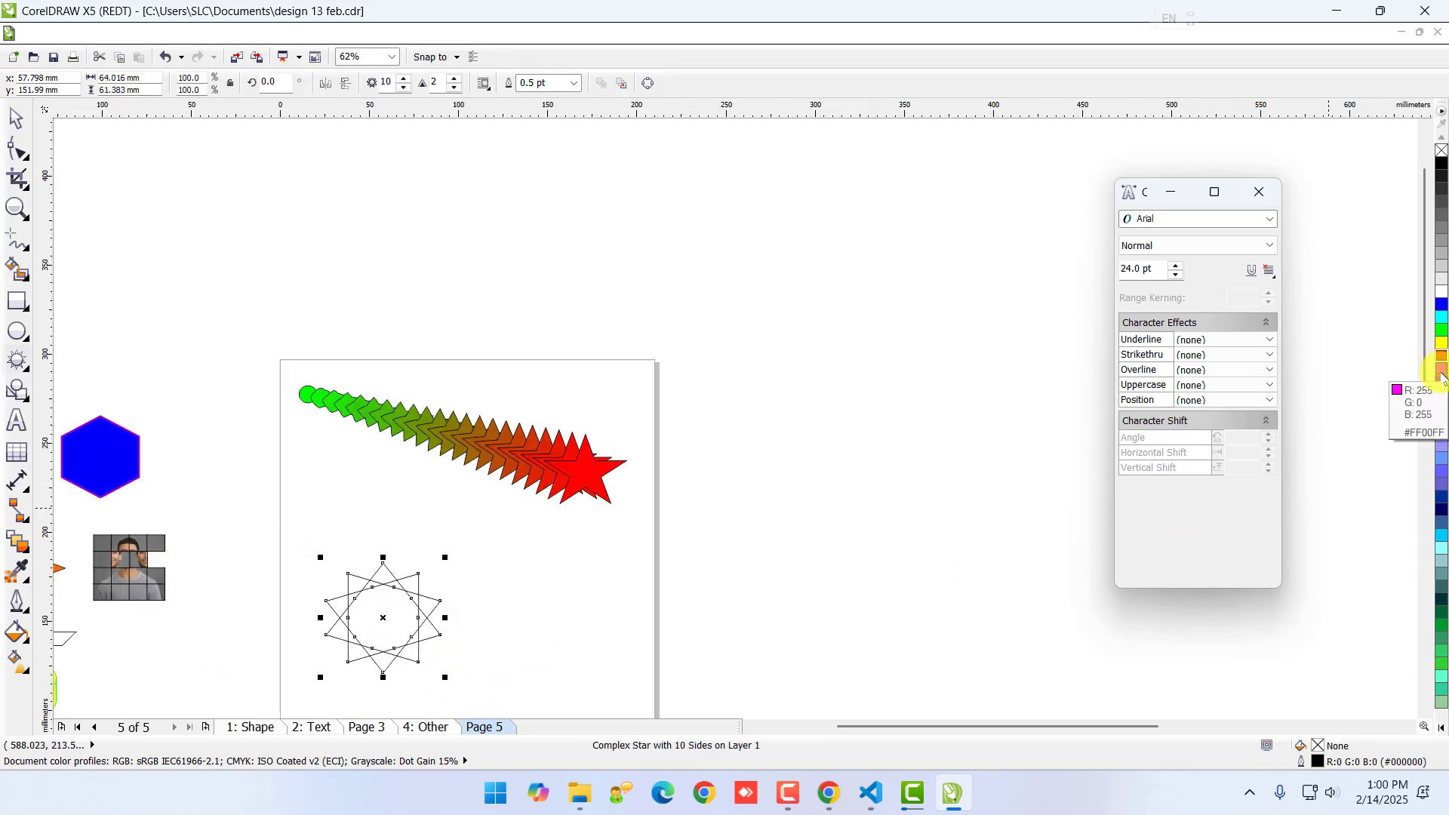
left_click(1441, 317)
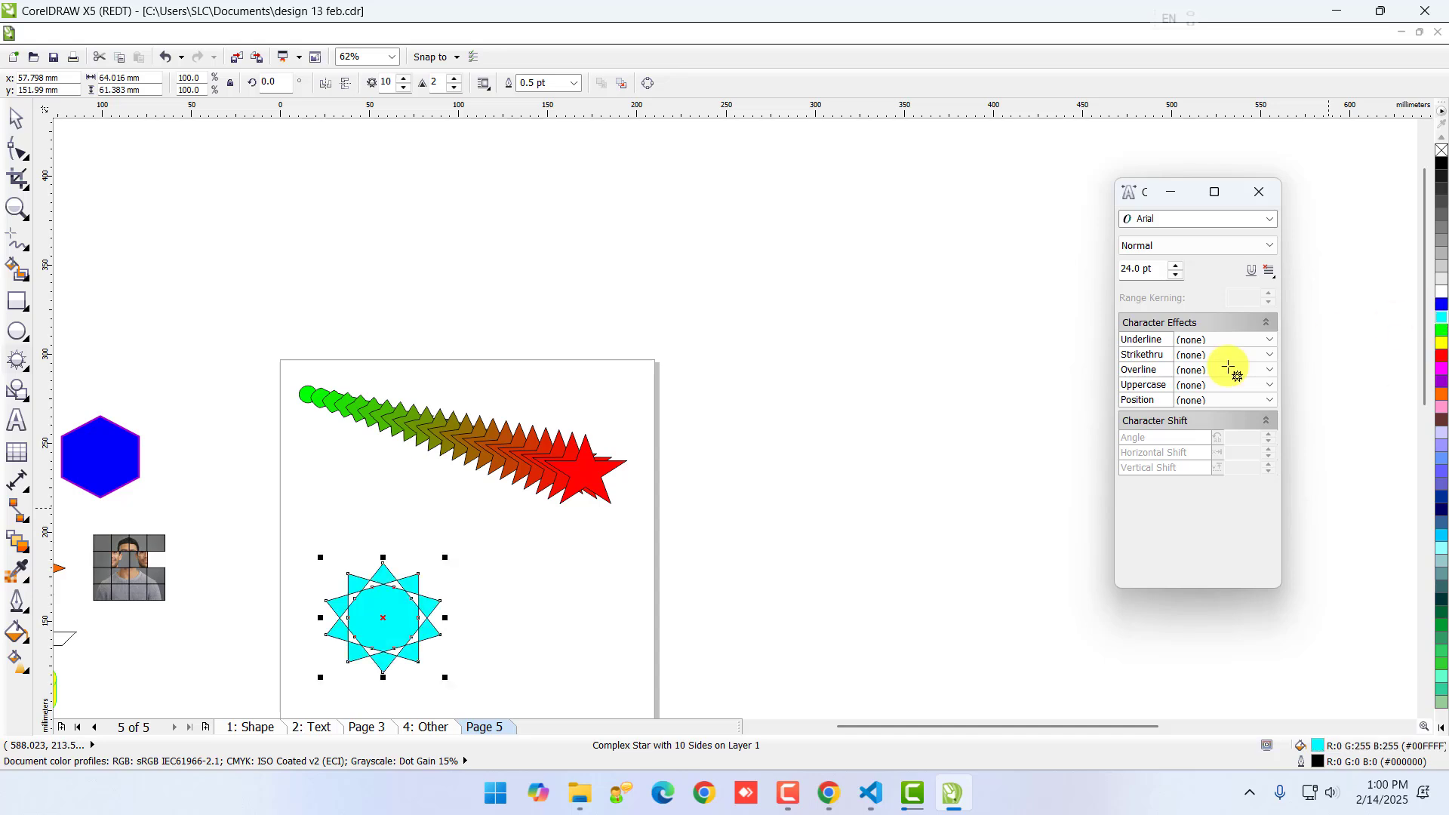
- Blend the red star into the cyan complex star with 20 steps
scroll(647, 550, "up", 2)
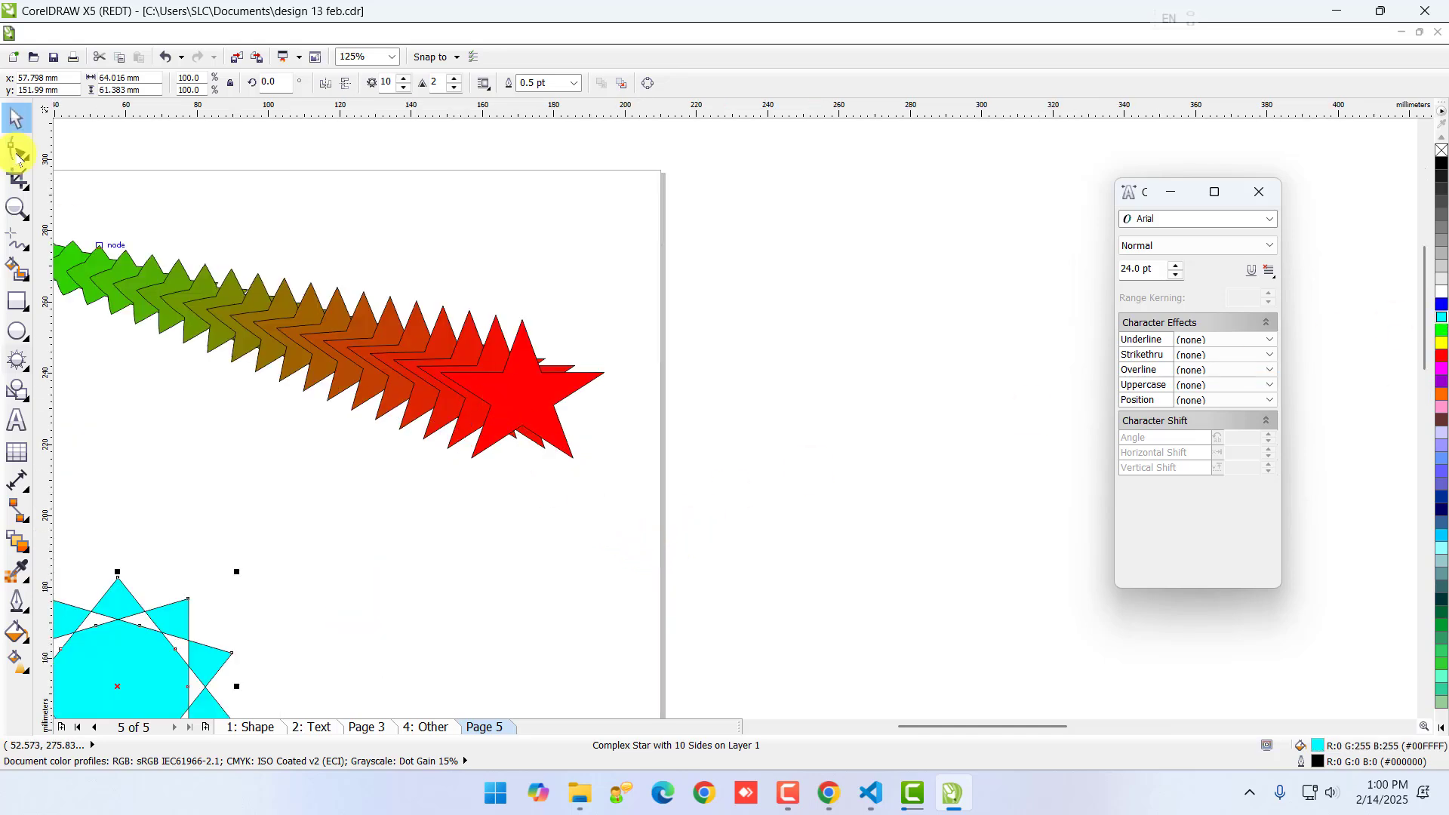
left_click(16, 542)
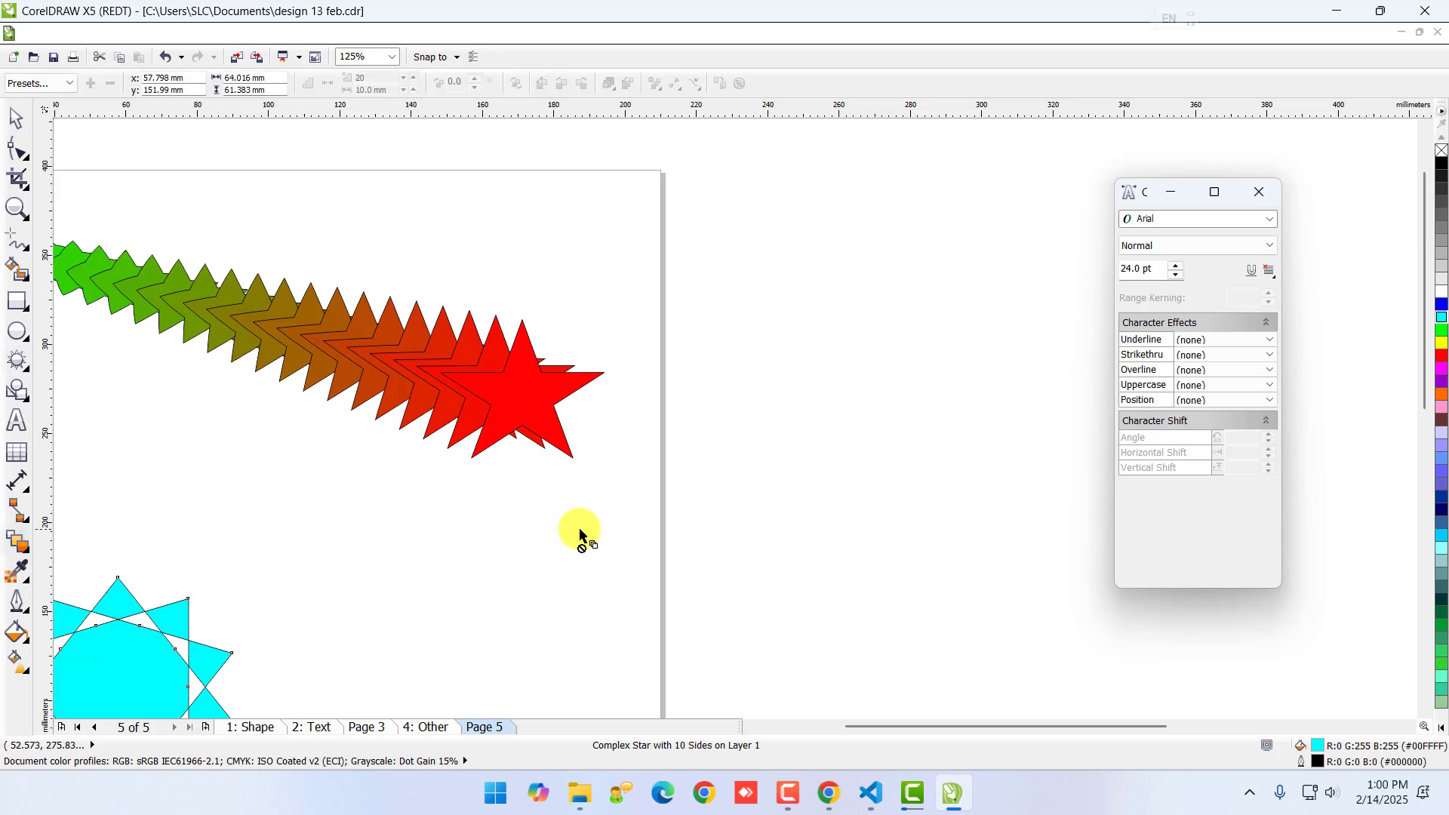
scroll(579, 534, "down", 2)
left_click_drag(540, 463, 392, 618)
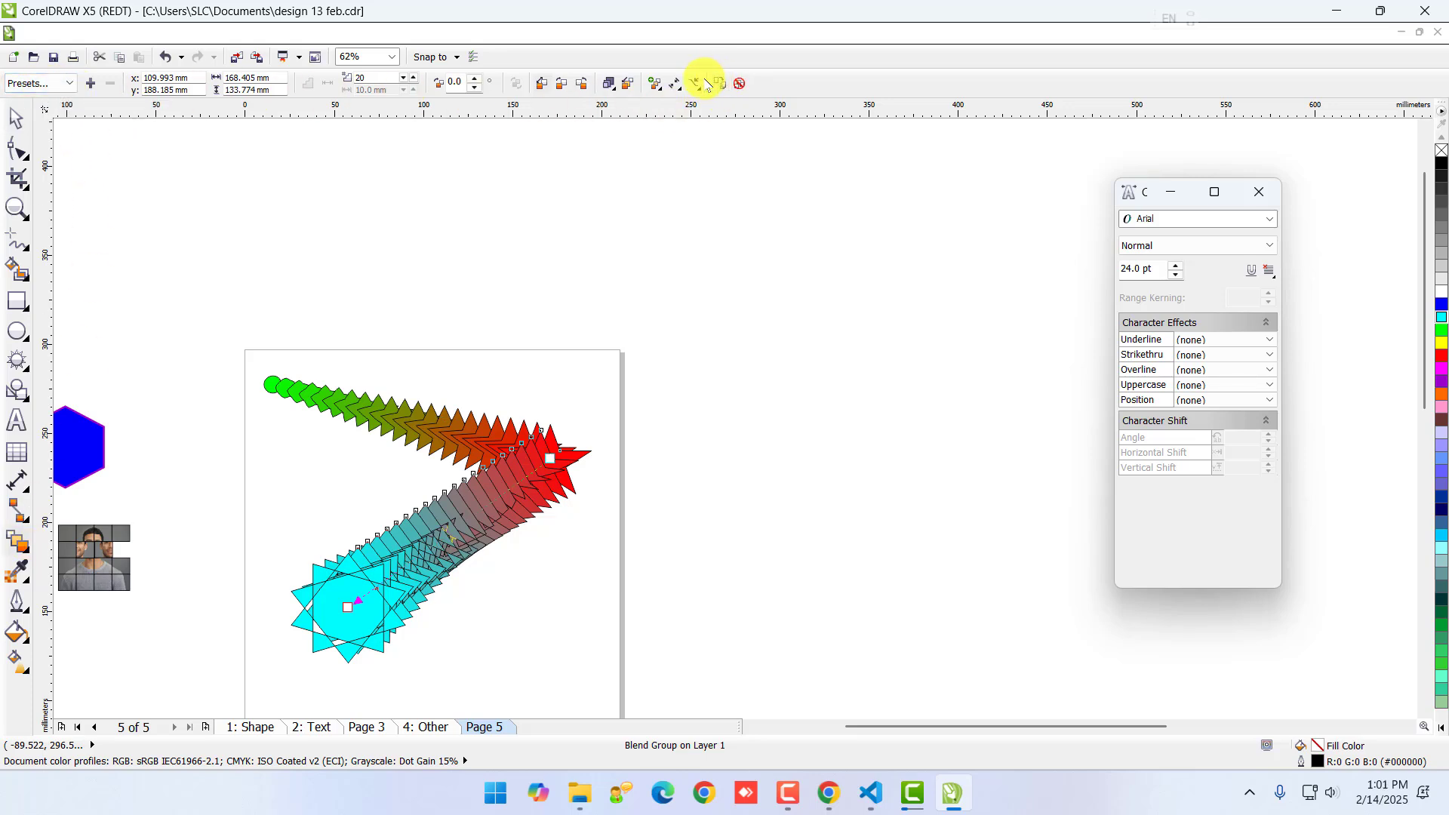
- Apply the Straight 8 Step preset to the red-to-cyan blend and replace it with Straight 20 Decel
left_click(67, 87)
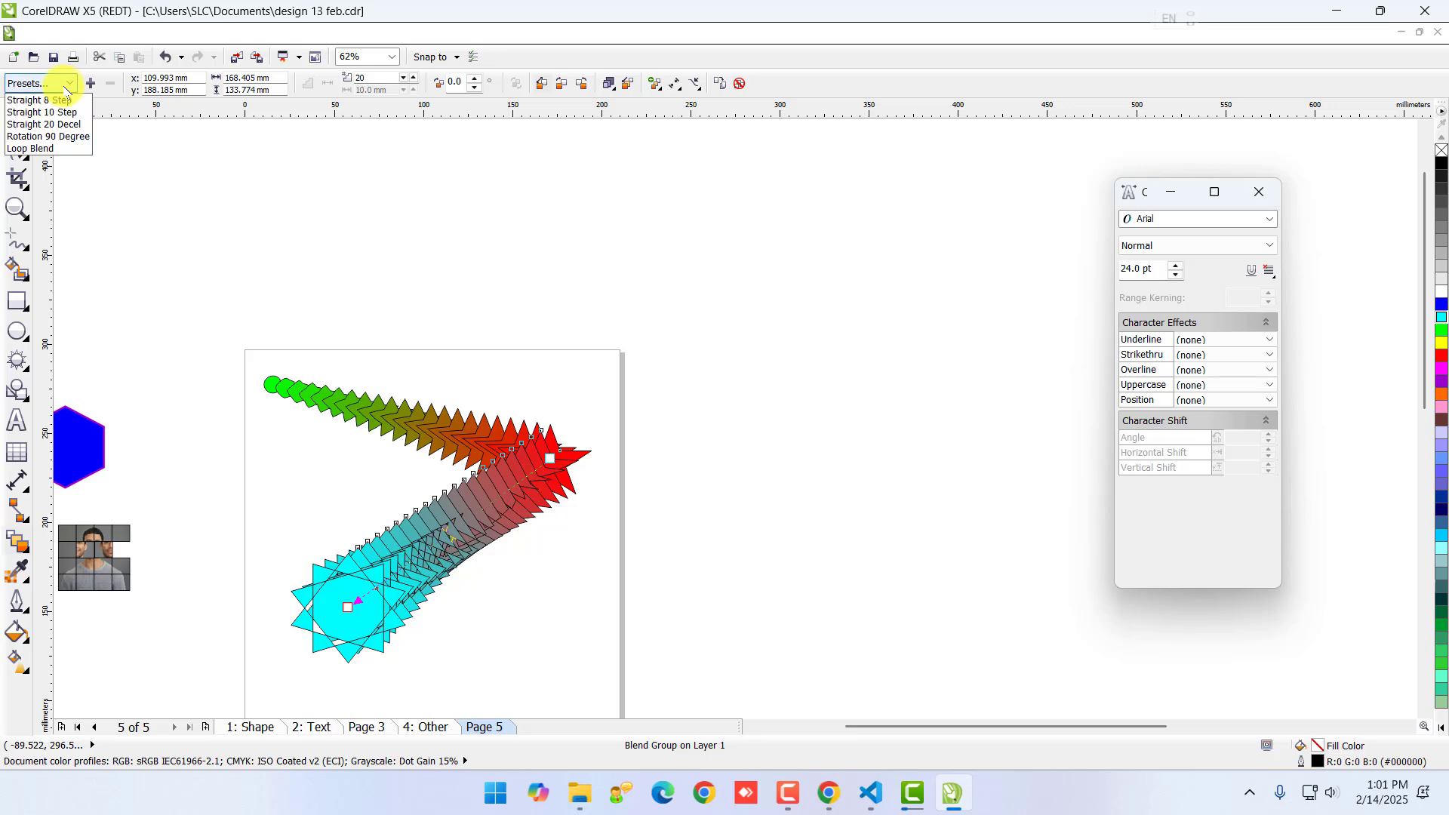
left_click(70, 102)
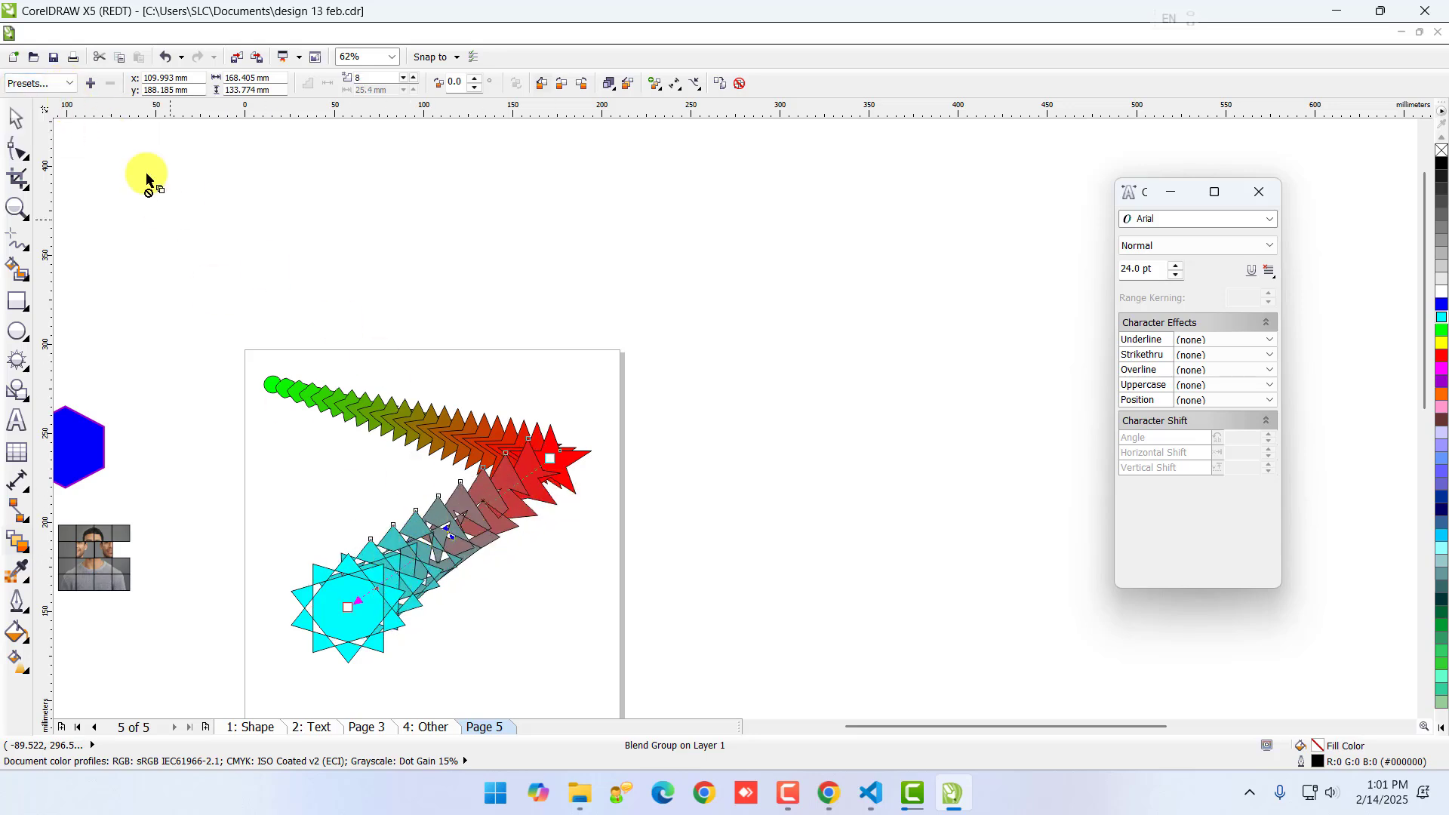
left_click(45, 83)
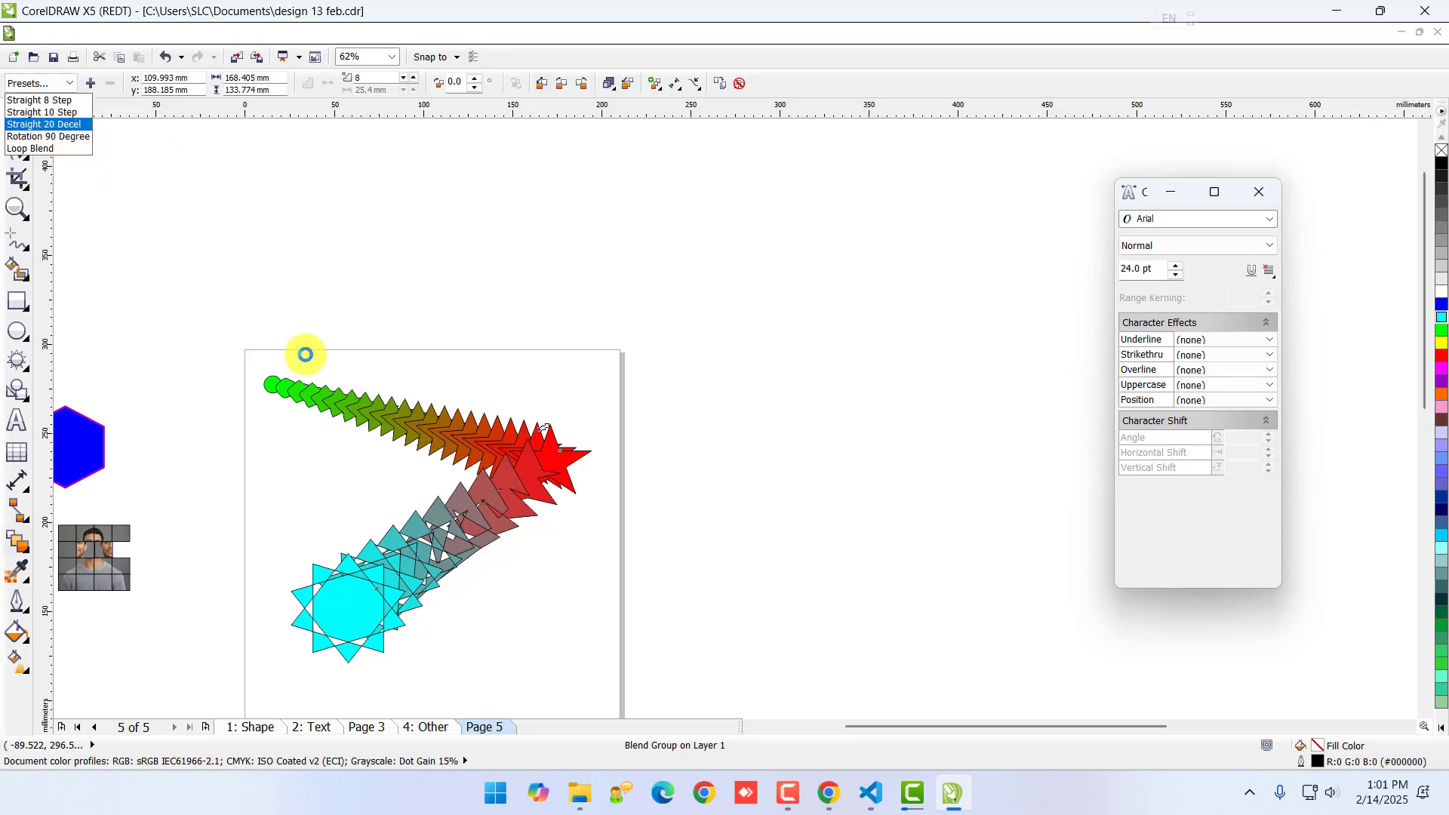
left_click(304, 354)
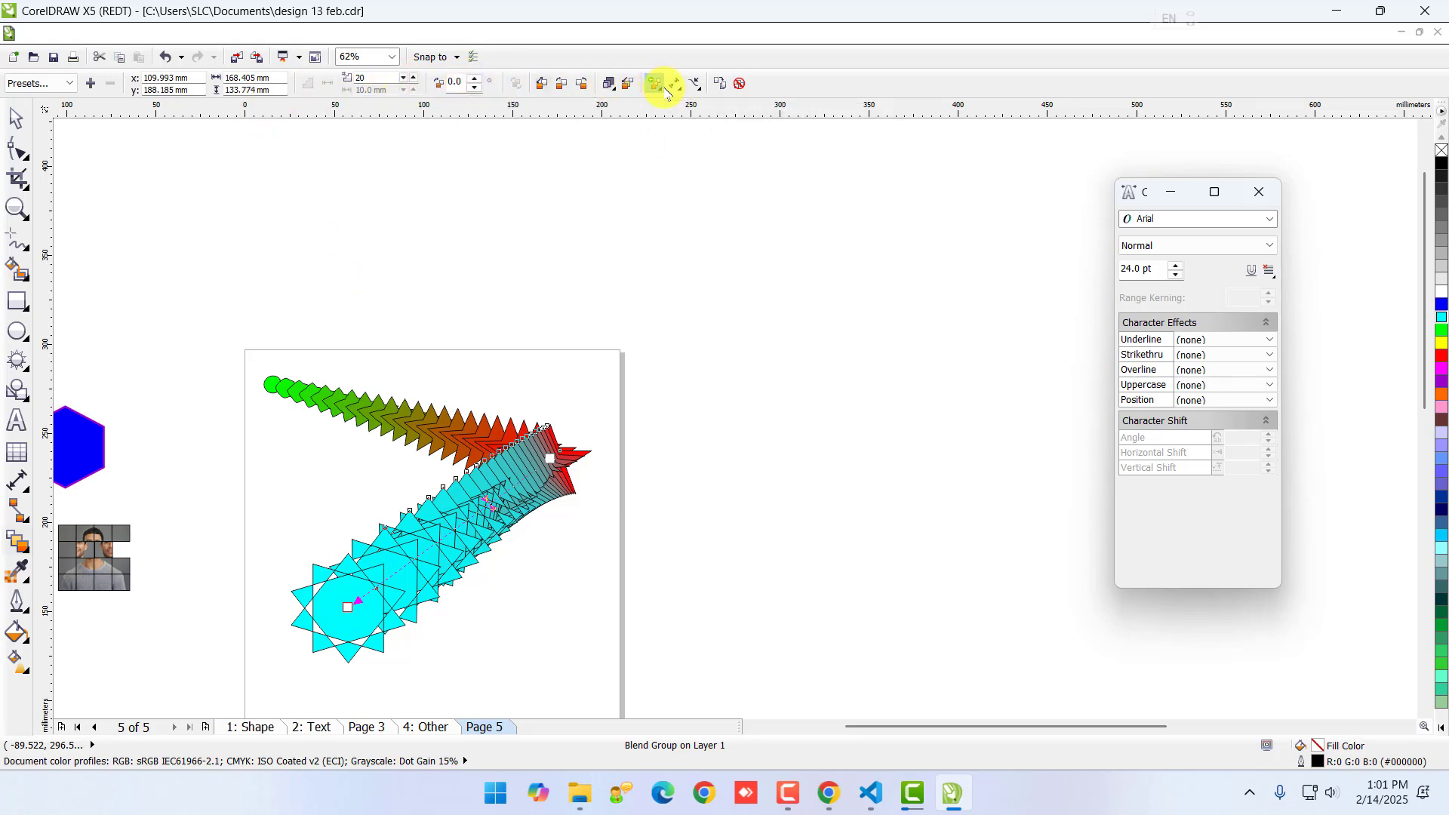
- Open the red-to-cyan blend's object and color acceleration settings and toggle the acceleration of object sizing
left_click(611, 89)
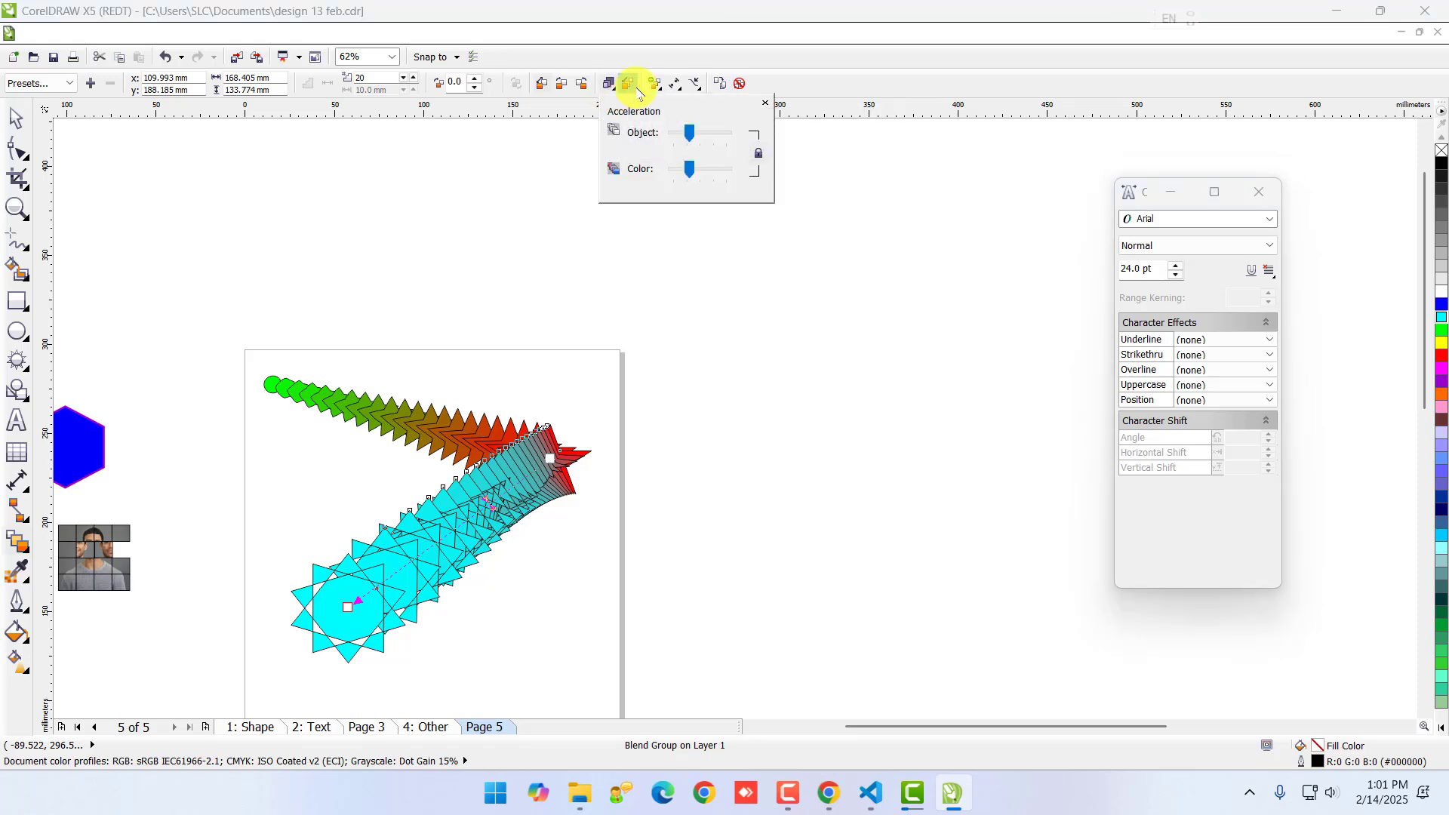
left_click(648, 89)
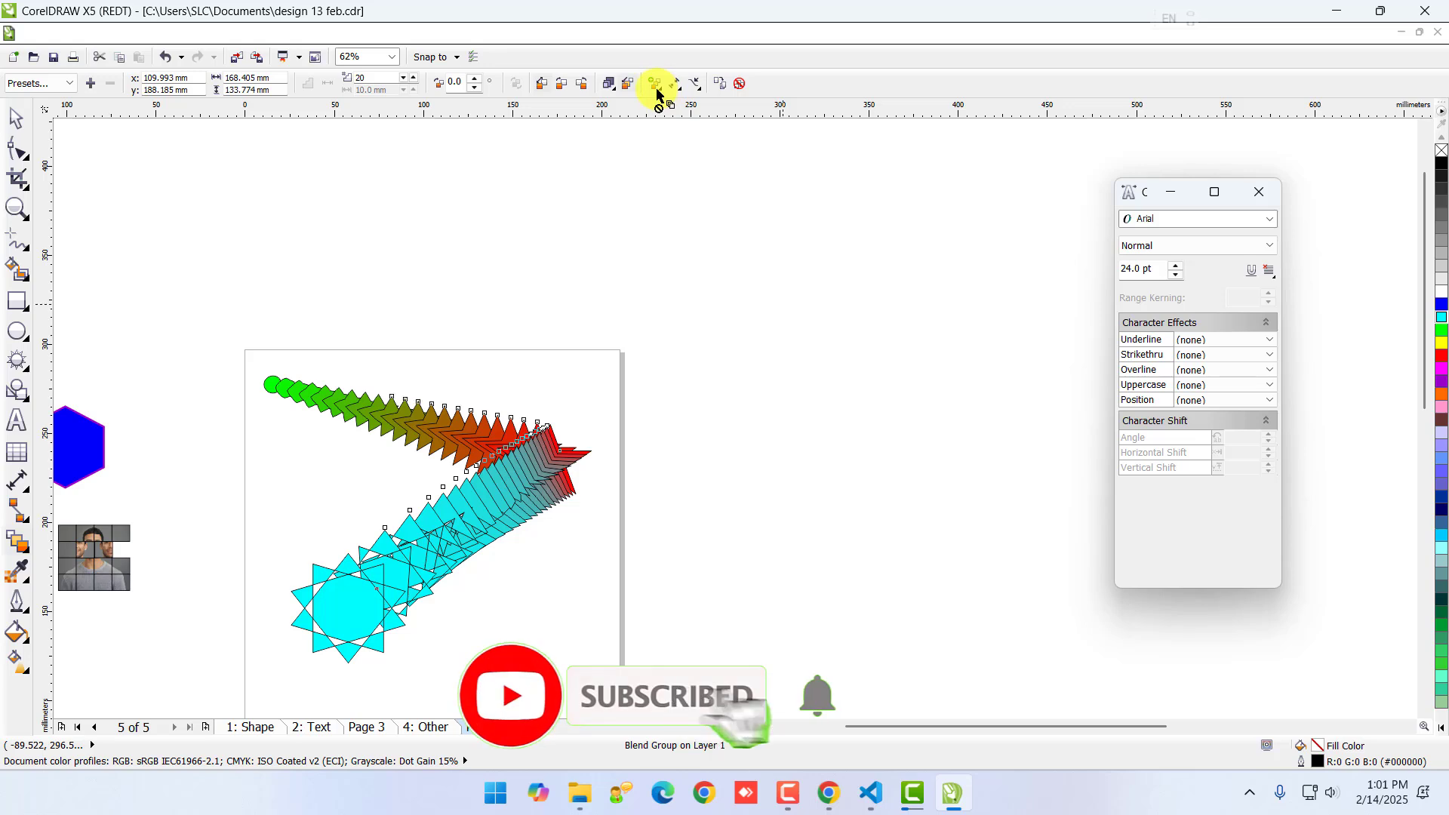
- Undo the last acceleration and preset changes on the red-to-cyan blend
key("ctrl+z")
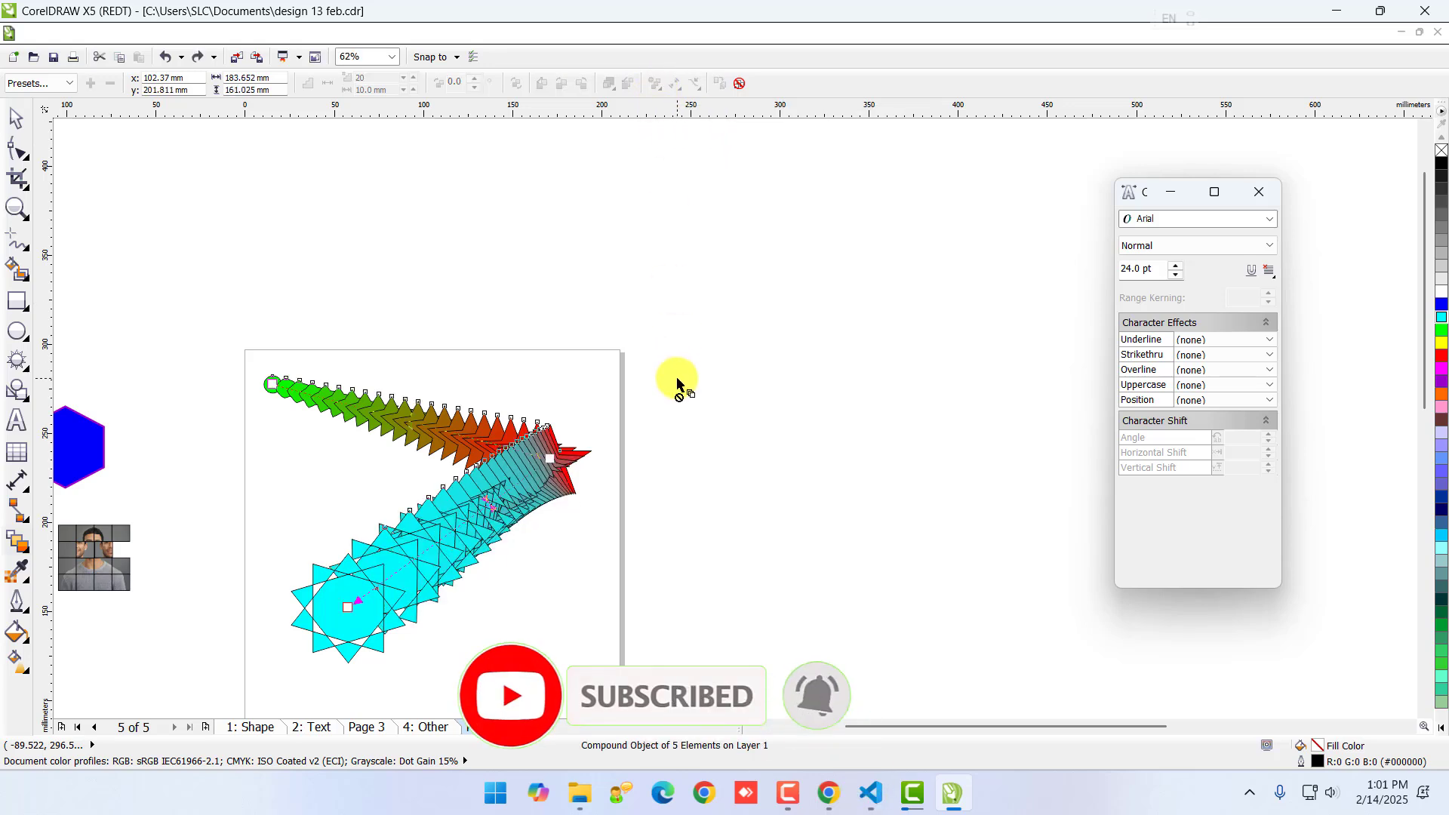
key("ctrl+z")
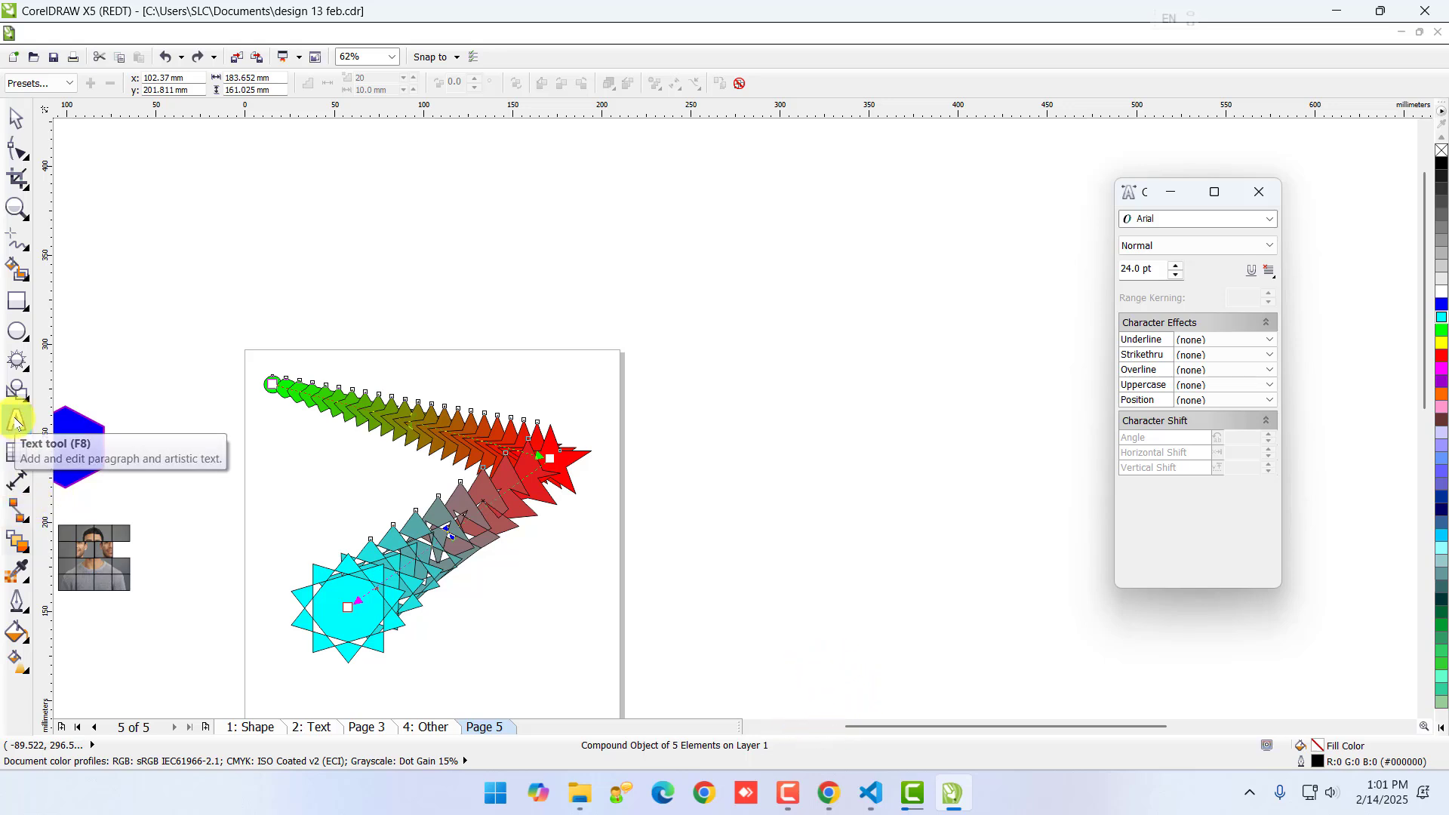
left_click(16, 421)
left_click_drag(682, 394, 734, 444)
key("ctrl+z")
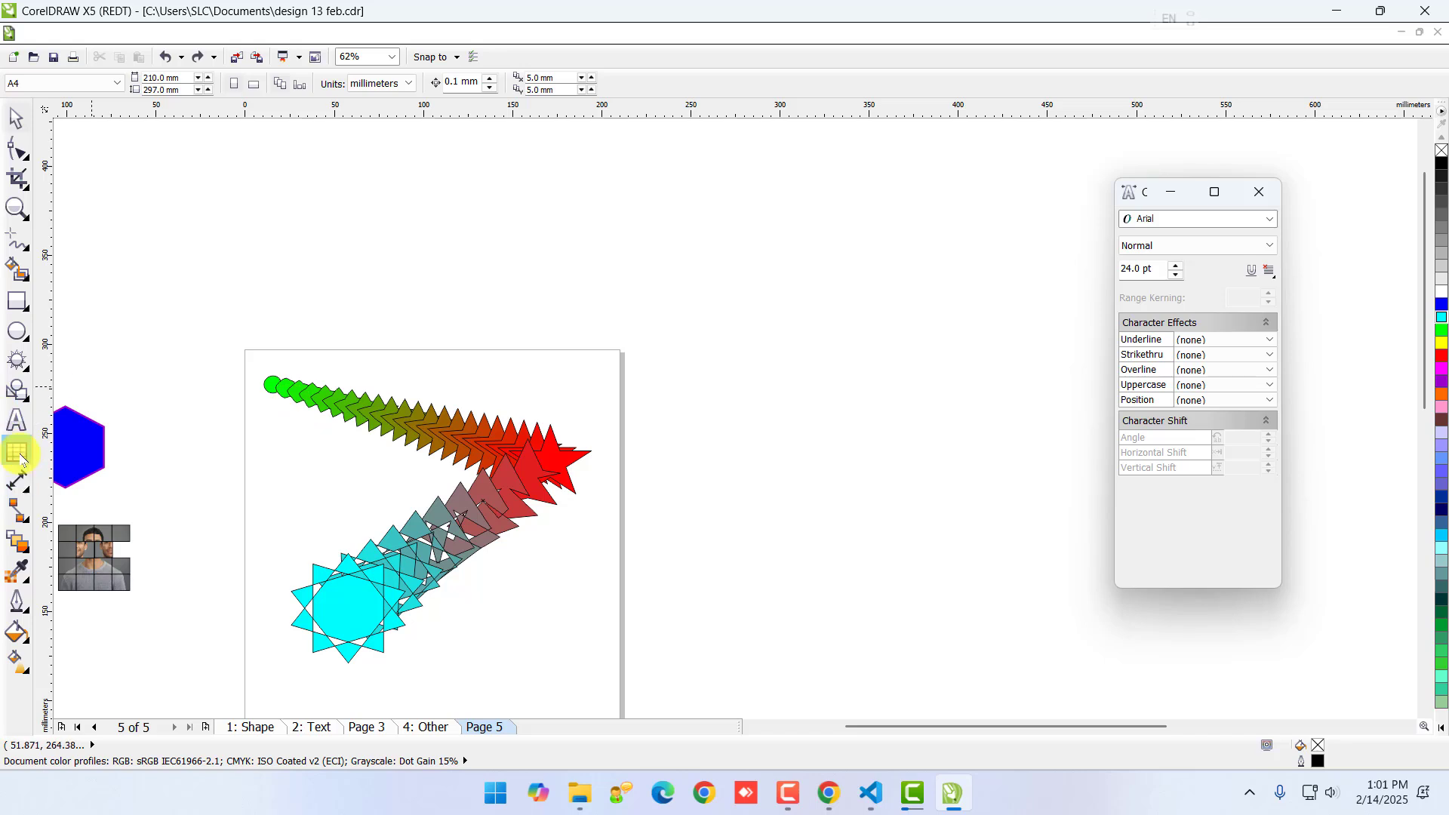
- Add the artistic text "A" in 24 pt Arial on the empty area just outside the page's right edge
left_click(17, 422)
left_click(656, 415)
scroll(727, 435, "up", 2)
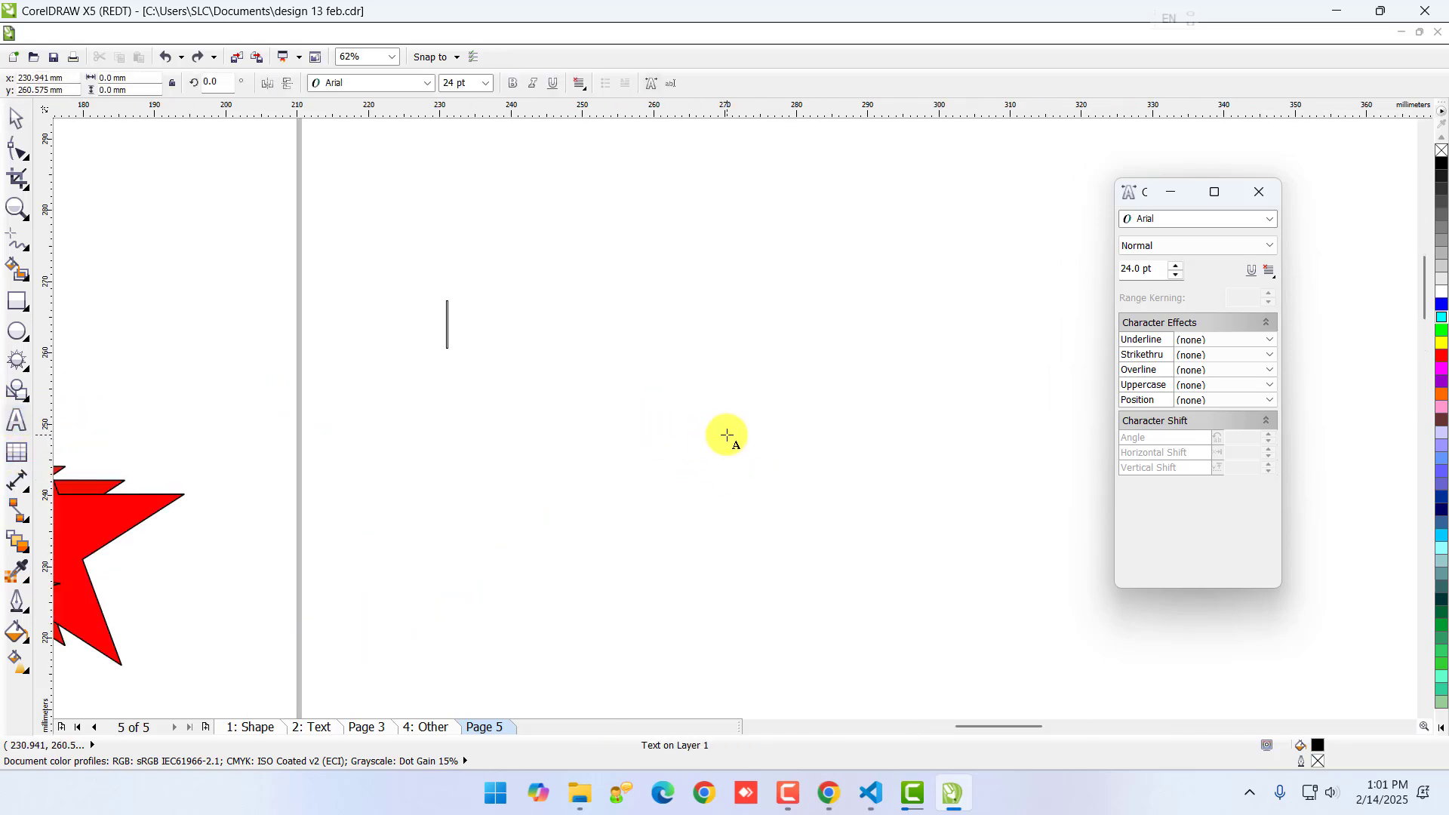
type("A")
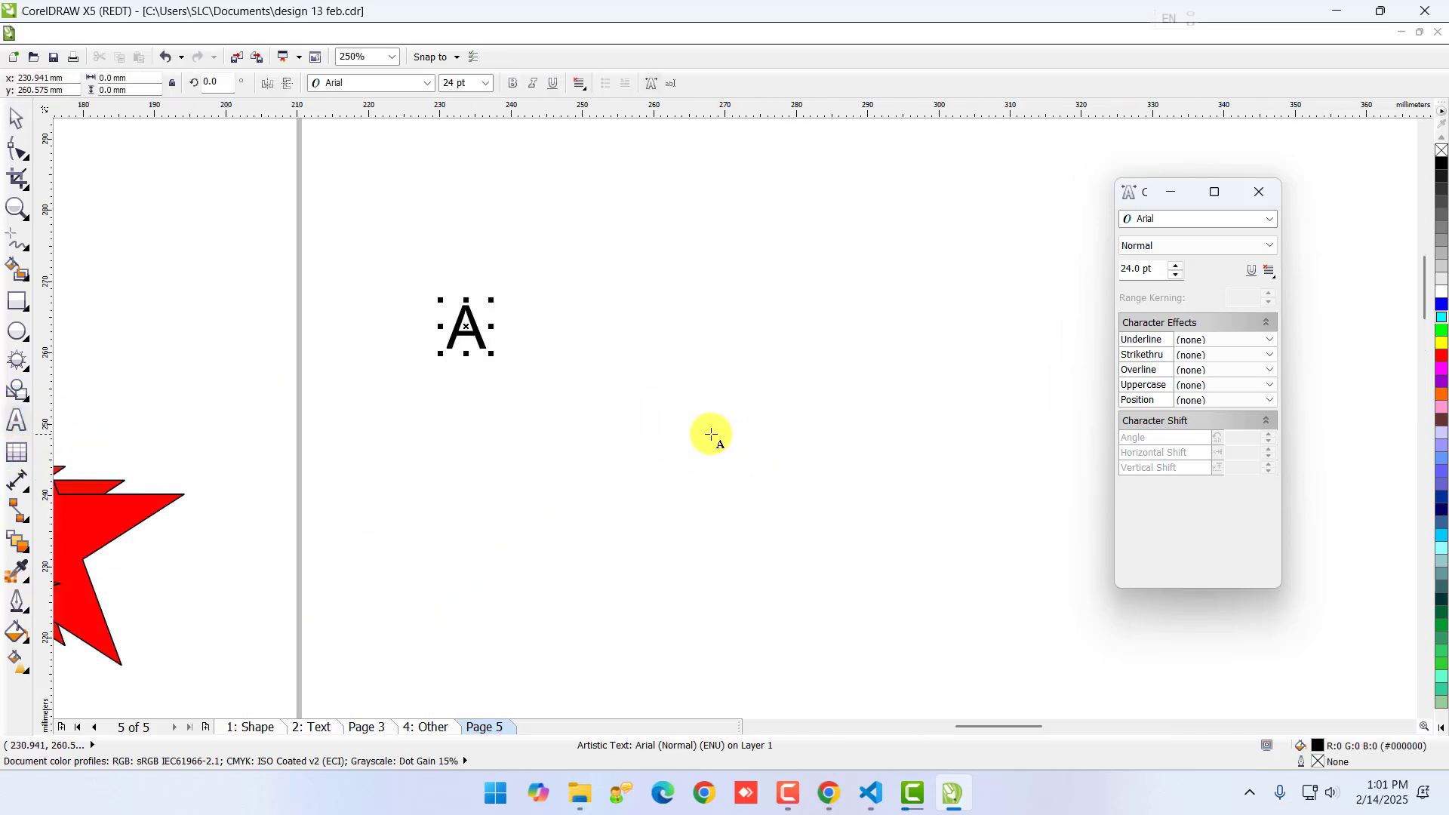
scroll(711, 436, "down", 2)
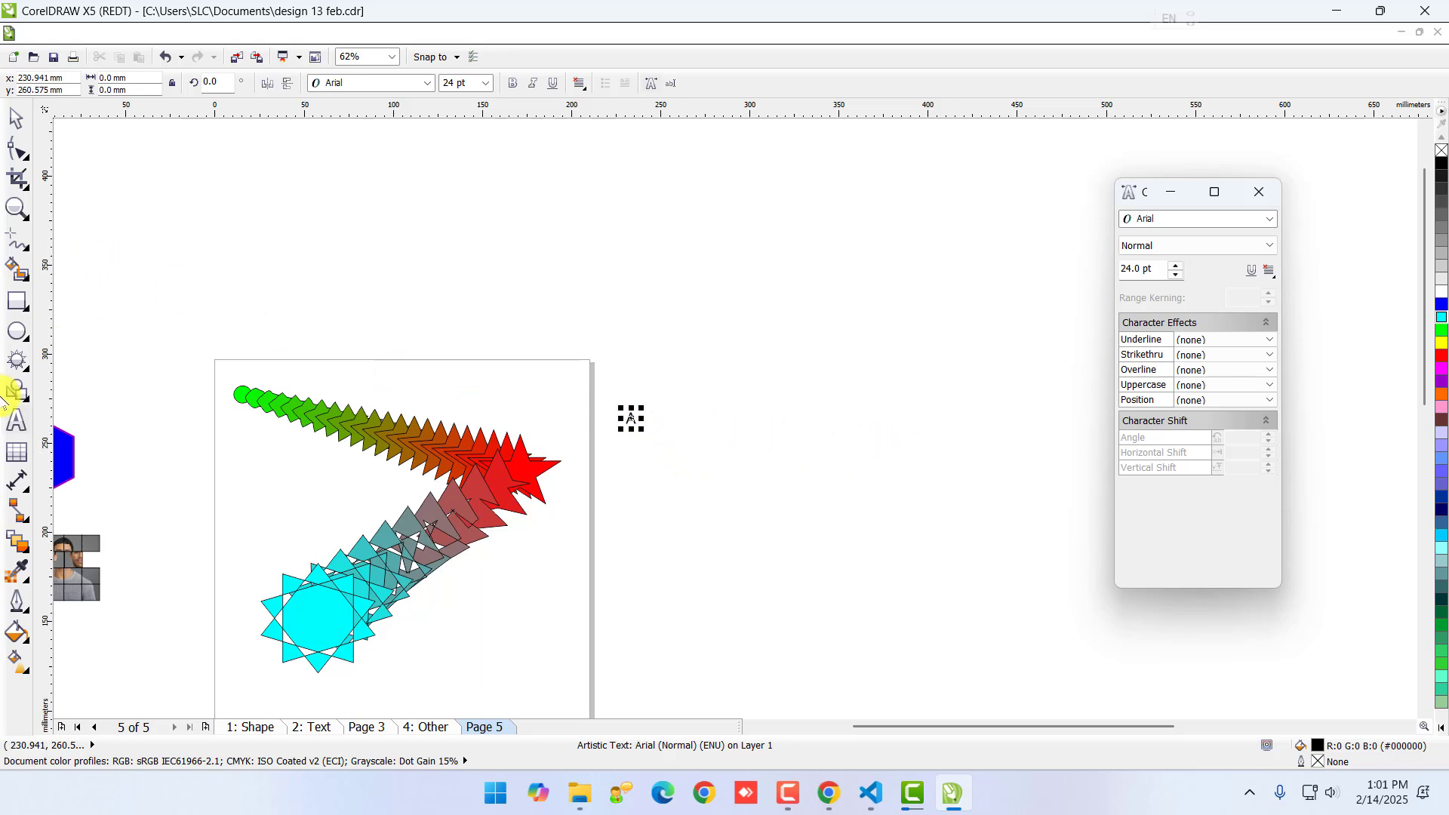
- Add the artistic text "B" away from the A, enlarge it to about 45 by 52 mm and reposition it
scroll(868, 491, "up", 2)
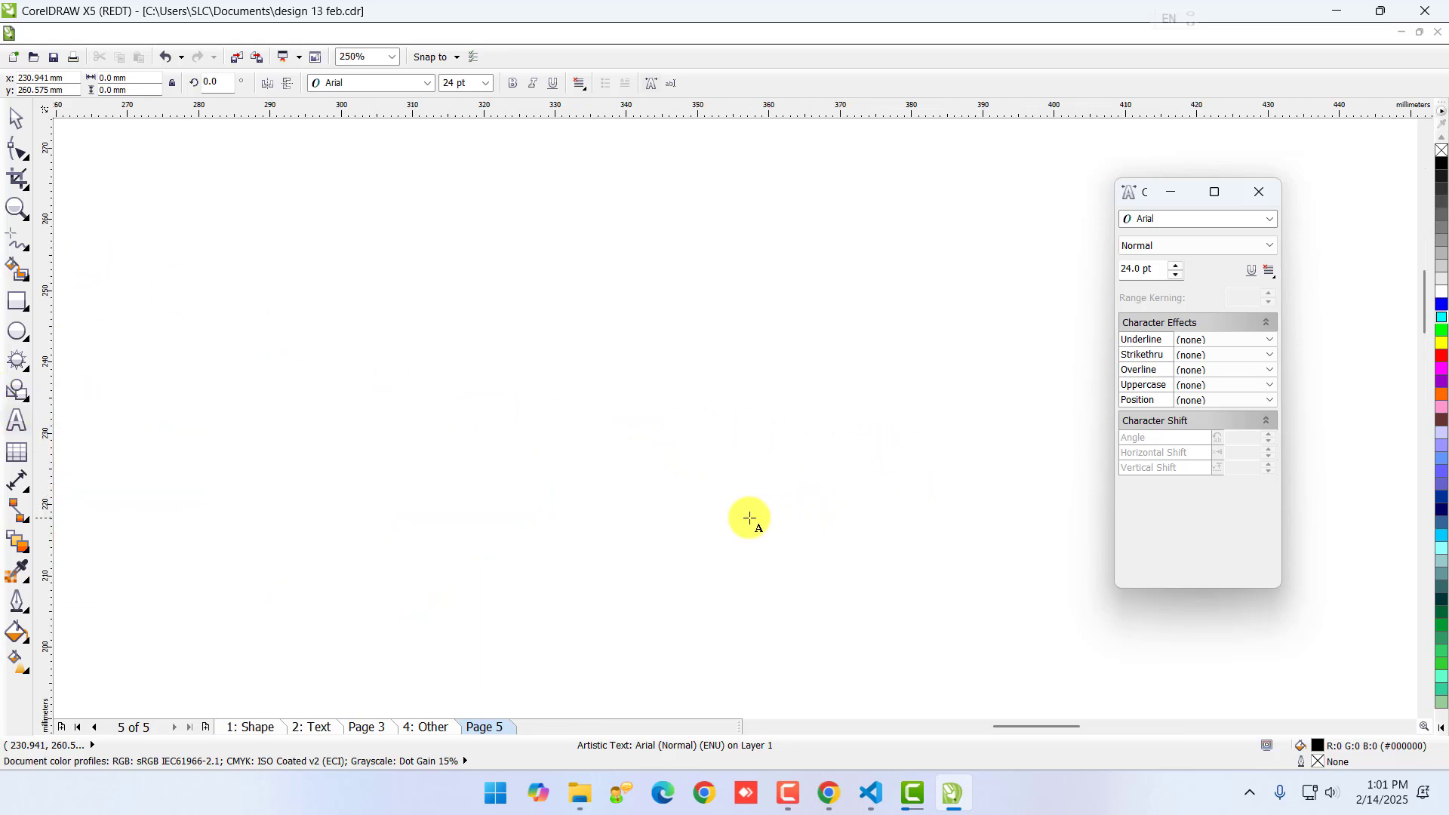
scroll(570, 514, "down", 1)
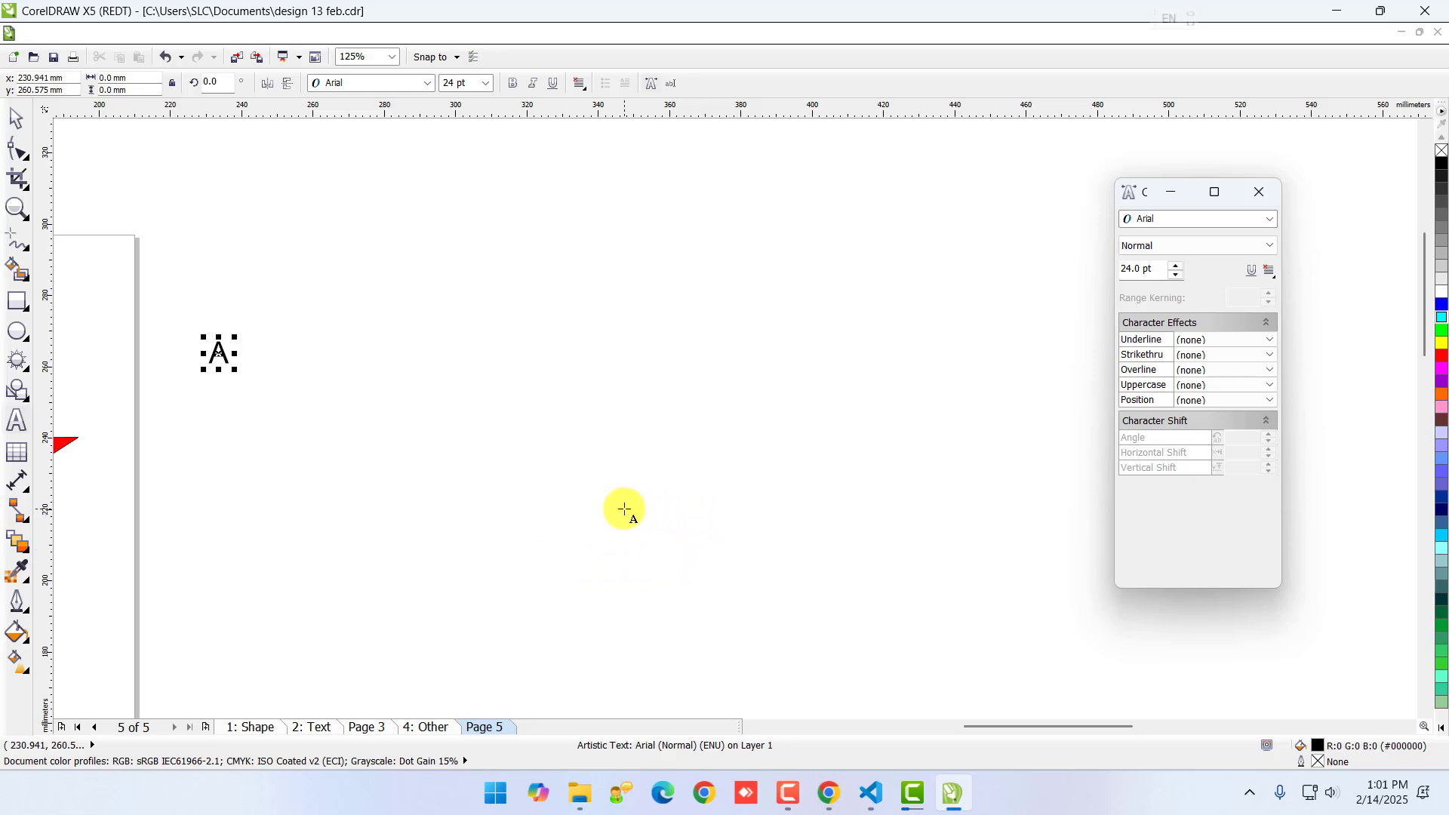
left_click_drag(626, 509, 731, 563)
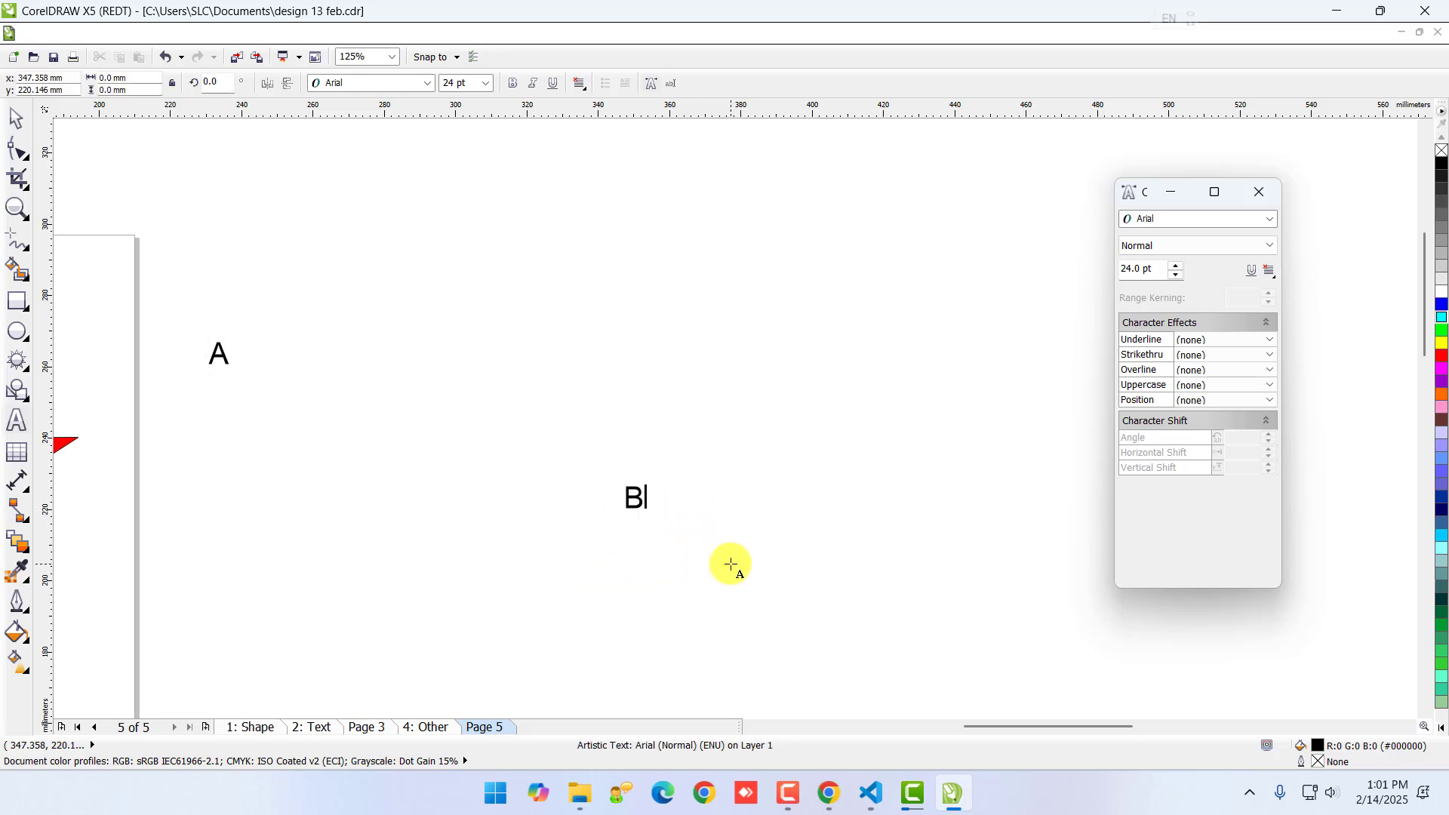
key("Escape")
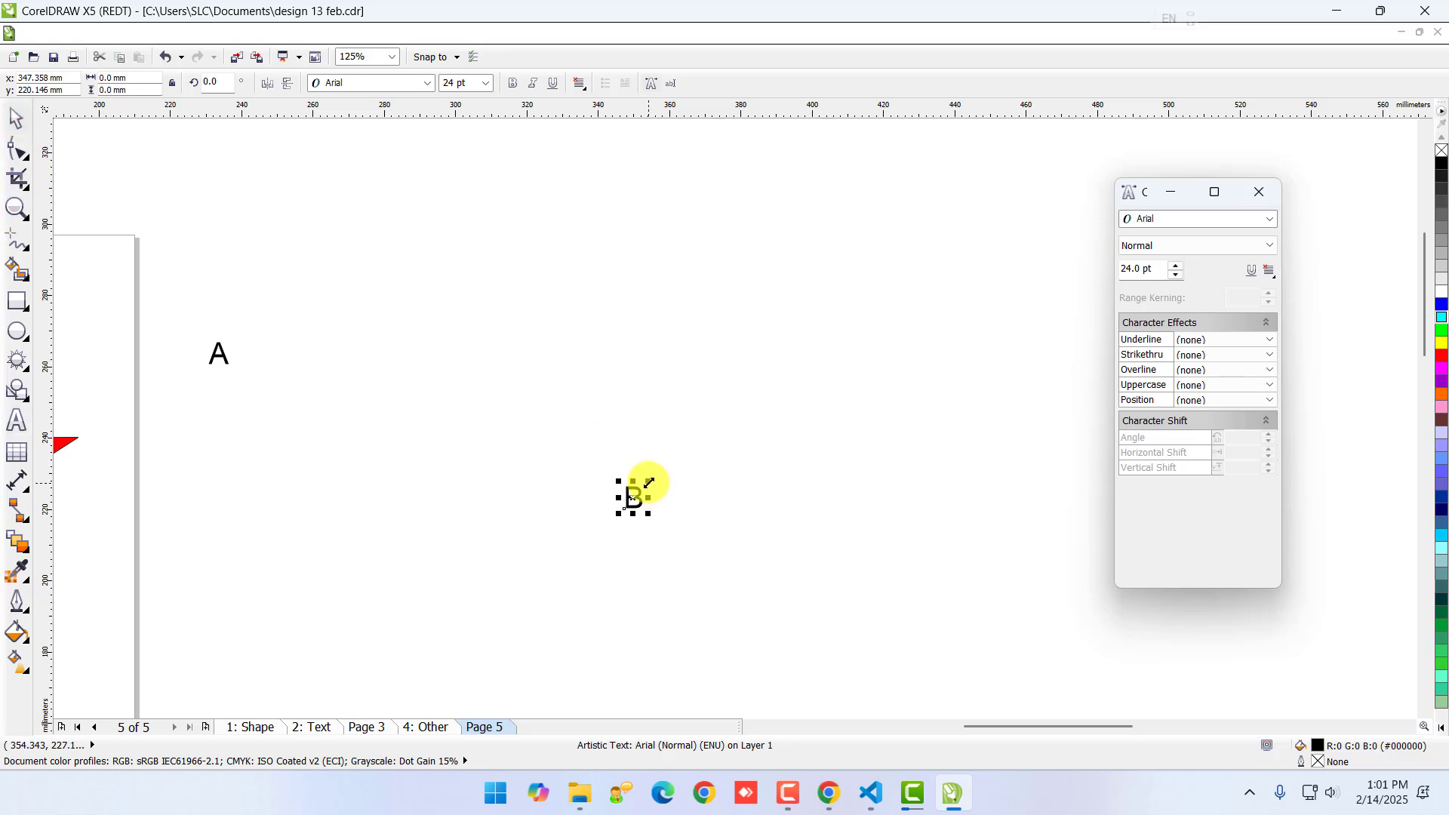
left_click_drag(648, 482, 880, 317)
left_click_drag(766, 428, 836, 481)
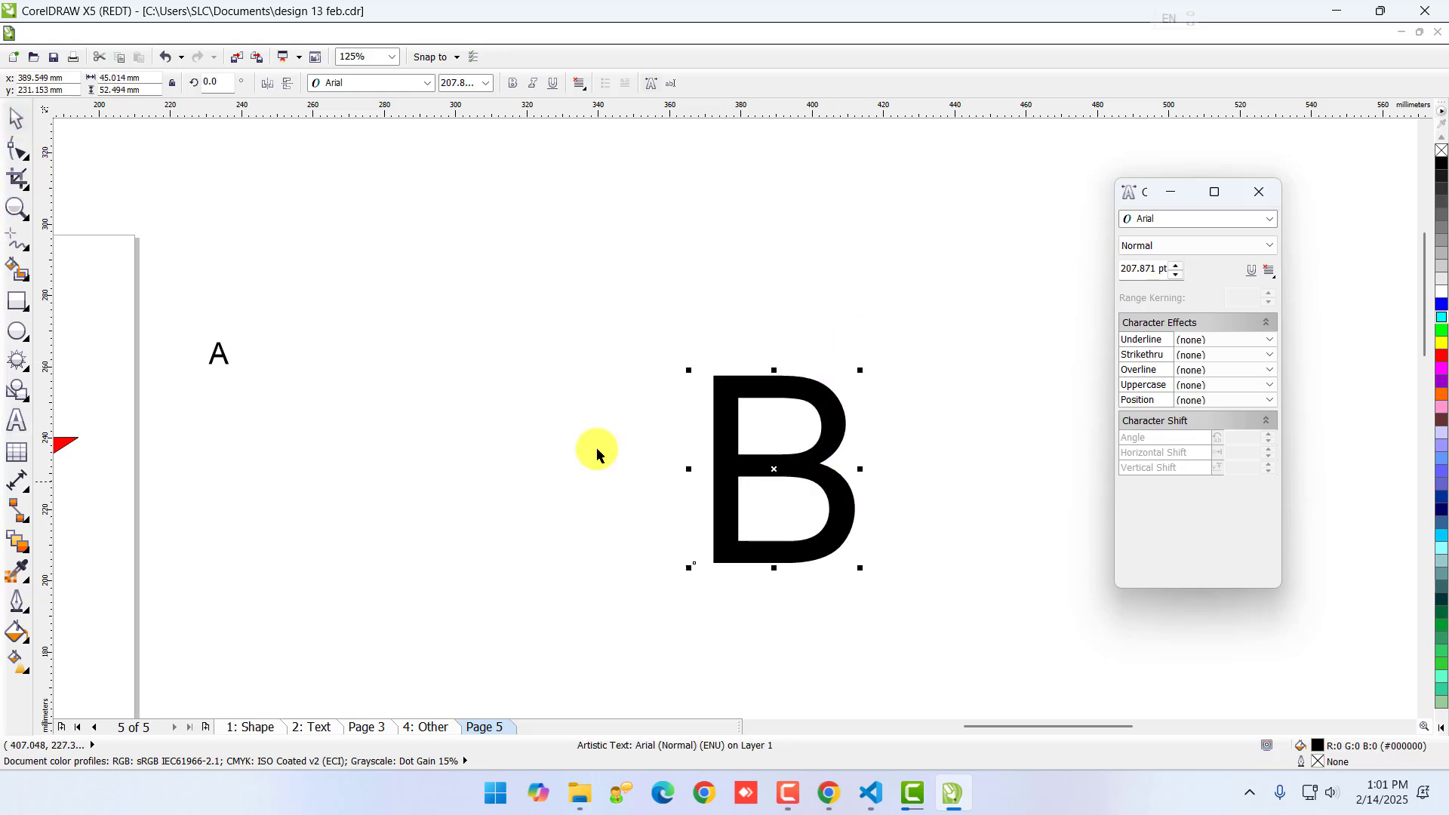
- Make the letter A bold and blend it into the large B with 20 steps
left_click(224, 351)
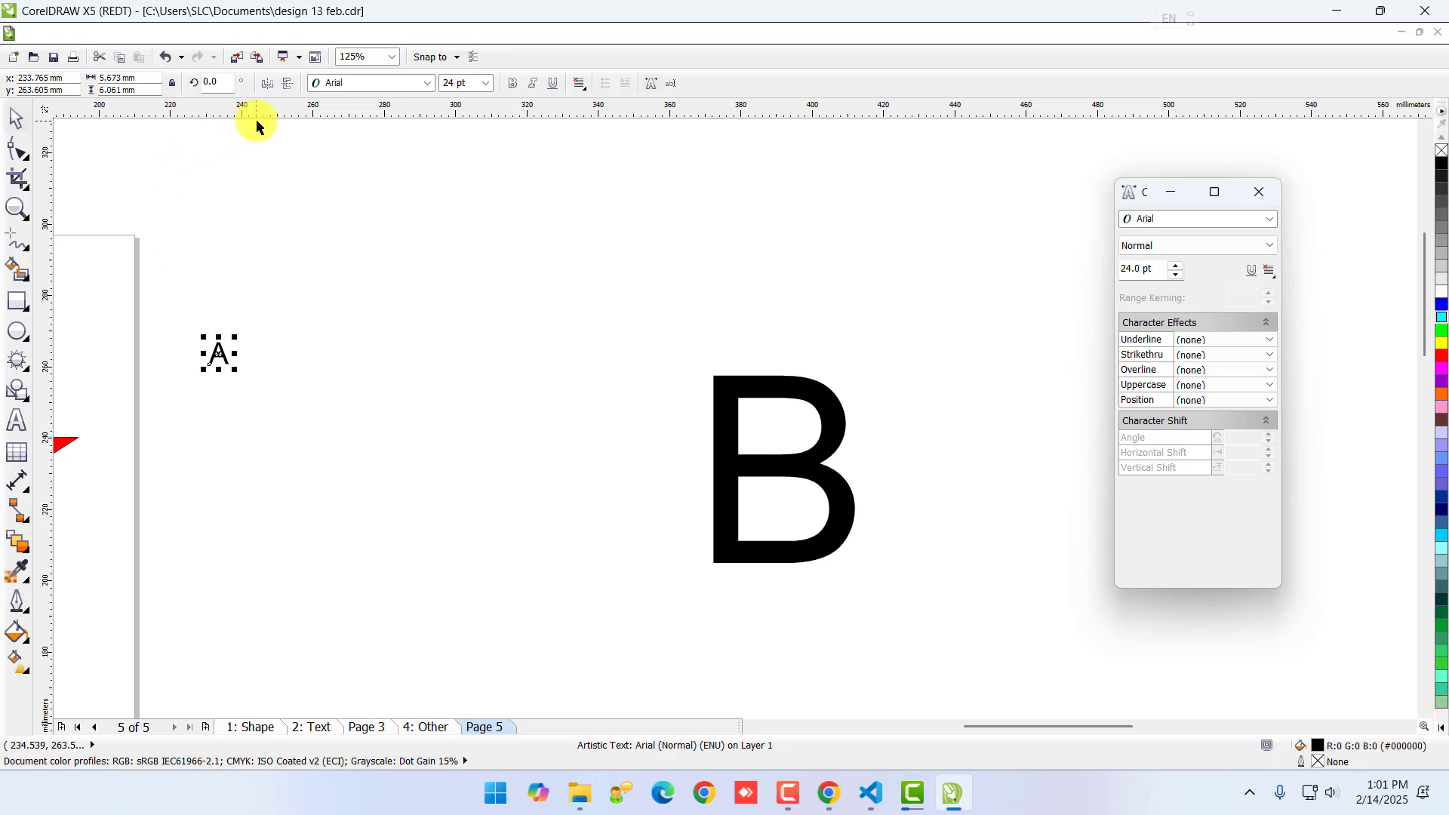
left_click(513, 83)
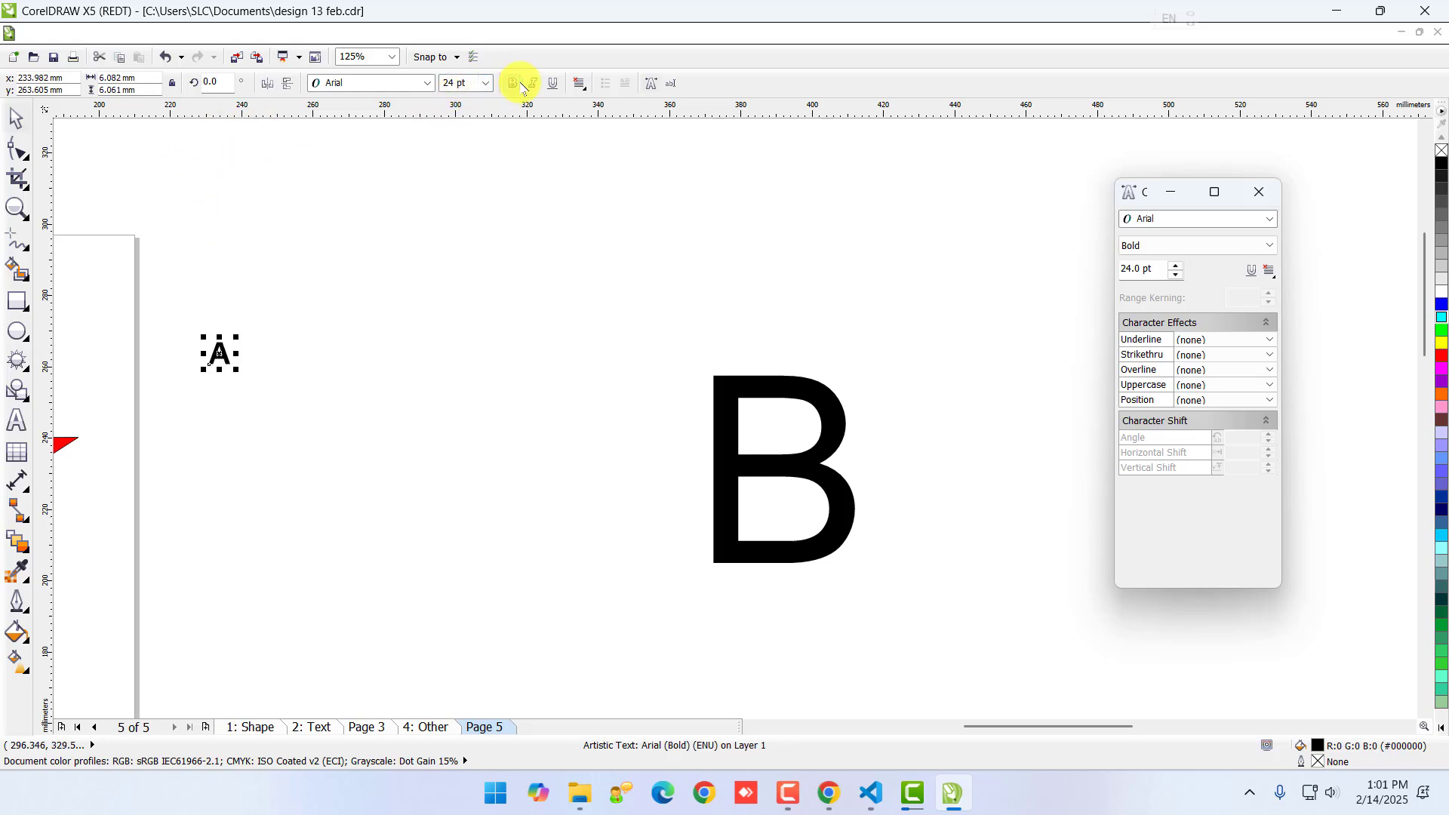
left_click(18, 540)
left_click_drag(220, 356, 736, 489)
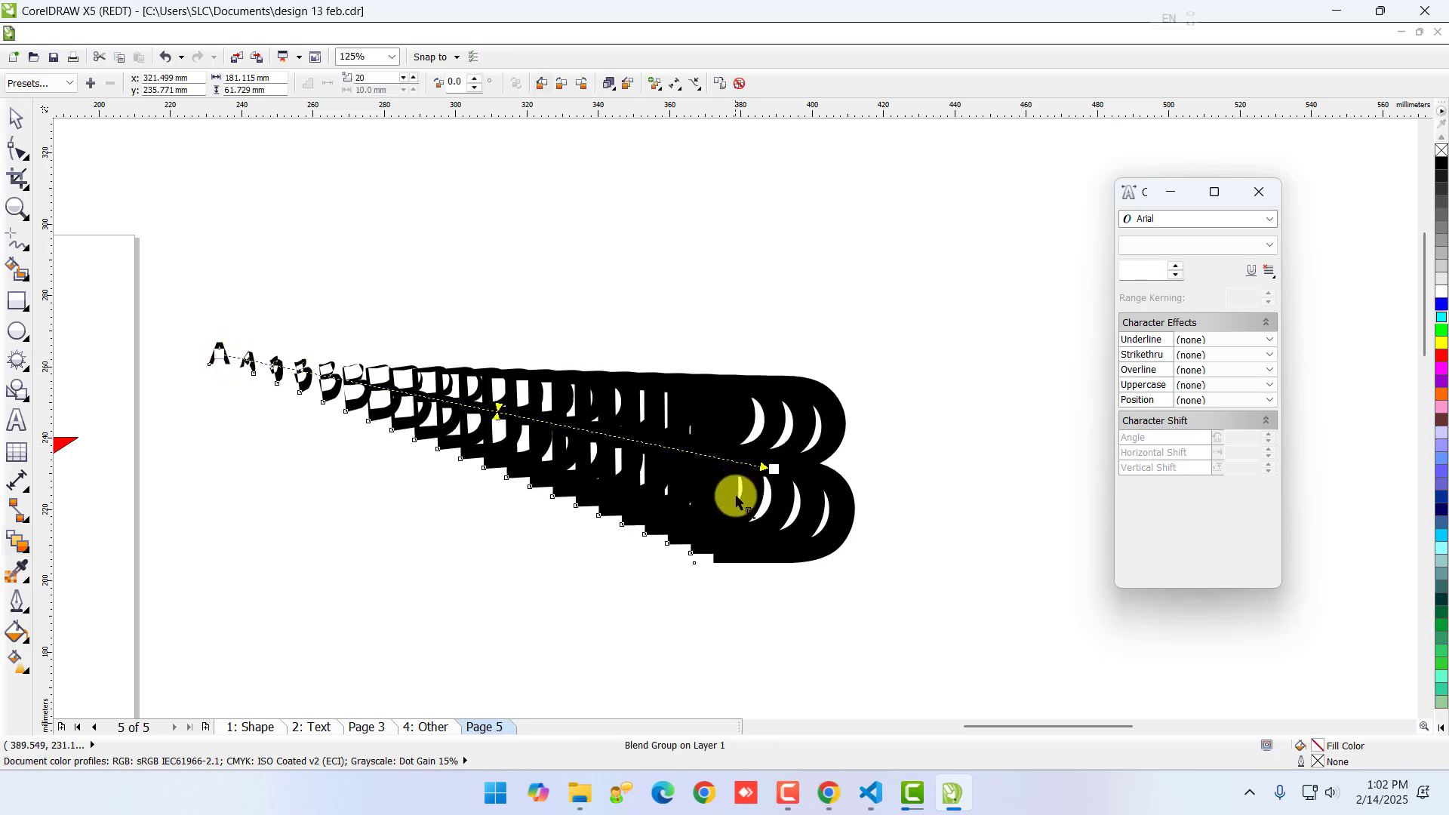
- Select the control letter B of the text blend and fill it with magenta
left_click(16, 117)
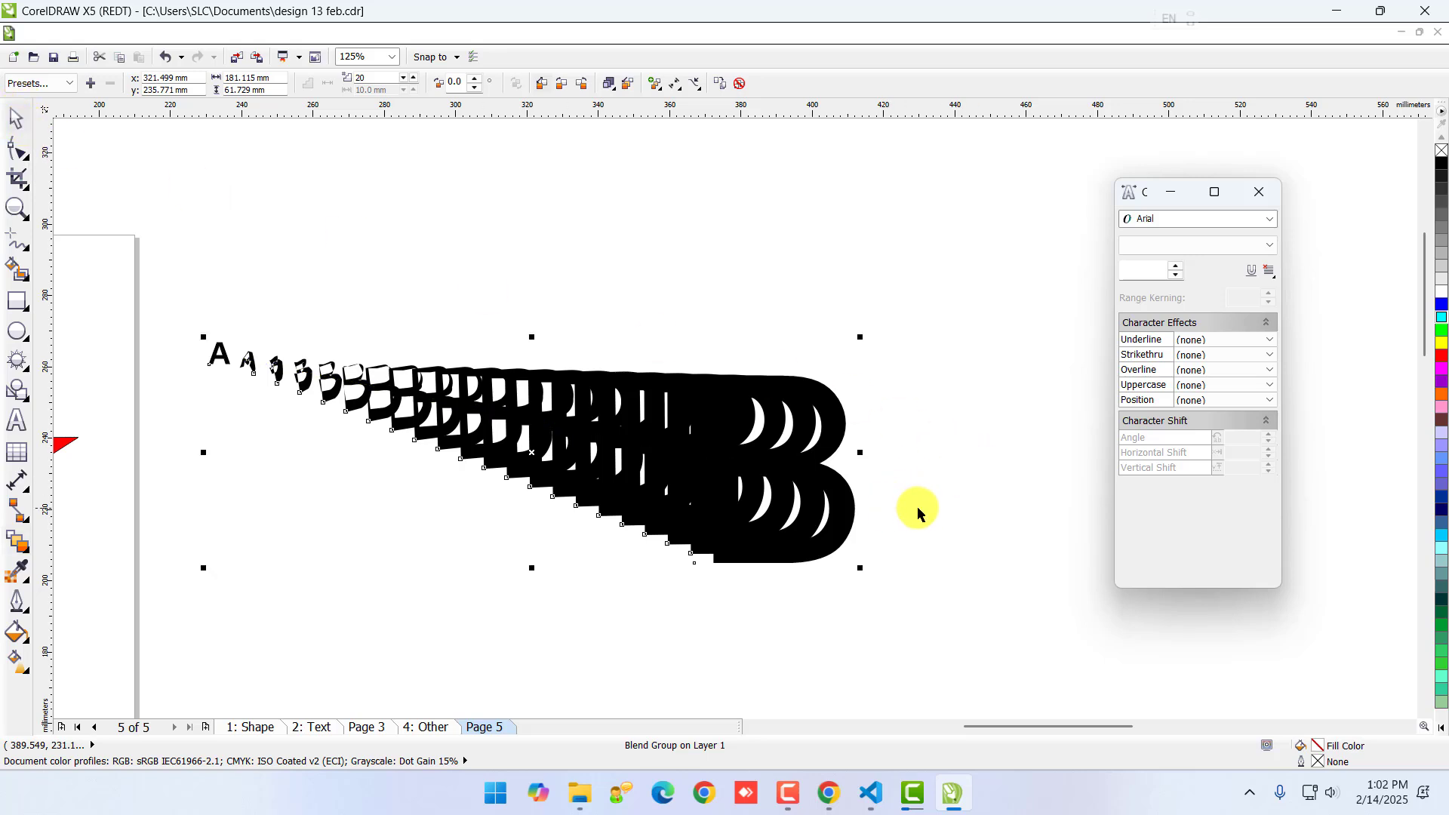
left_click(850, 504)
left_click(850, 504)
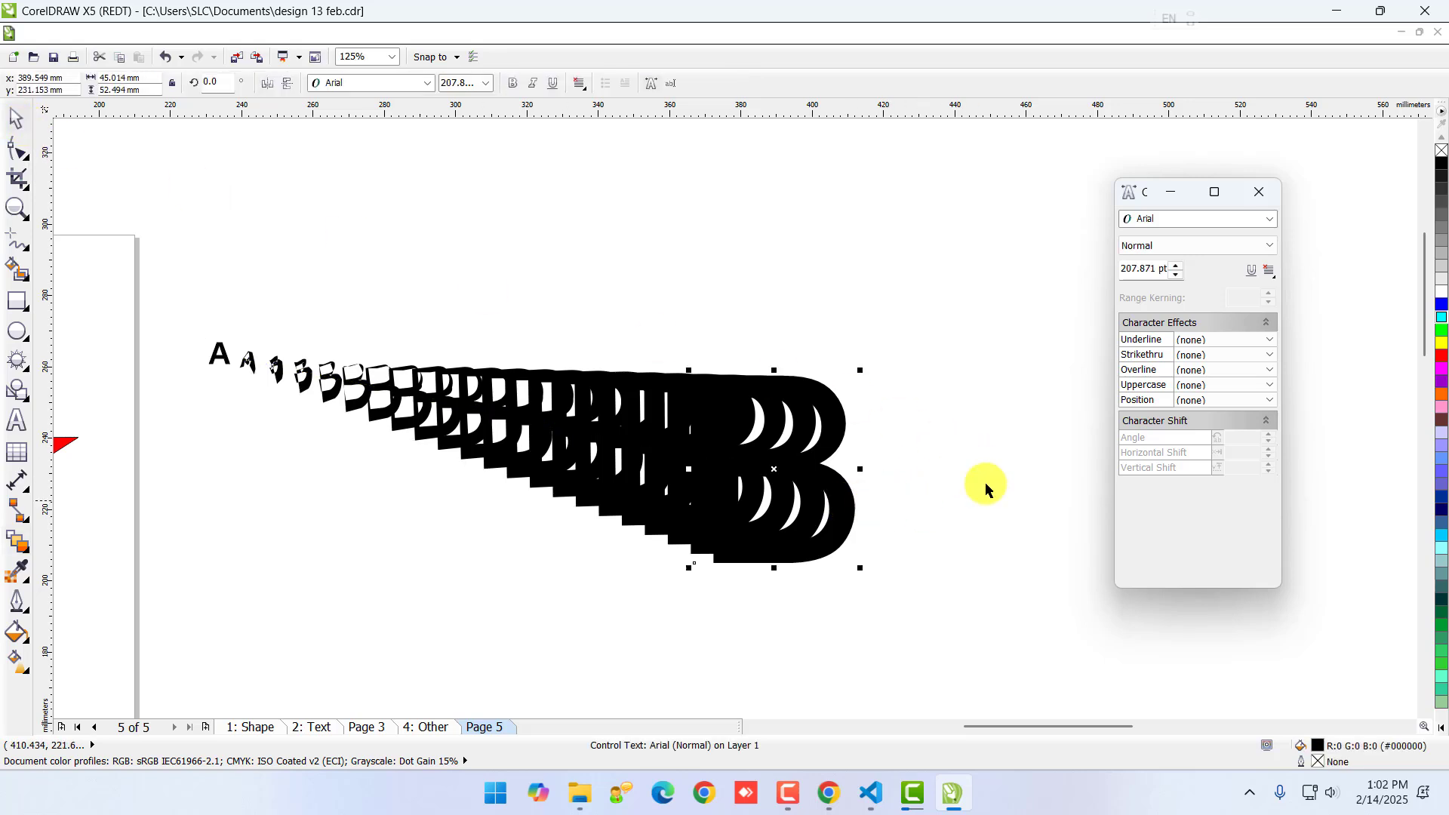
left_click(1441, 370)
left_click(281, 420)
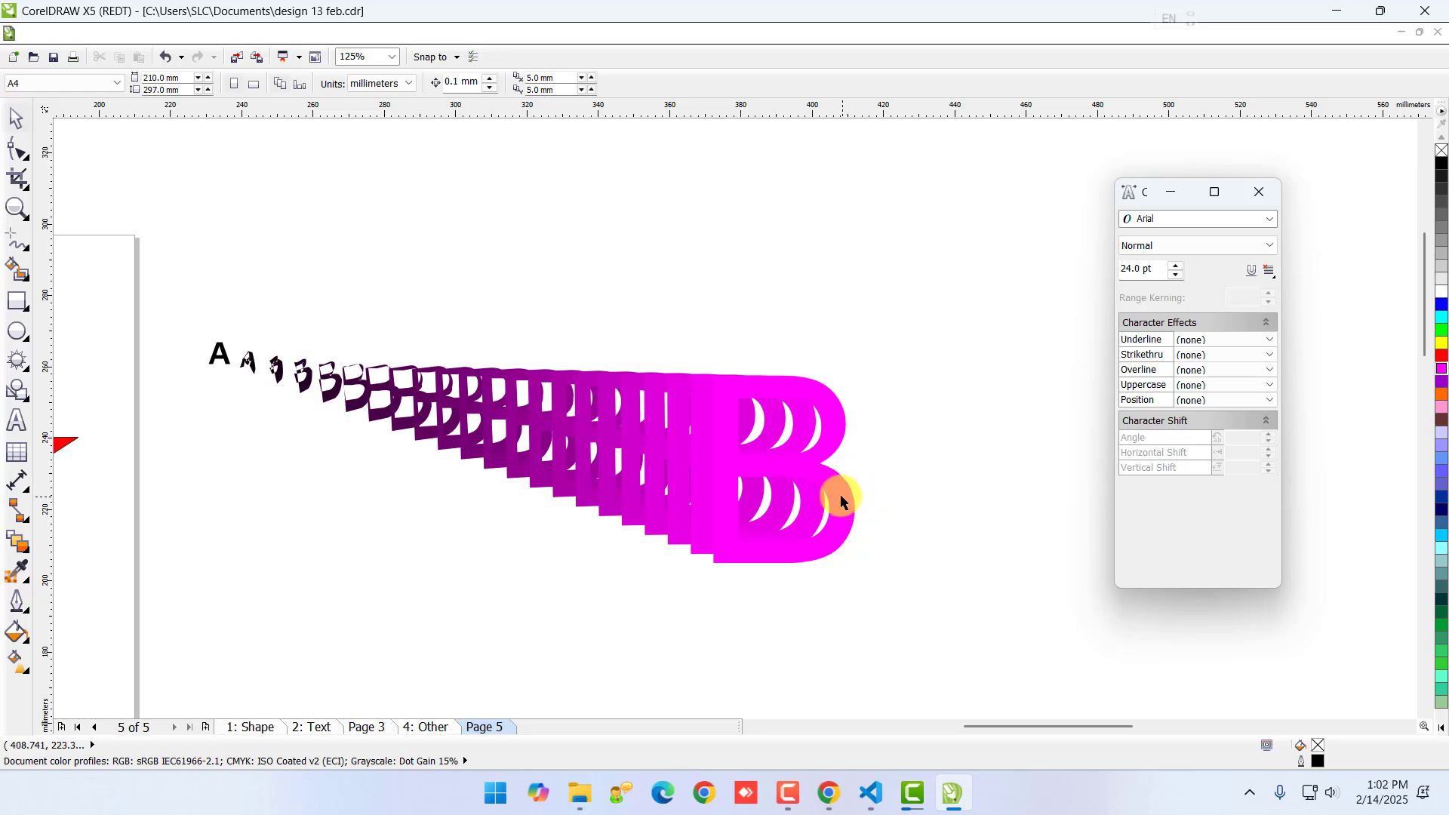
- Select the whole A-to-B text blend and delete it
left_click(781, 468)
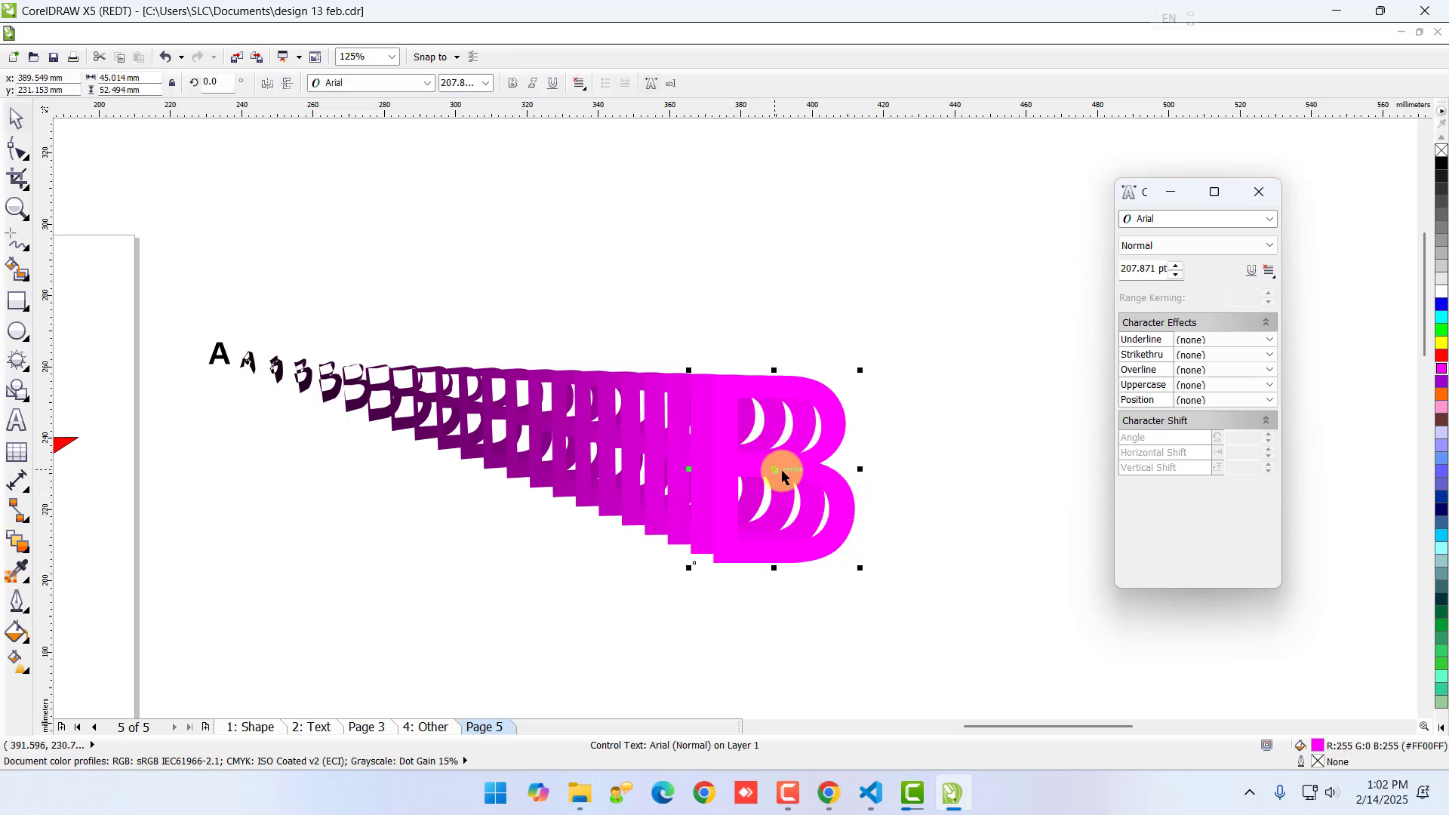
left_click(809, 647)
left_click_drag(190, 311, 982, 625)
key("Delete")
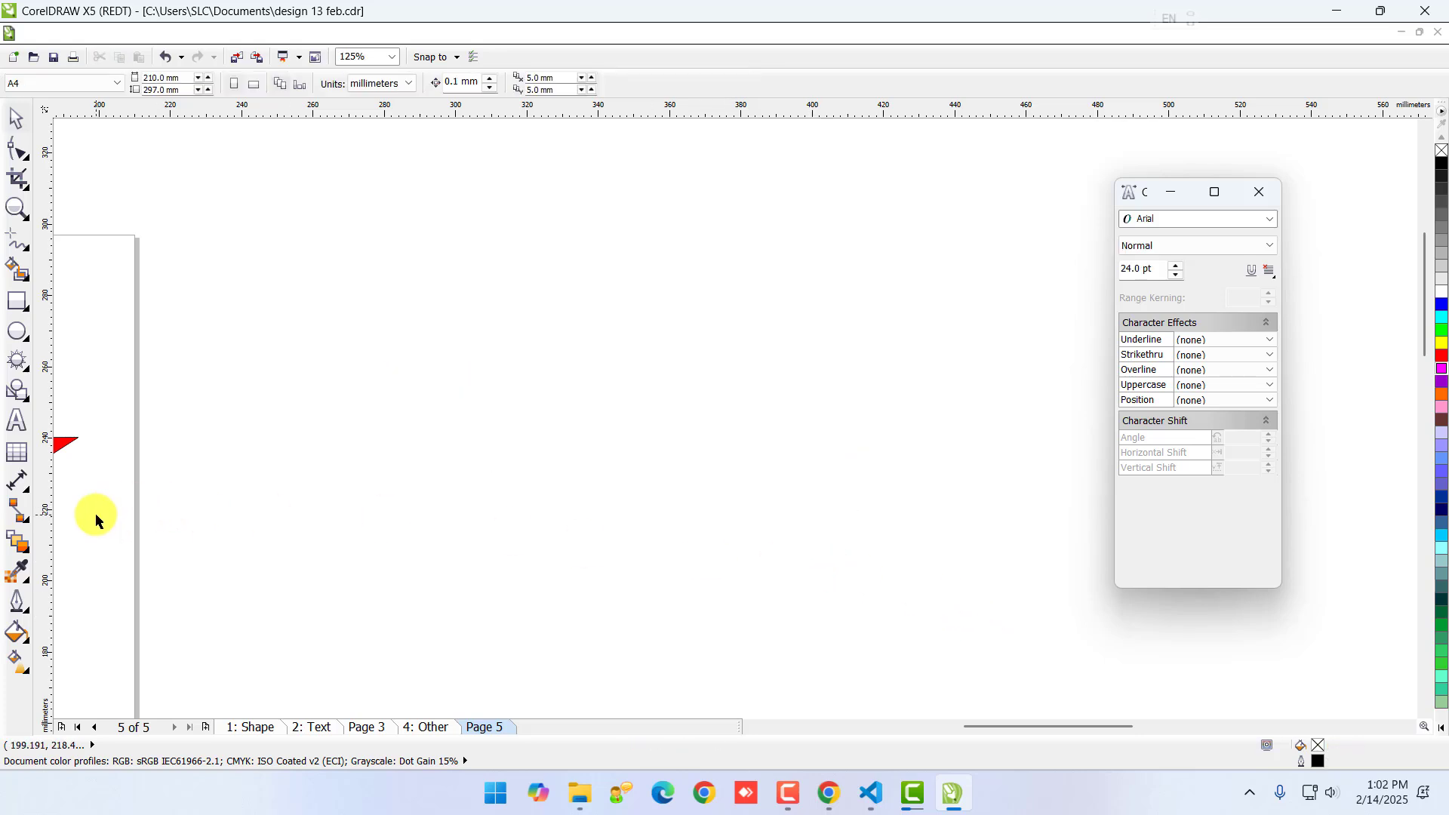
left_click(18, 542)
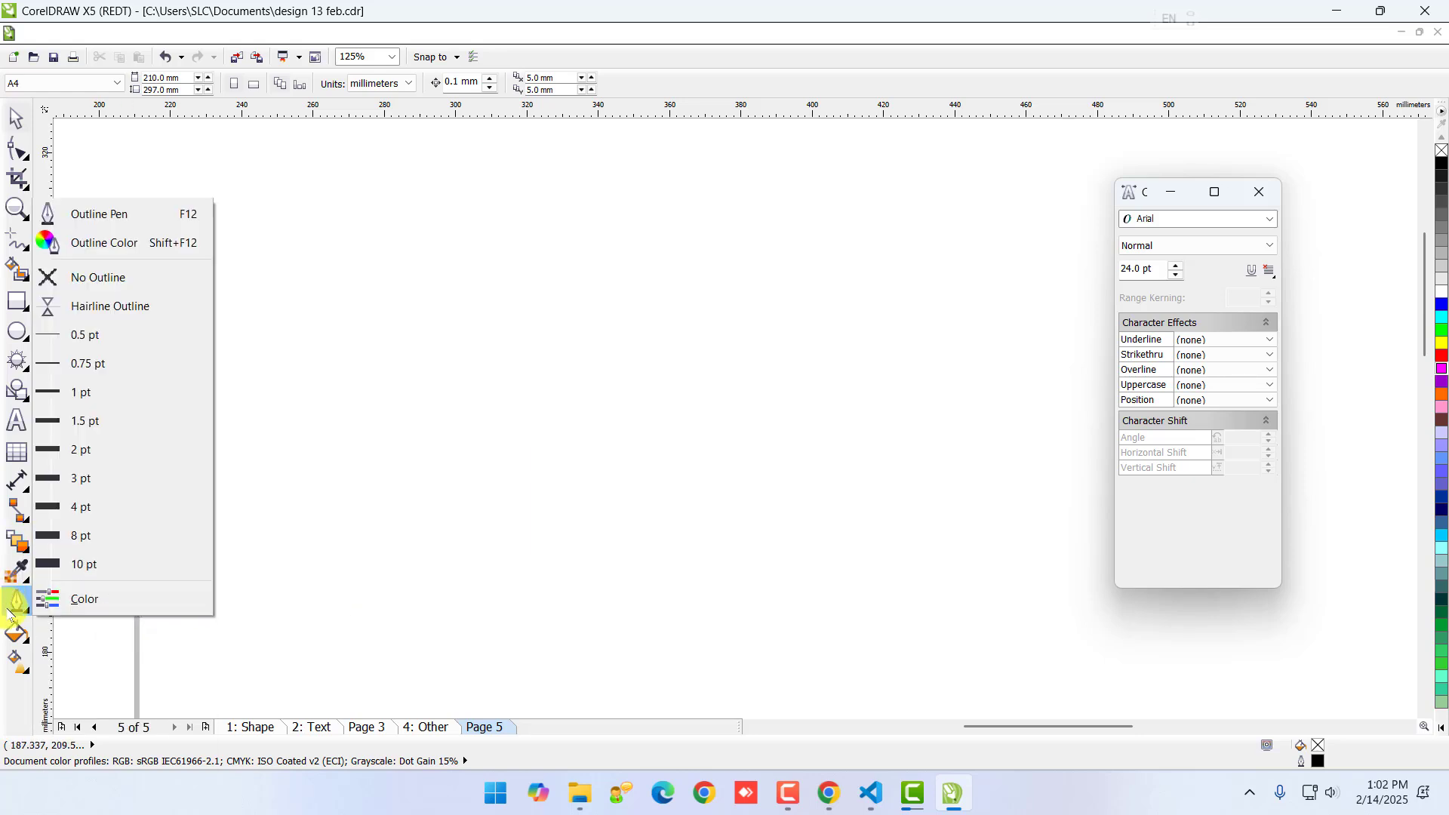
left_click(21, 394)
left_click(21, 394)
left_click(21, 395)
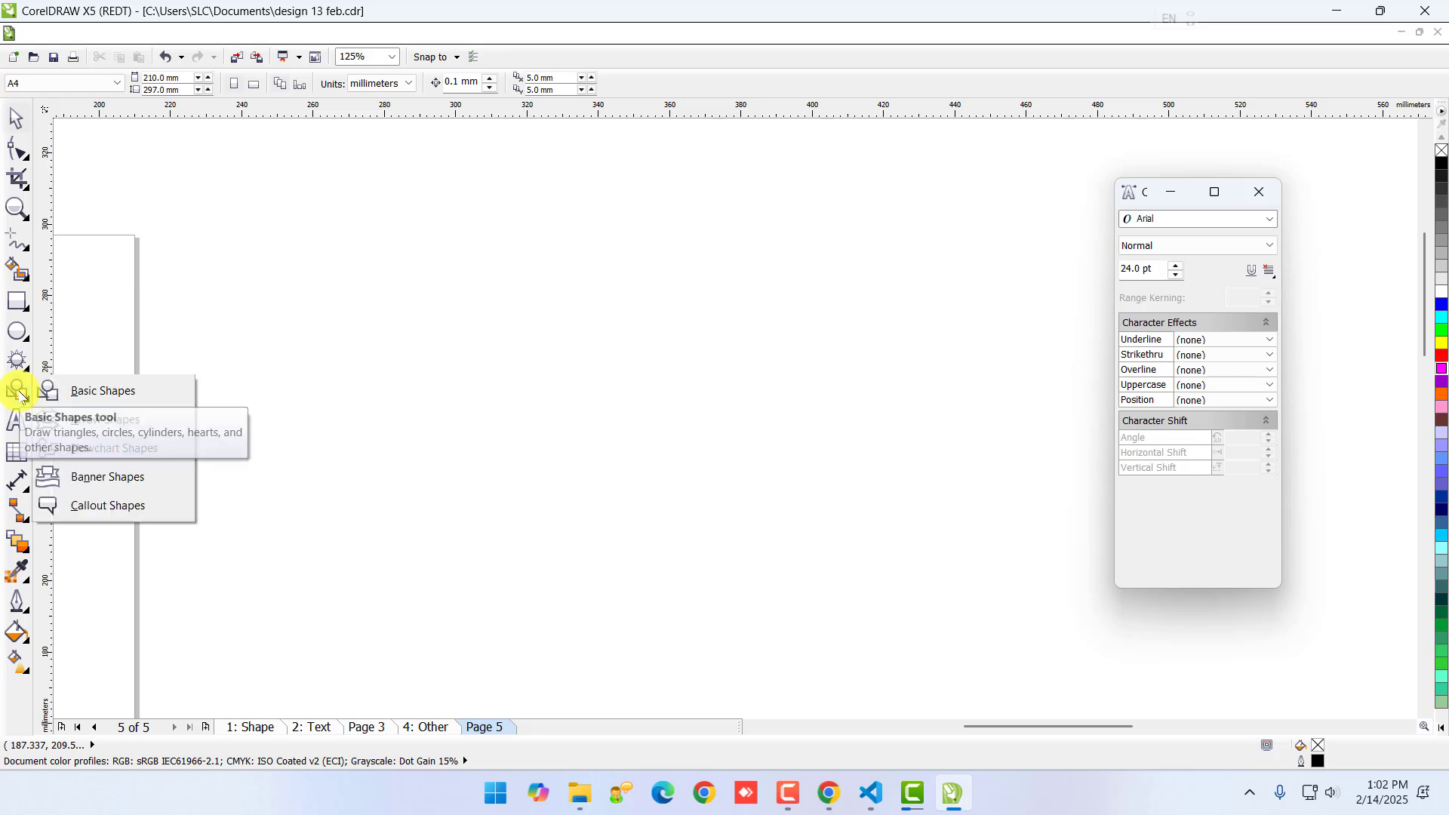
- Draw a rectangle about 90 by 56 mm on the empty area beside the page and fill it with red
left_click(18, 304)
left_click_drag(421, 358, 741, 558)
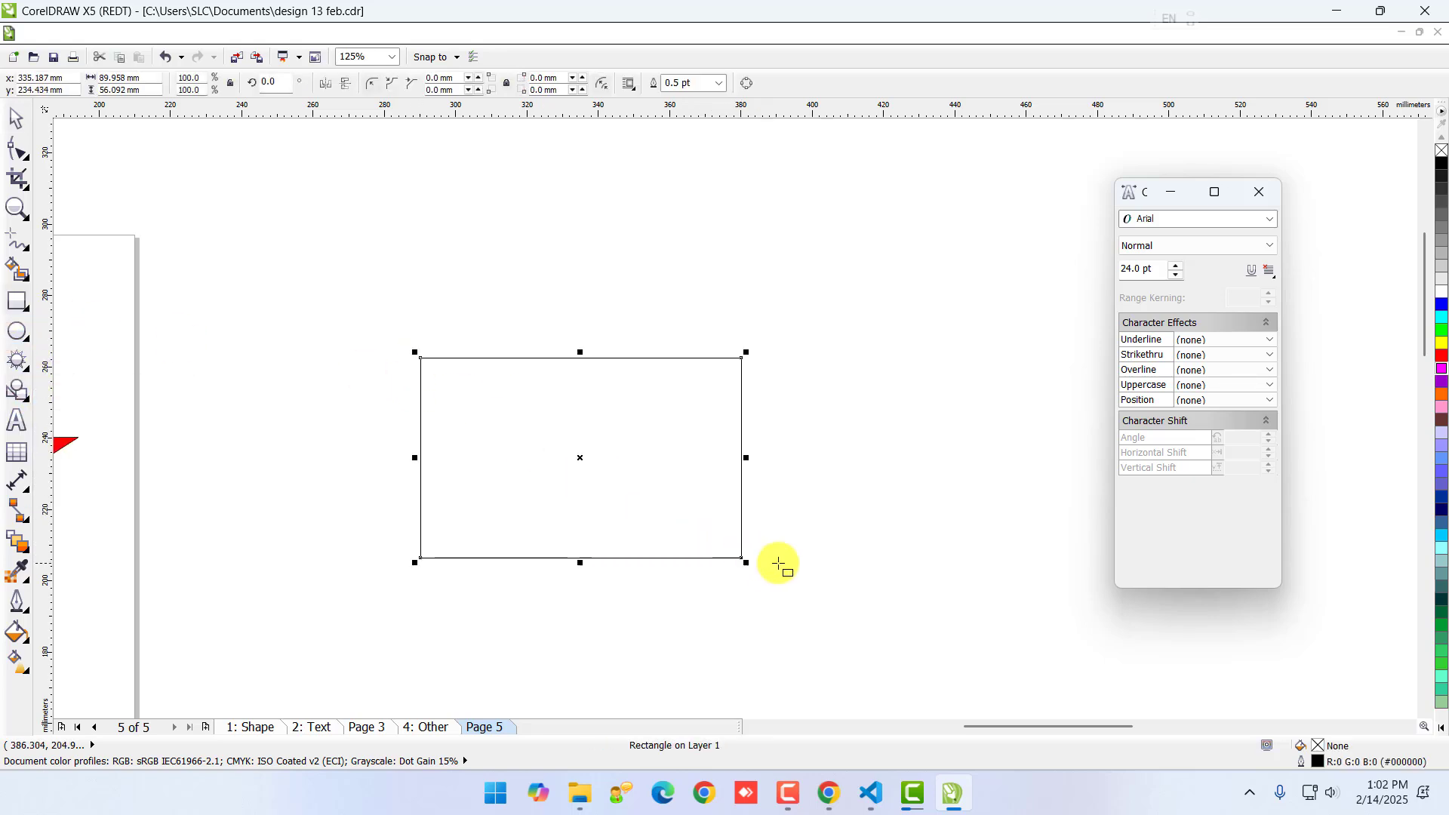
left_click(1439, 356)
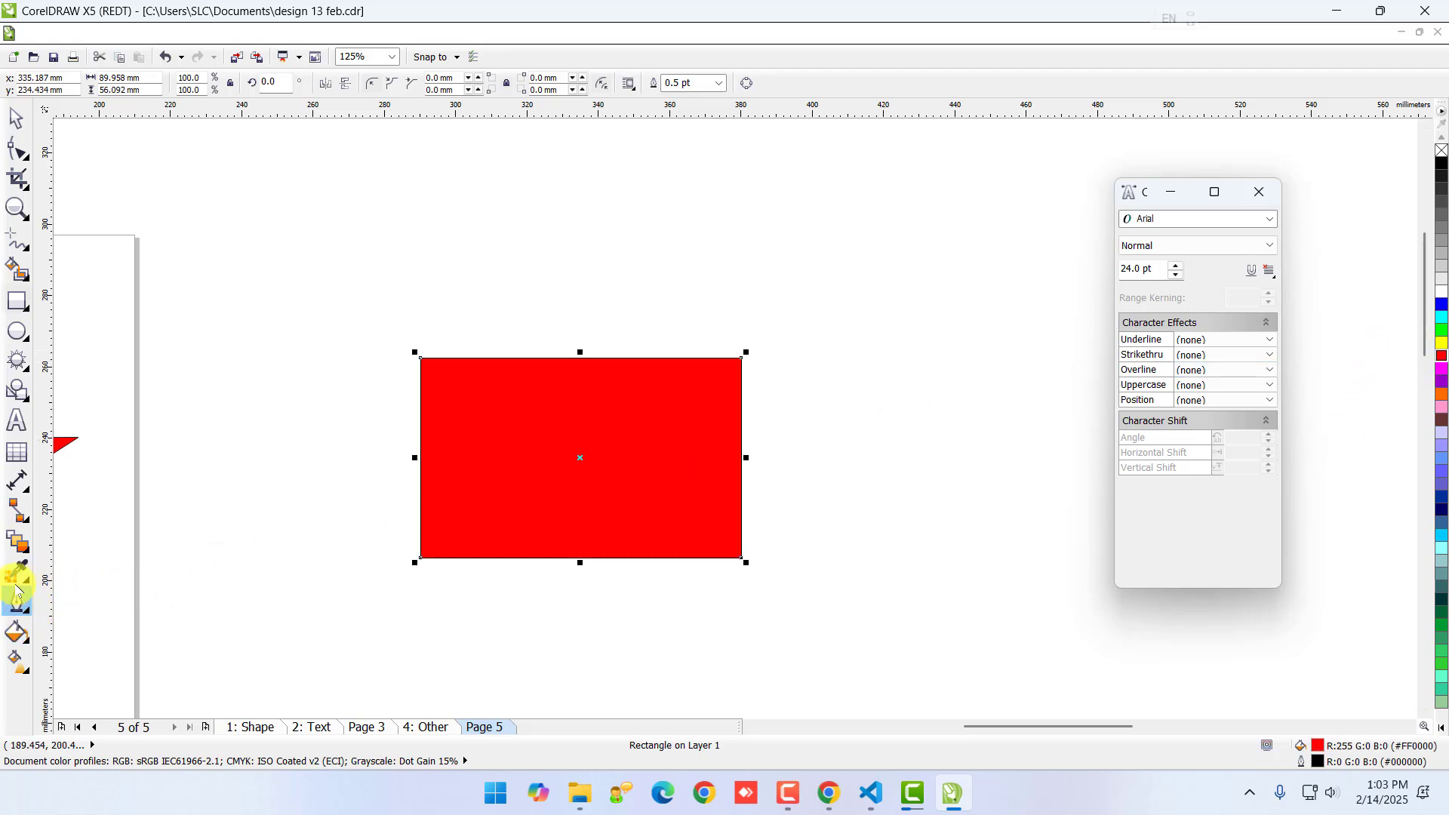
- Apply an inside contour to the red rectangle with 1 step and a 2.0 mm offset
left_click(18, 545)
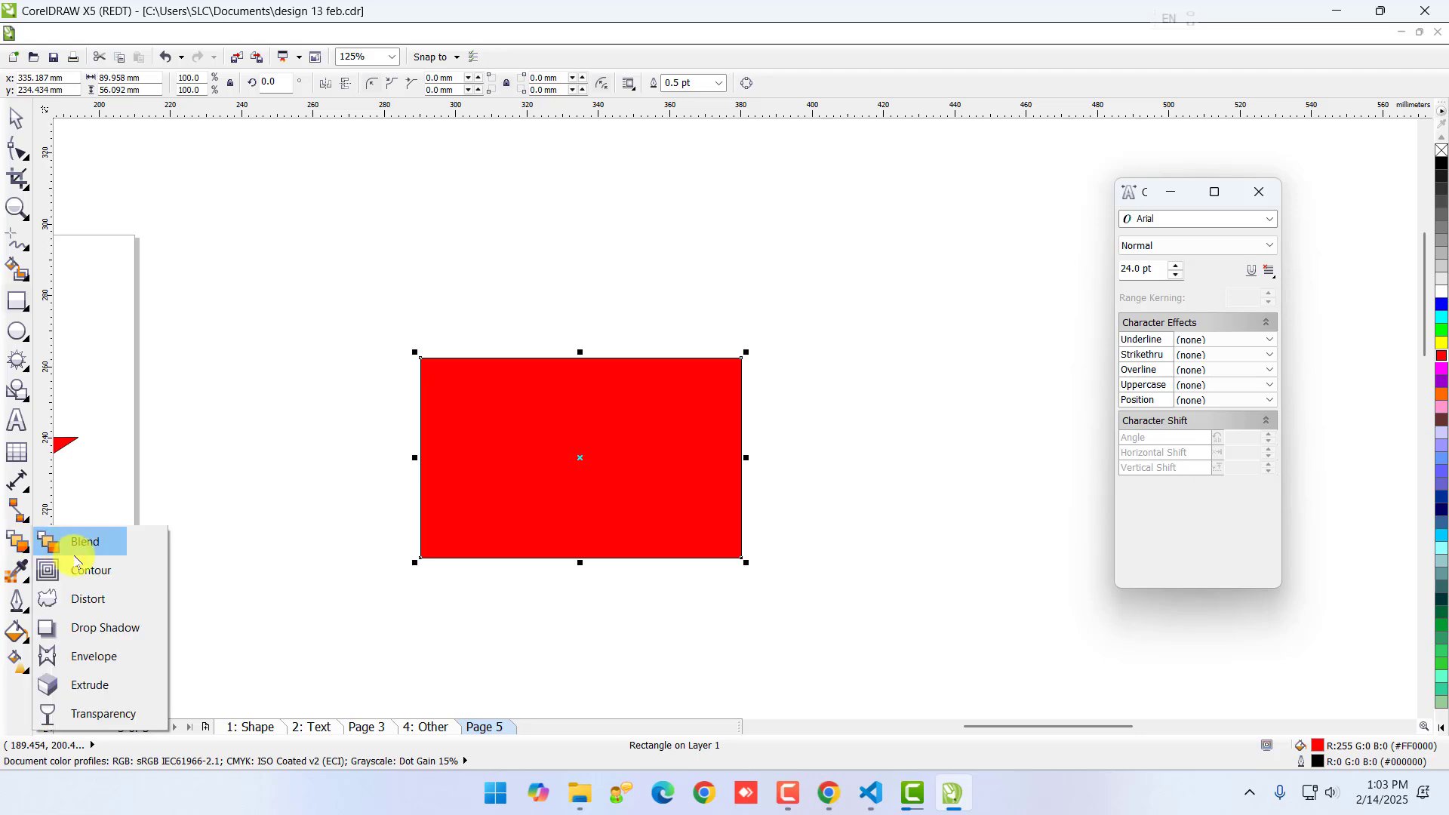
left_click(98, 569)
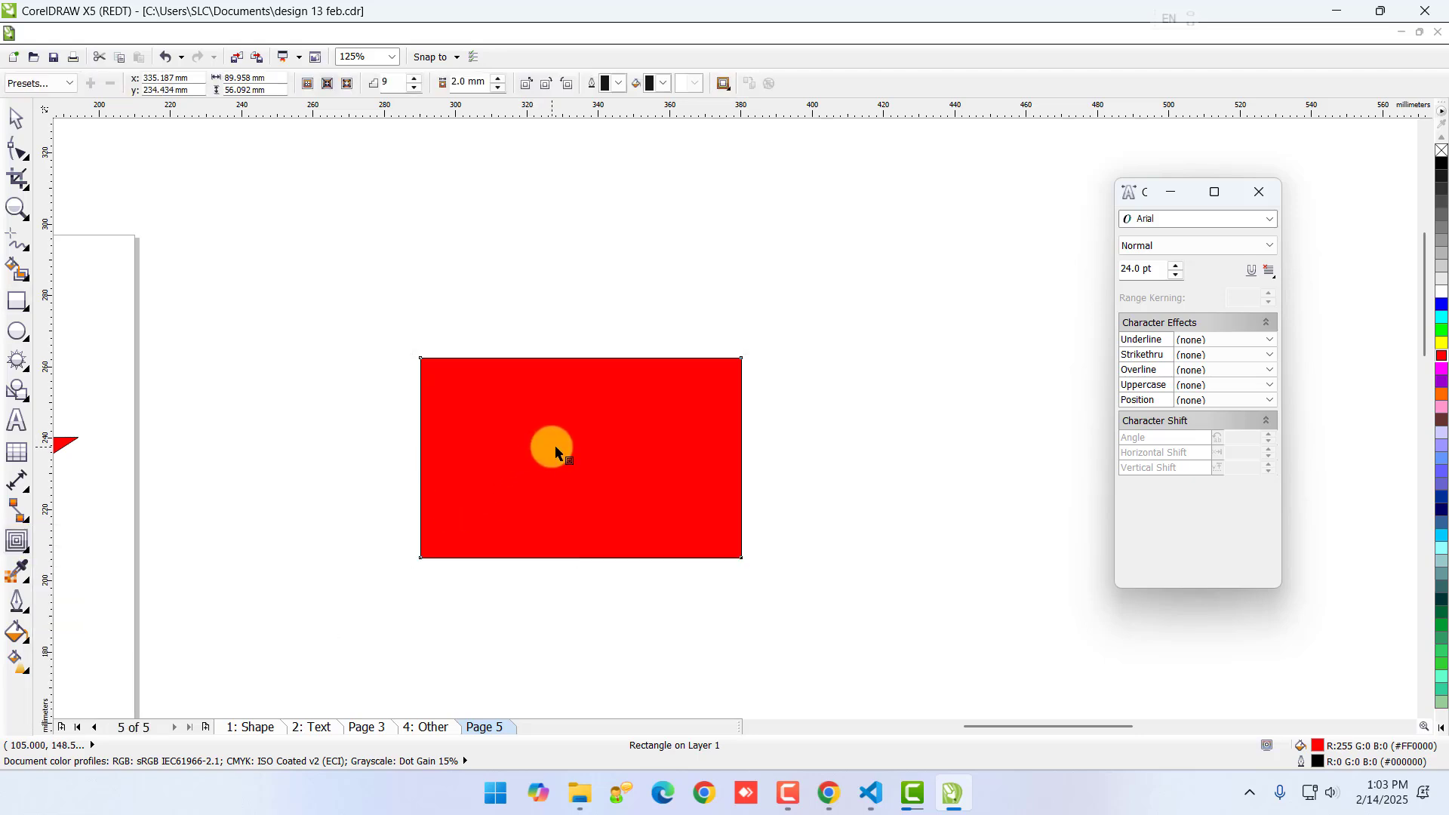
left_click_drag(566, 445, 583, 386)
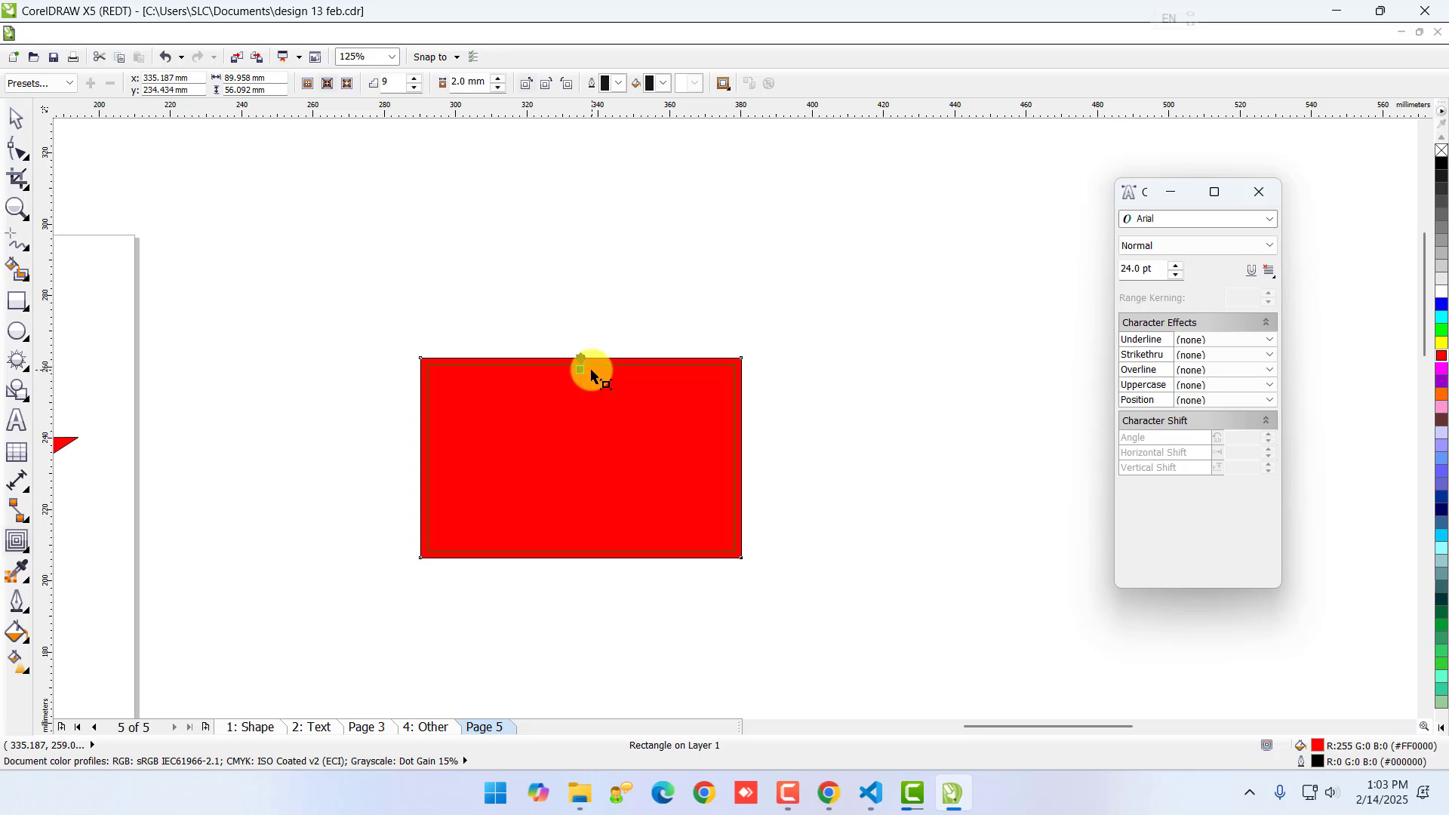
left_click_drag(591, 375, 587, 367)
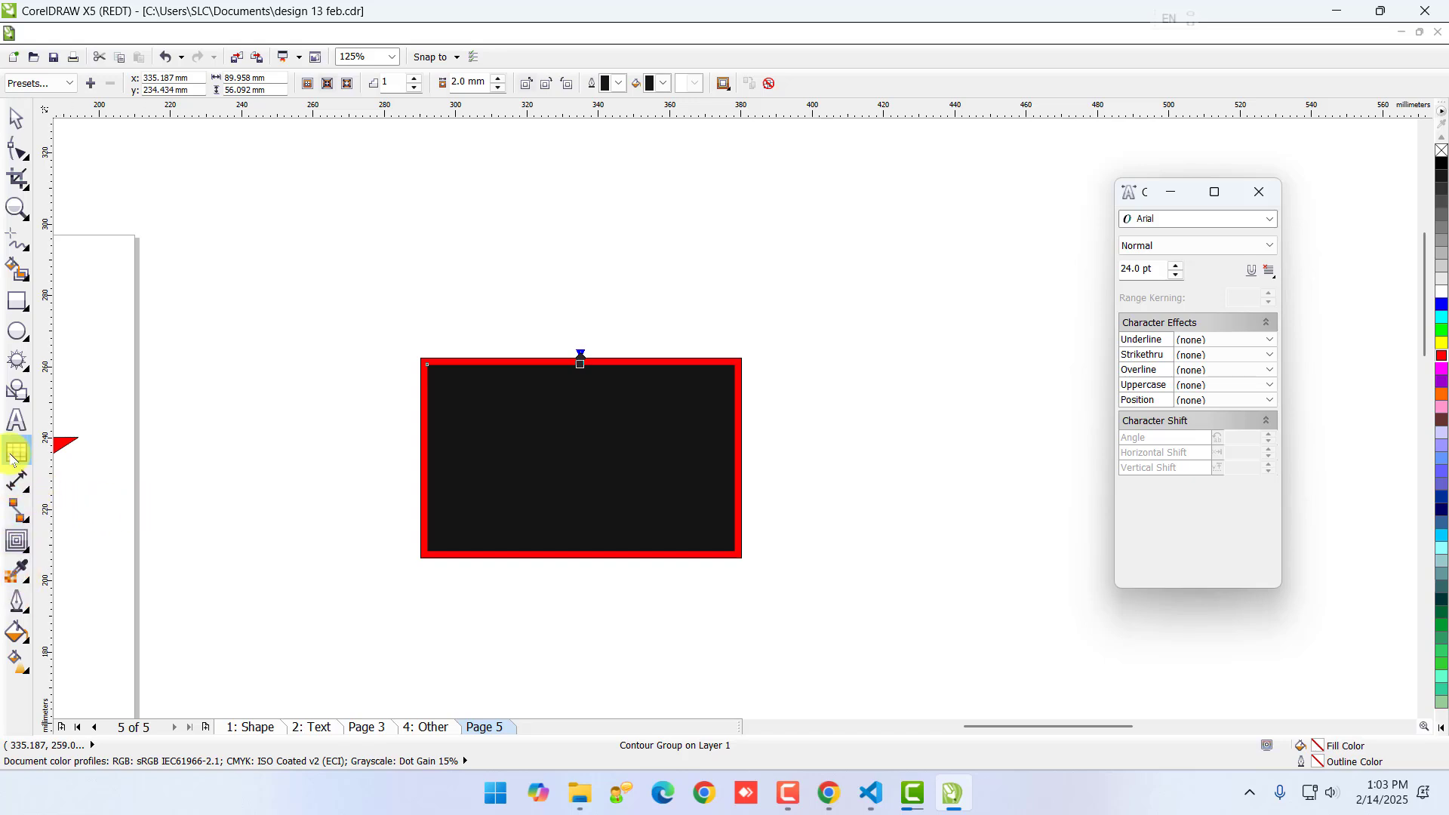
- Draw an ellipse about 39 by 36 mm below the contoured rectangle and fill it with magenta
left_click(16, 331)
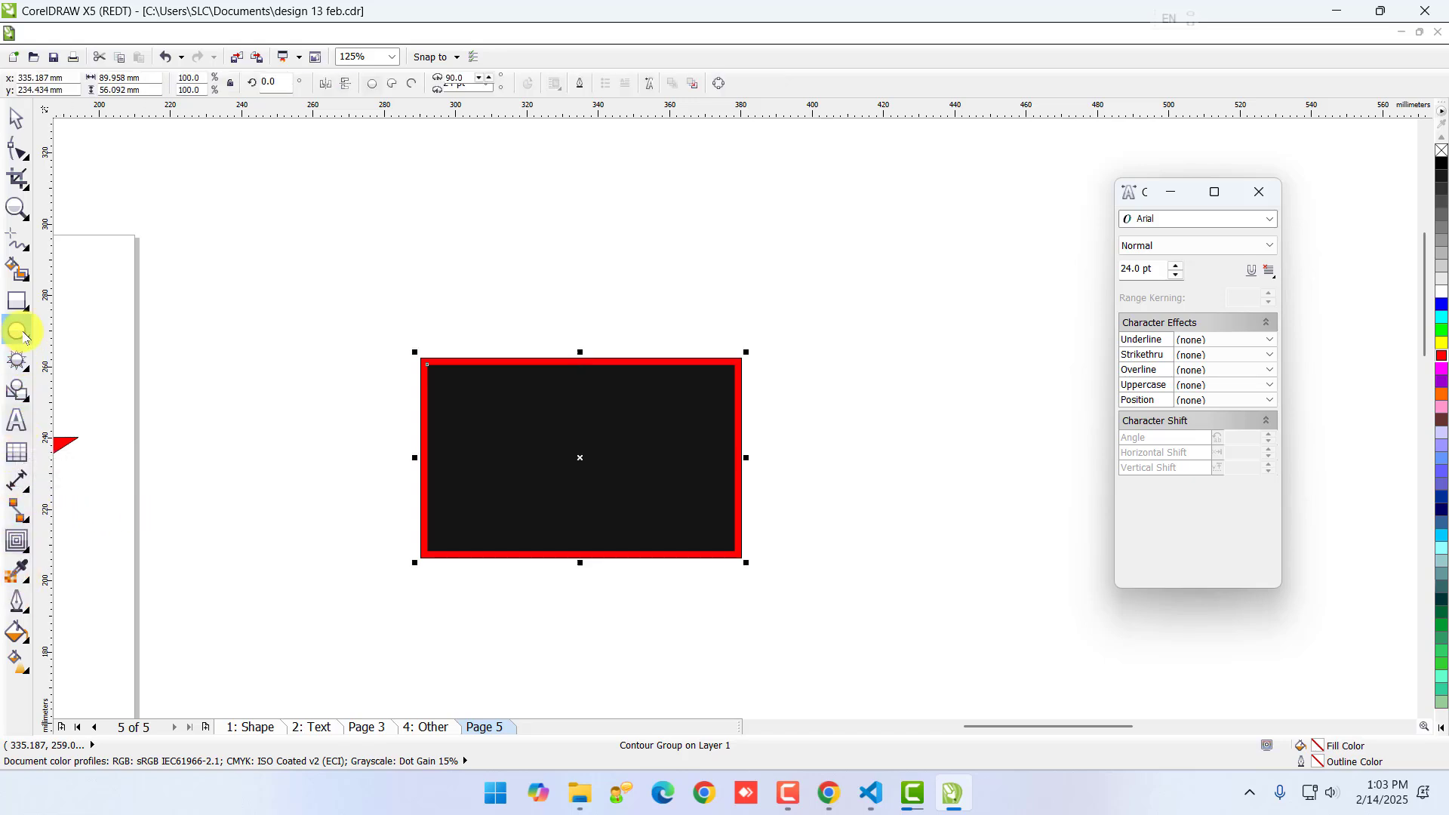
scroll(636, 620, "up", 1)
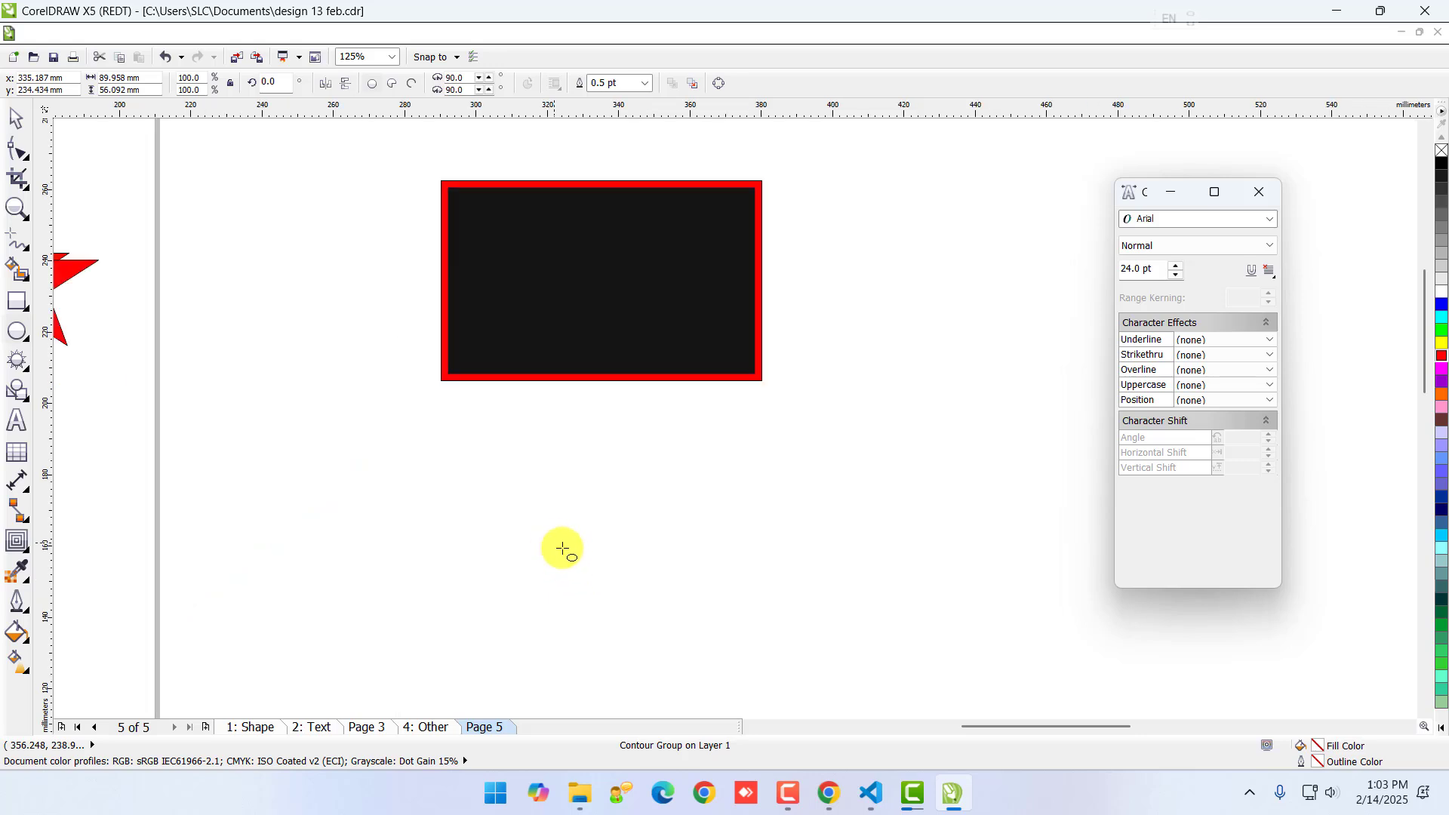
left_click_drag(553, 543, 695, 673)
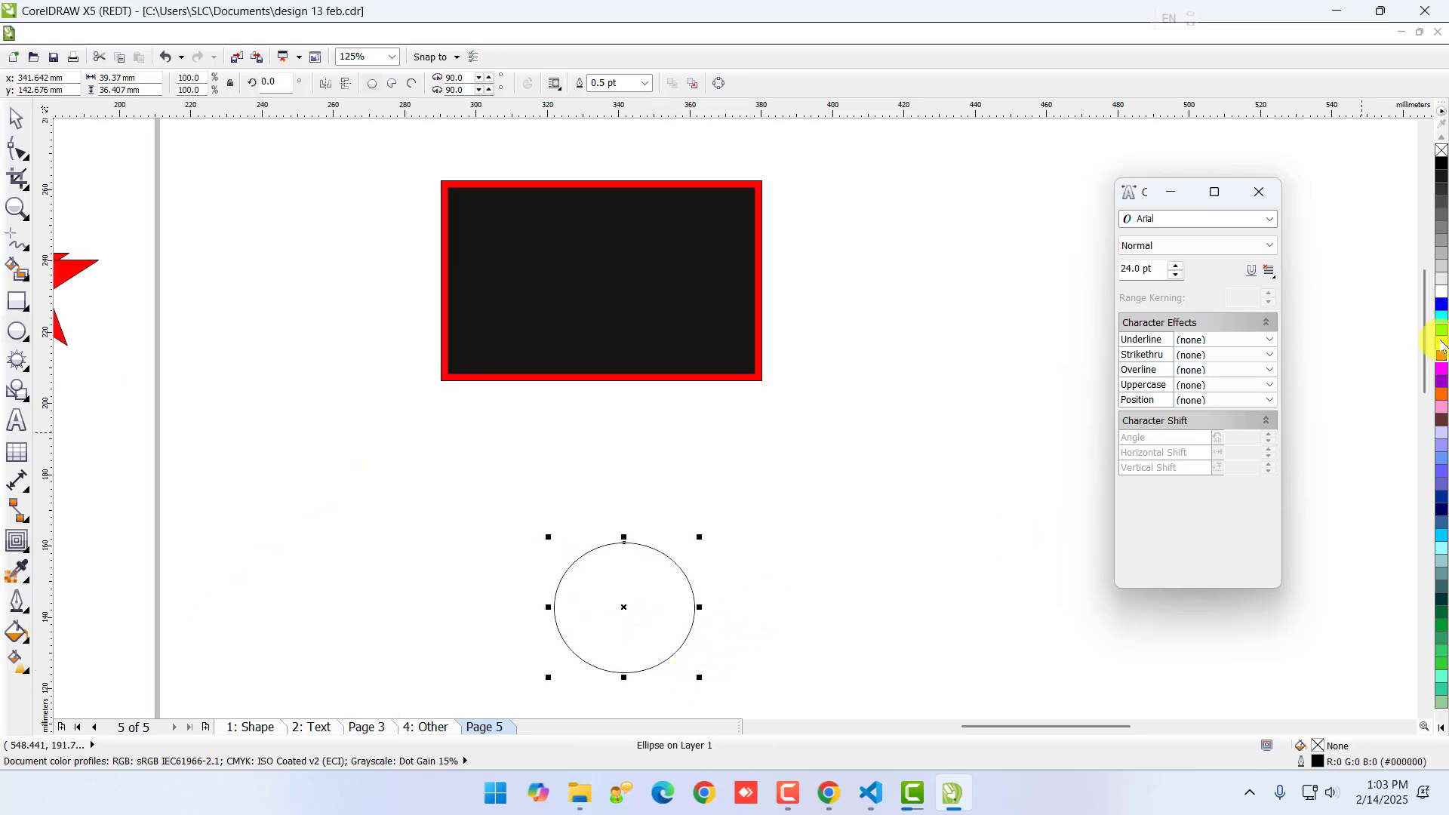
left_click(1441, 368)
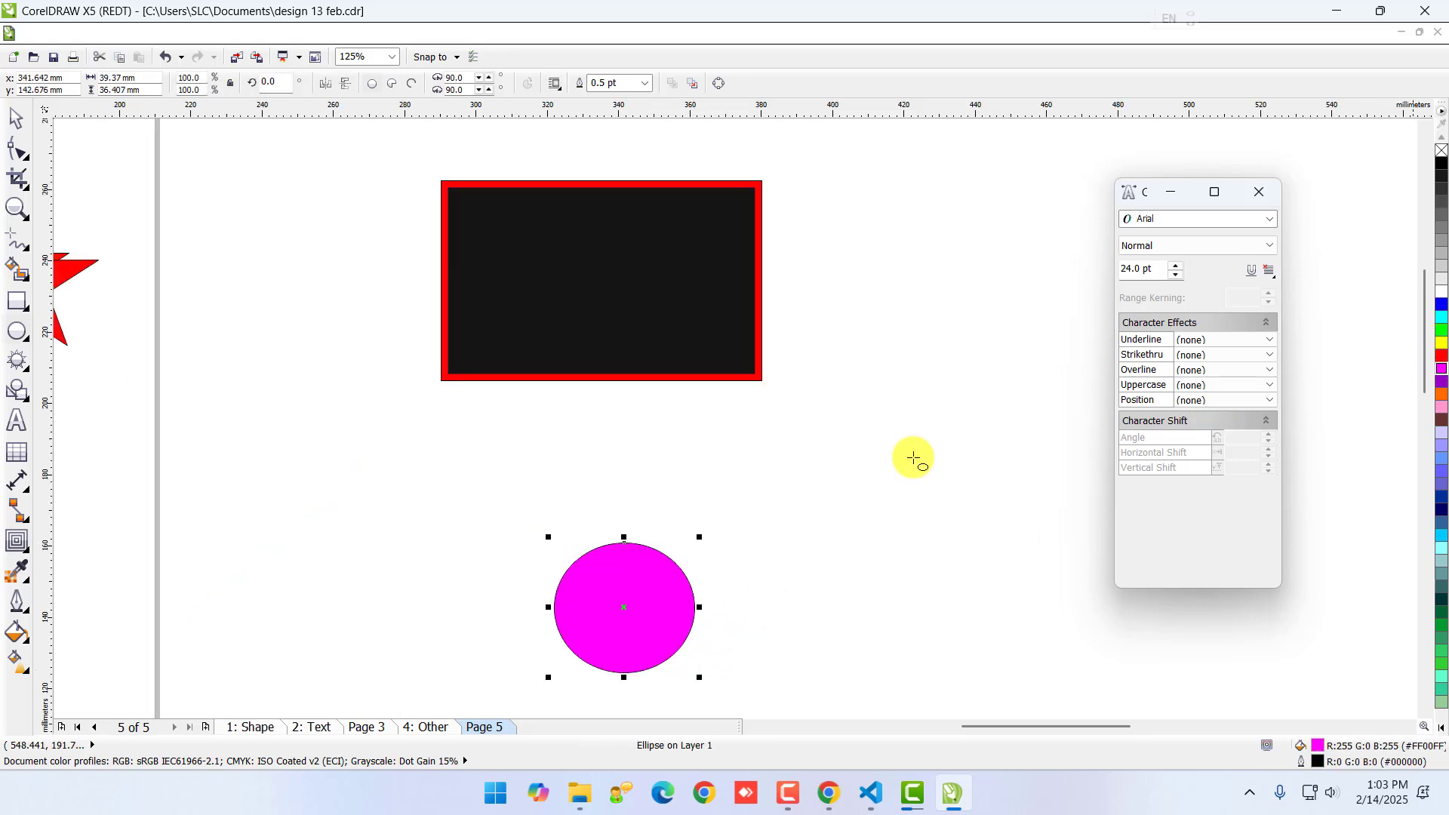
- Apply an outside contour to the magenta ellipse with 4 steps and a 2.0 mm offset
left_click(16, 541)
left_click_drag(629, 580, 663, 511)
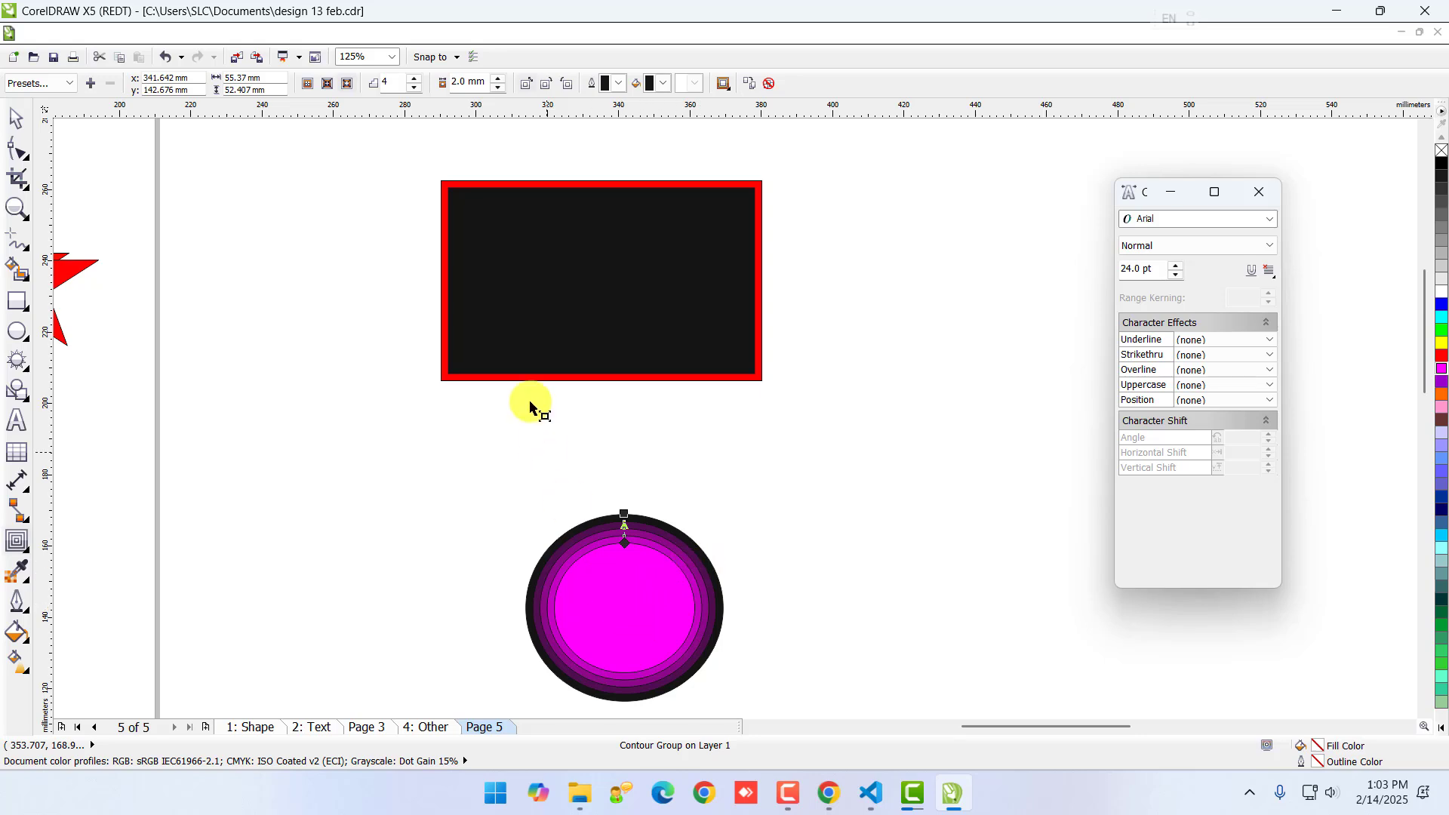
- Draw a 5-point star about 61 by 54 mm beside the contoured ellipse, between it and the page
left_click(18, 542)
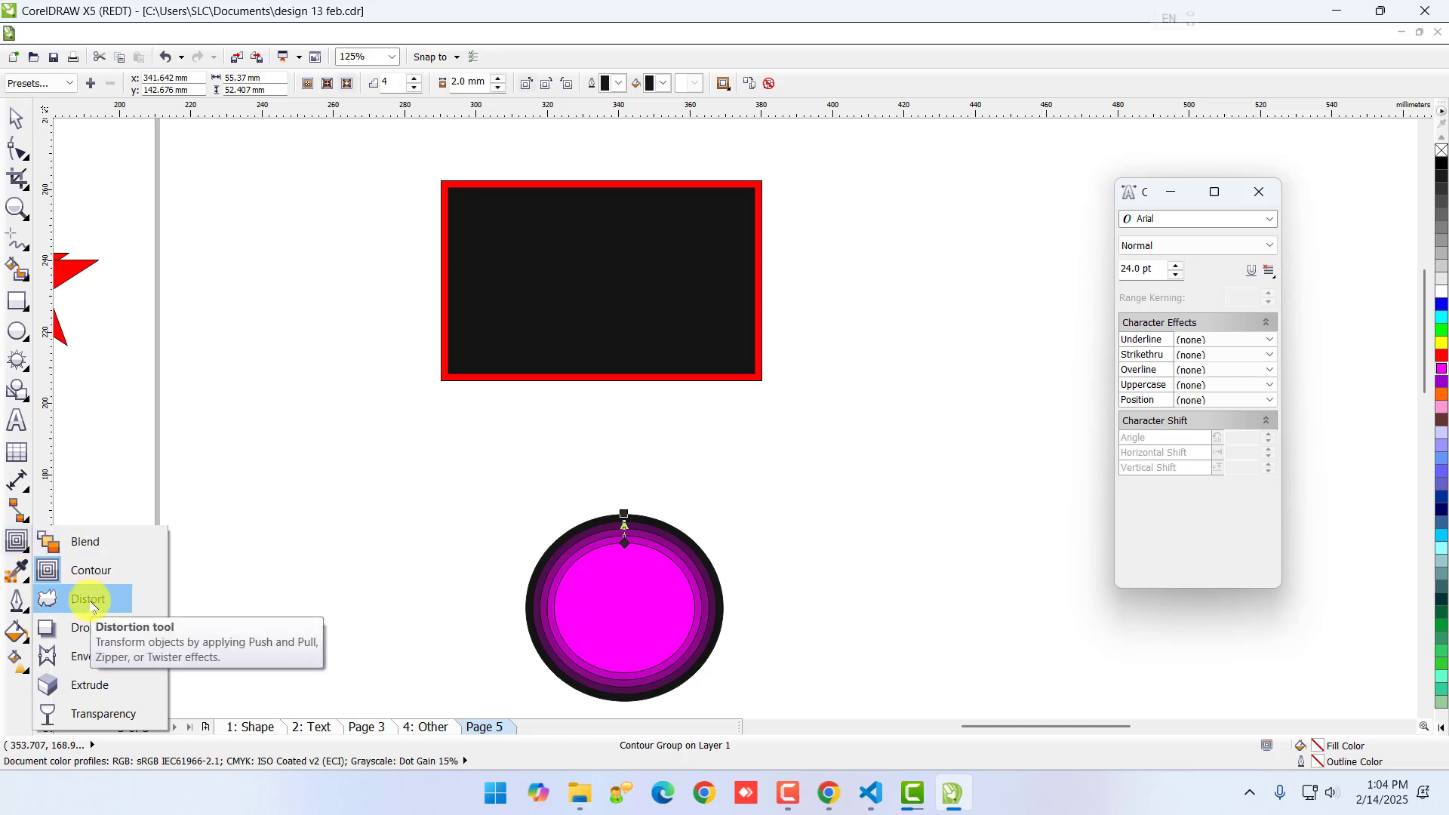
left_click(25, 395)
left_click(19, 366)
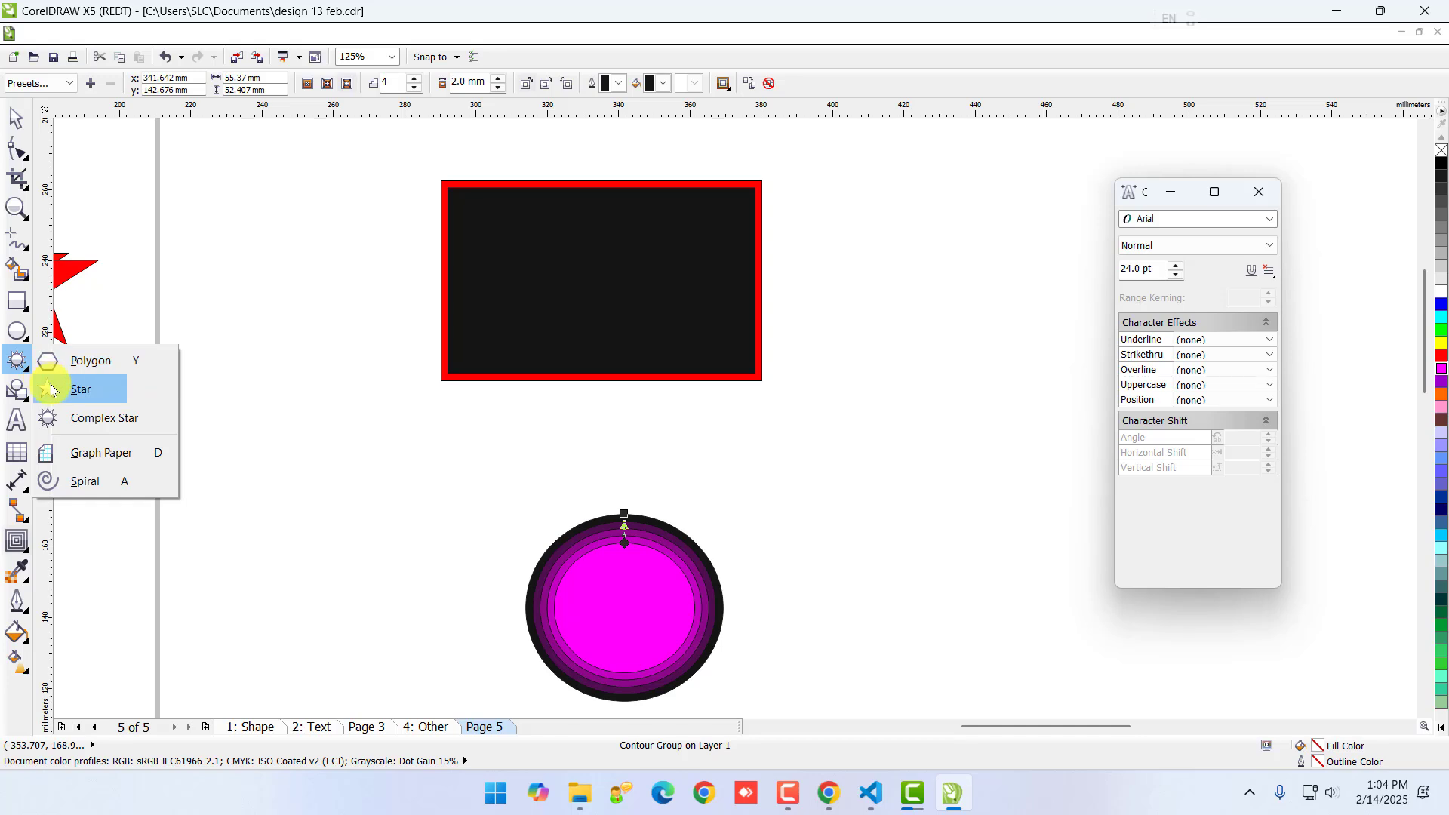
left_click(53, 390)
left_click_drag(256, 456, 486, 673)
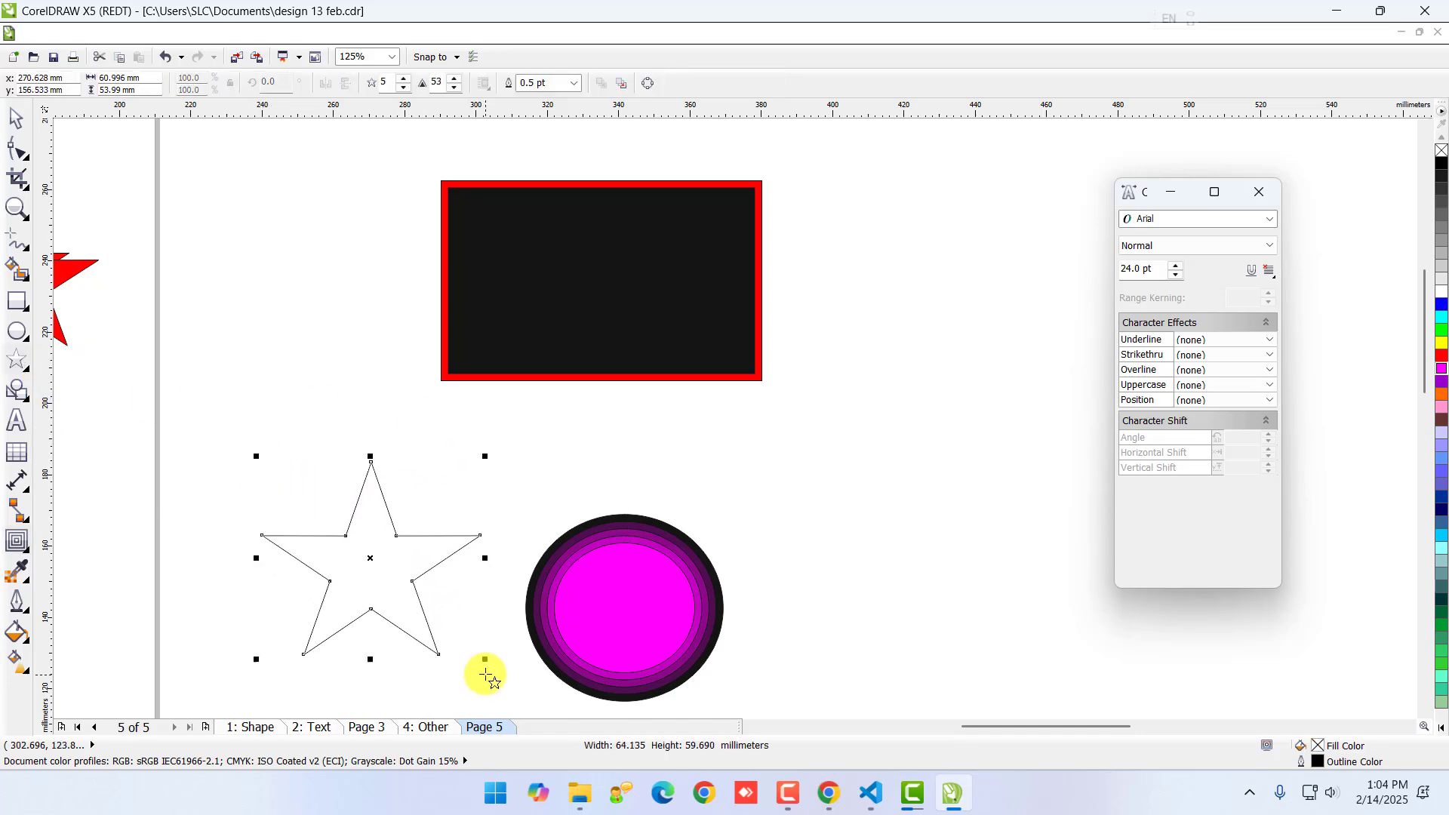
- Switch to the Distort tool for the new star and fill the star with yellow
left_click(17, 541)
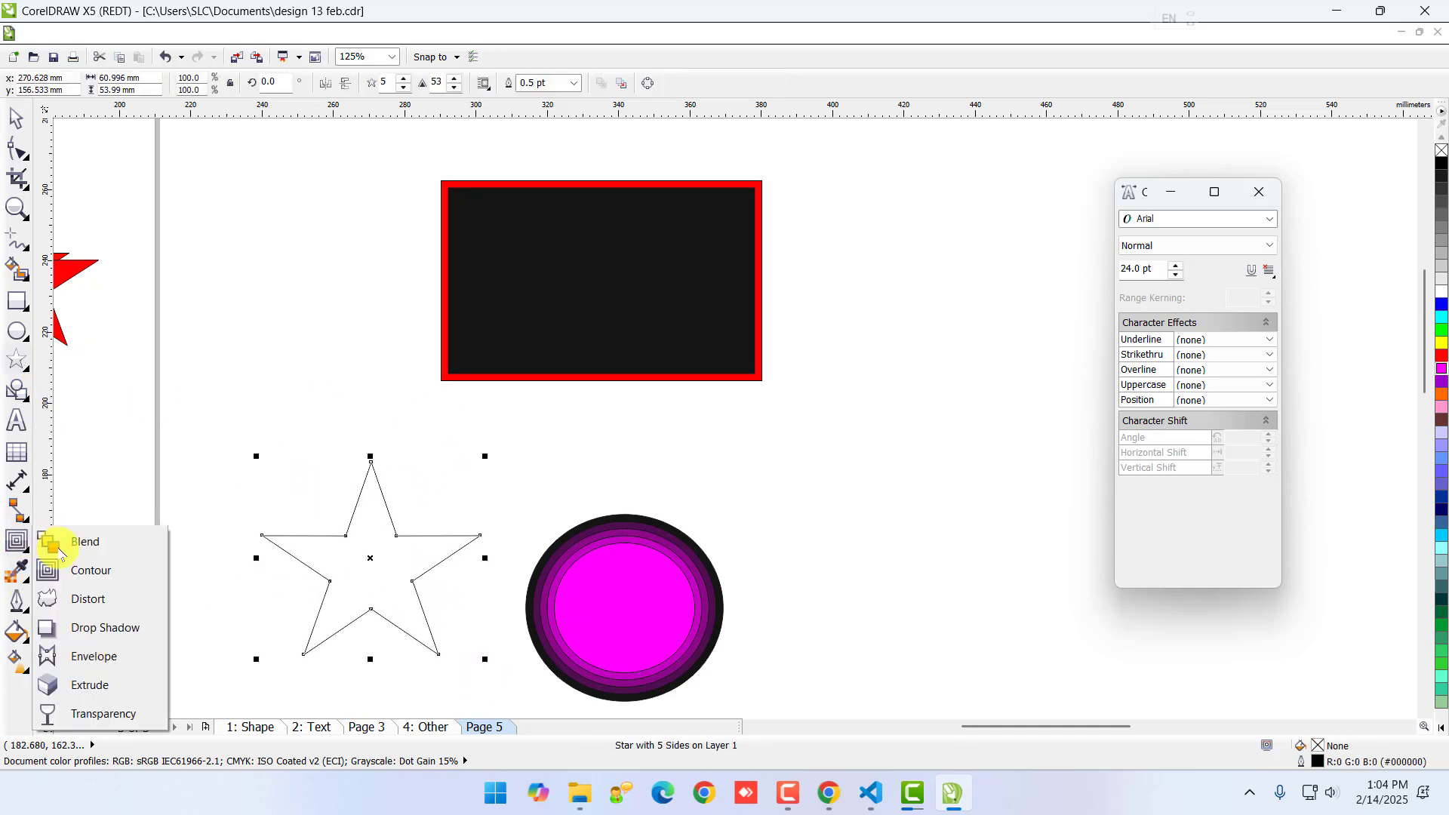
left_click(83, 598)
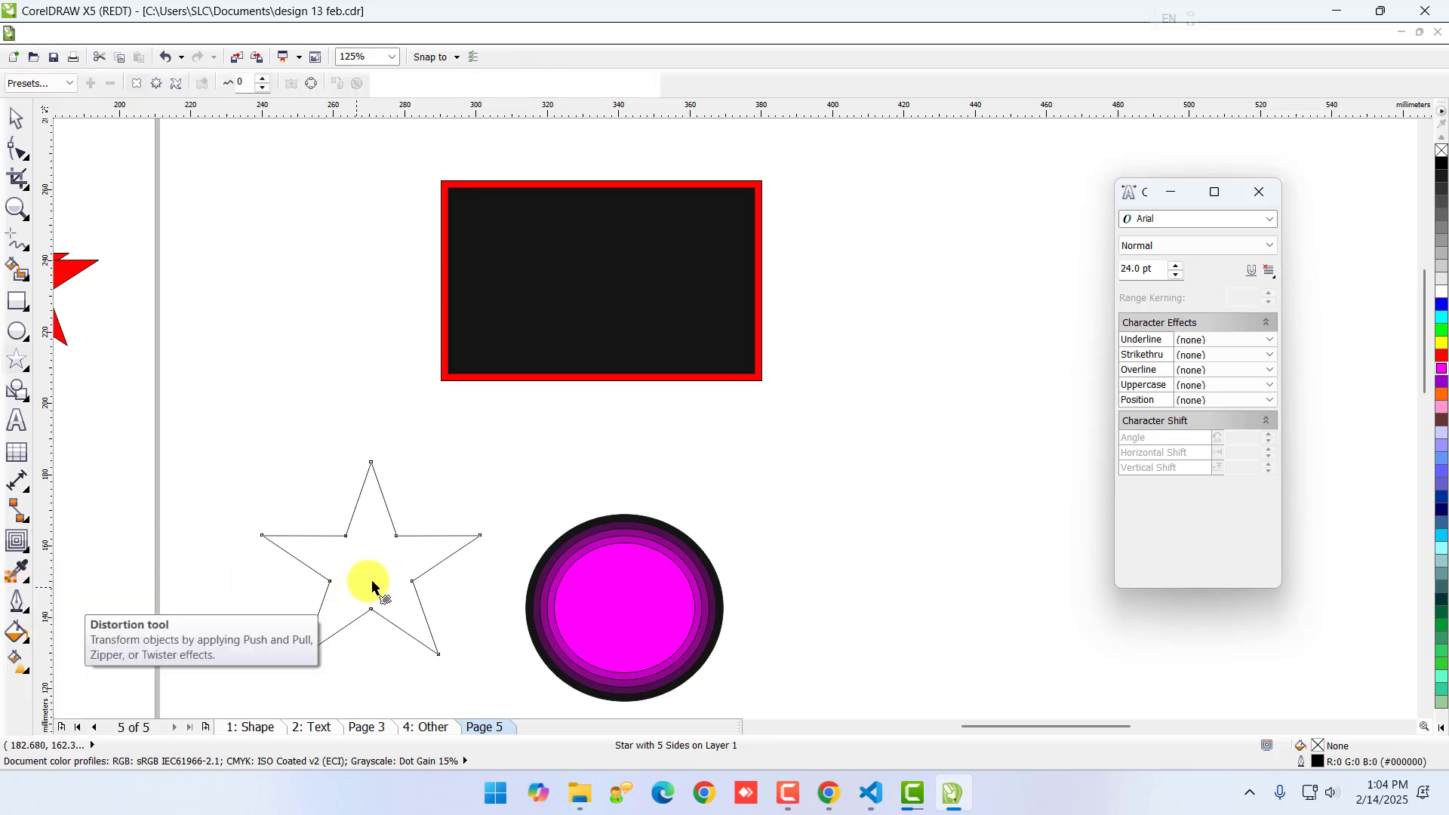
left_click(1441, 342)
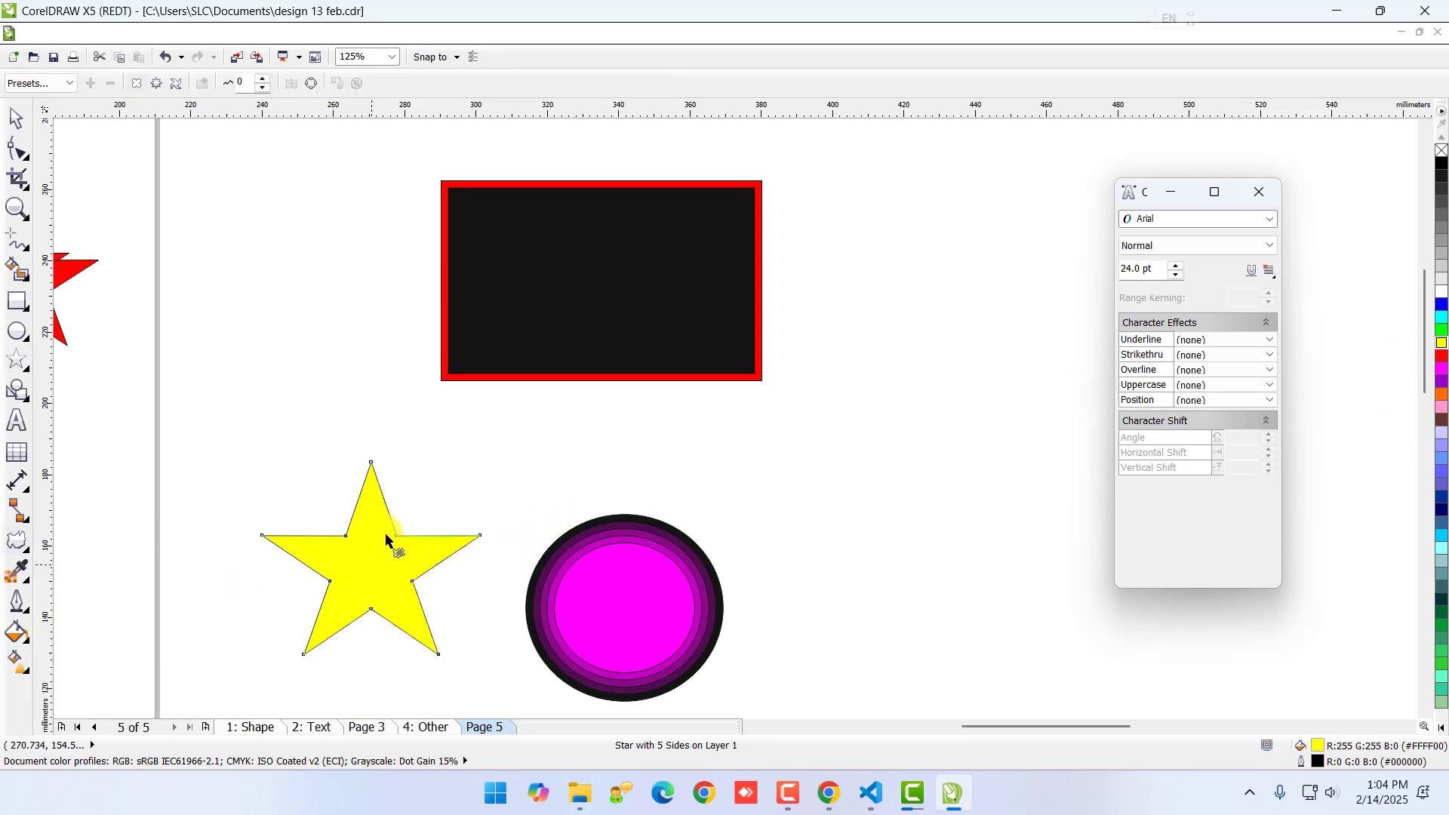
- Try a push and pull distortion with an amplitude of about 67 on the yellow star, and undo it
left_click_drag(385, 537, 475, 472)
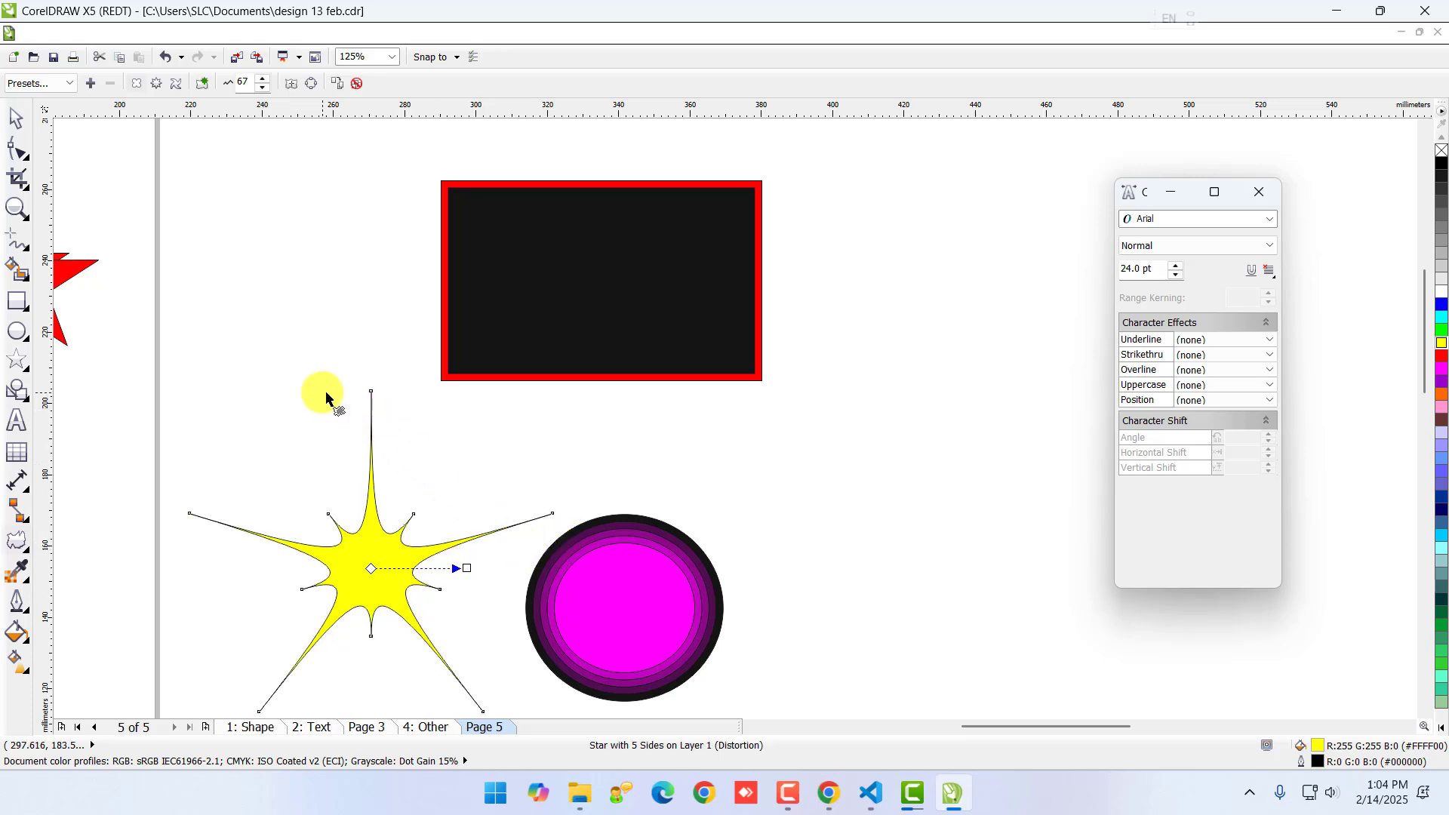
key("ctrl+z")
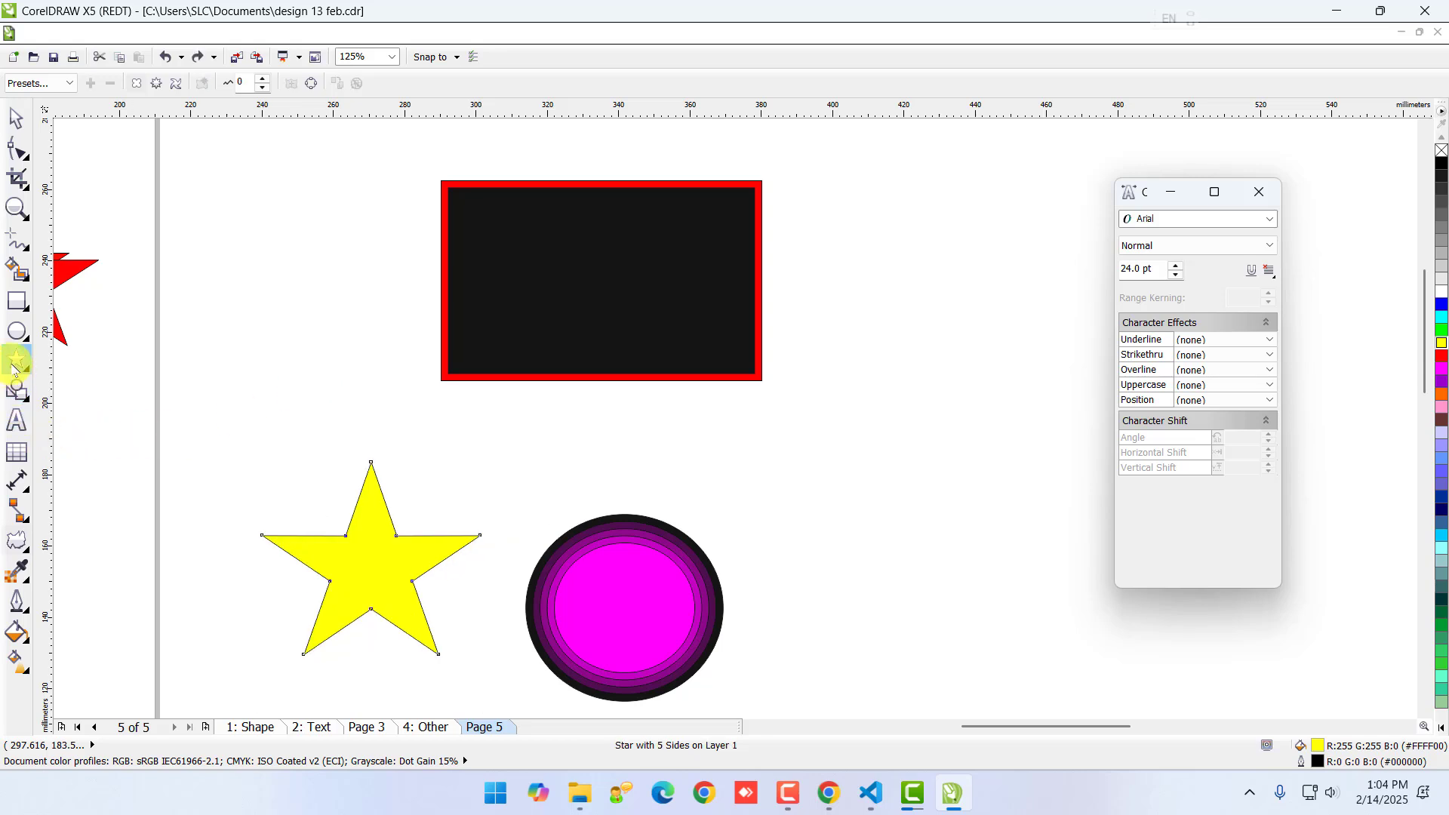
- Draw an ellipse about 61 by 55 mm to the right of the contoured magenta ellipse and fill it with green
left_click(17, 332)
left_click_drag(810, 407, 1039, 612)
left_click(1441, 329)
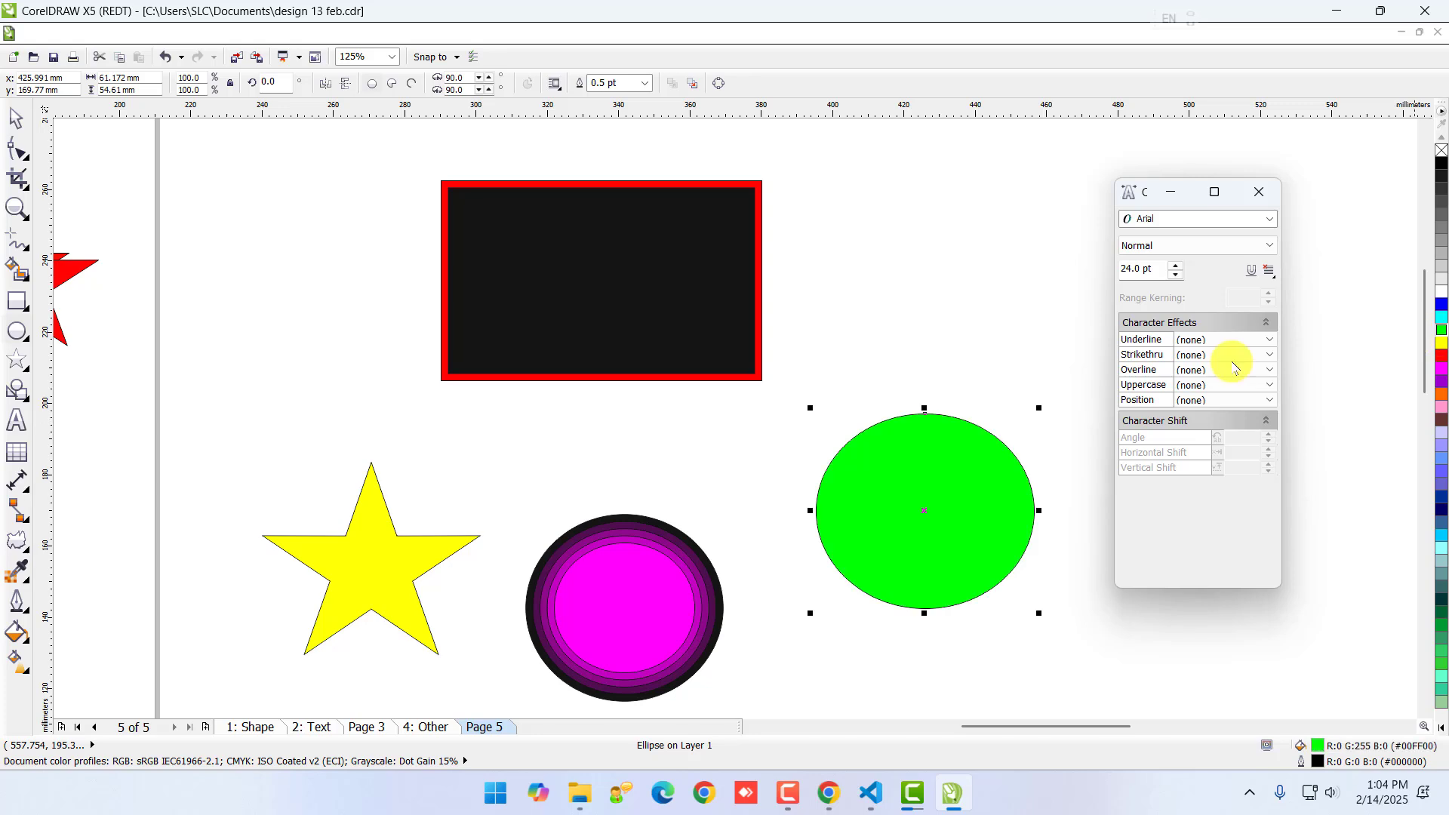
- Try a push and pull distortion with an amplitude of about -94 on the green ellipse, and undo it
left_click(17, 548)
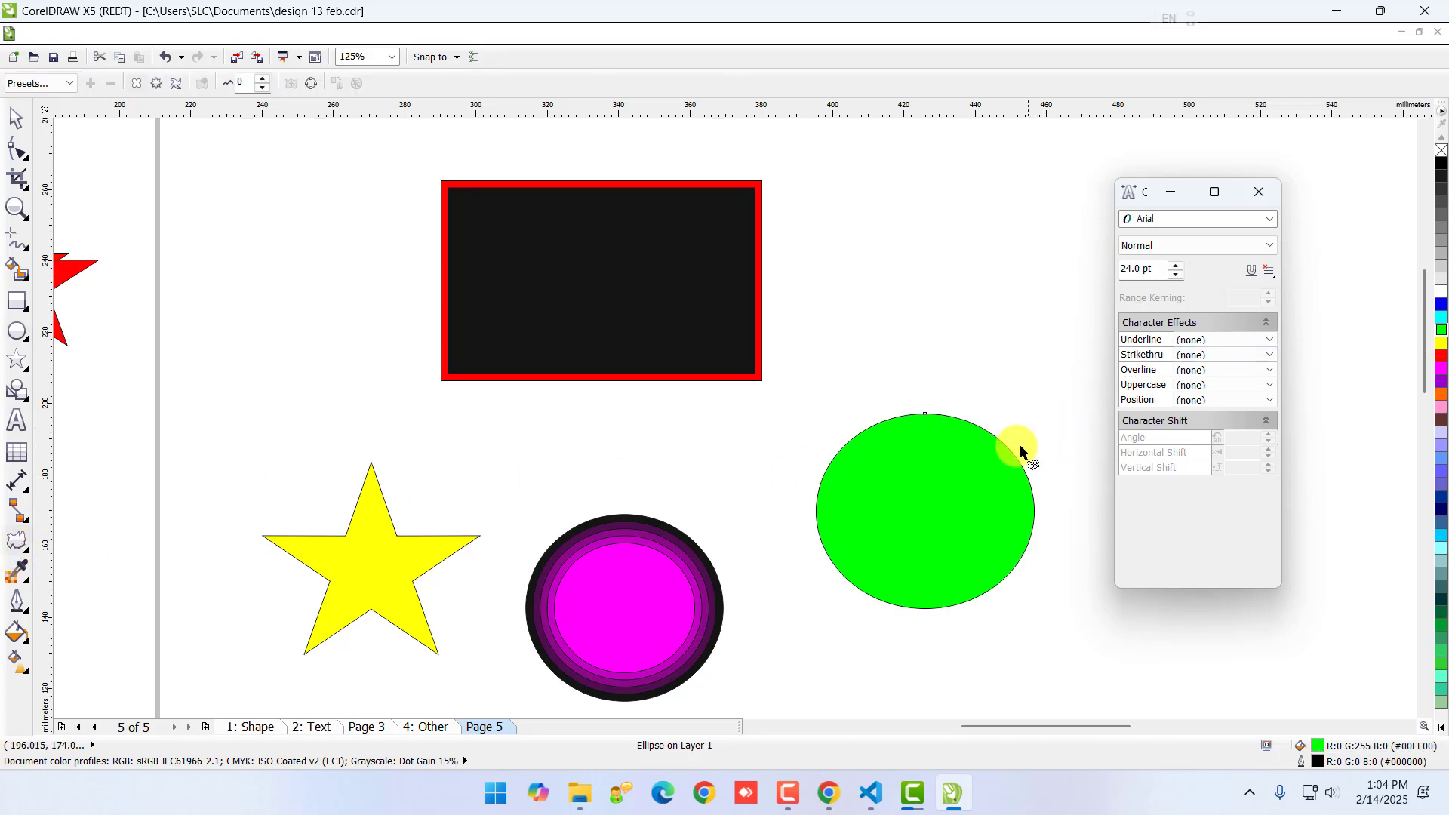
left_click_drag(995, 462, 945, 642)
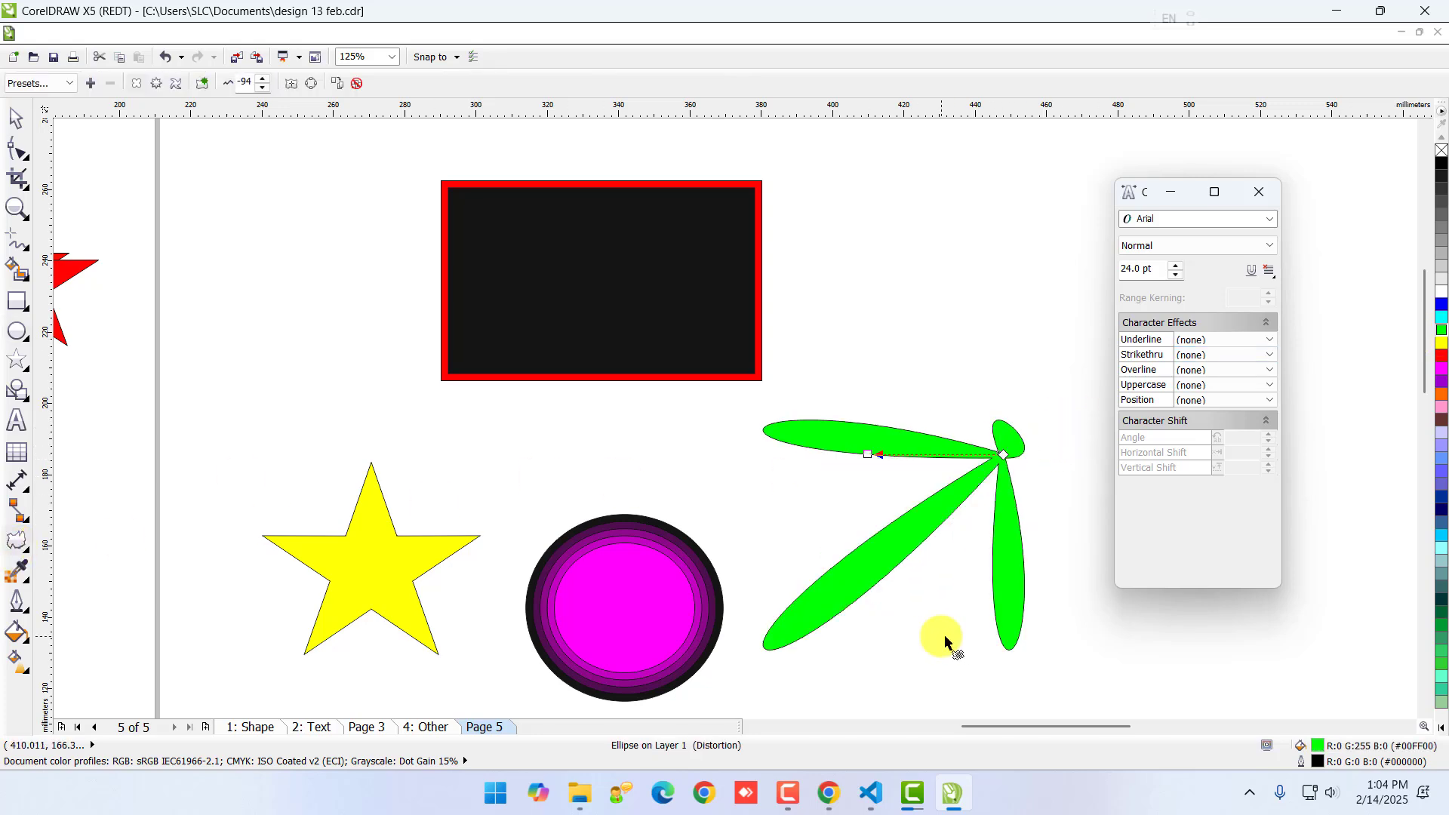
key("ctrl+z")
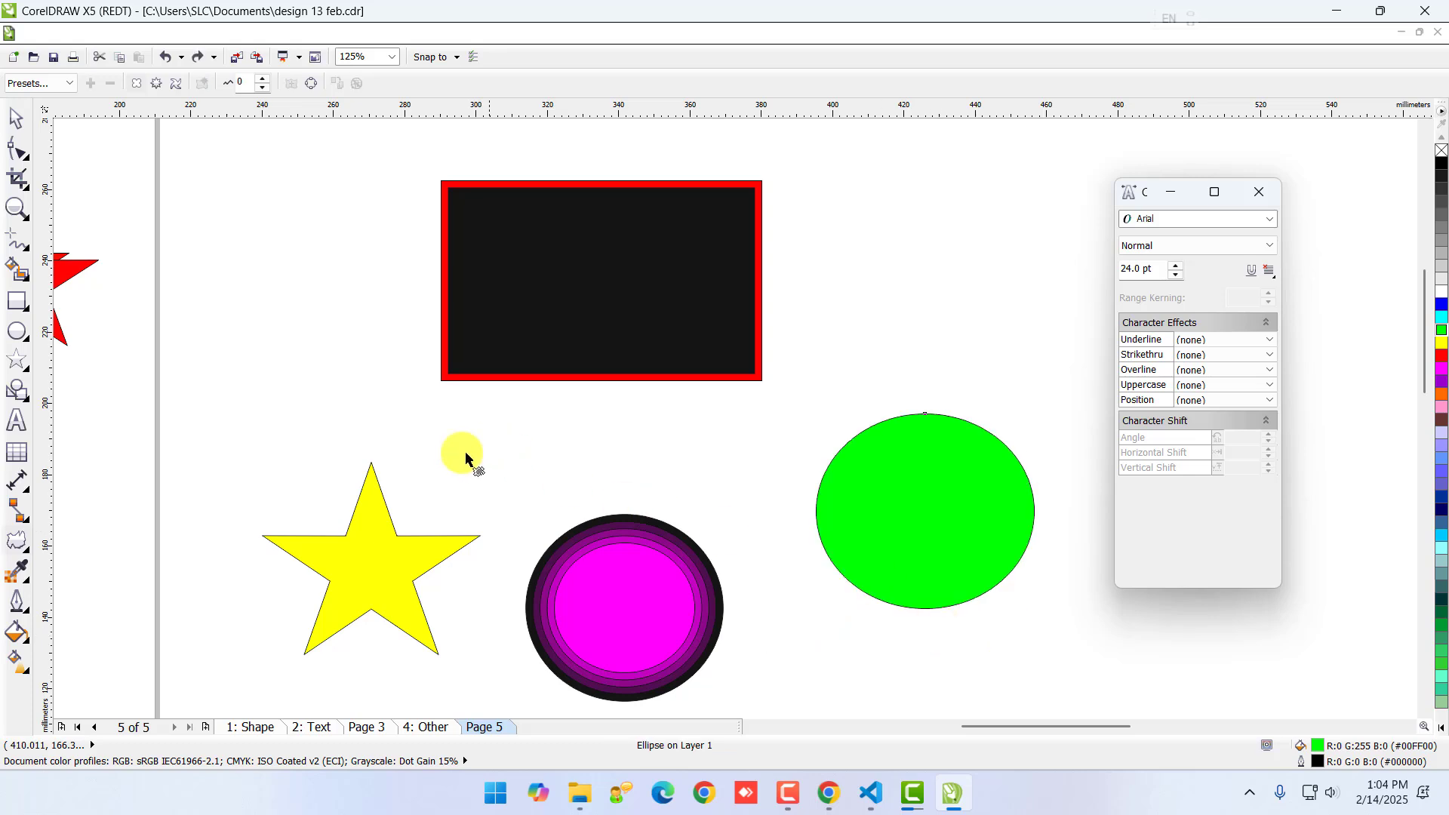
- Insert a new page after Page 5 and make it the active page
scroll(366, 417, "down", 3)
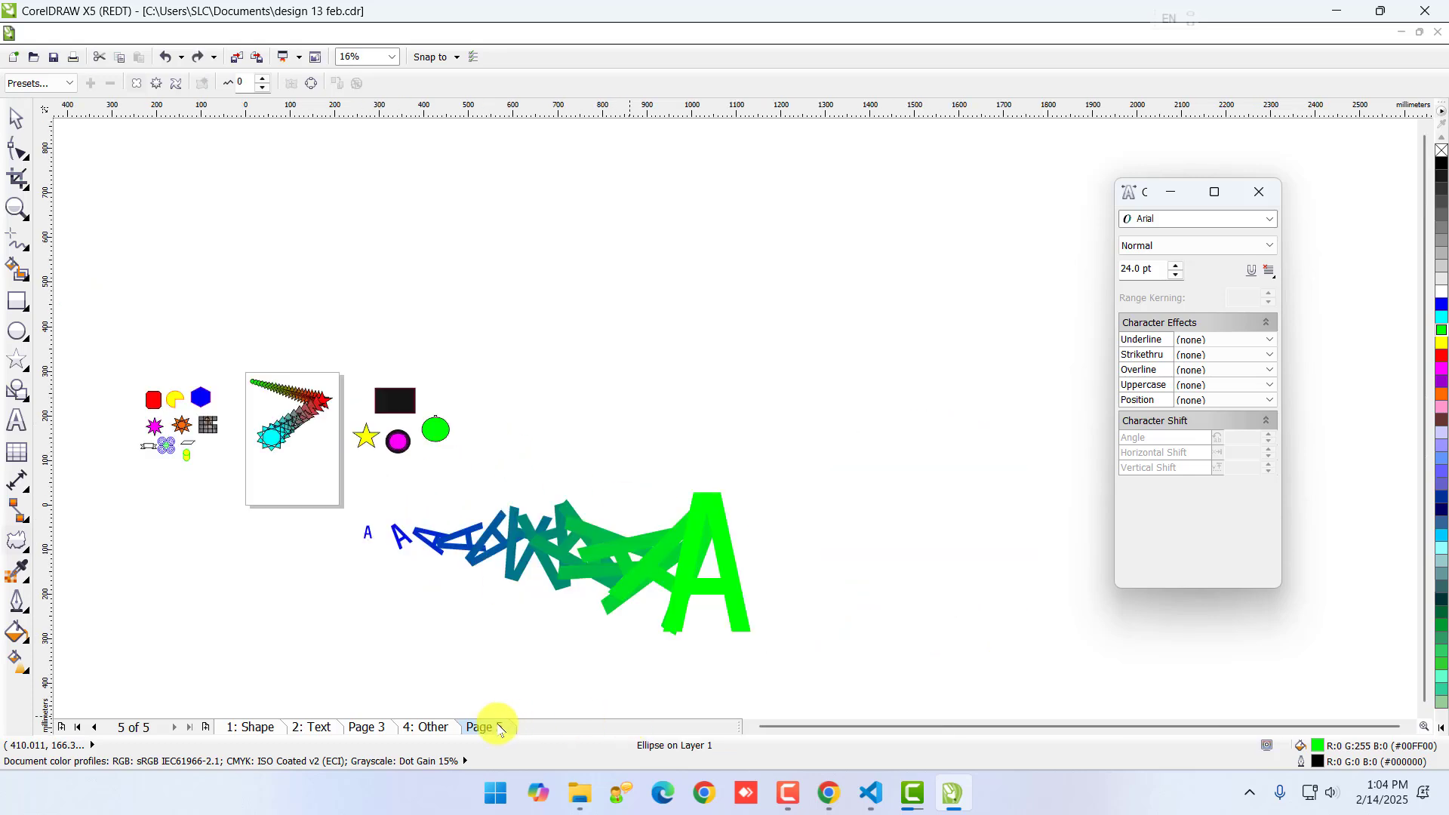
right_click(478, 730)
left_click(521, 612)
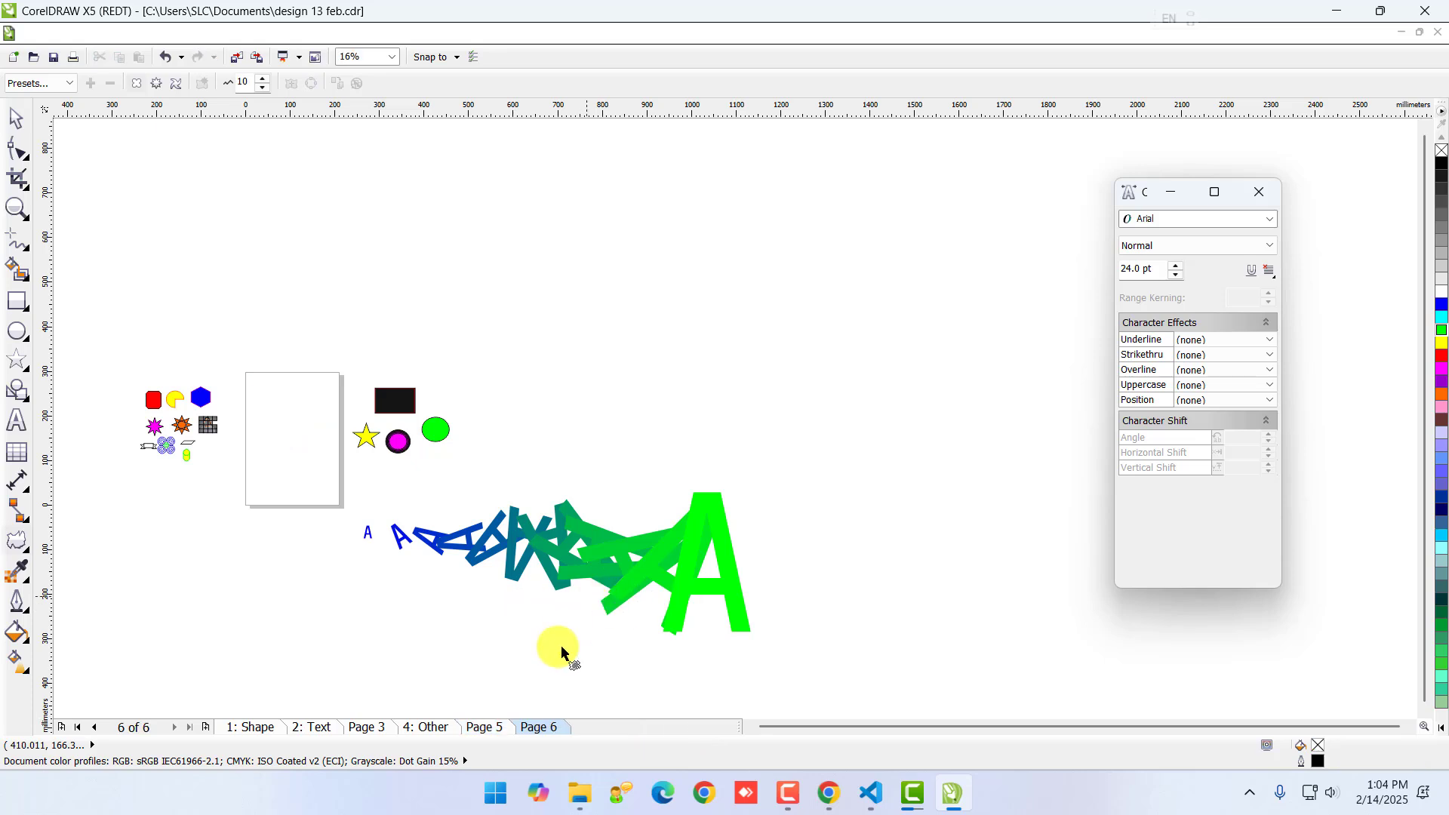
left_click(538, 726)
- Draw a 5-point star about 27 by 22 mm on the empty page and fill it with red
scroll(287, 430, "up", 3)
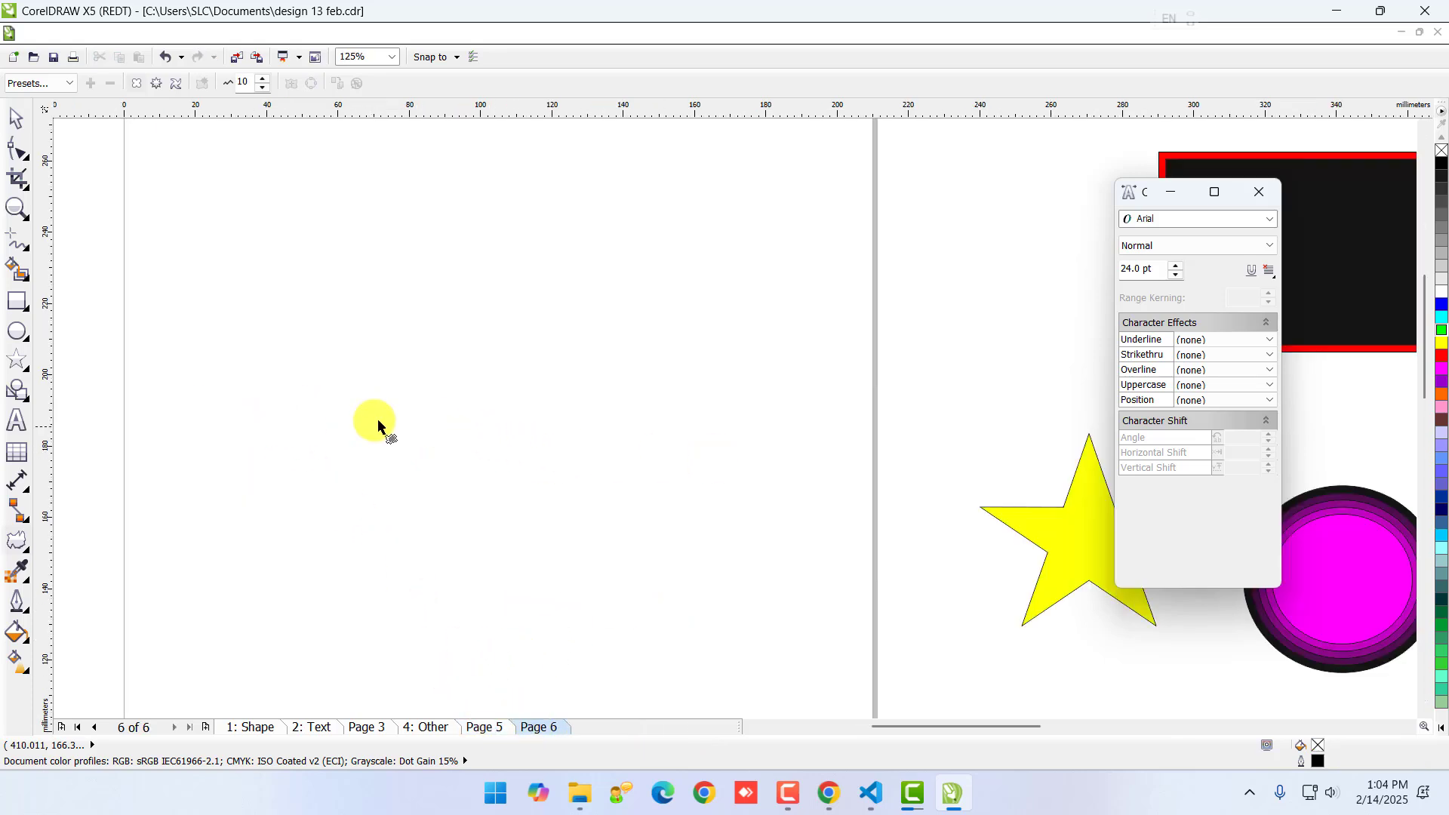
scroll(354, 416, "up", 2)
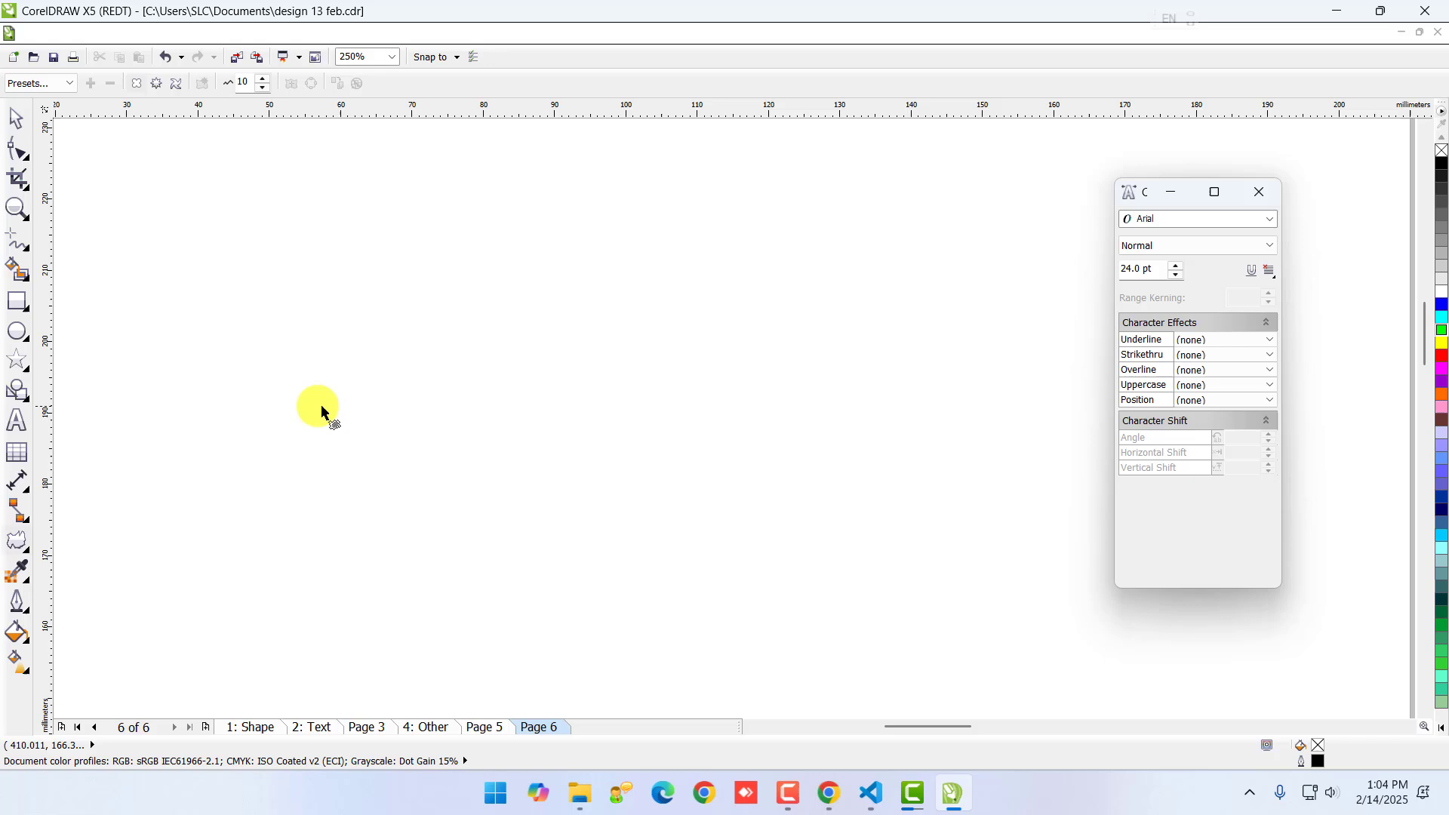
left_click(17, 361)
left_click_drag(285, 338, 484, 497)
left_click(1441, 354)
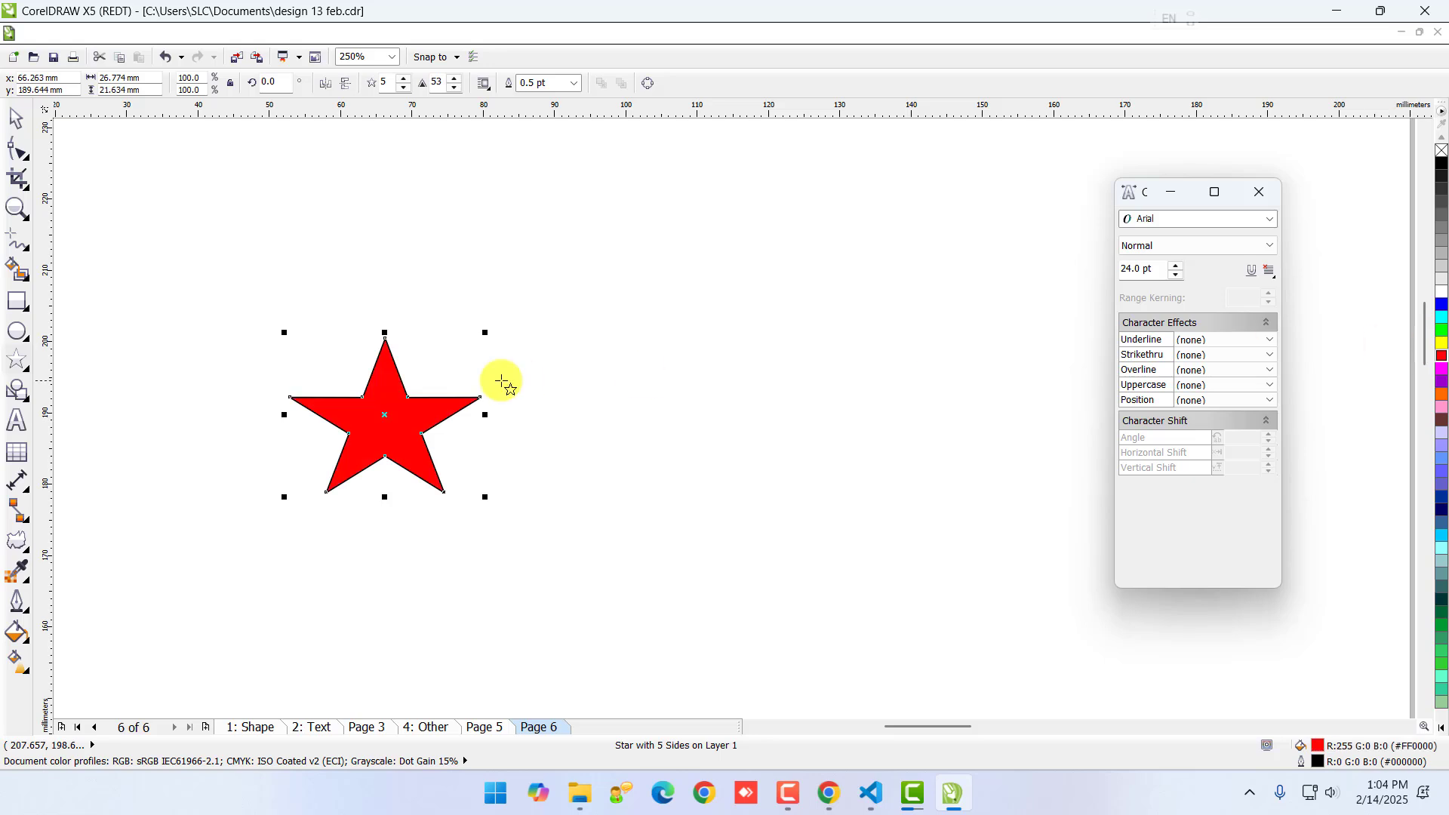
- Distort the red star from its centre into a flower shape with a push and pull amplitude of about -27
left_click(18, 513)
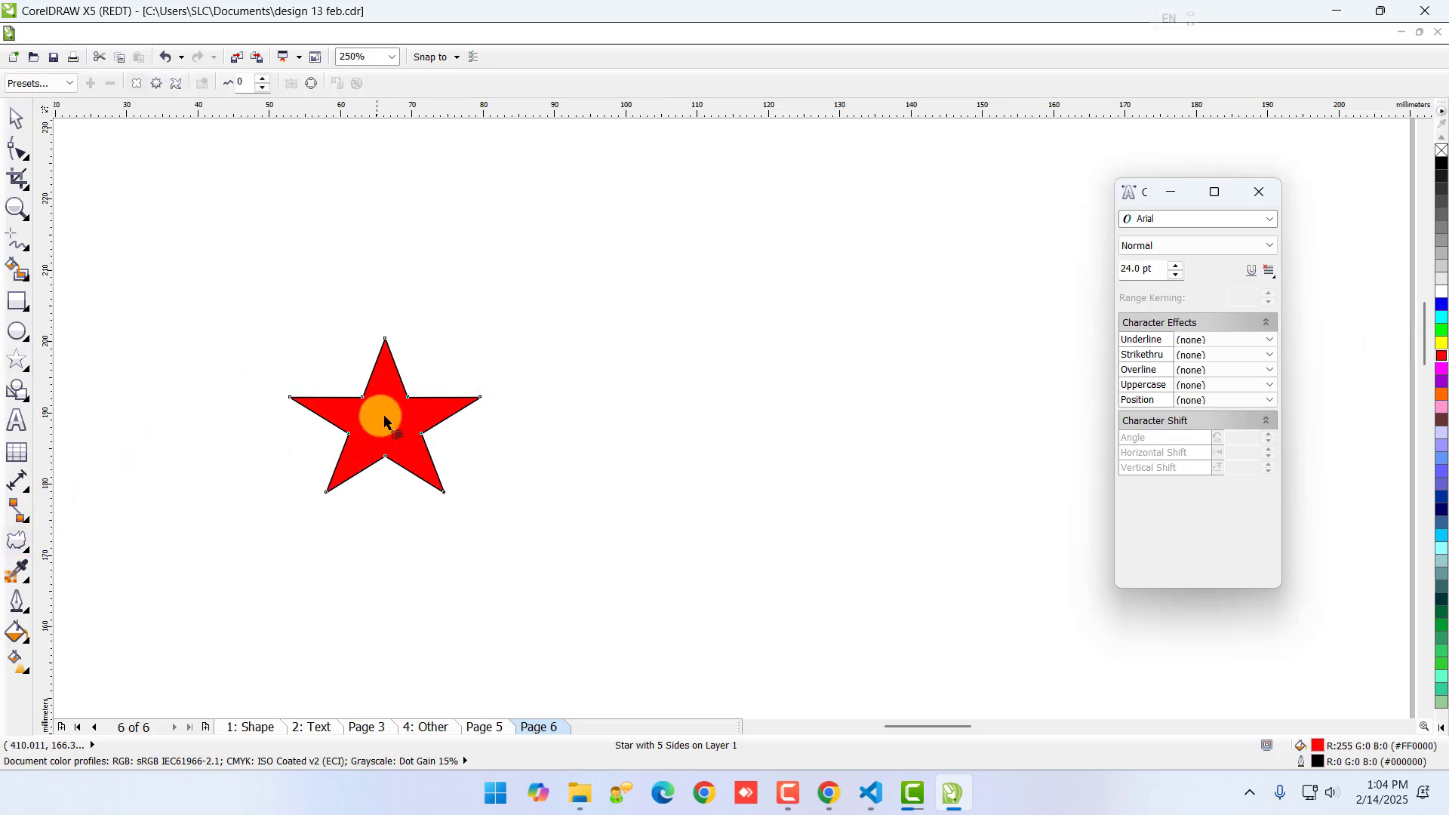
left_click_drag(382, 413, 318, 446)
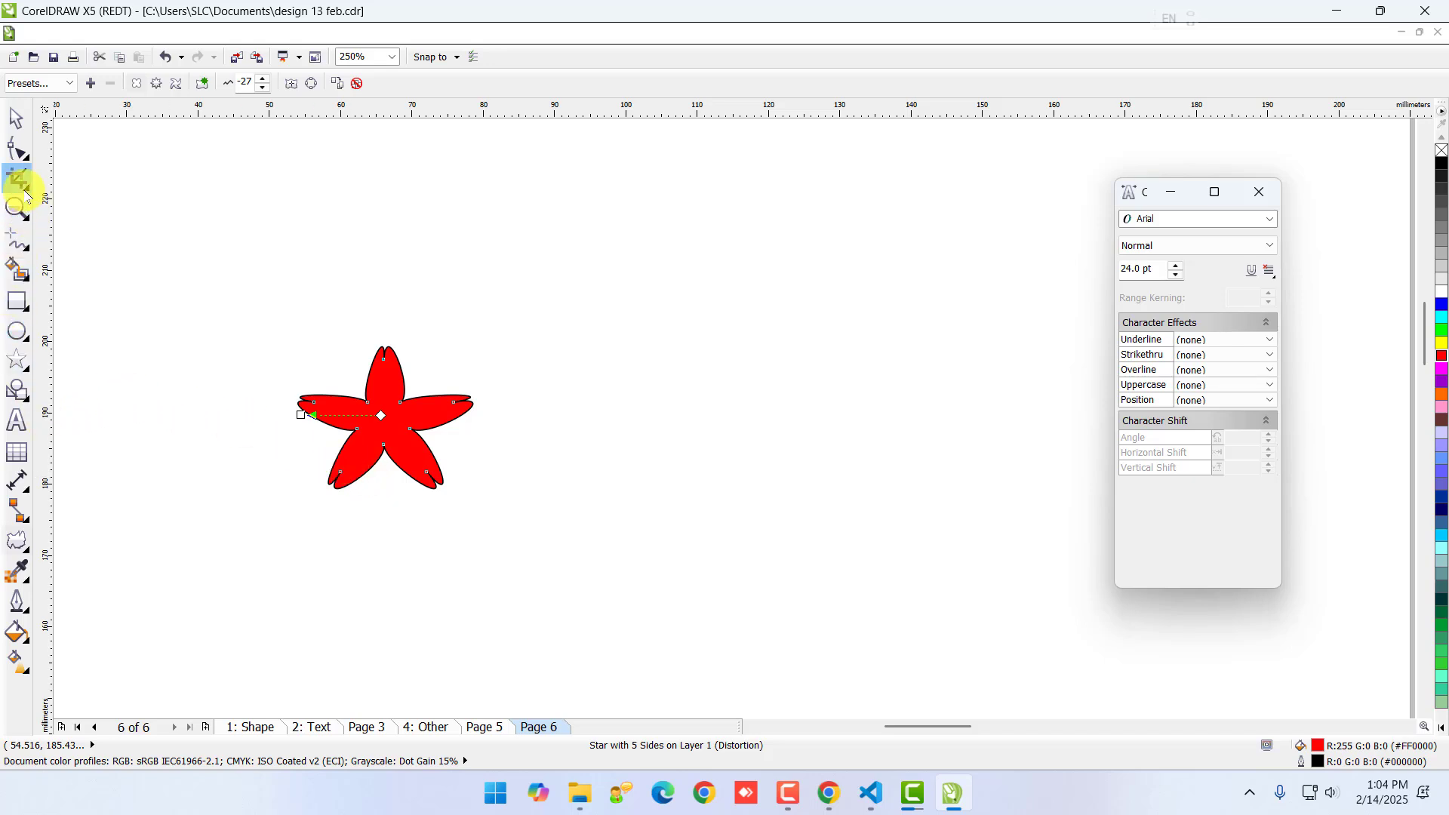
- Draw a Bézier curve about 39 by 7 mm as a stem running from the flower's centre out to its right
left_click(23, 243)
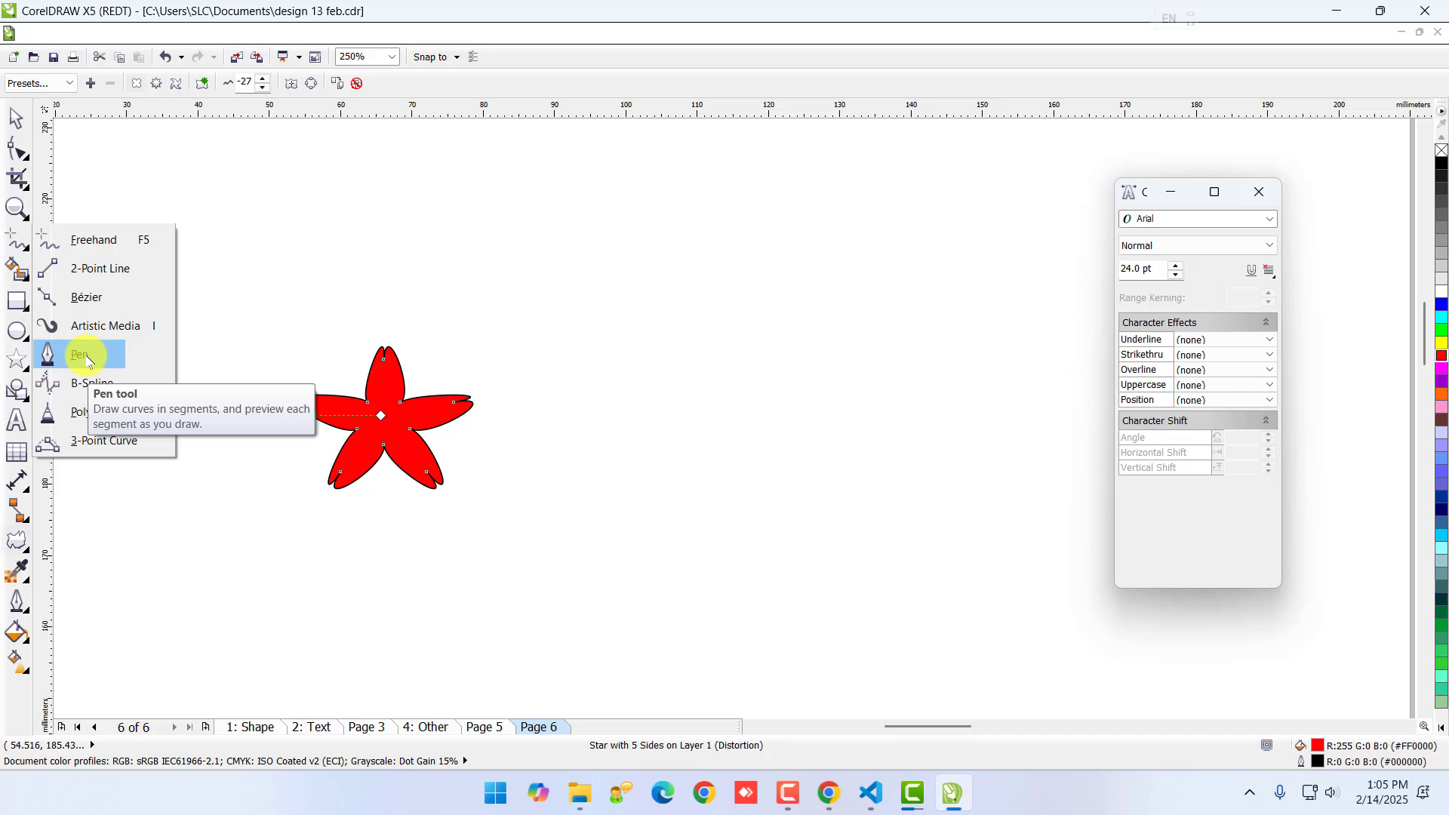
left_click(89, 298)
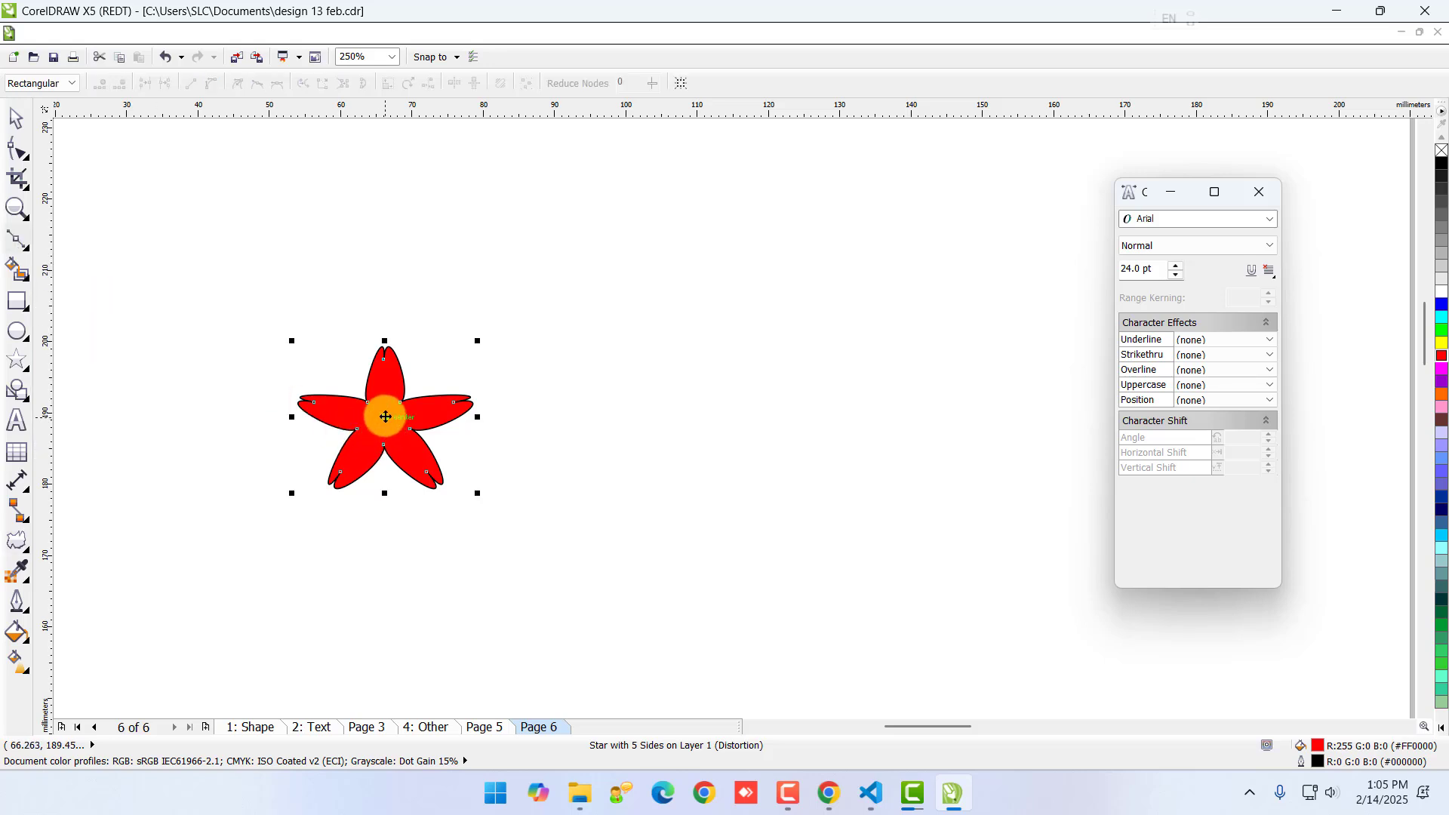
left_click(555, 441)
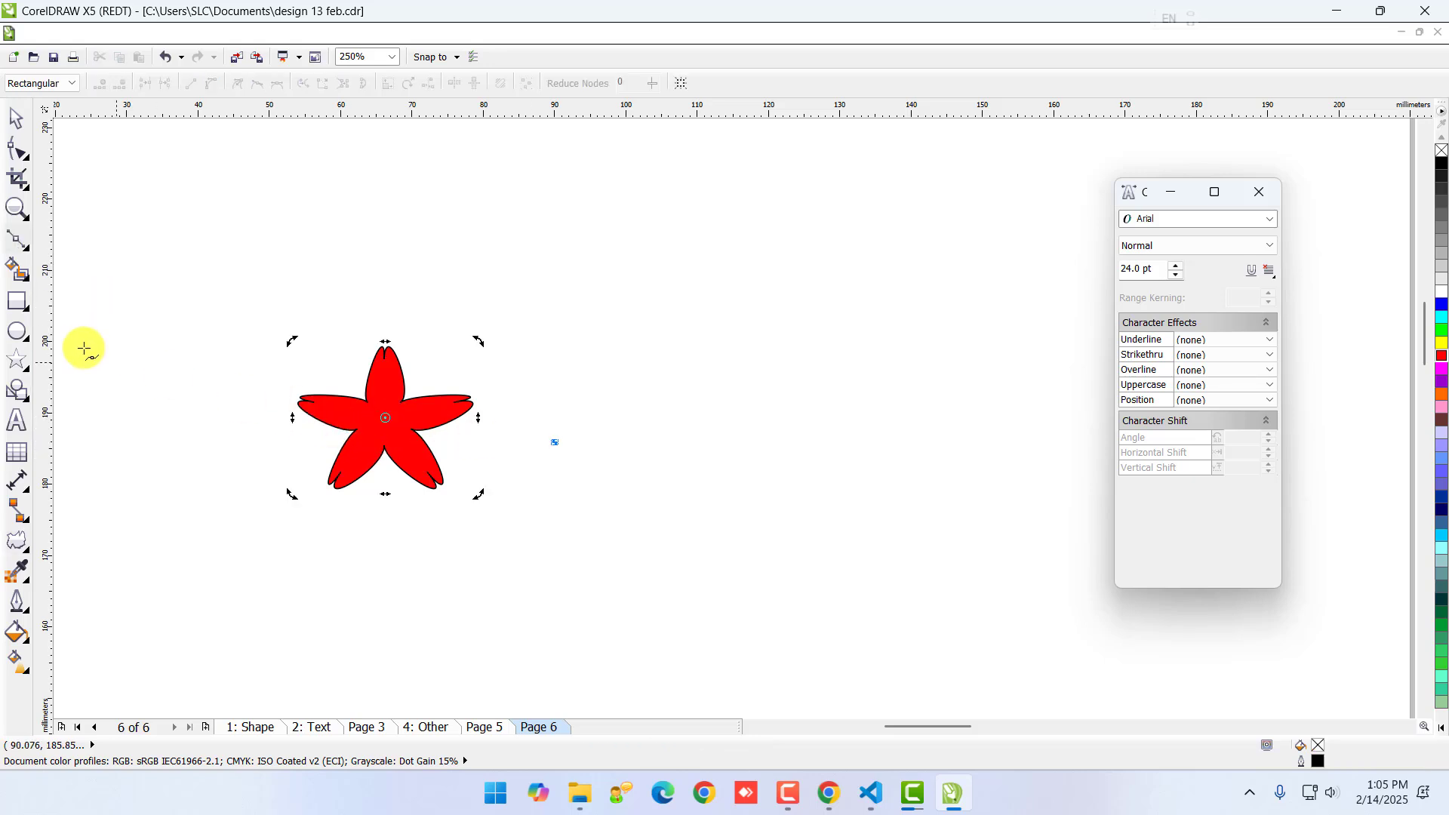
left_click_drag(434, 433, 499, 445)
key("ctrl+z")
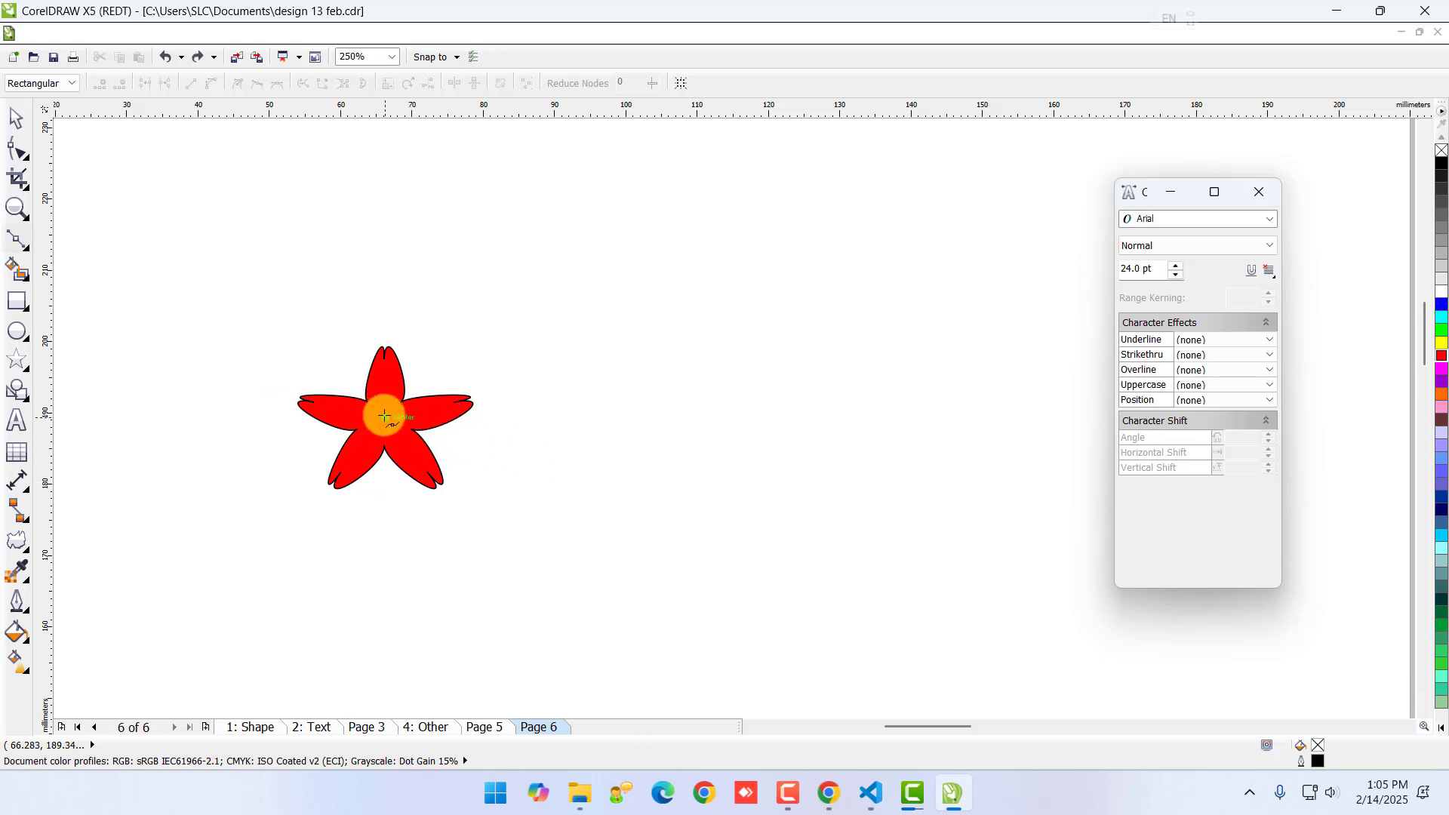
left_click(385, 417)
left_click_drag(547, 464, 617, 468)
left_click(661, 466)
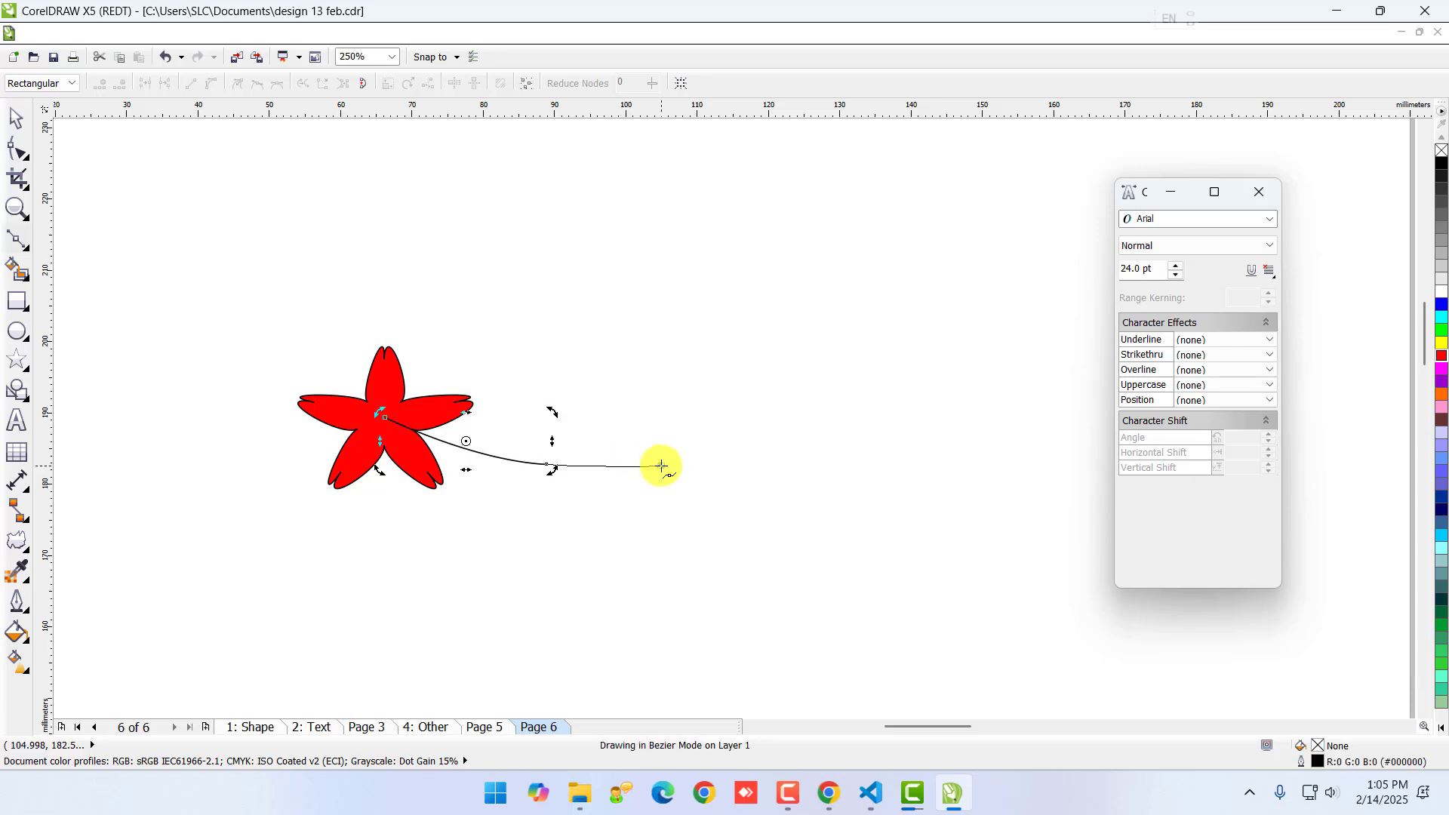
left_click(16, 117)
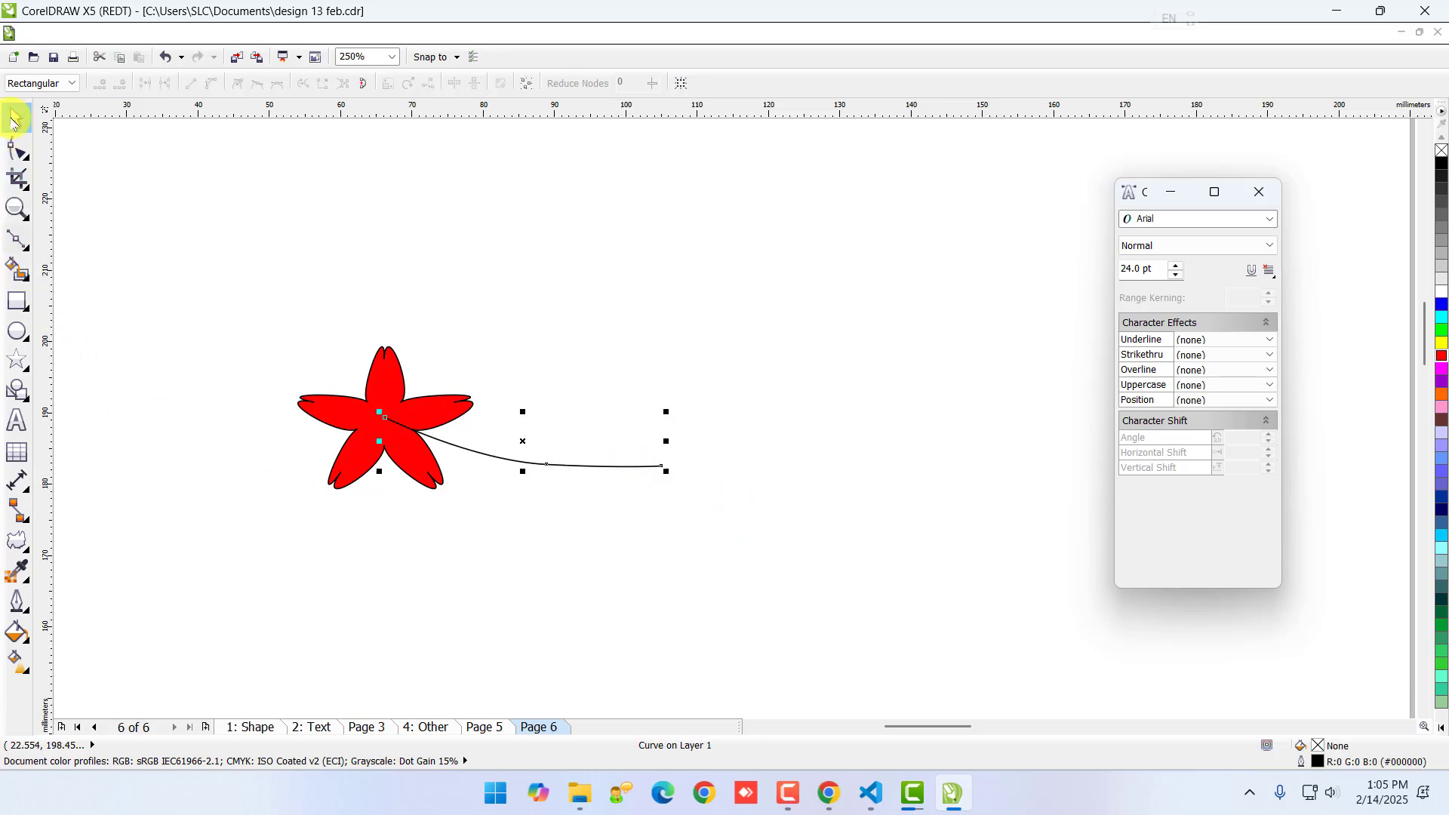
- Bring the red flower to the front of the page so that it covers the start of the stem curve
left_click(265, 355)
left_click_drag(236, 315, 552, 530)
left_click(525, 490)
left_click(505, 461)
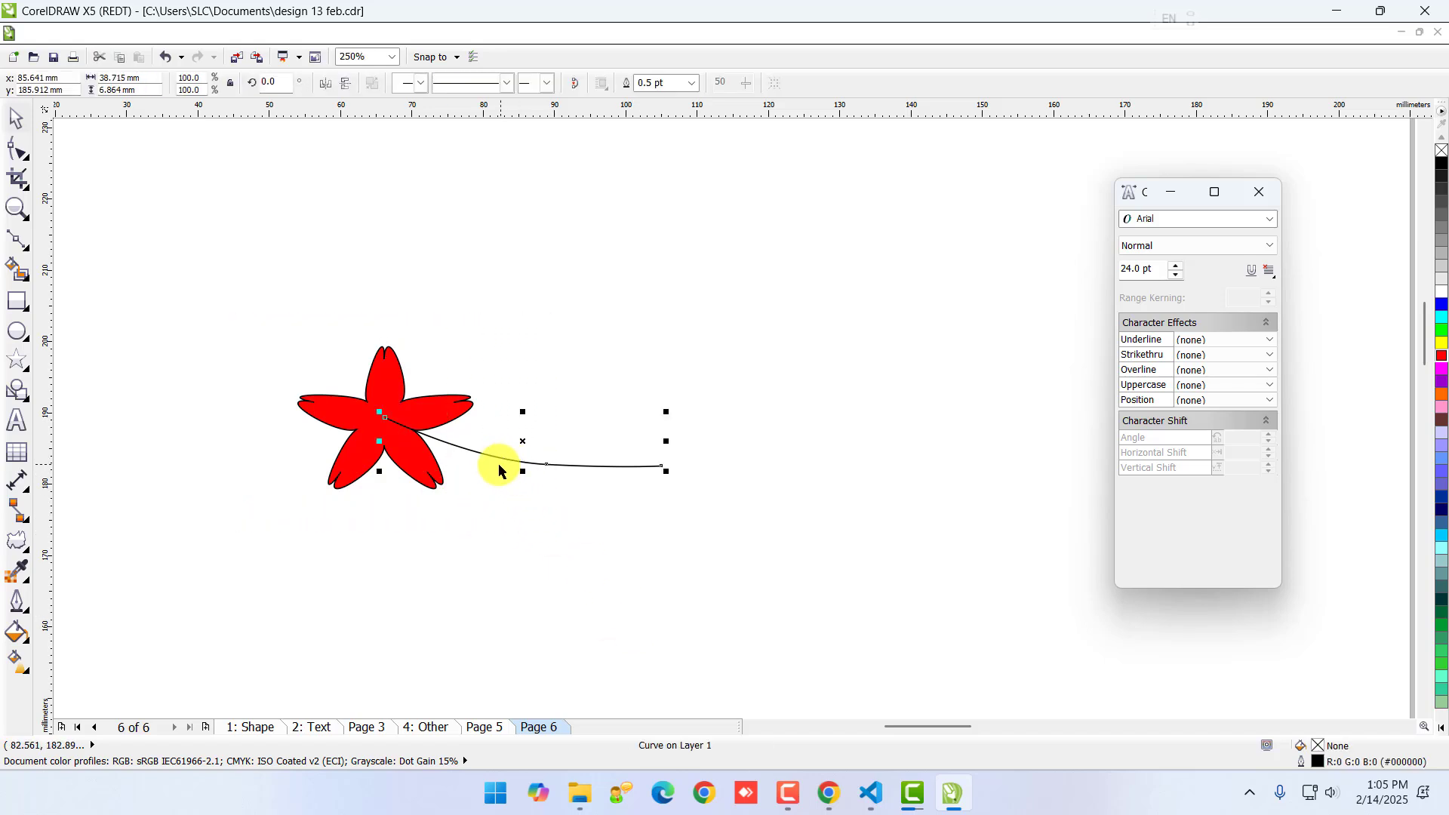
left_click(409, 439)
right_click(407, 442)
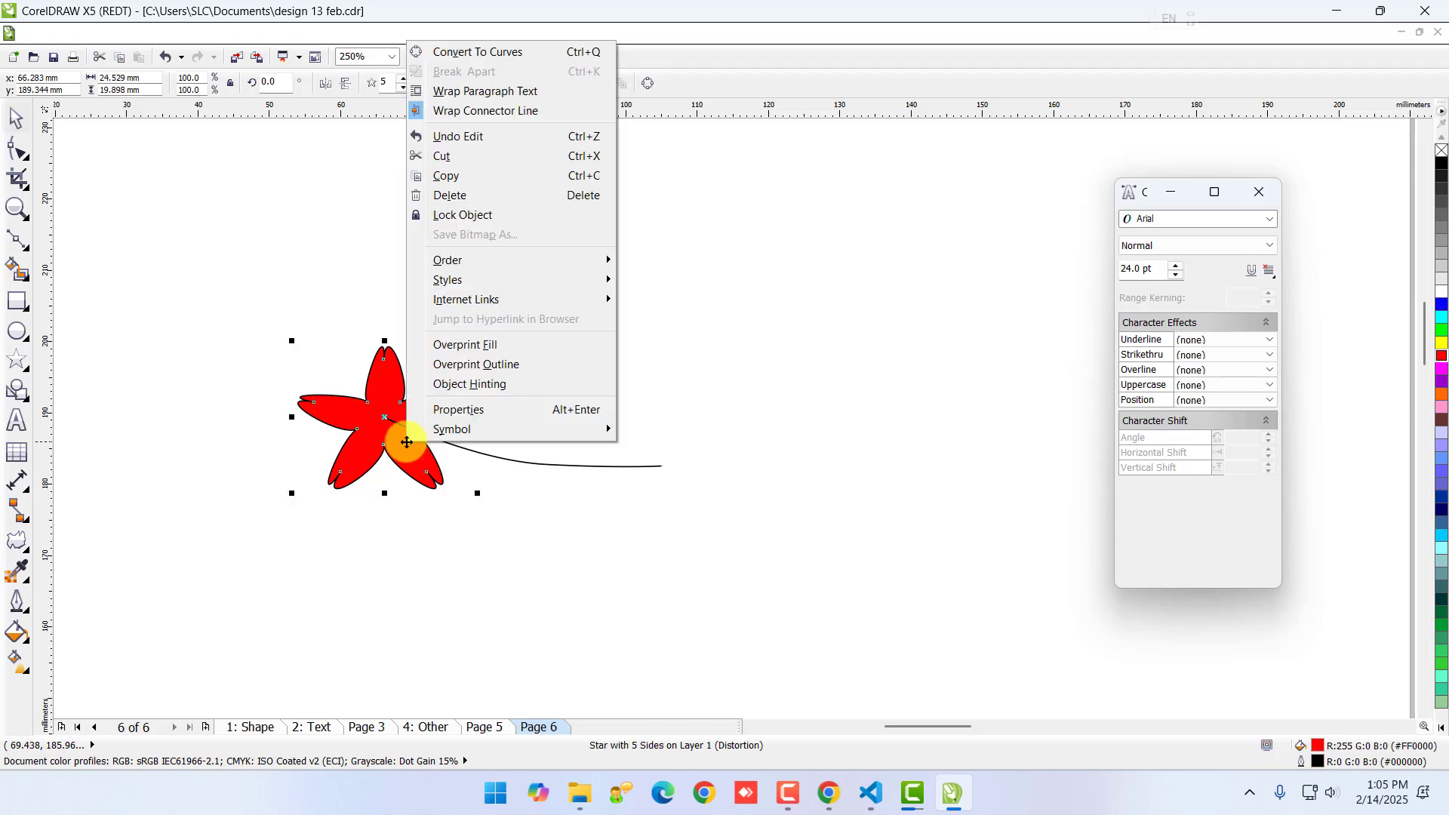
mouse_move(483, 266)
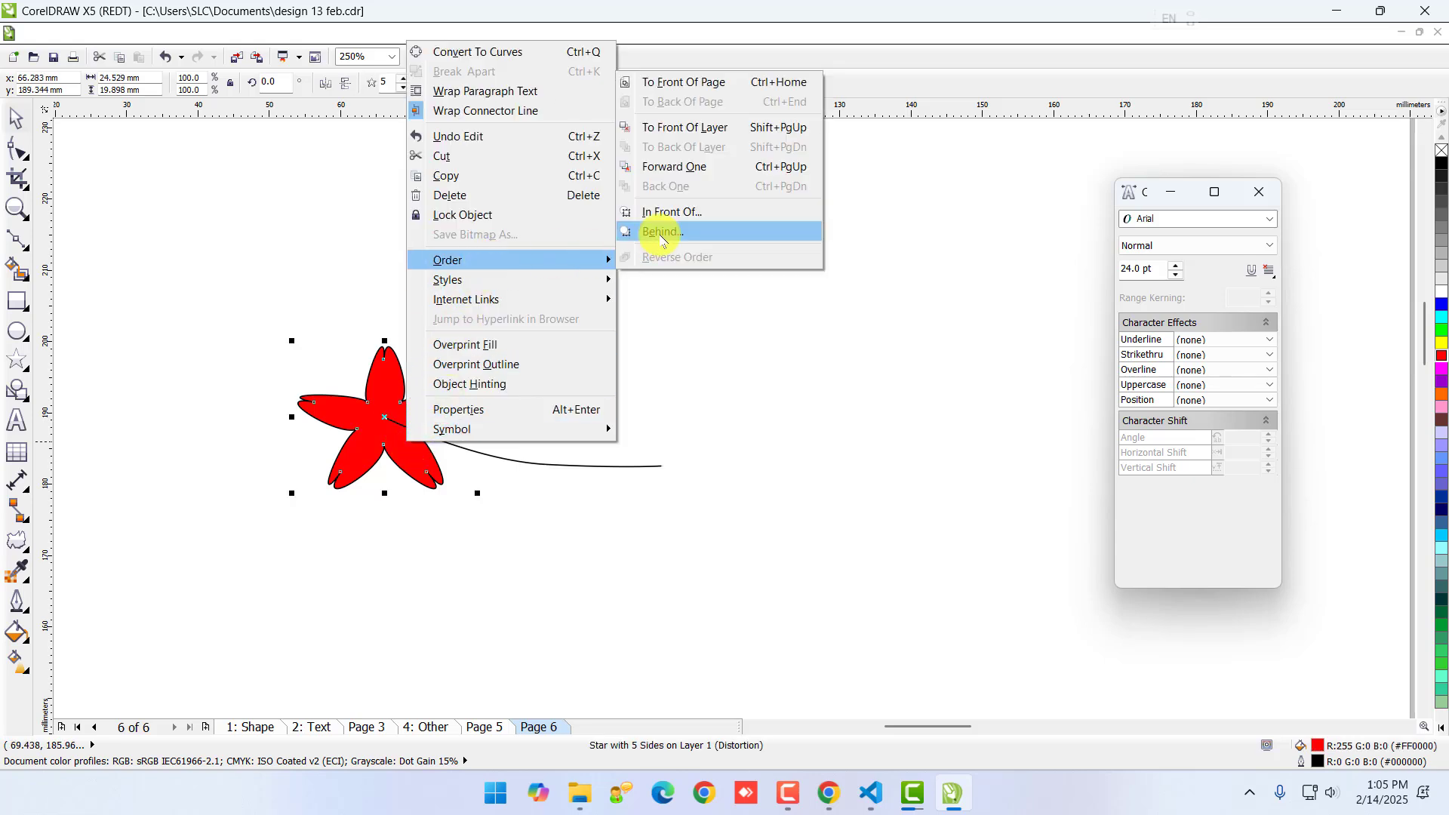
left_click(693, 85)
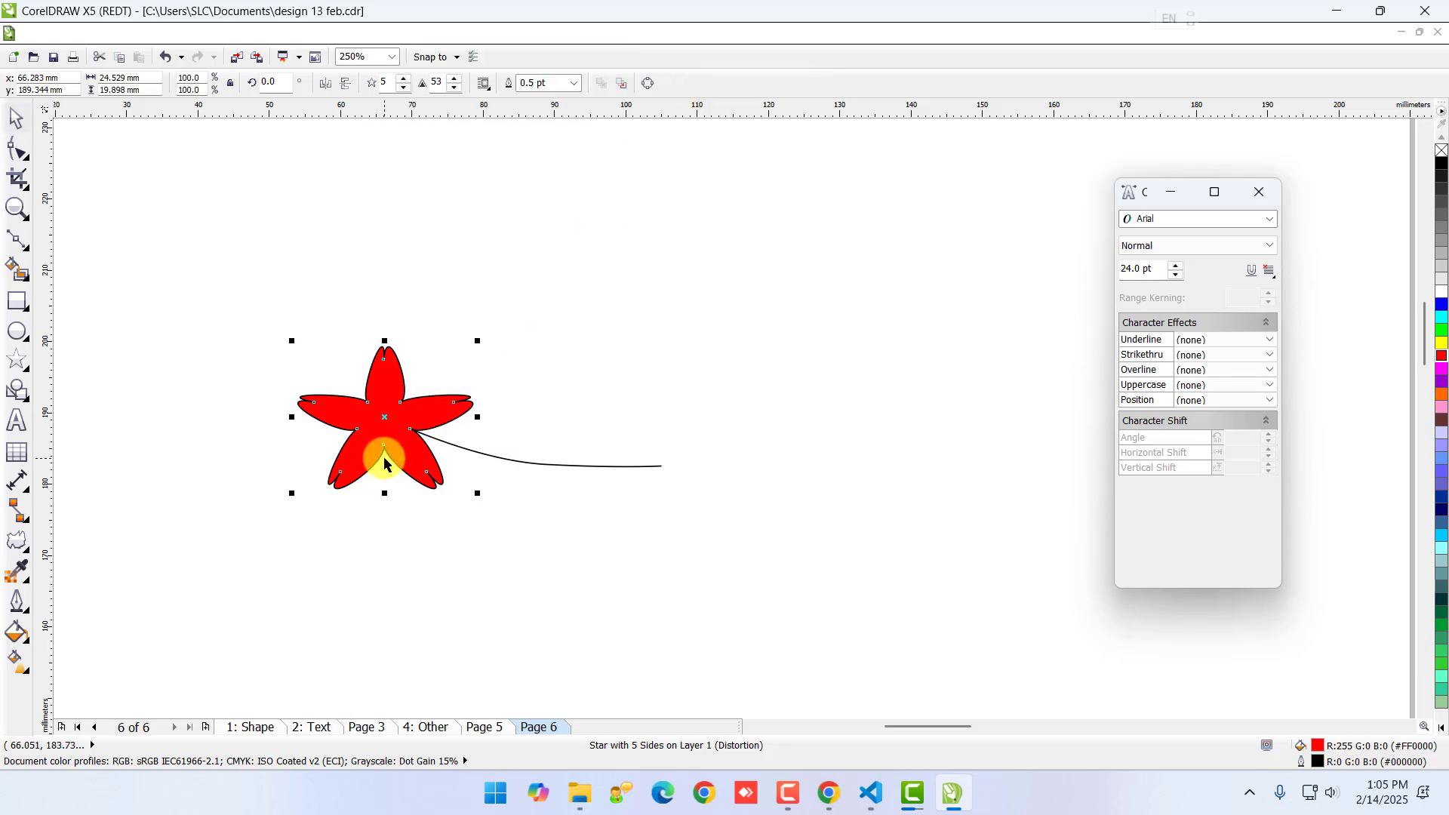
- Open the Position transformation settings for the selected flower and stem, and close the floating character formatting window
left_click(219, 413)
left_click_drag(200, 322, 775, 574)
scroll(482, 501, "down", 2)
scroll(637, 463, "up", 2)
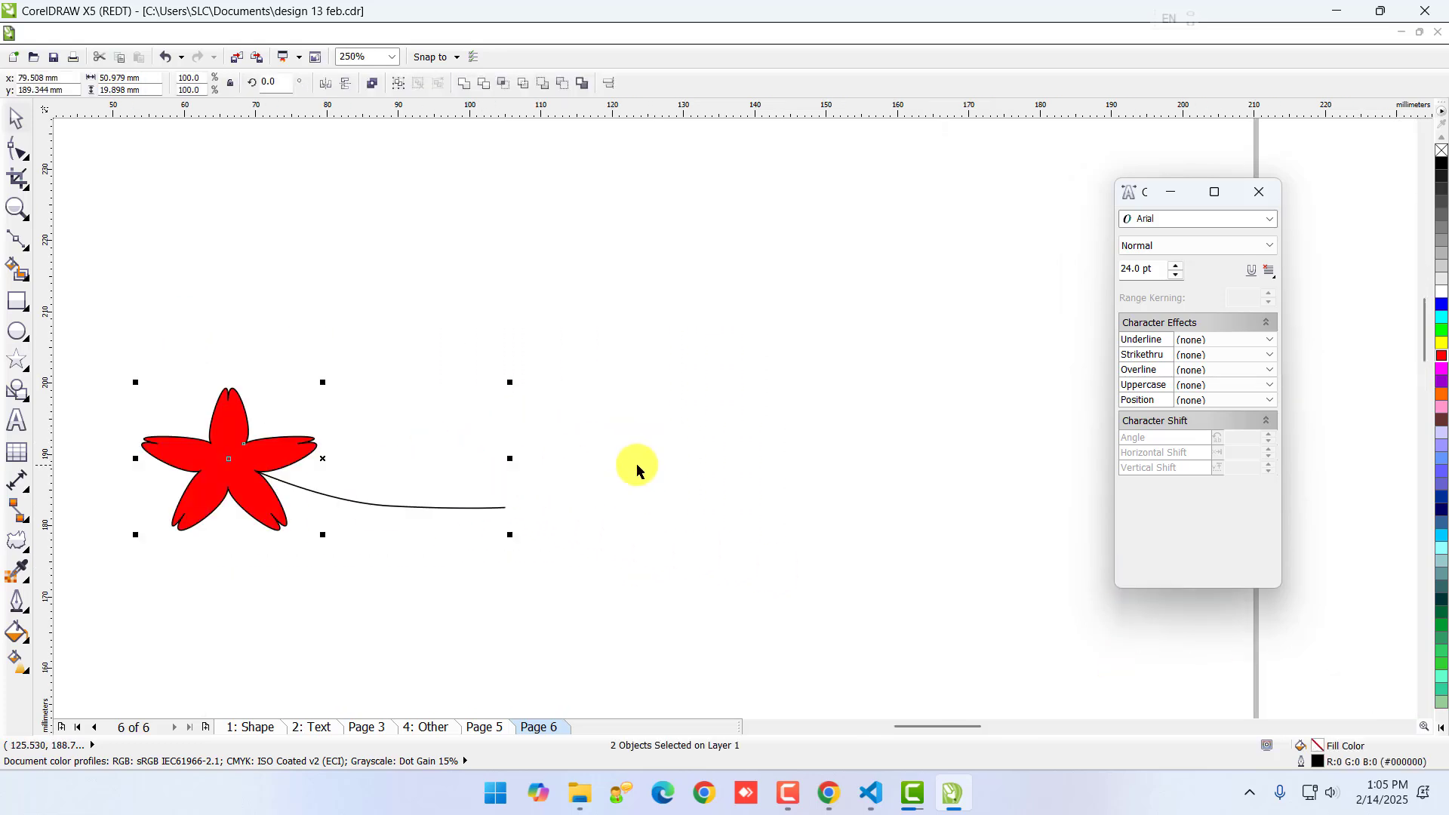
left_click(156, 34)
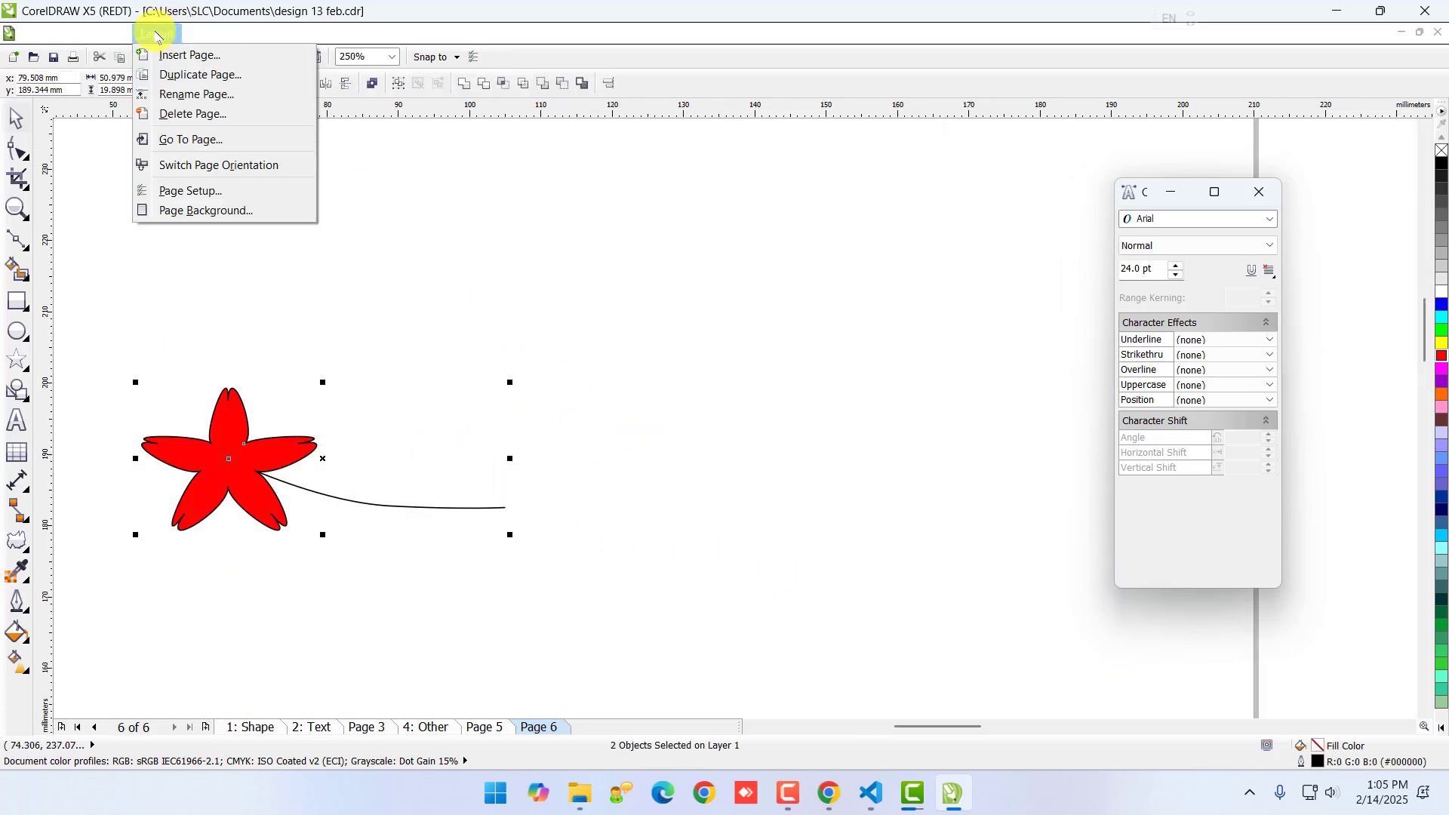
mouse_move(205, 34)
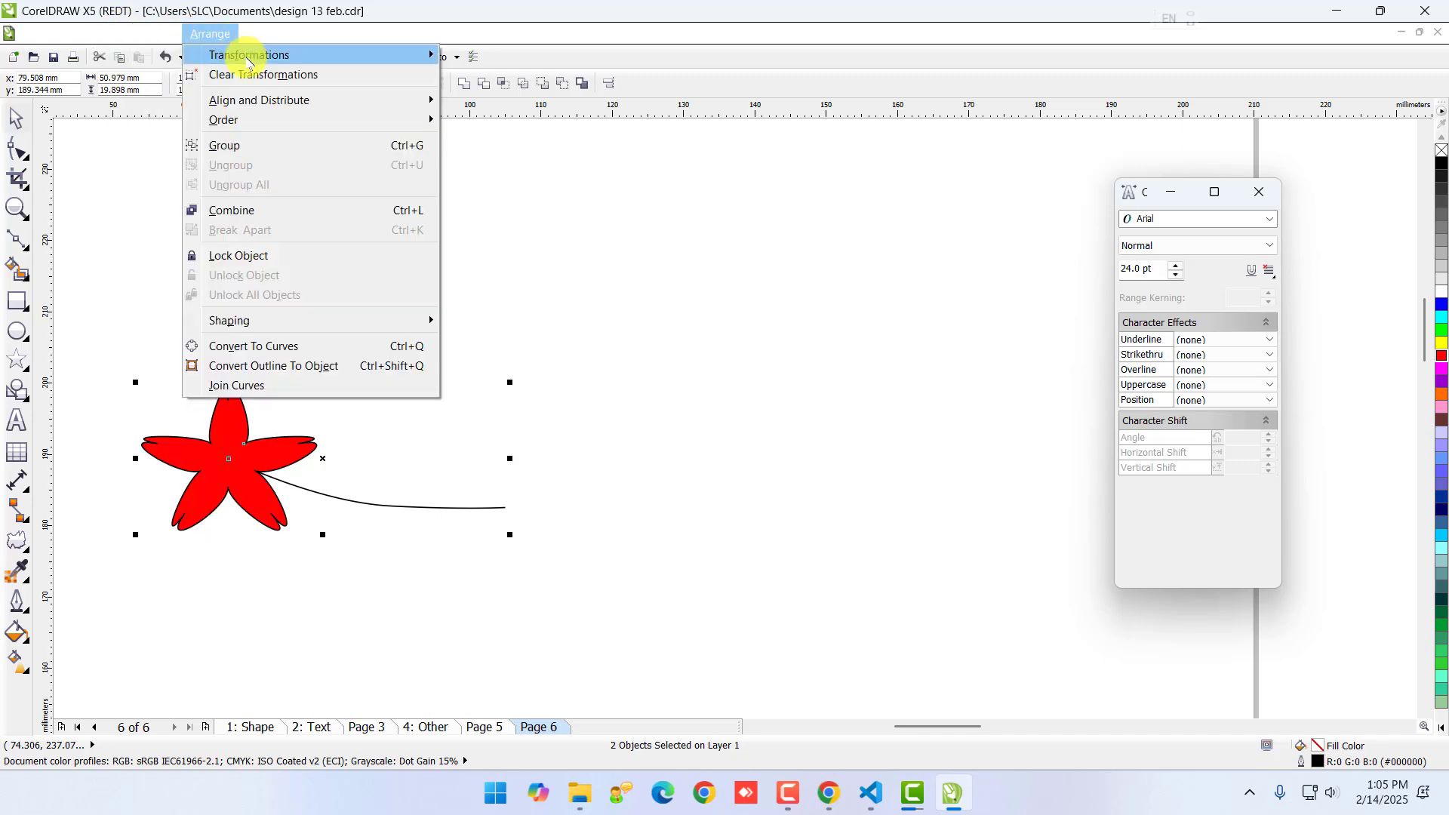
mouse_move(249, 62)
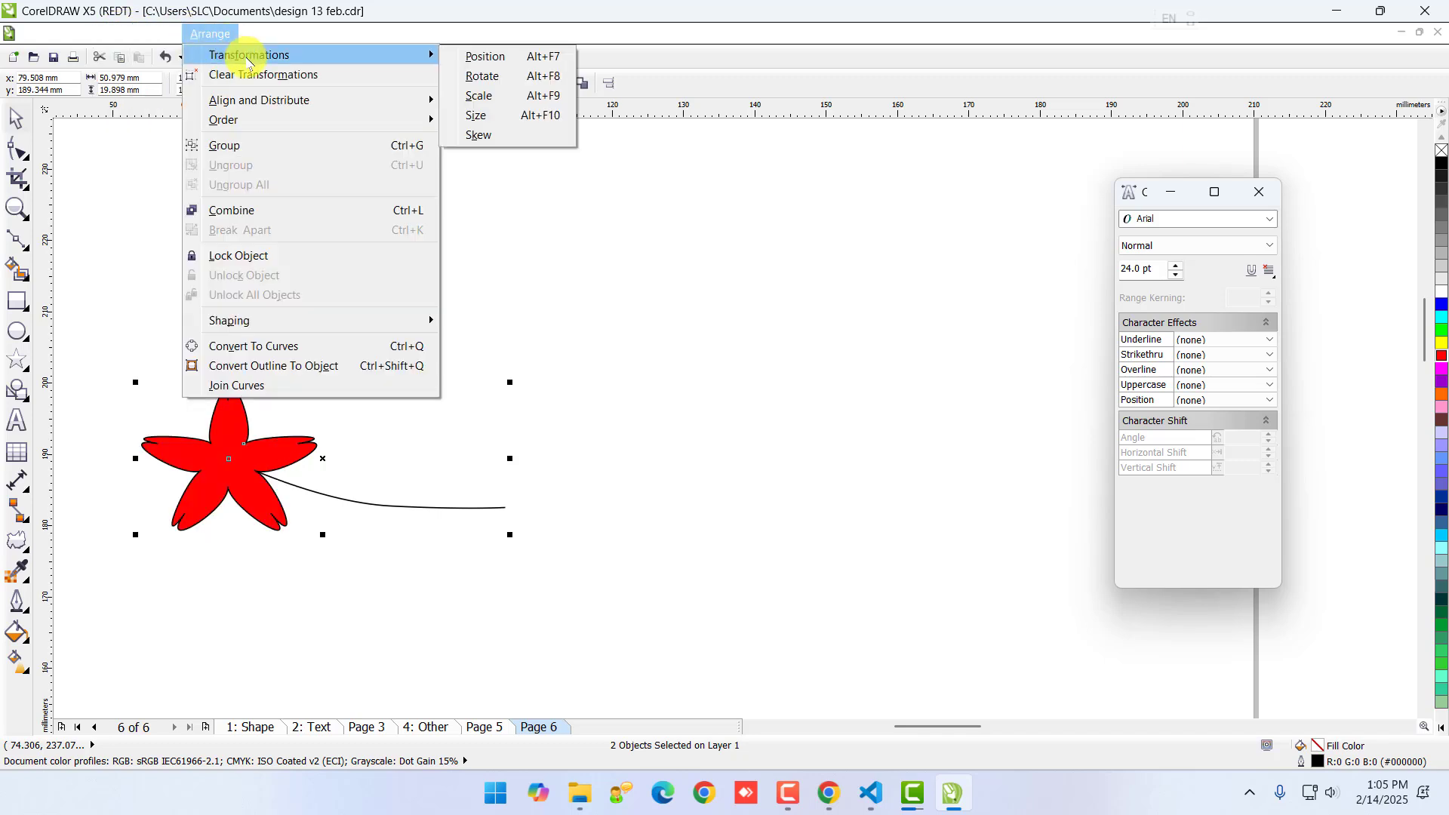
left_click(485, 62)
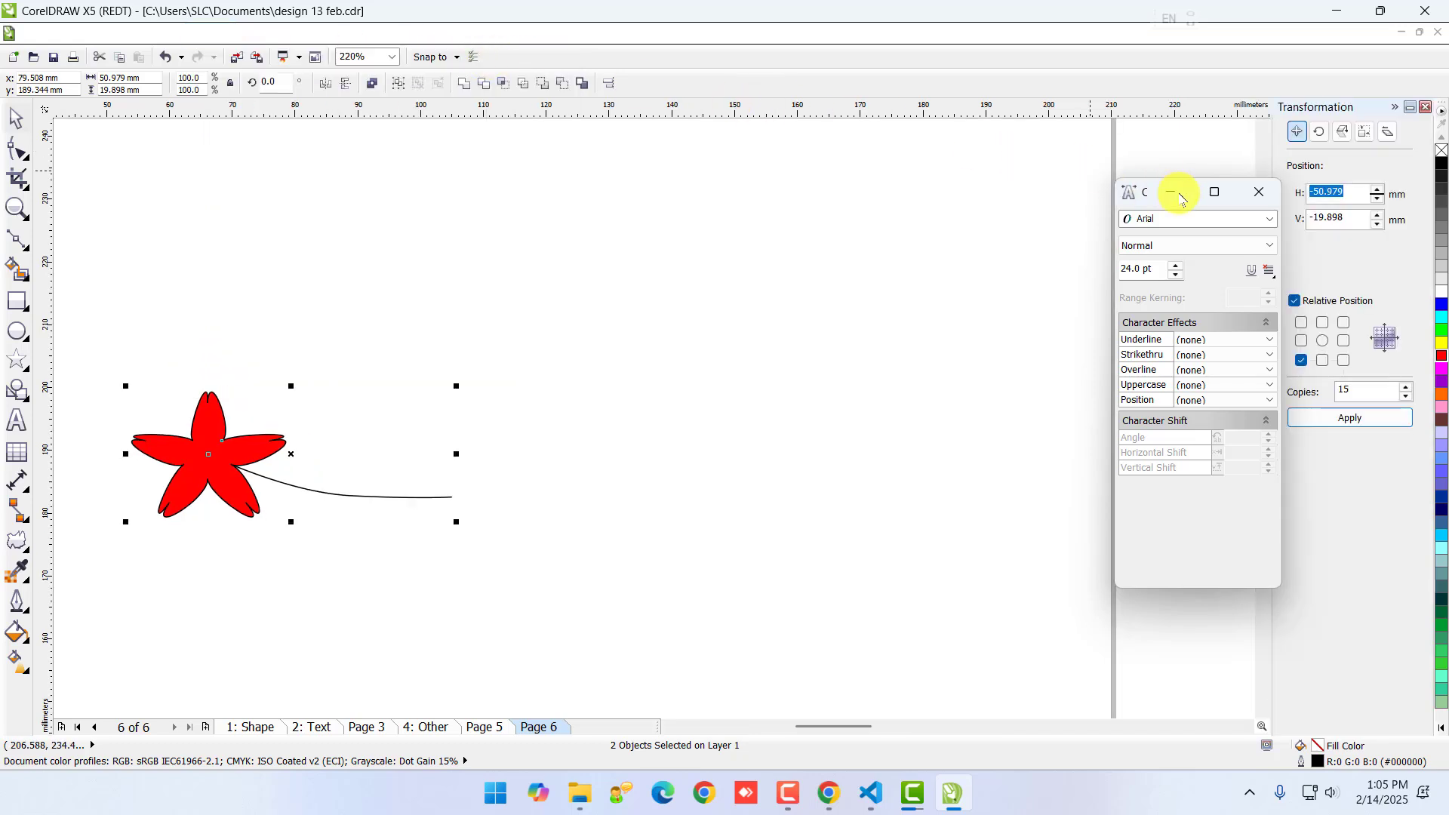
left_click(1256, 195)
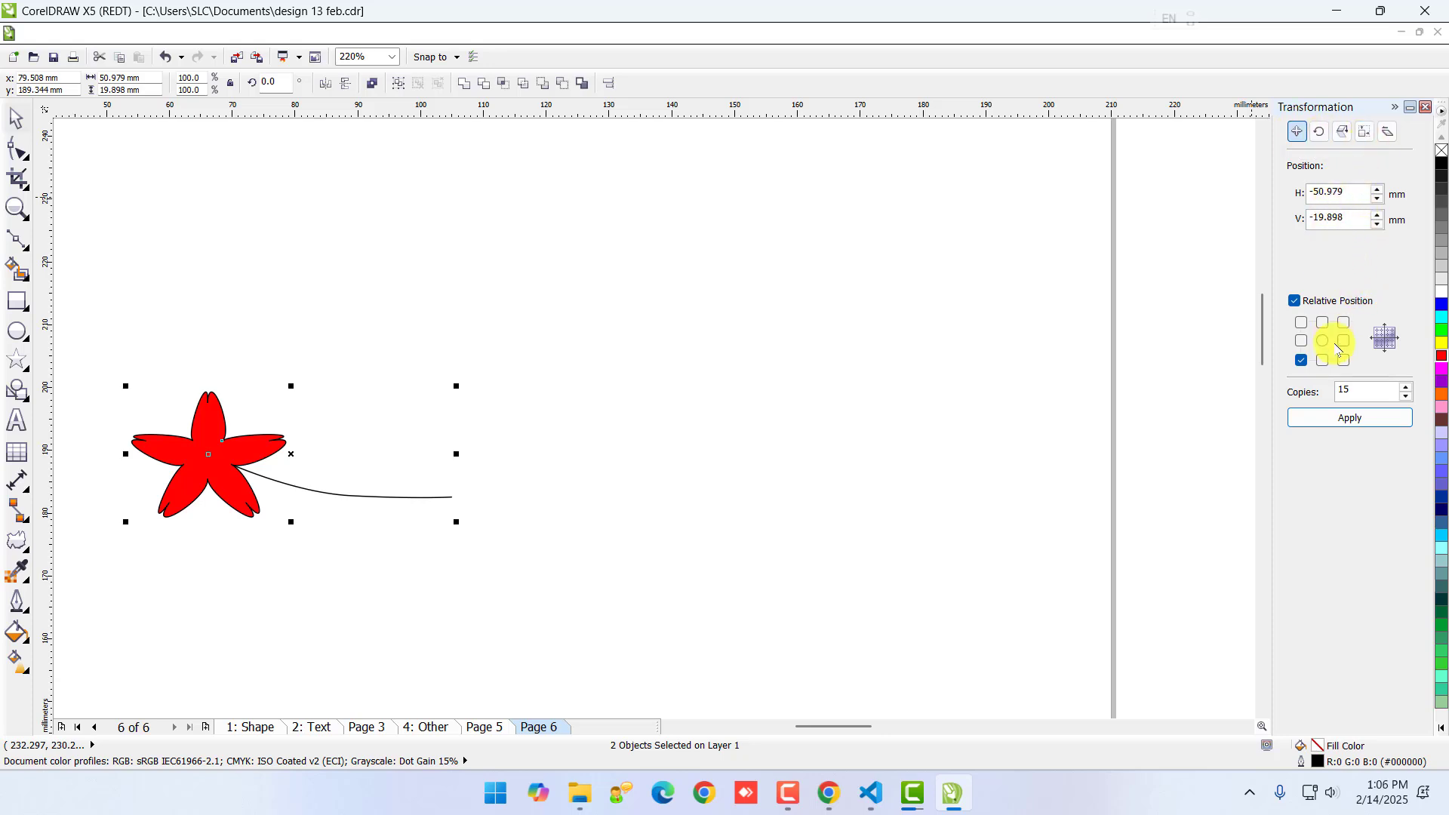
- Create 15 copies of the flower and stem, each offset -50.979 mm horizontally and -19.898 mm vertically
left_click_drag(1362, 390, 1312, 391)
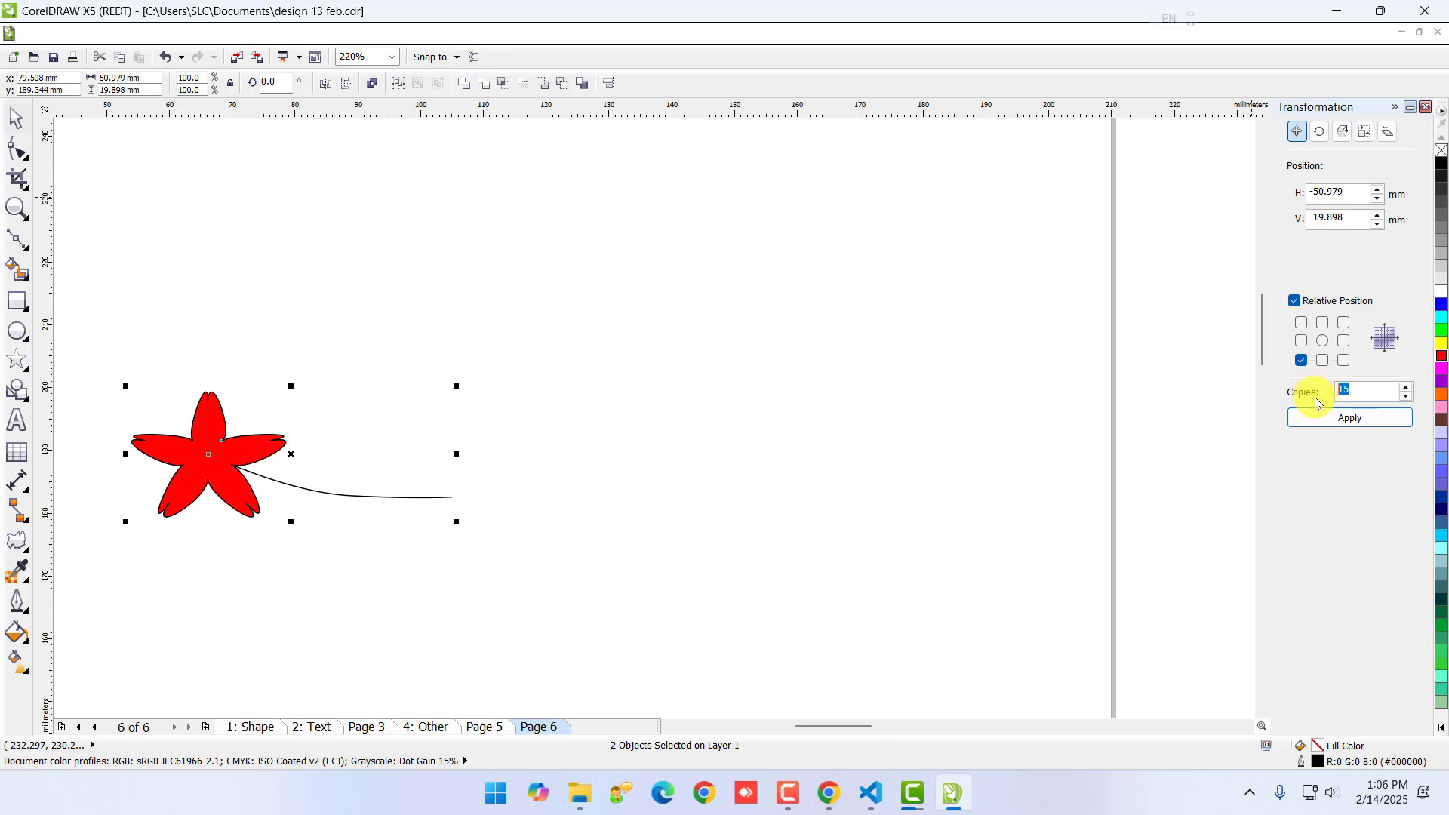
left_click(1337, 419)
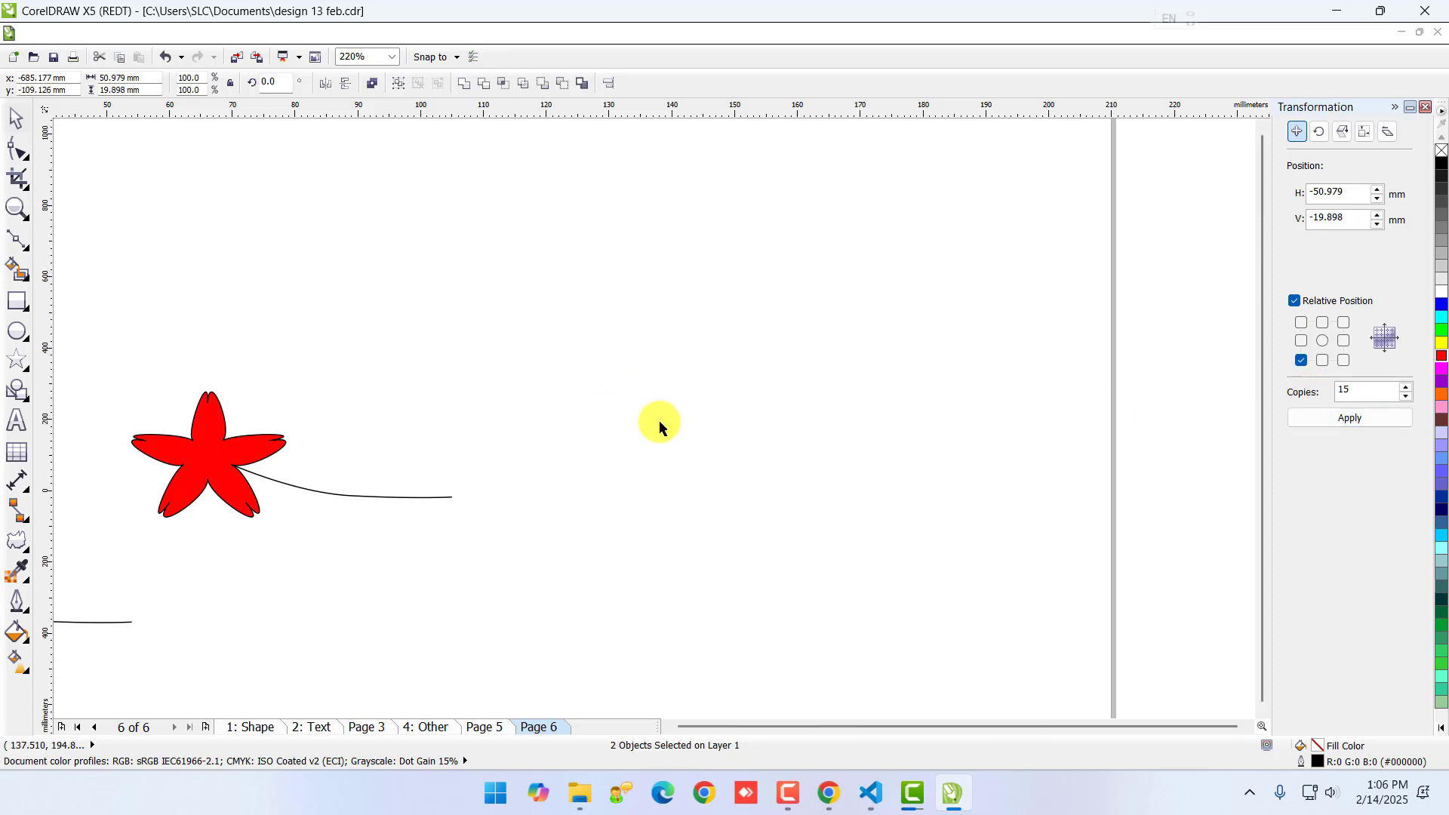
scroll(658, 420, "down", 4)
scroll(649, 428, "up", 1)
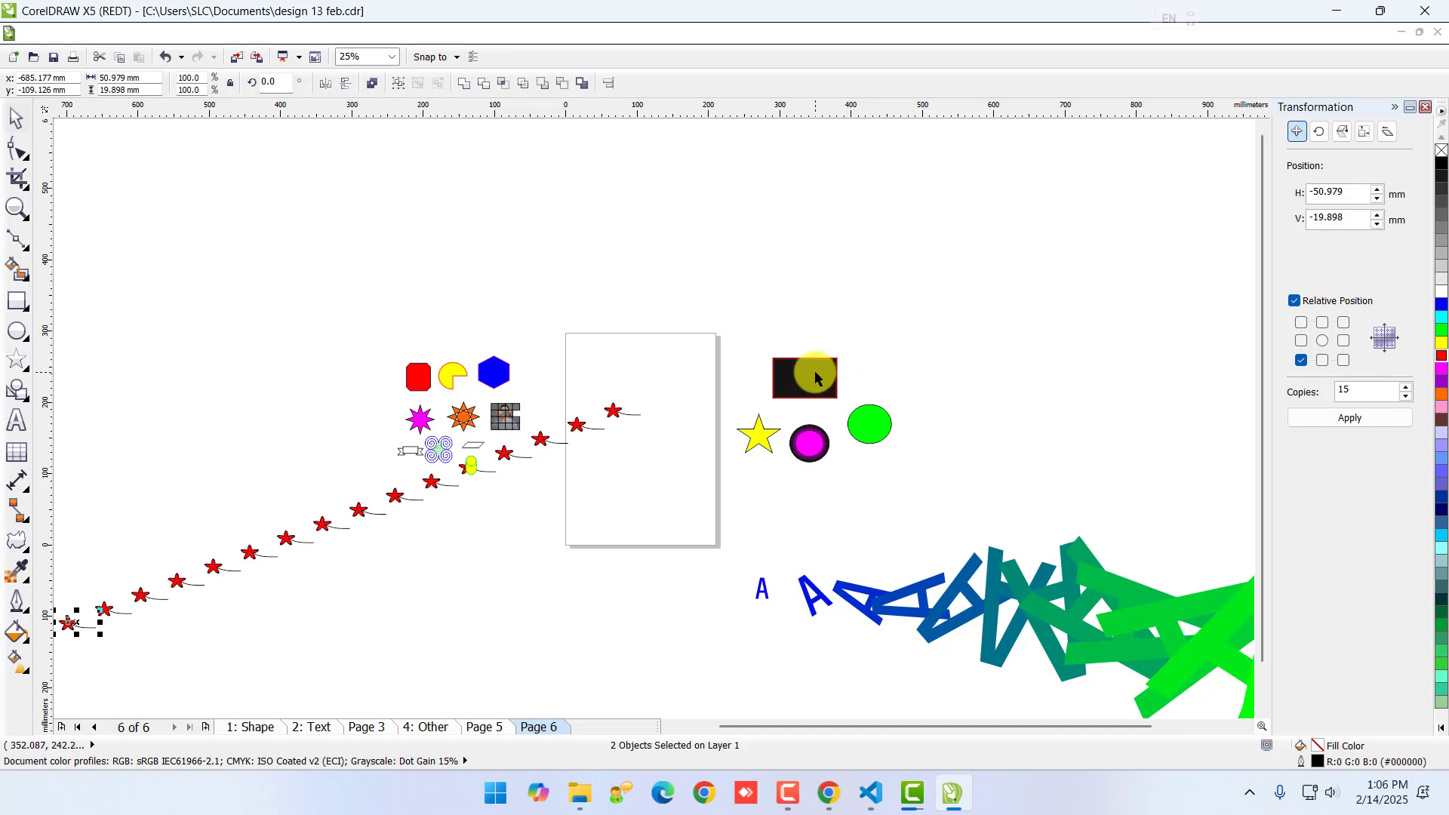
- Undo the offset copies, and try 11 copies of the flower and stem rotated by 30° about the selection's centre
key("ctrl+z")
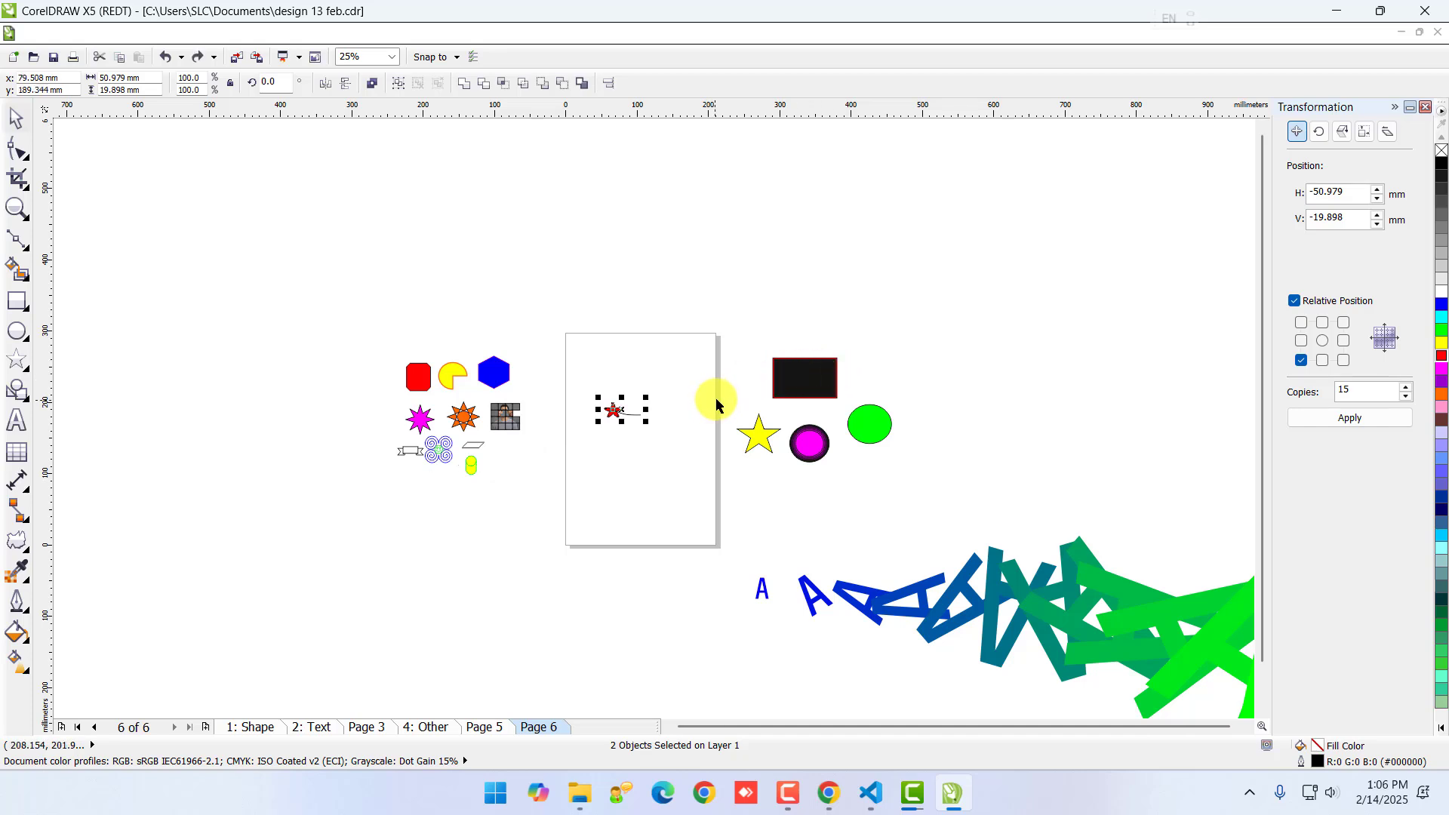
scroll(715, 405, "up", 2)
left_click(1318, 132)
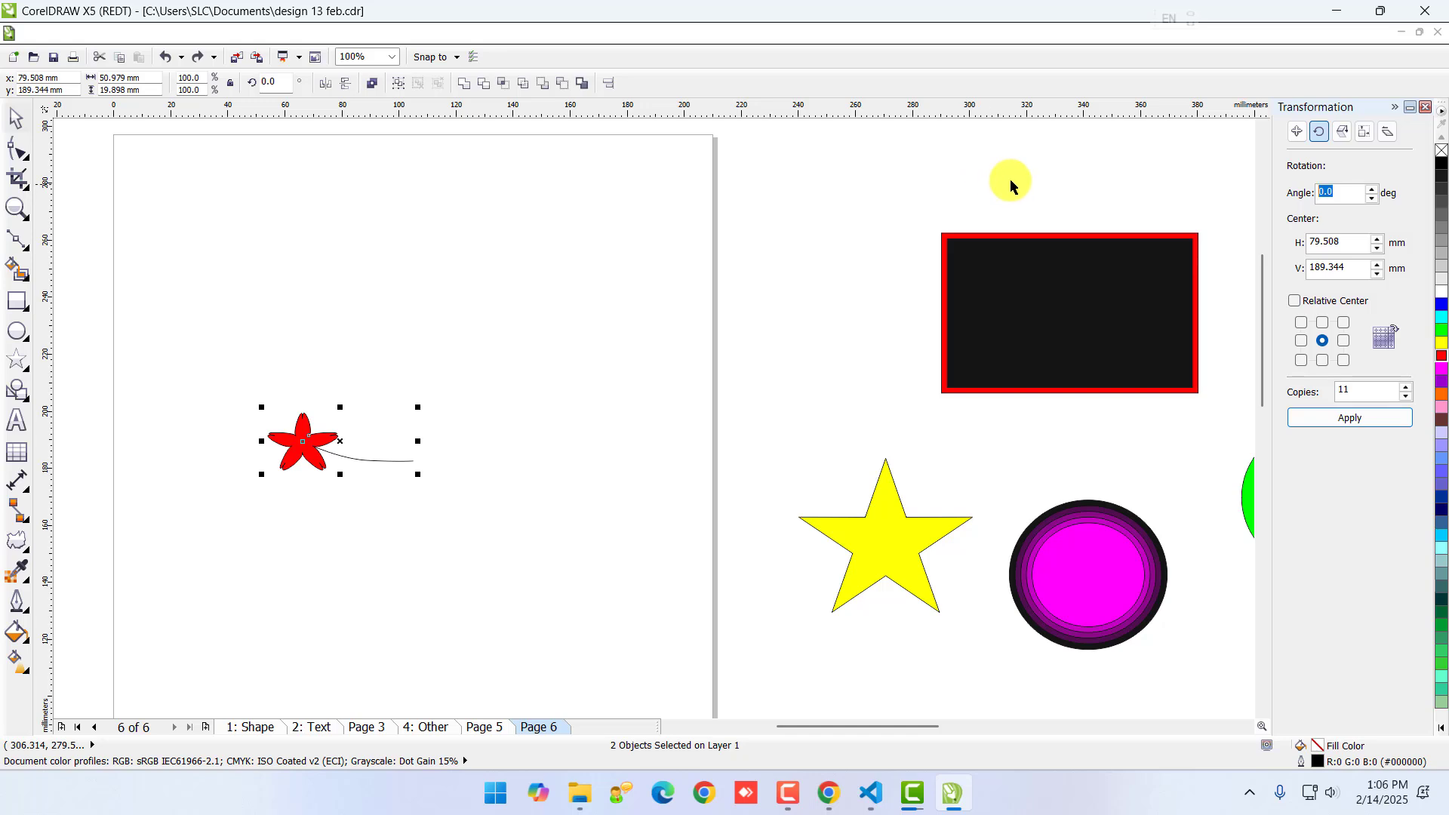
left_click_drag(1390, 391, 1289, 389)
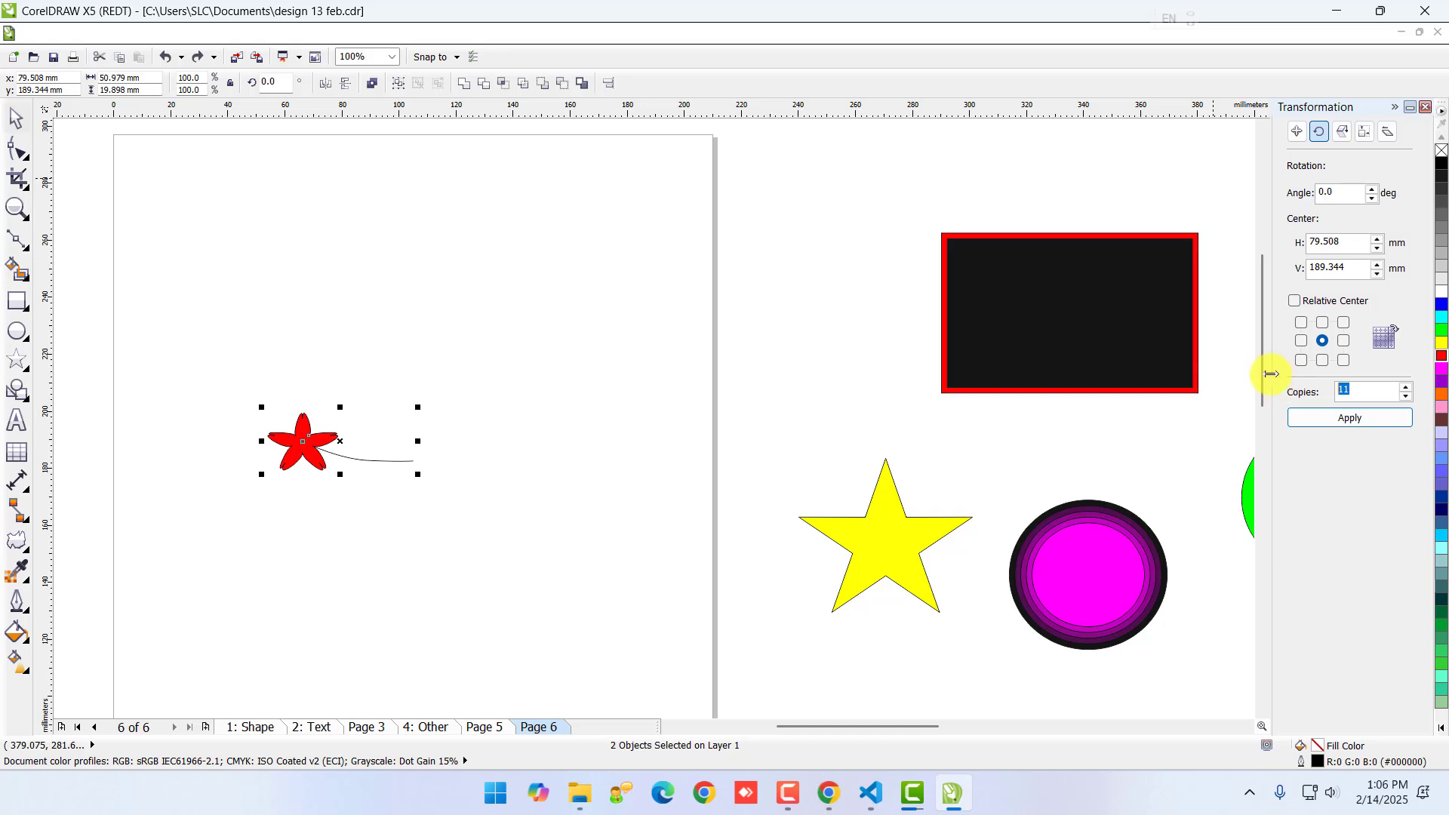
left_click_drag(1335, 194, 1268, 196)
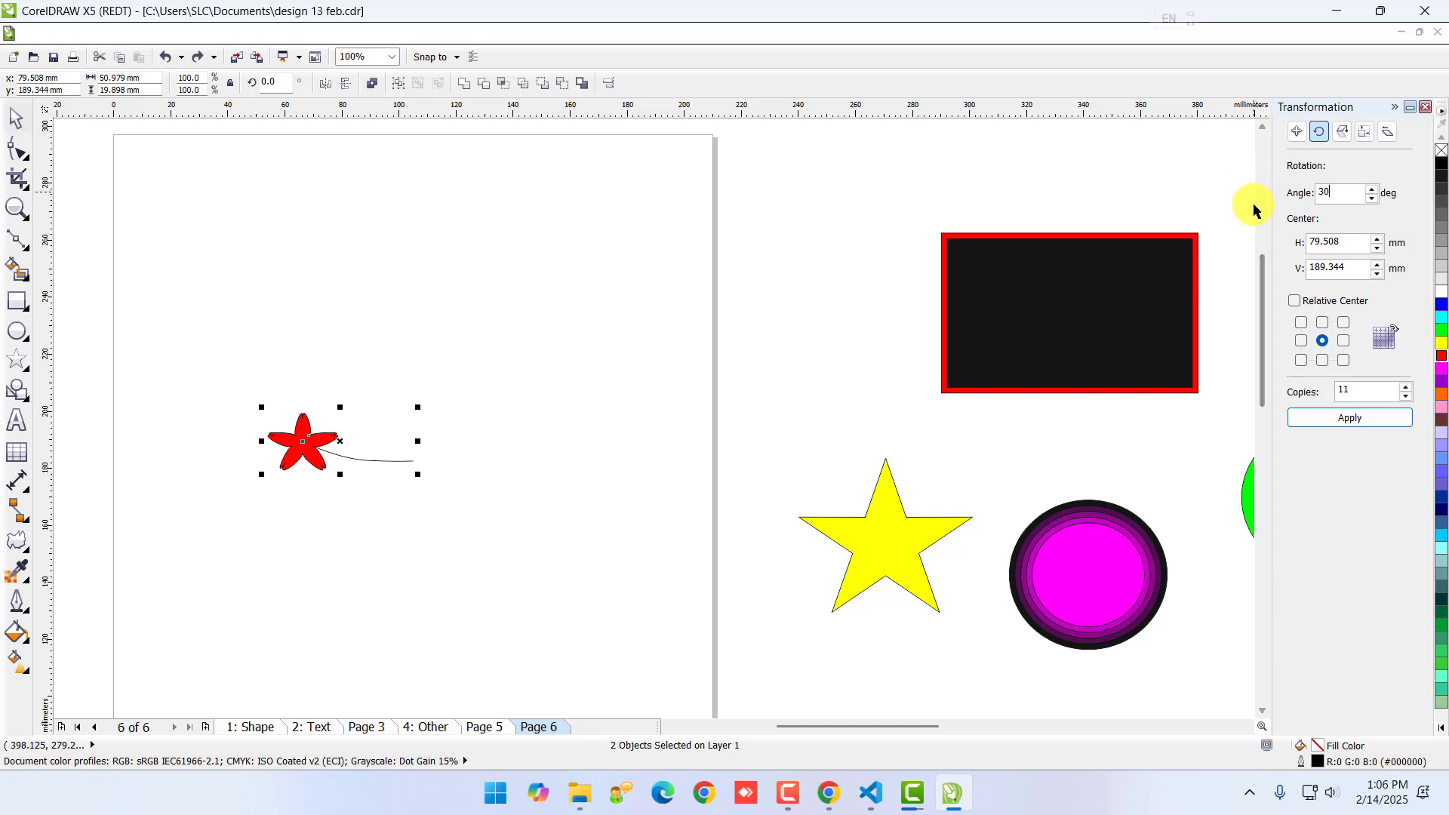
left_click(1324, 427)
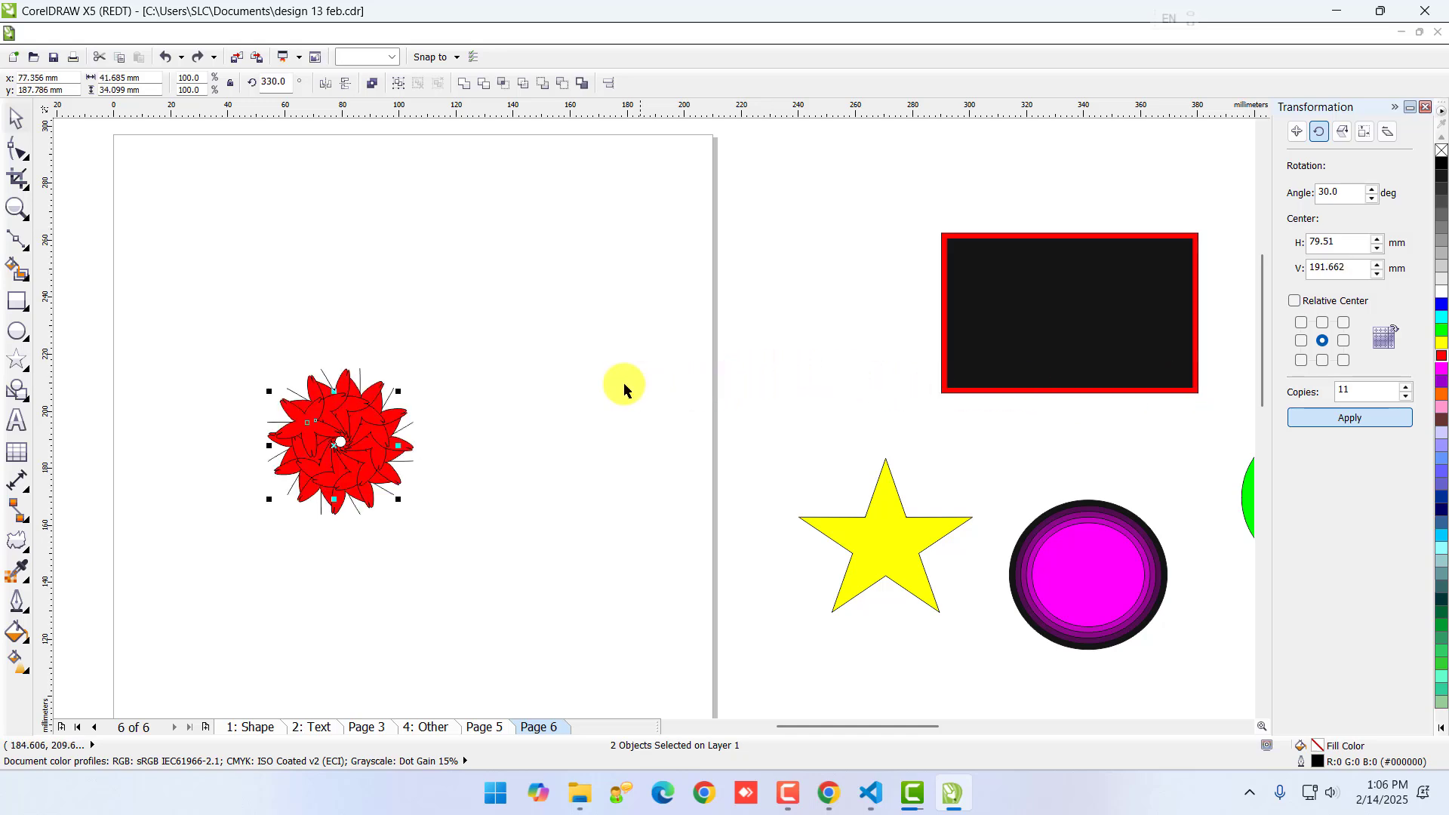
scroll(279, 463, "up", 1)
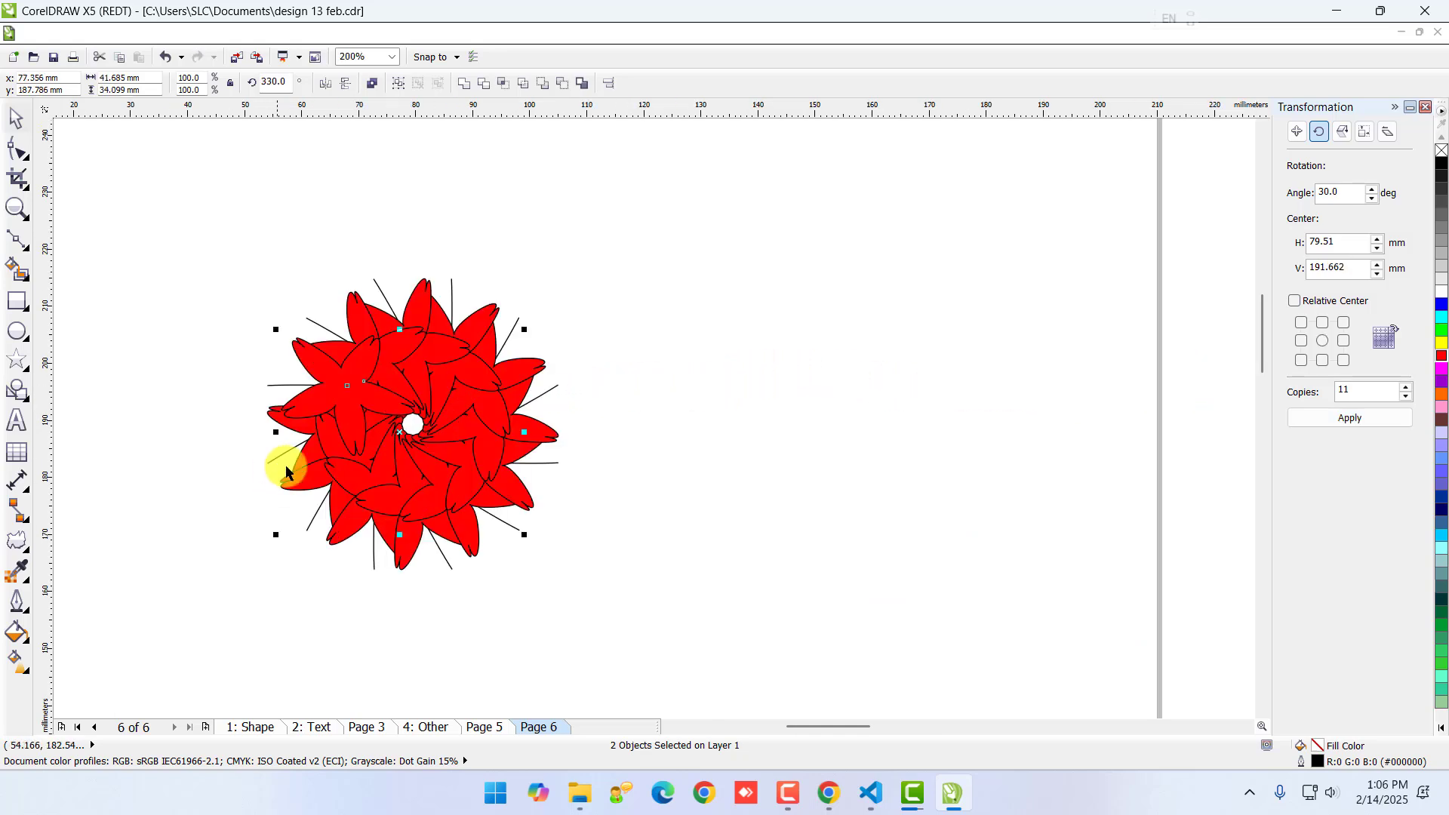
scroll(350, 446, "up", 1)
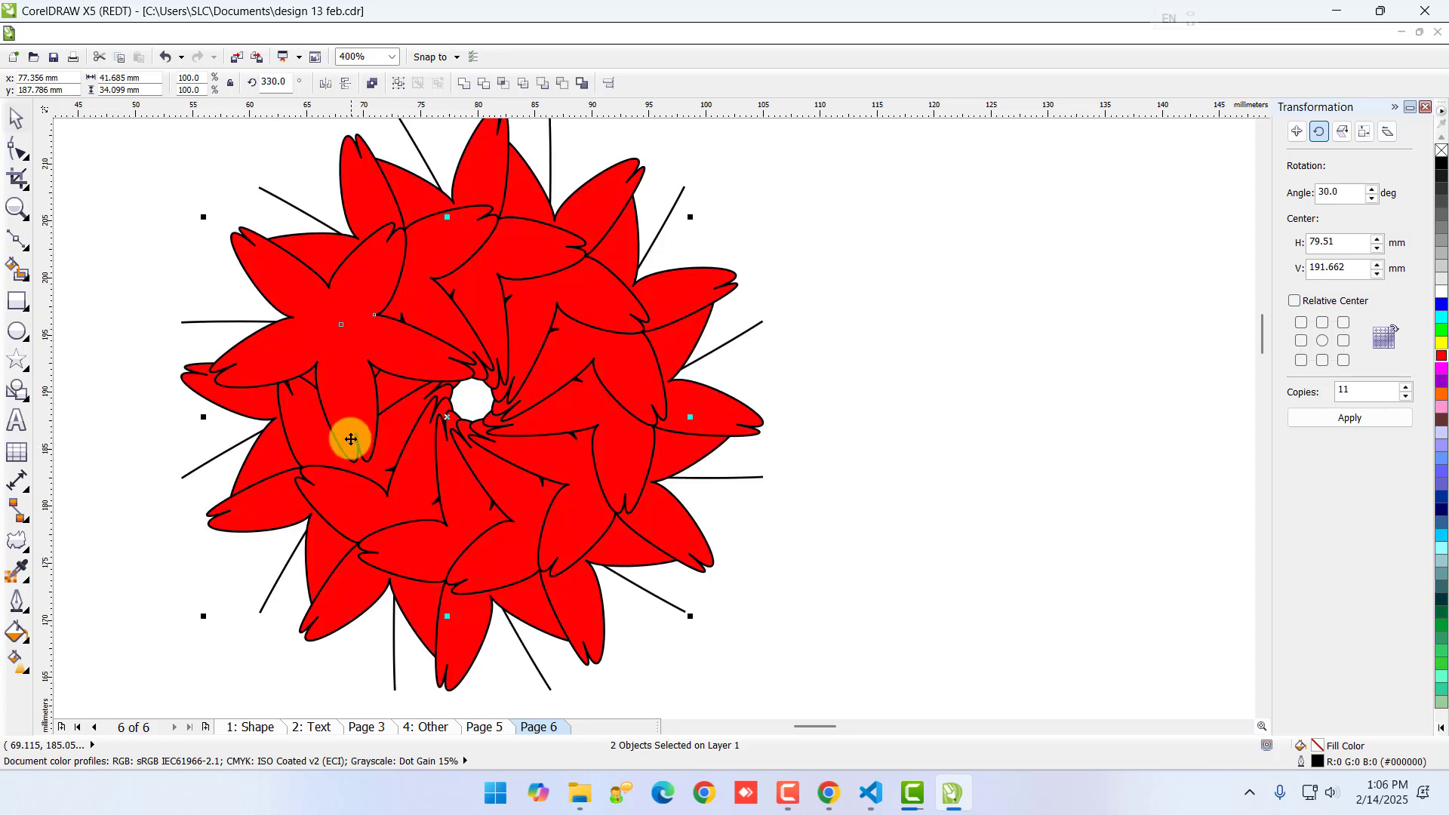
scroll(348, 436, "down", 1)
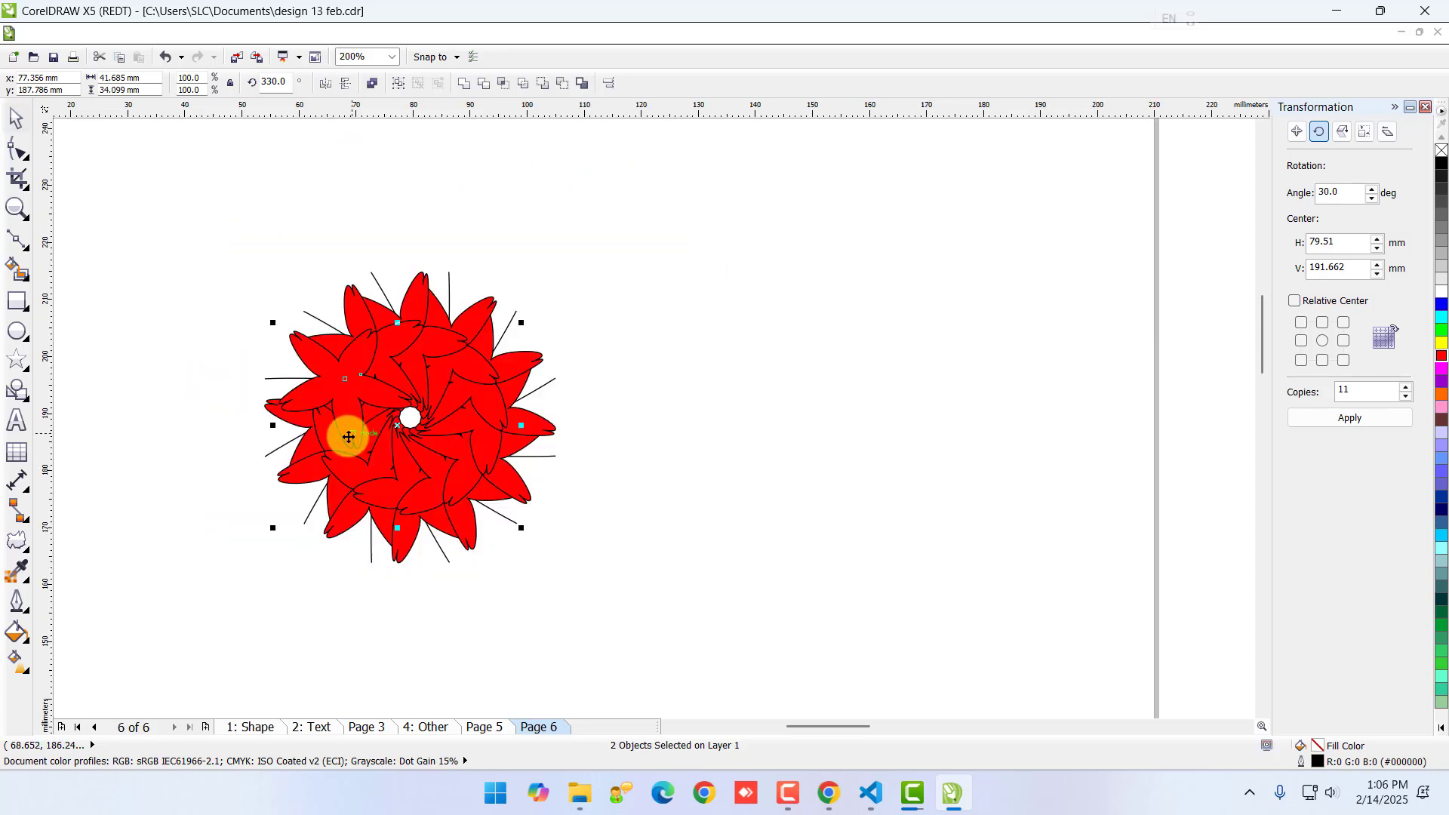
left_click_drag(348, 441, 410, 465)
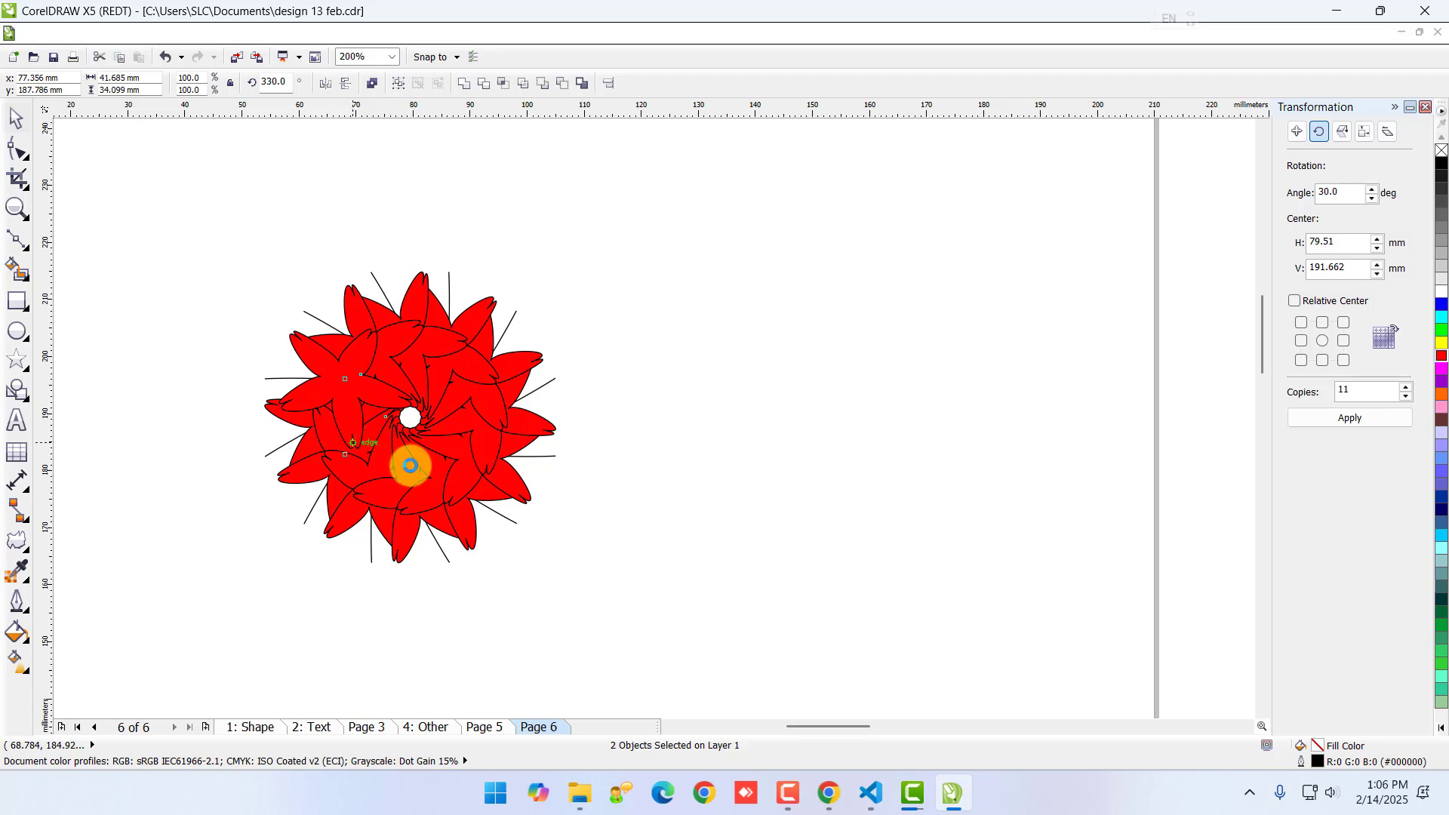
key("ctrl+z")
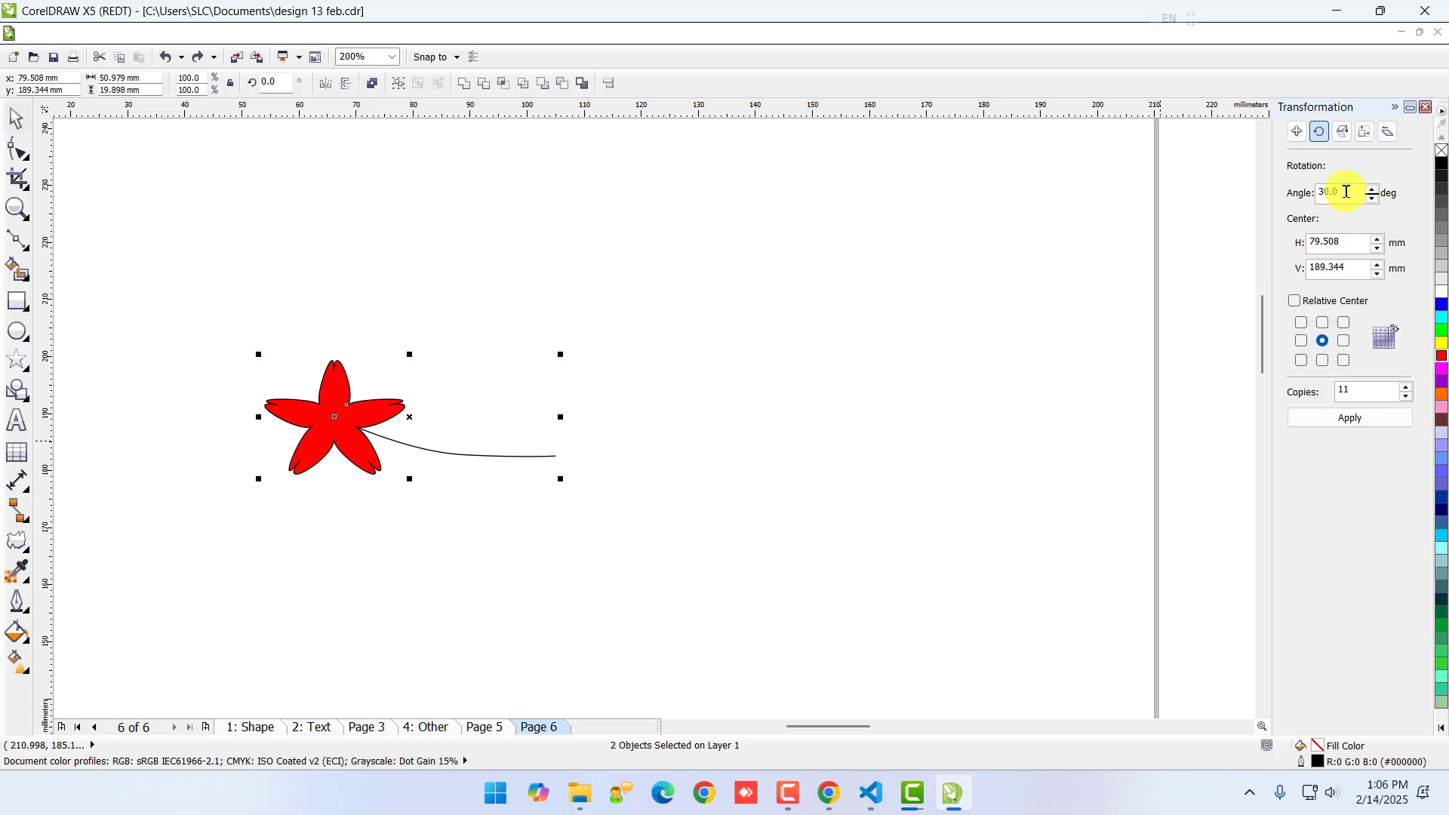
- Try 11 copies of the flower and stem rotated by 30° about the selection's lower-right corner, and undo them
left_click(1345, 364)
left_click(1351, 417)
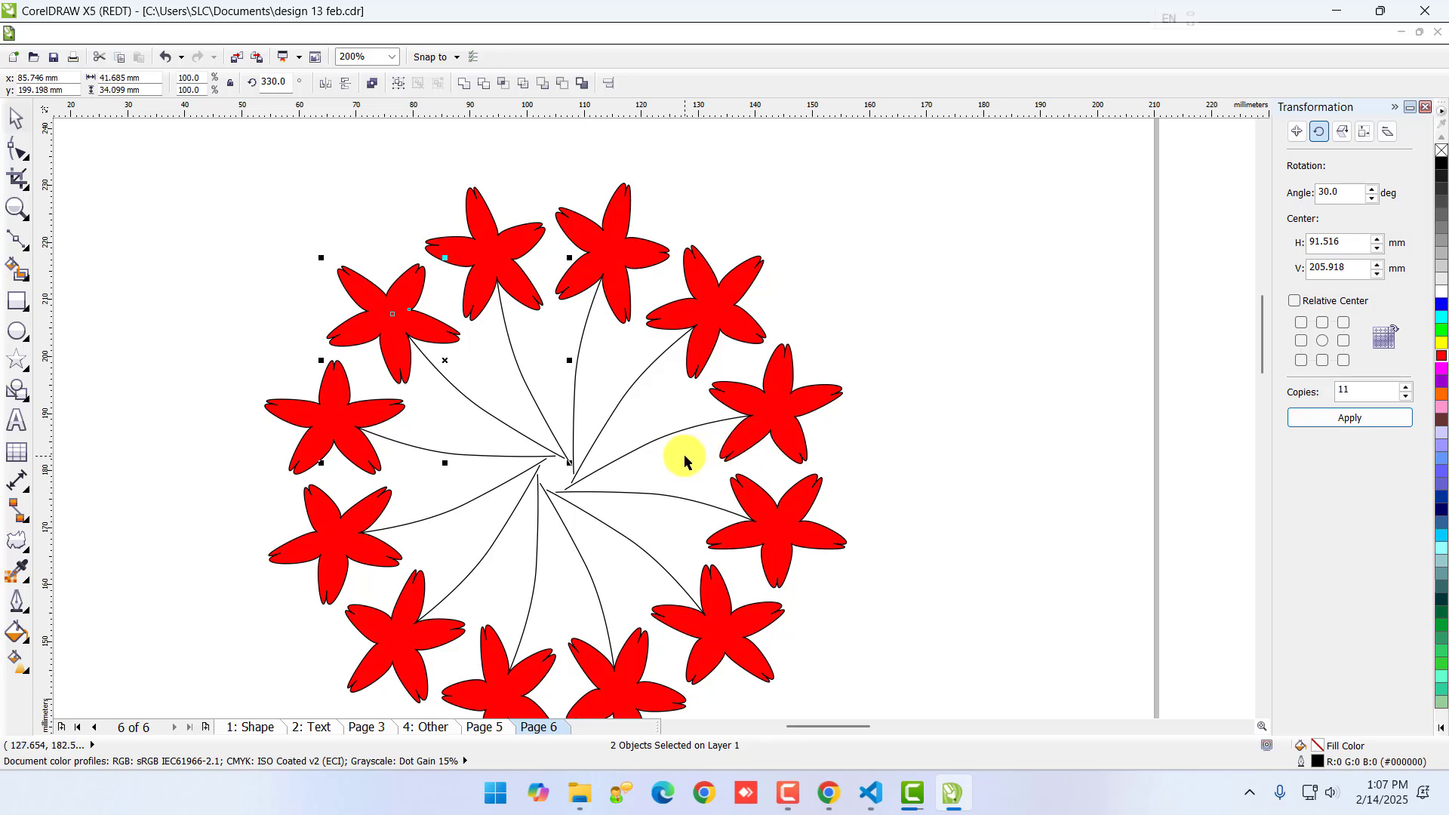
scroll(685, 462, "down", 2)
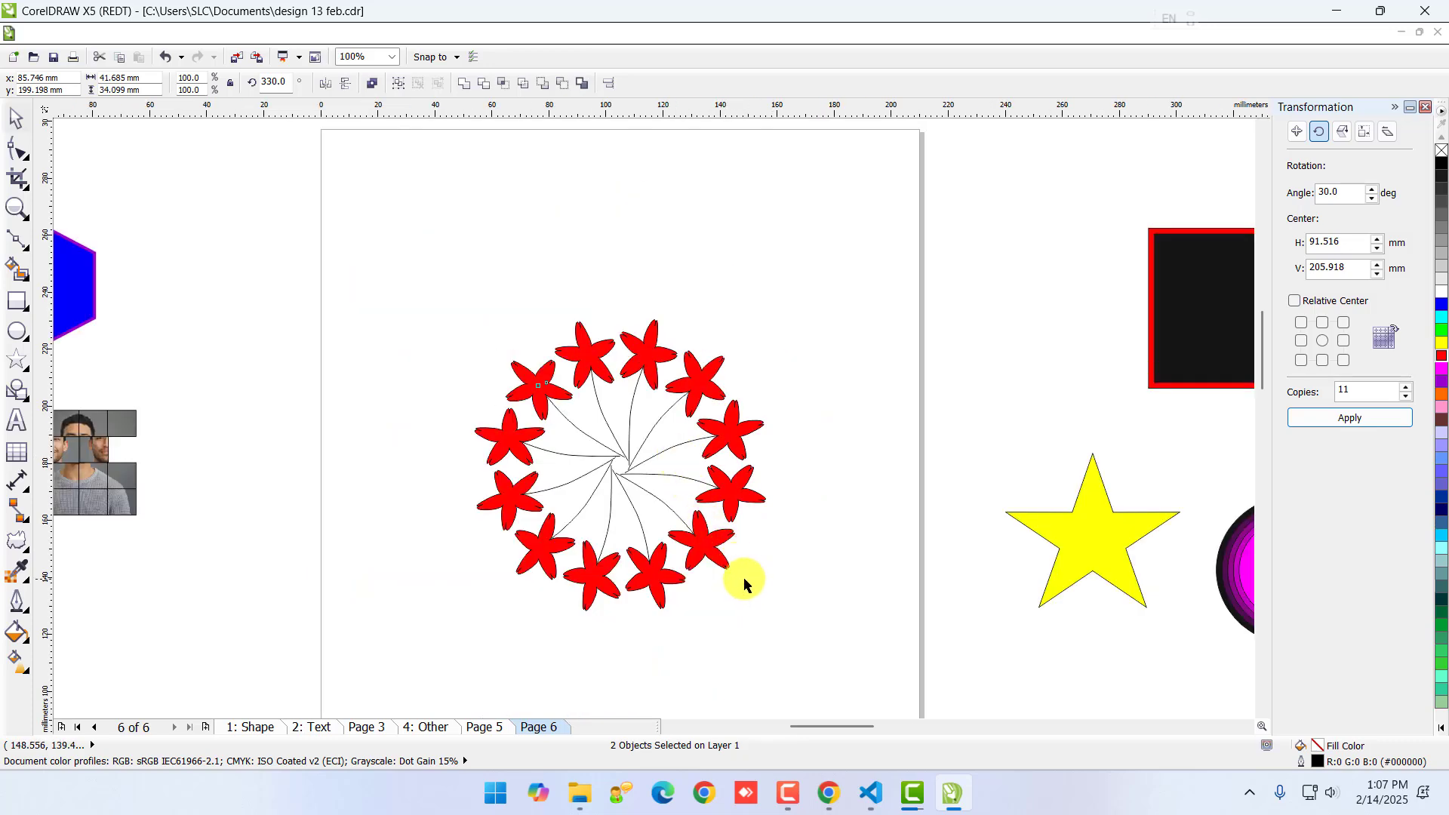
scroll(744, 576, "up", 1)
scroll(740, 566, "down", 1)
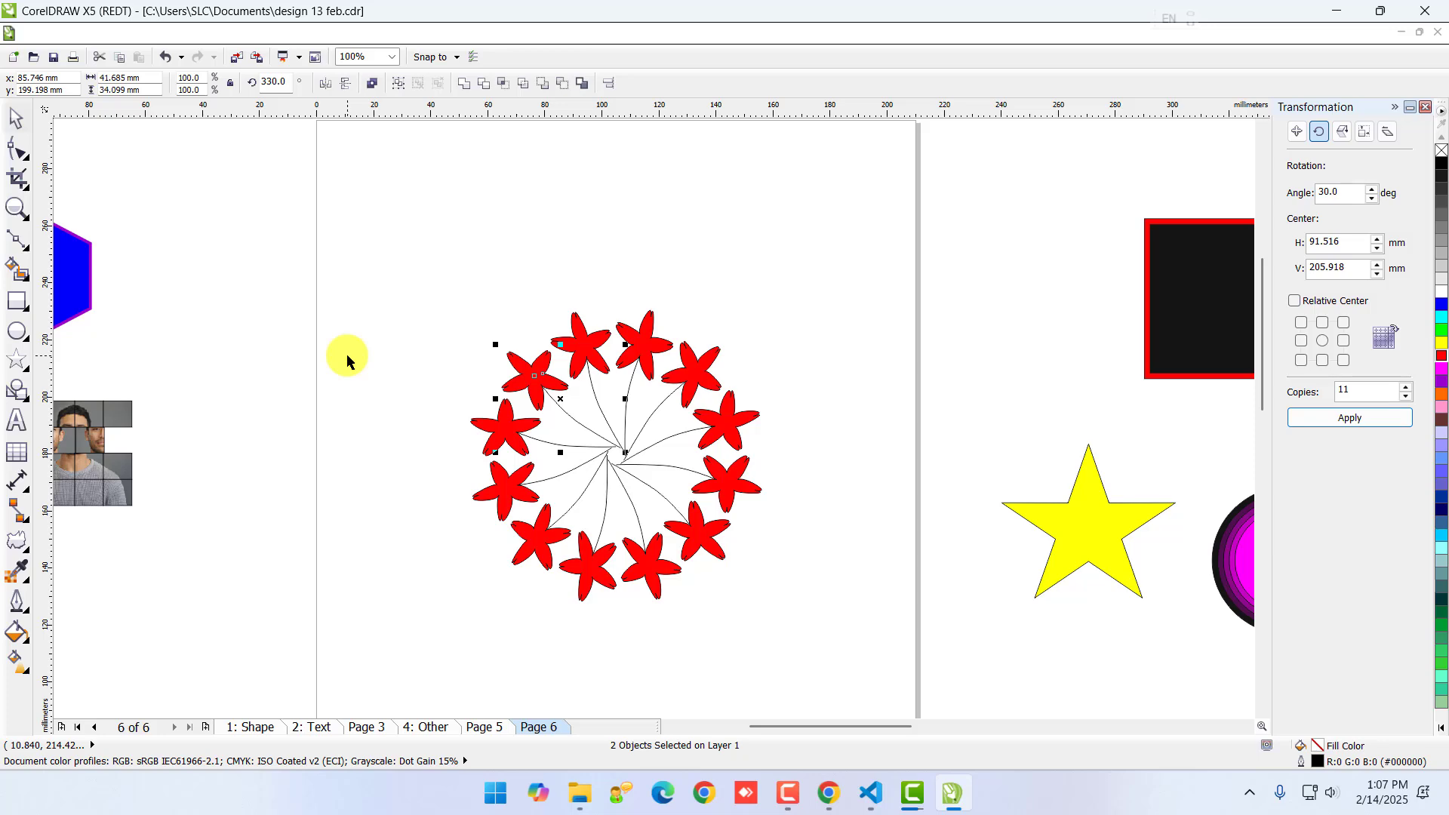
scroll(658, 501, "up", 2)
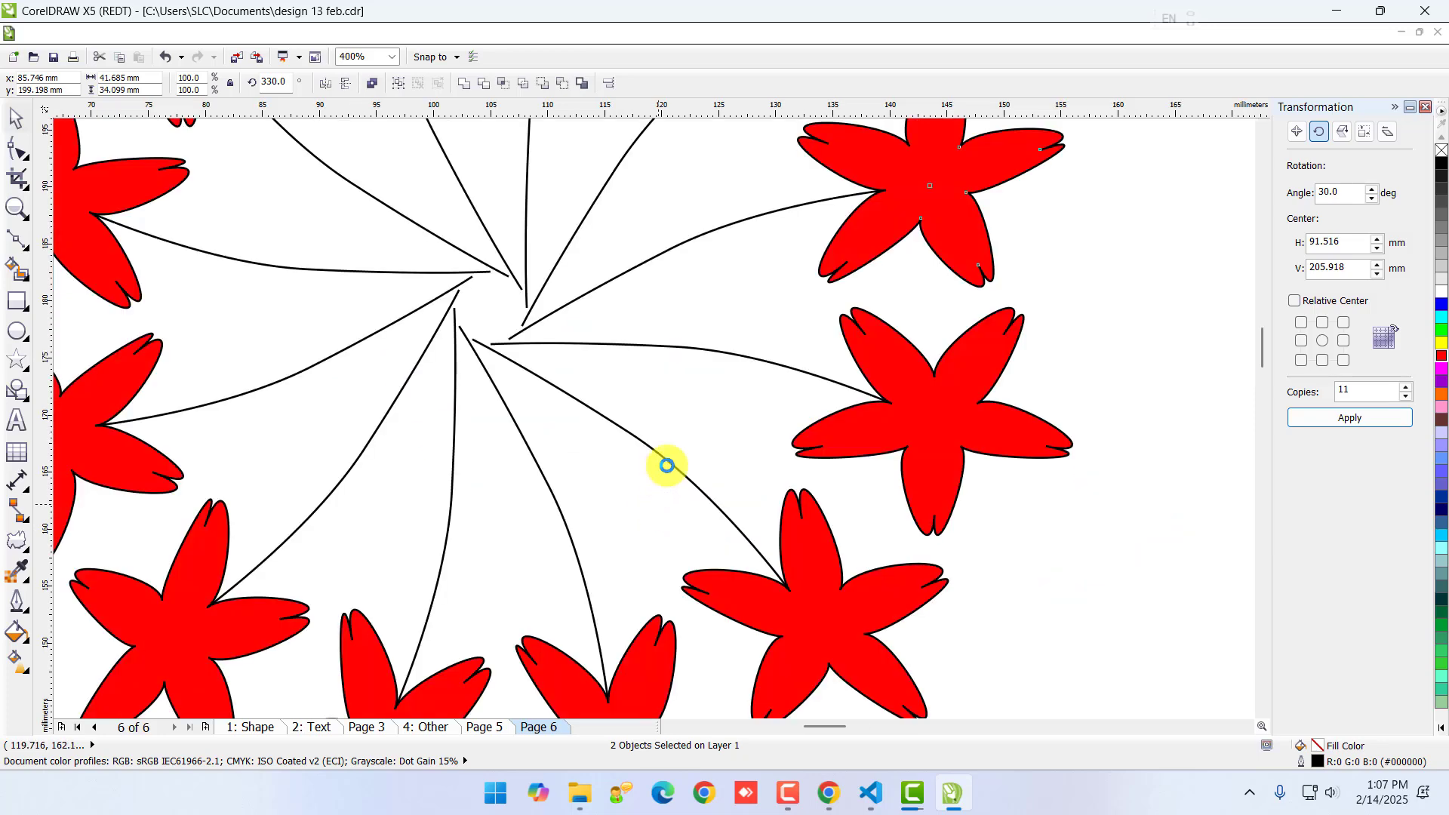
key("ctrl+z")
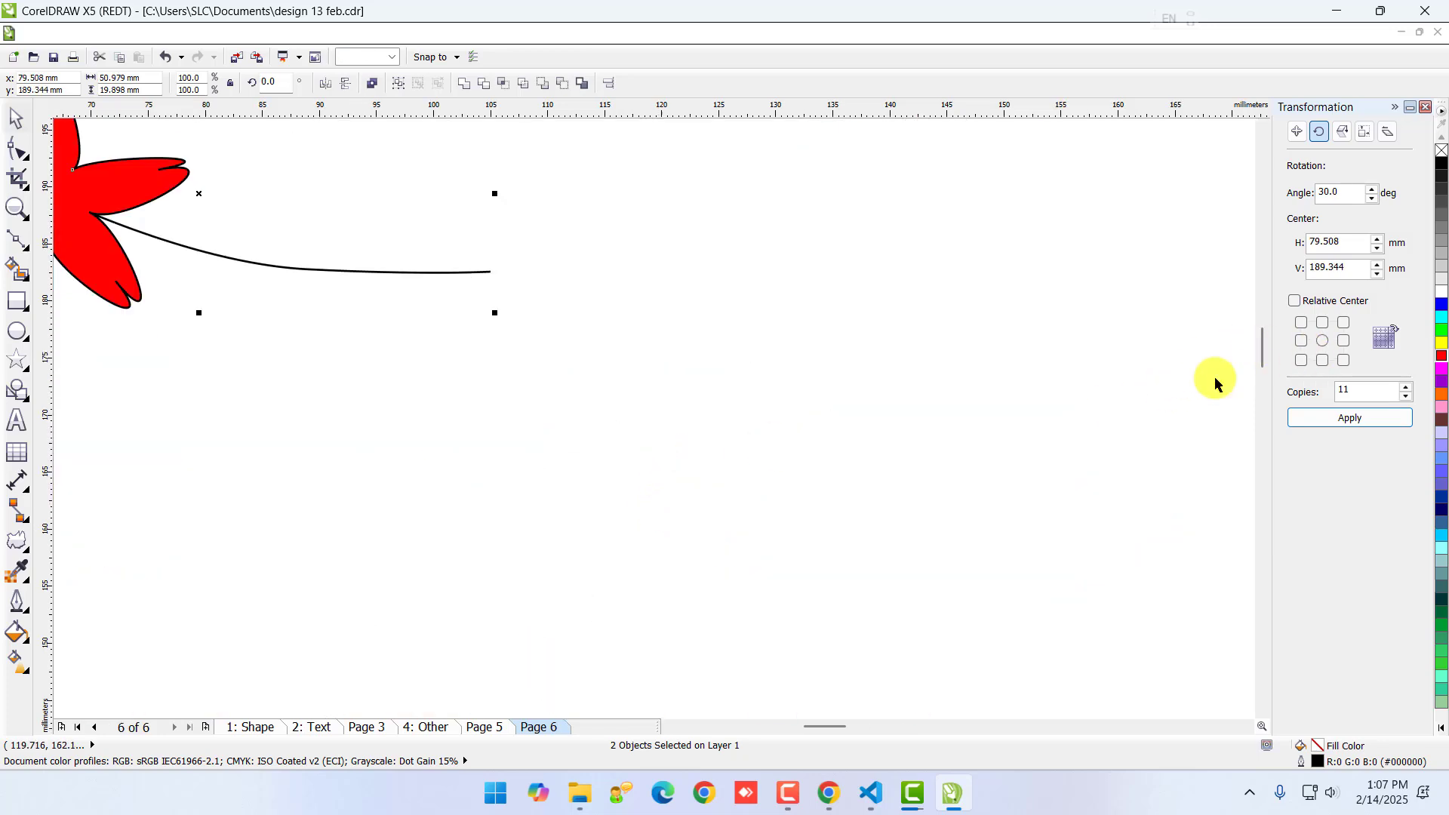
- Try 11 copies of the flower and stem rotated by 30° about the selection's upper-left corner, and undo them
scroll(987, 415, "down", 2)
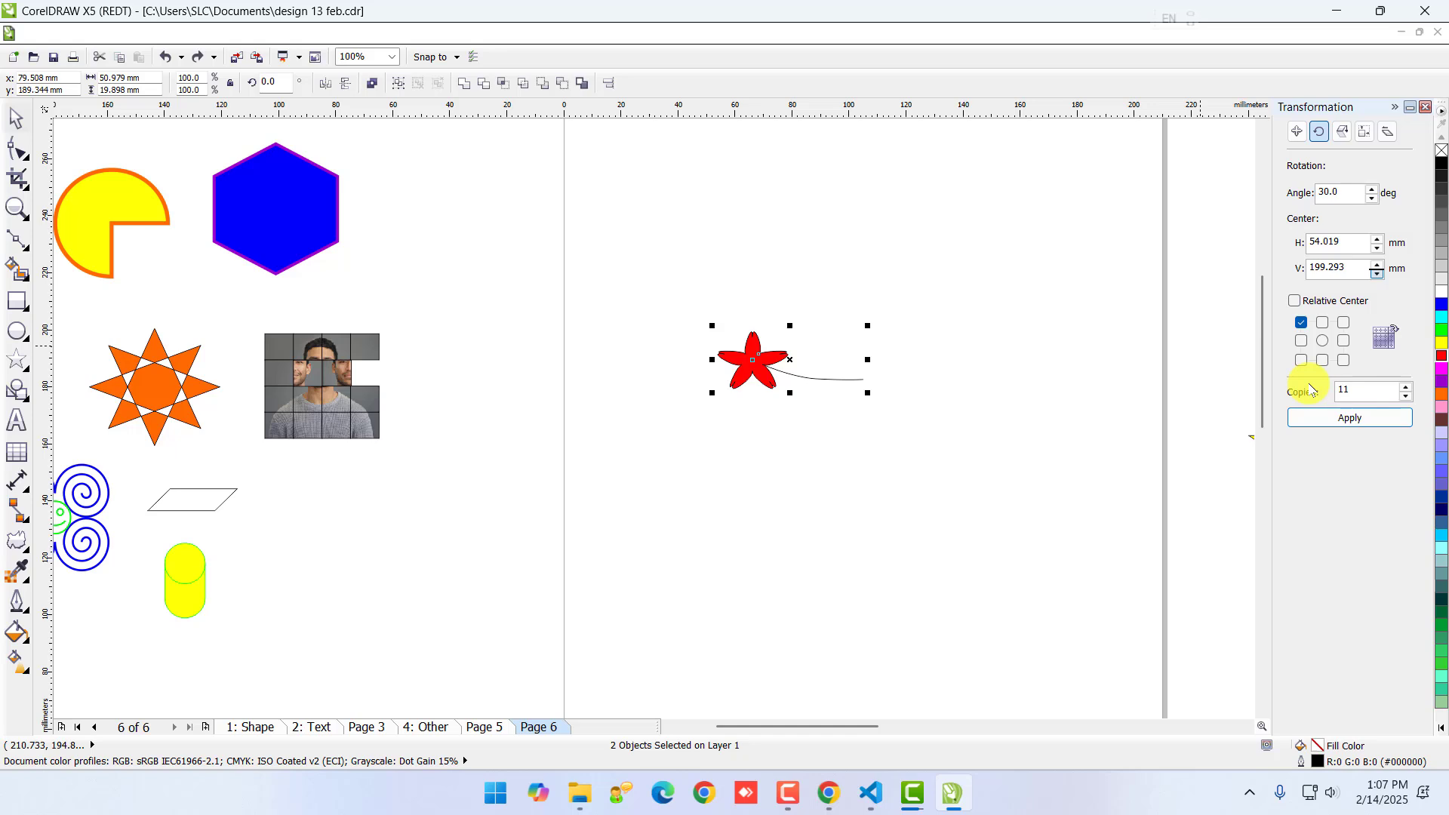
scroll(1008, 392, "up", 2)
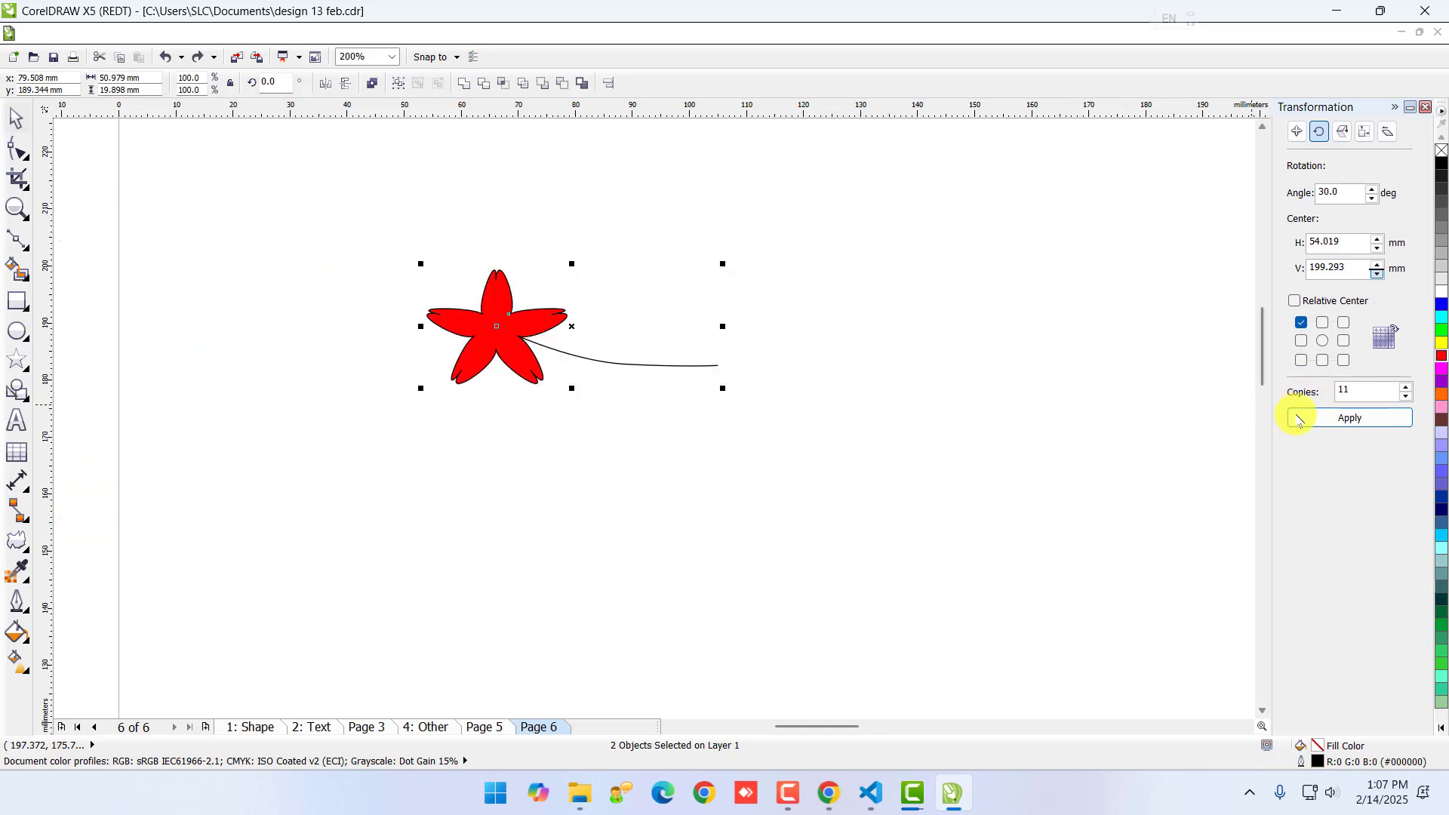
left_click(1341, 420)
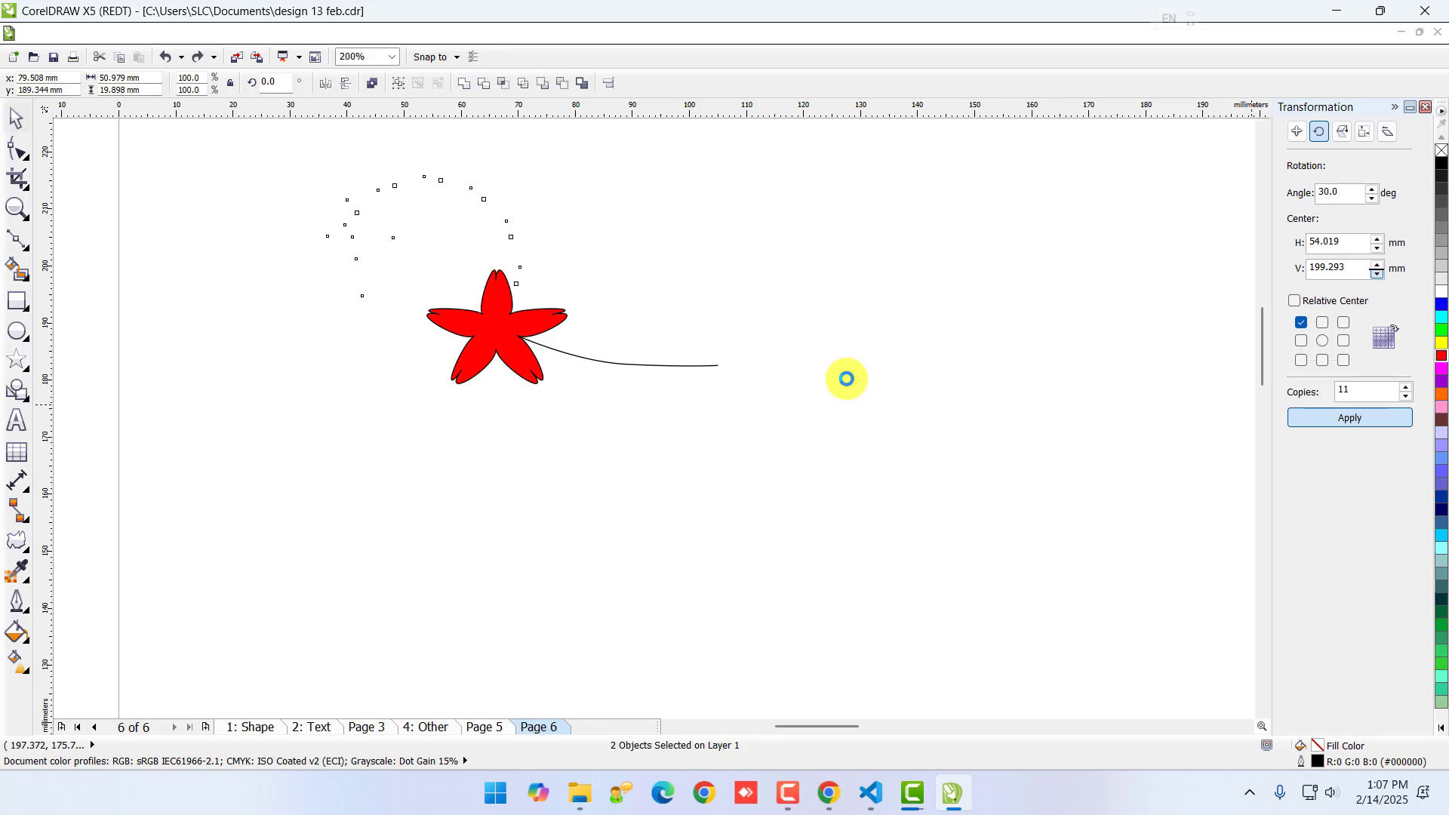
scroll(838, 378, "down", 4)
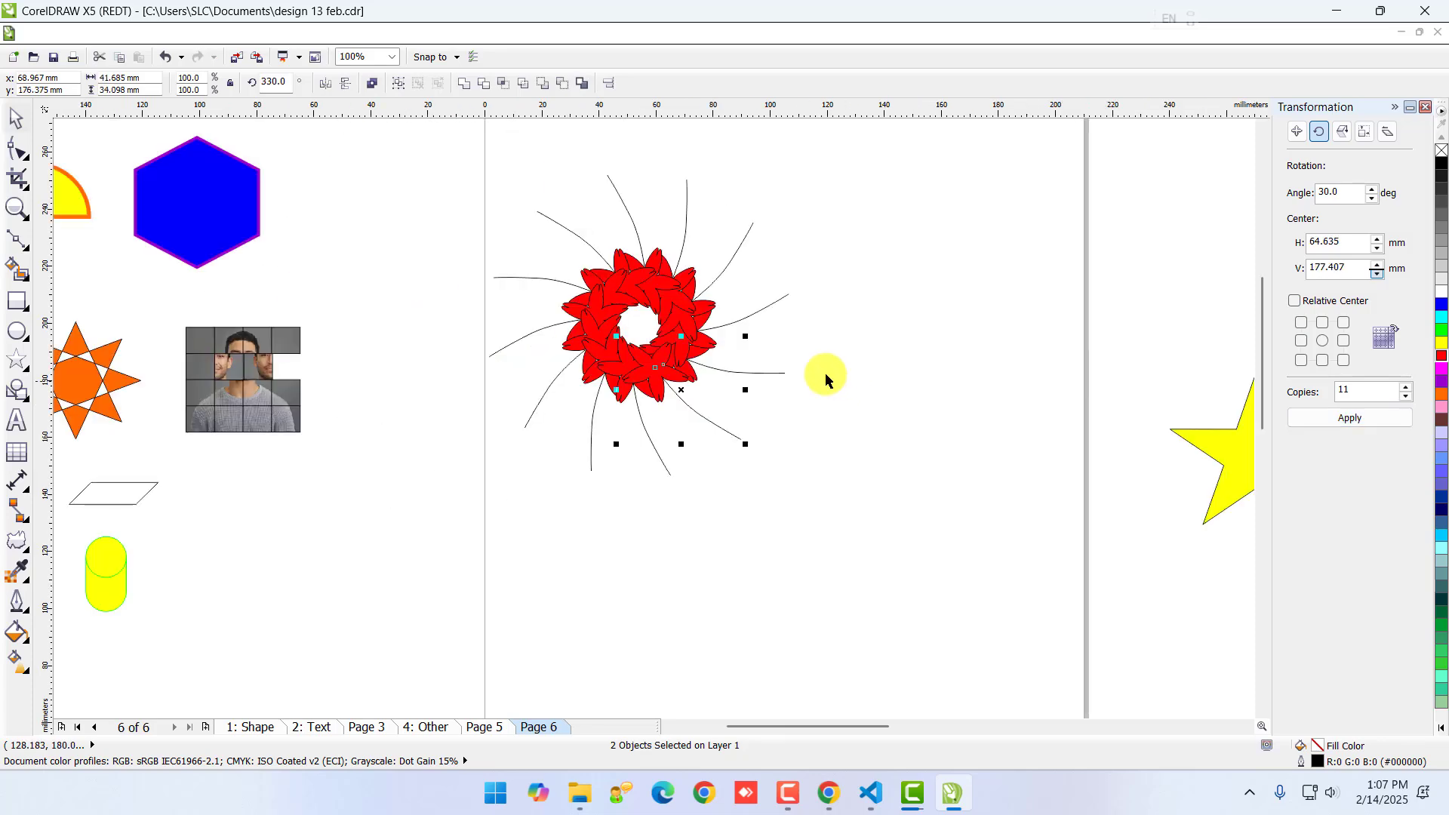
scroll(784, 324, "up", 2)
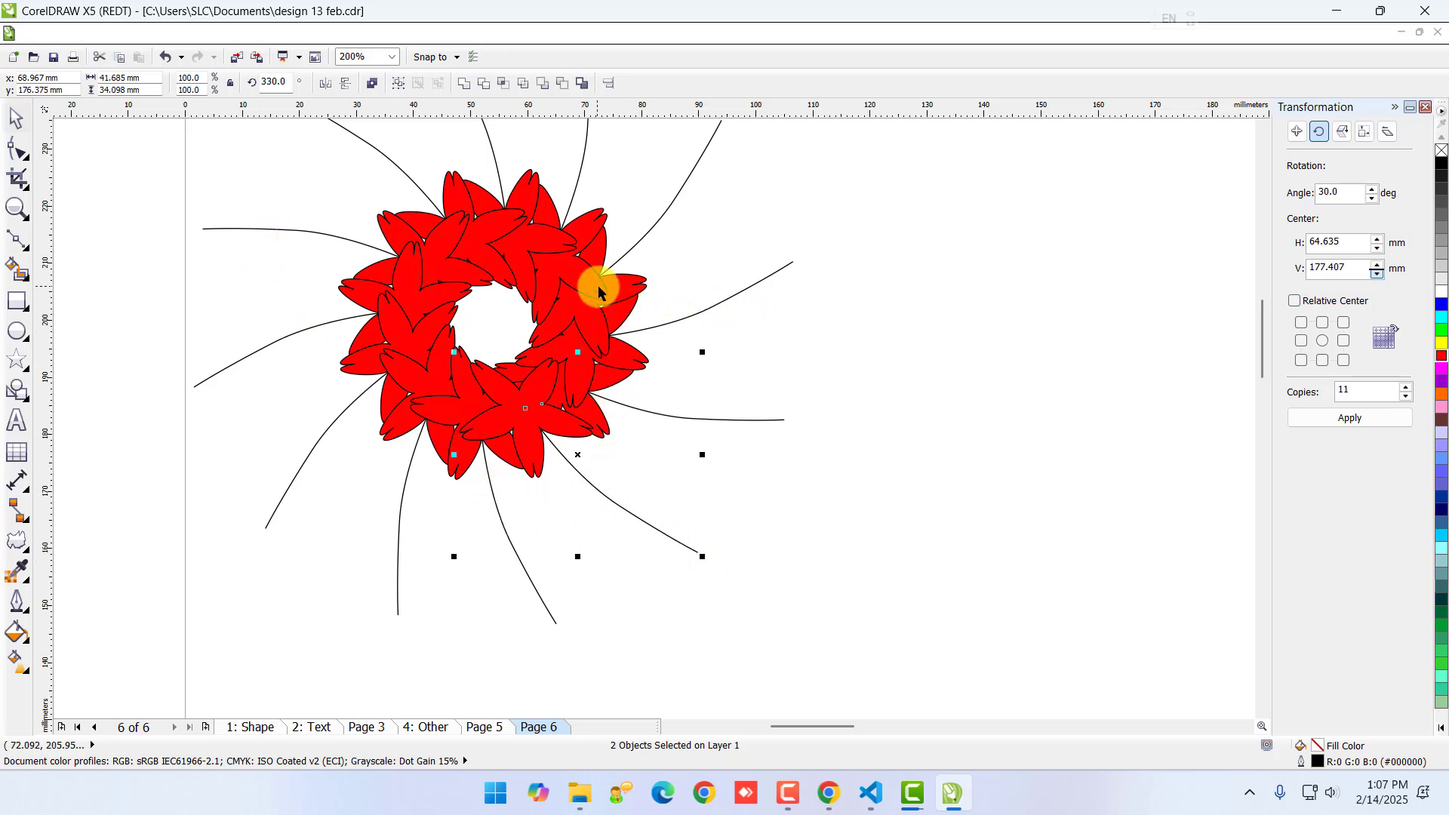
scroll(601, 295, "down", 2)
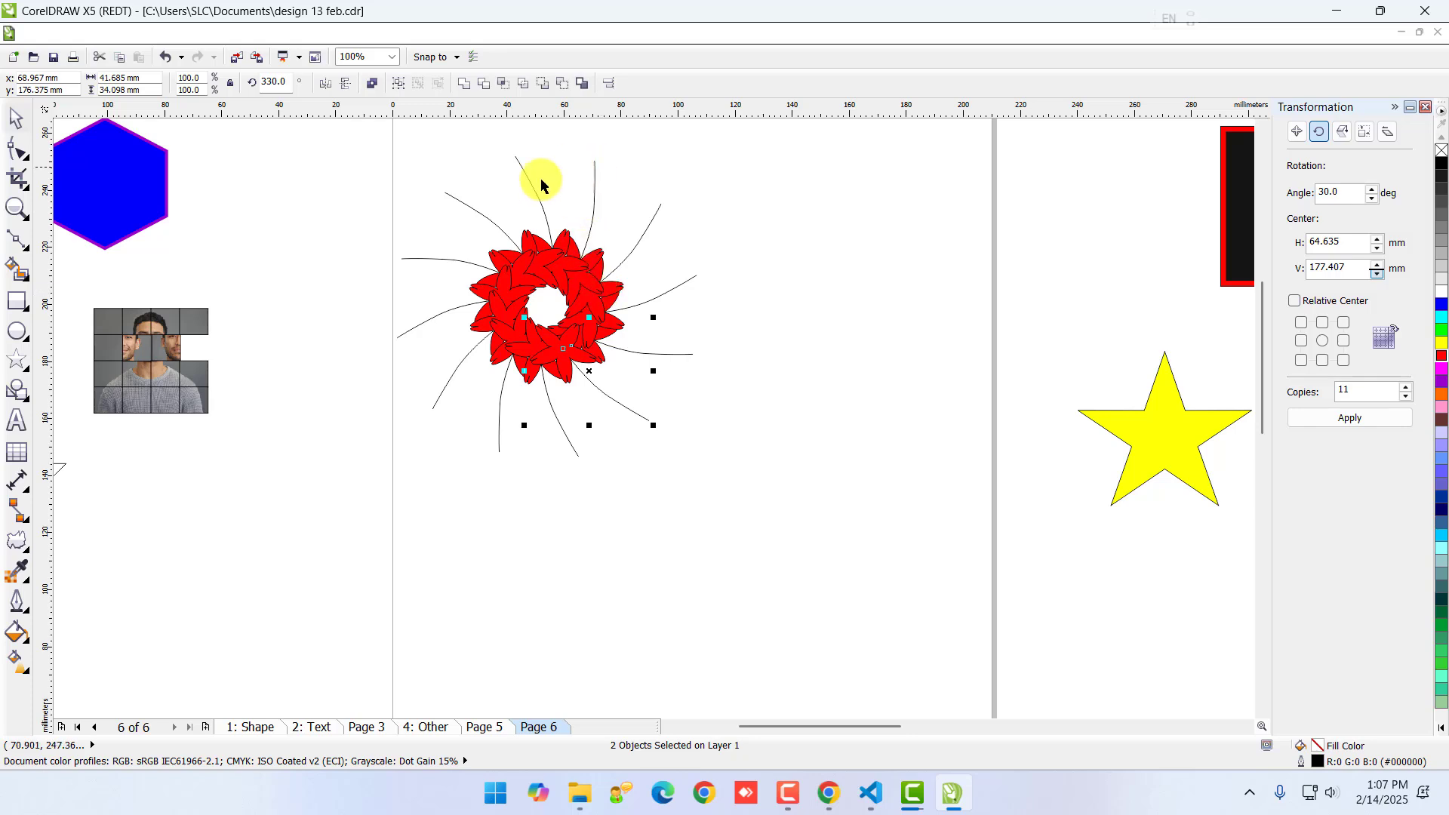
scroll(500, 260, "up", 2)
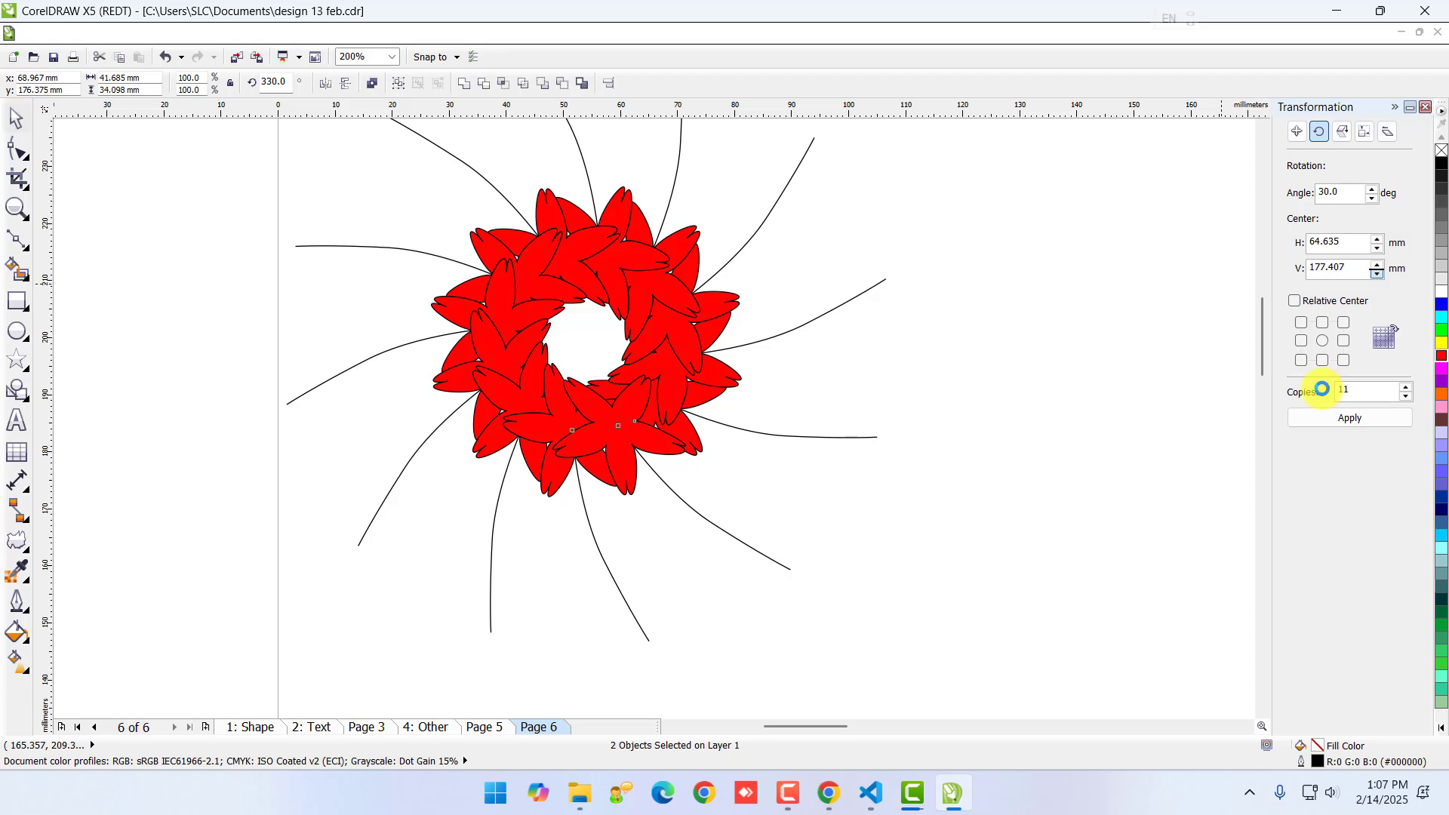
left_click(701, 326)
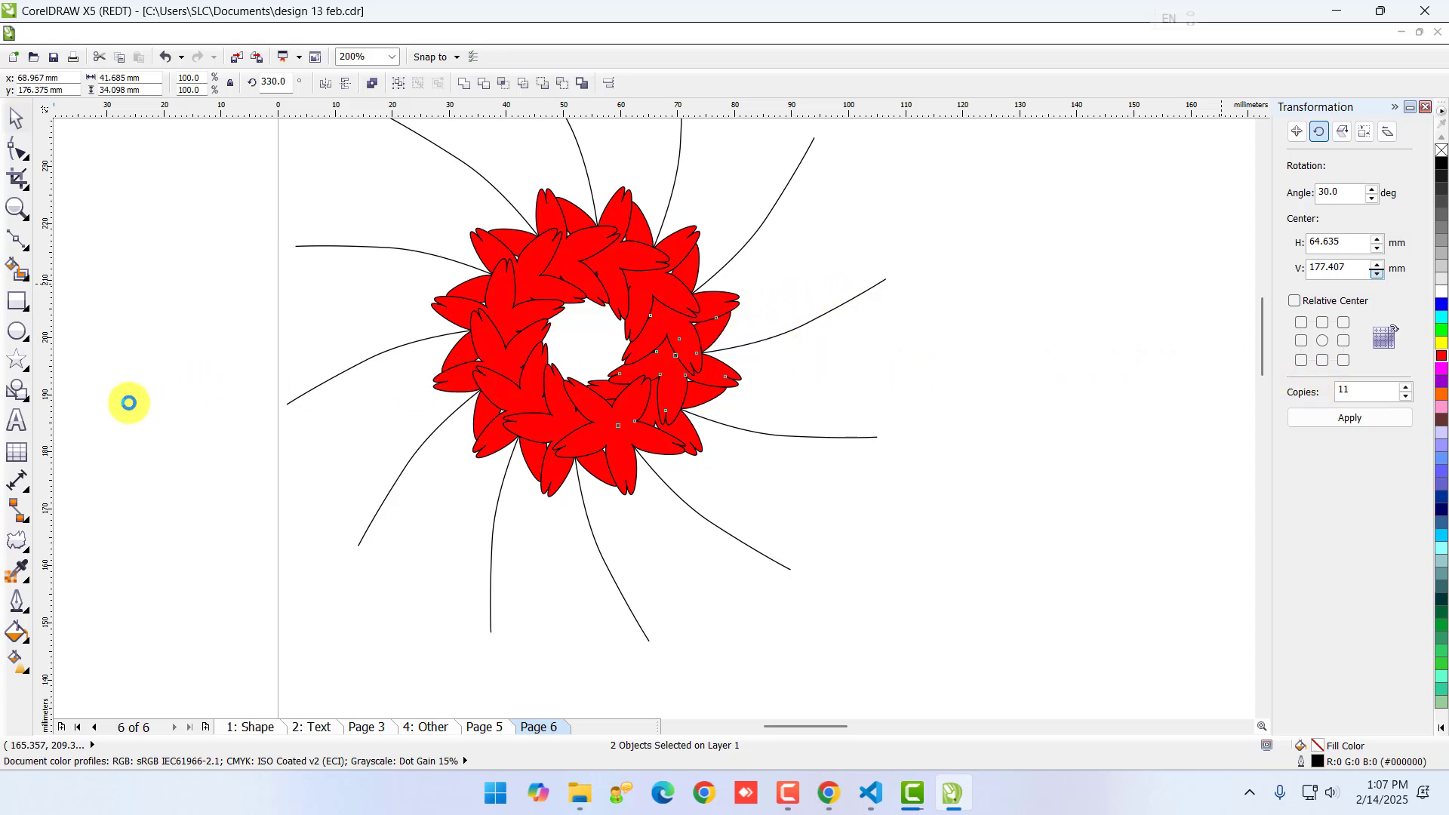
key("ctrl+z")
left_click(18, 542)
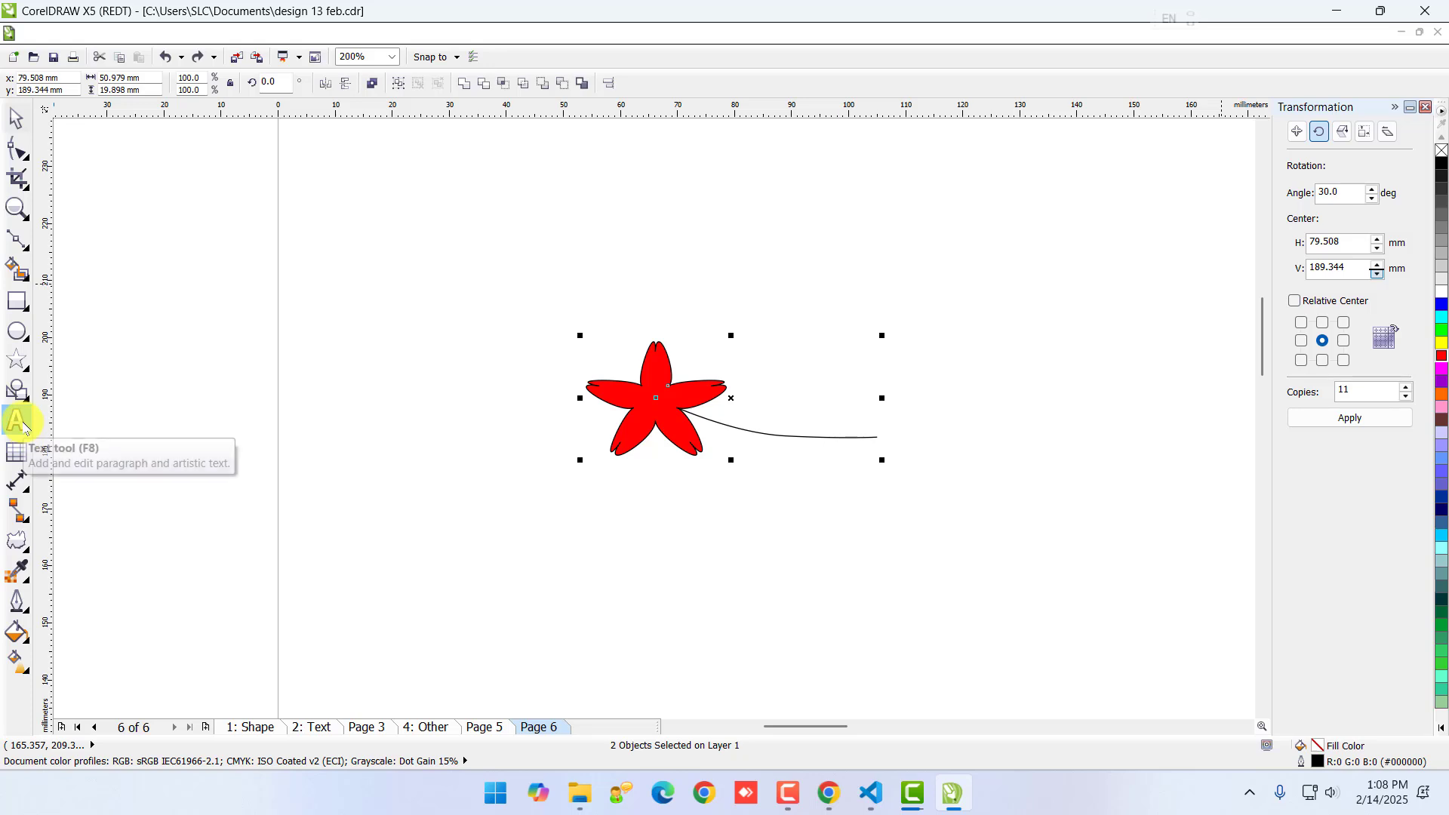
left_click(18, 542)
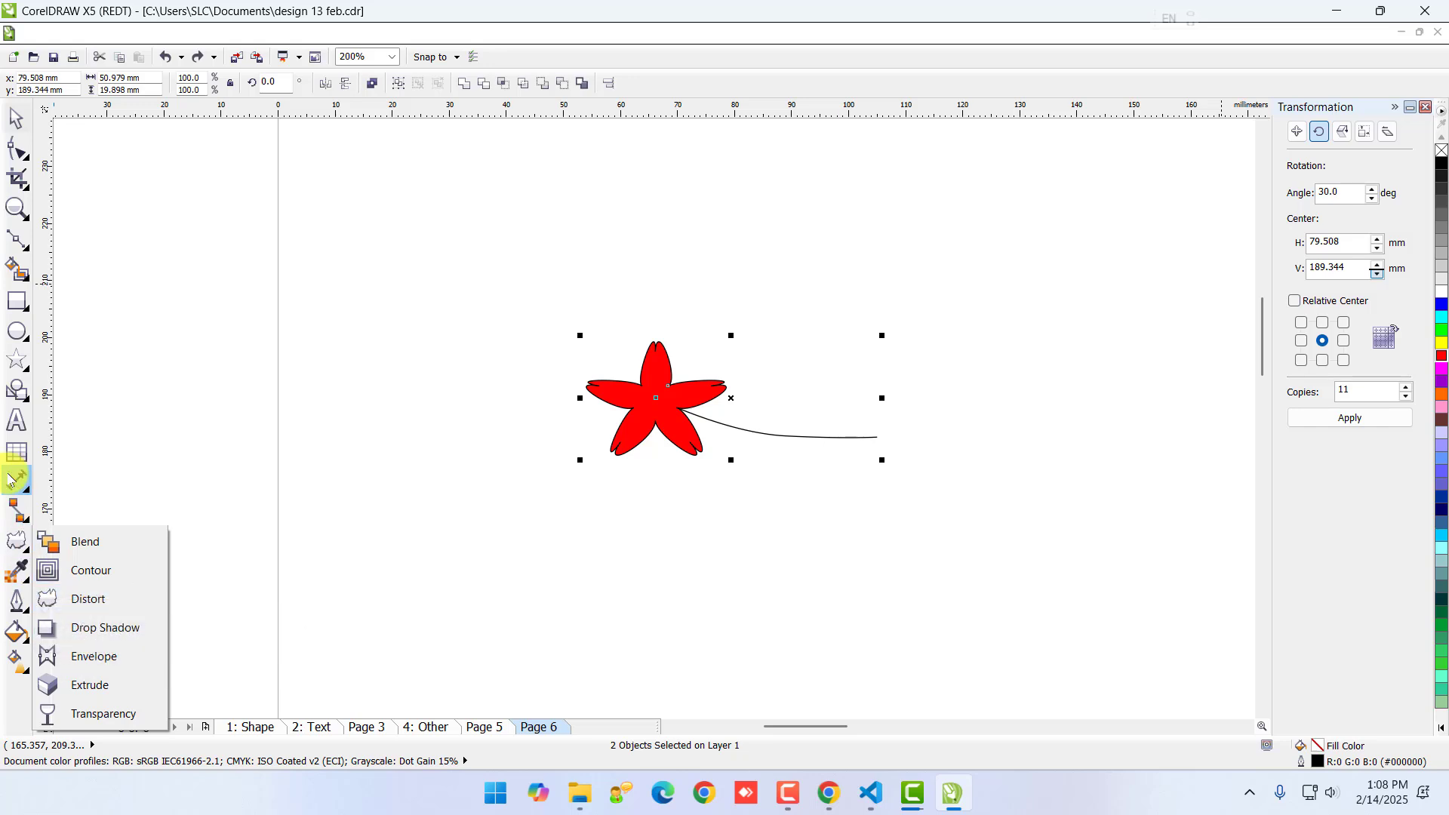
left_click(17, 420)
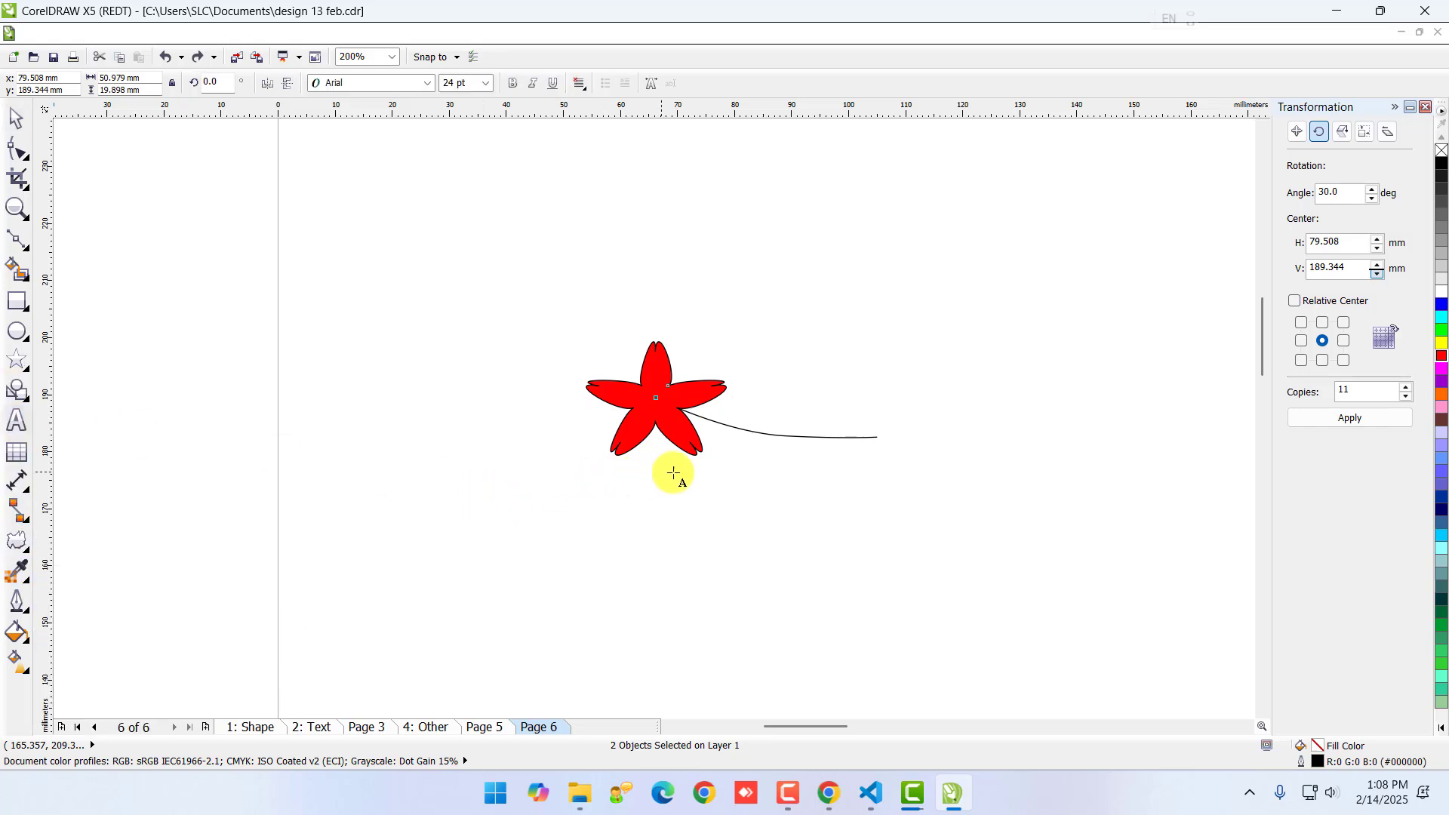
- Delete the stem curve beside the red flower
left_click(16, 118)
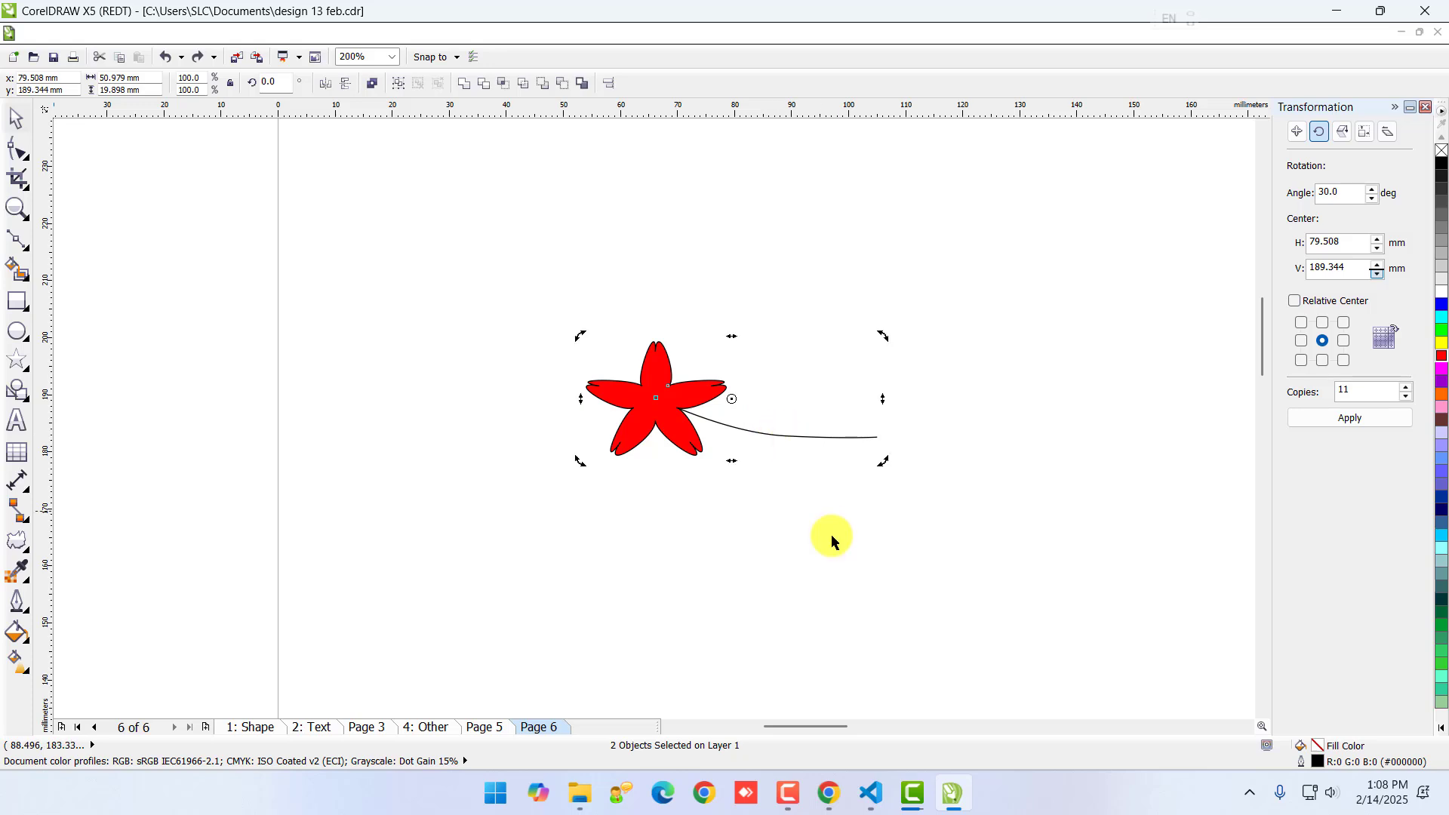
left_click(802, 437)
left_click(811, 435)
key("Delete")
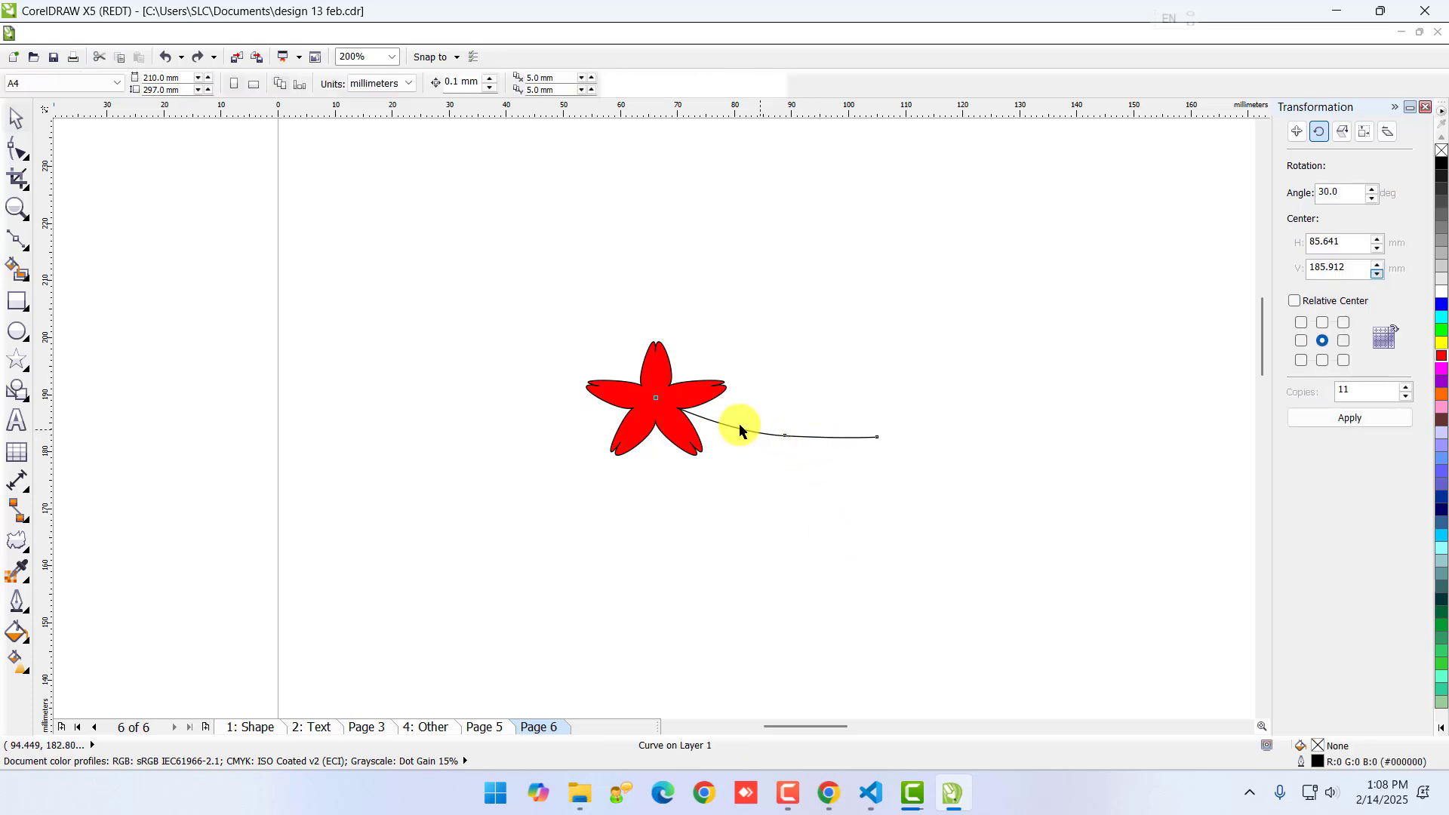
- Add a drop shadow to the red flower, offset about 0.9 mm to the right and 0.3 mm down
scroll(676, 396, "up", 1)
left_click(652, 409)
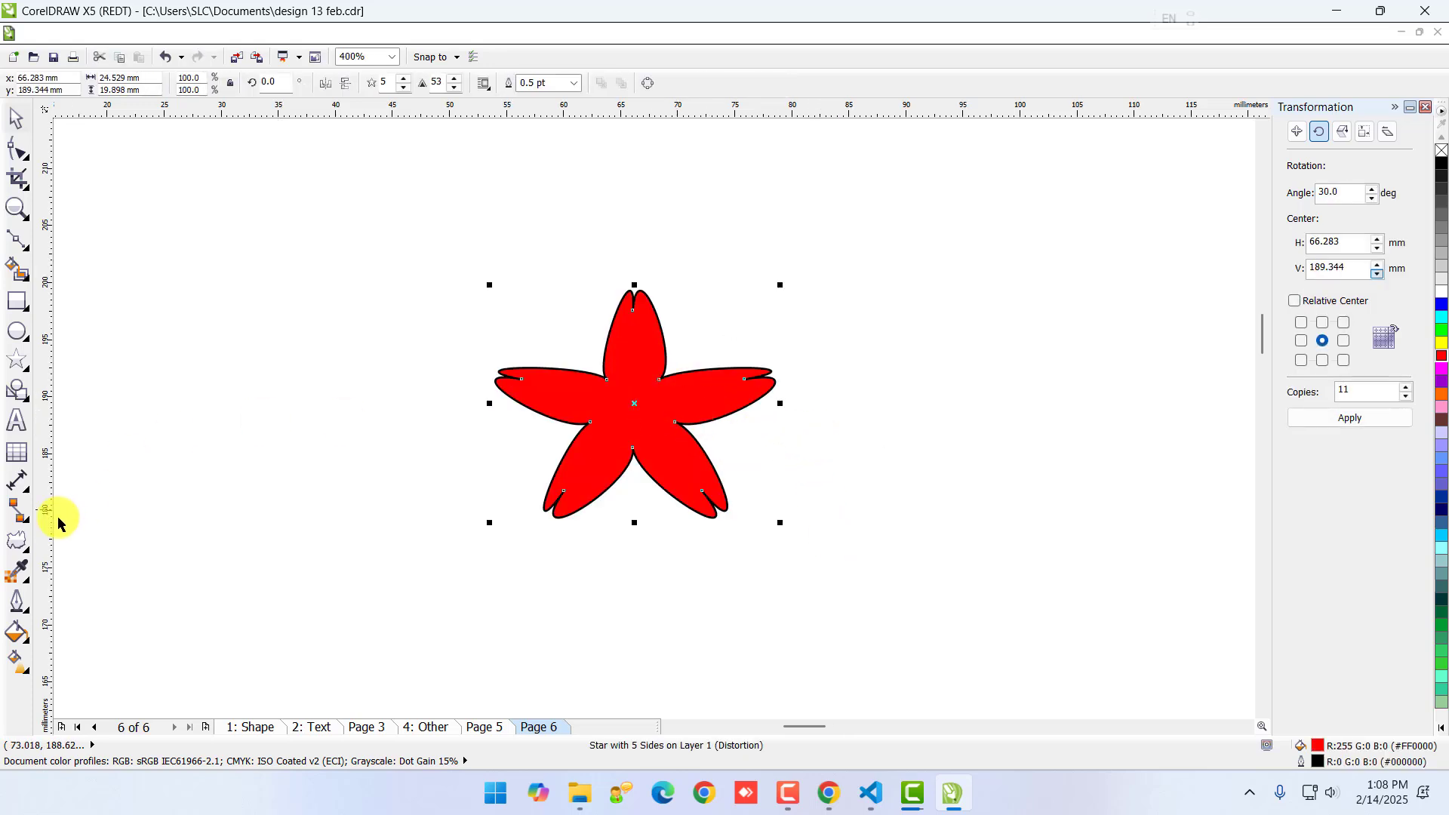
left_click(25, 545)
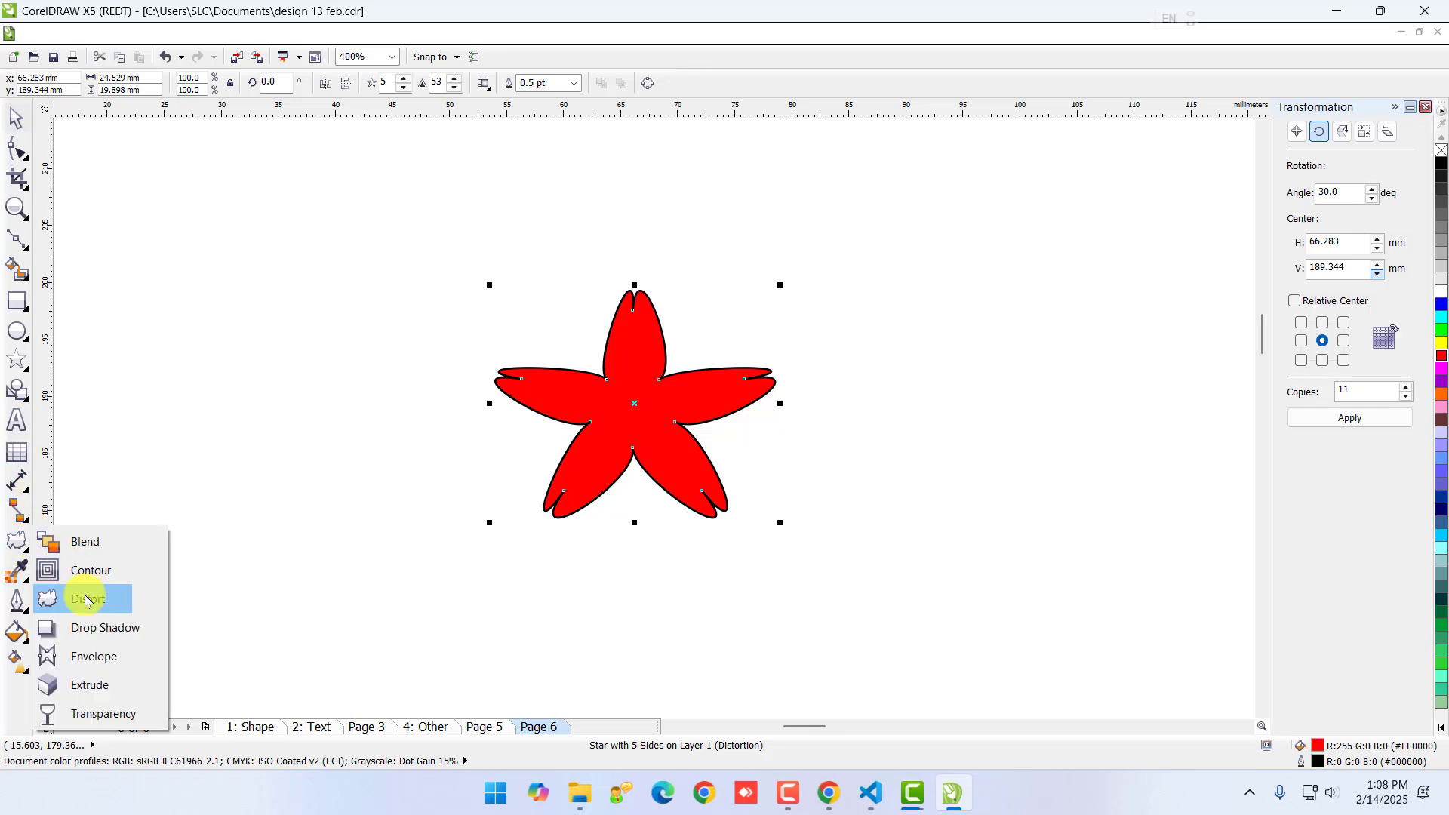
left_click(83, 628)
left_click_drag(687, 420, 778, 455)
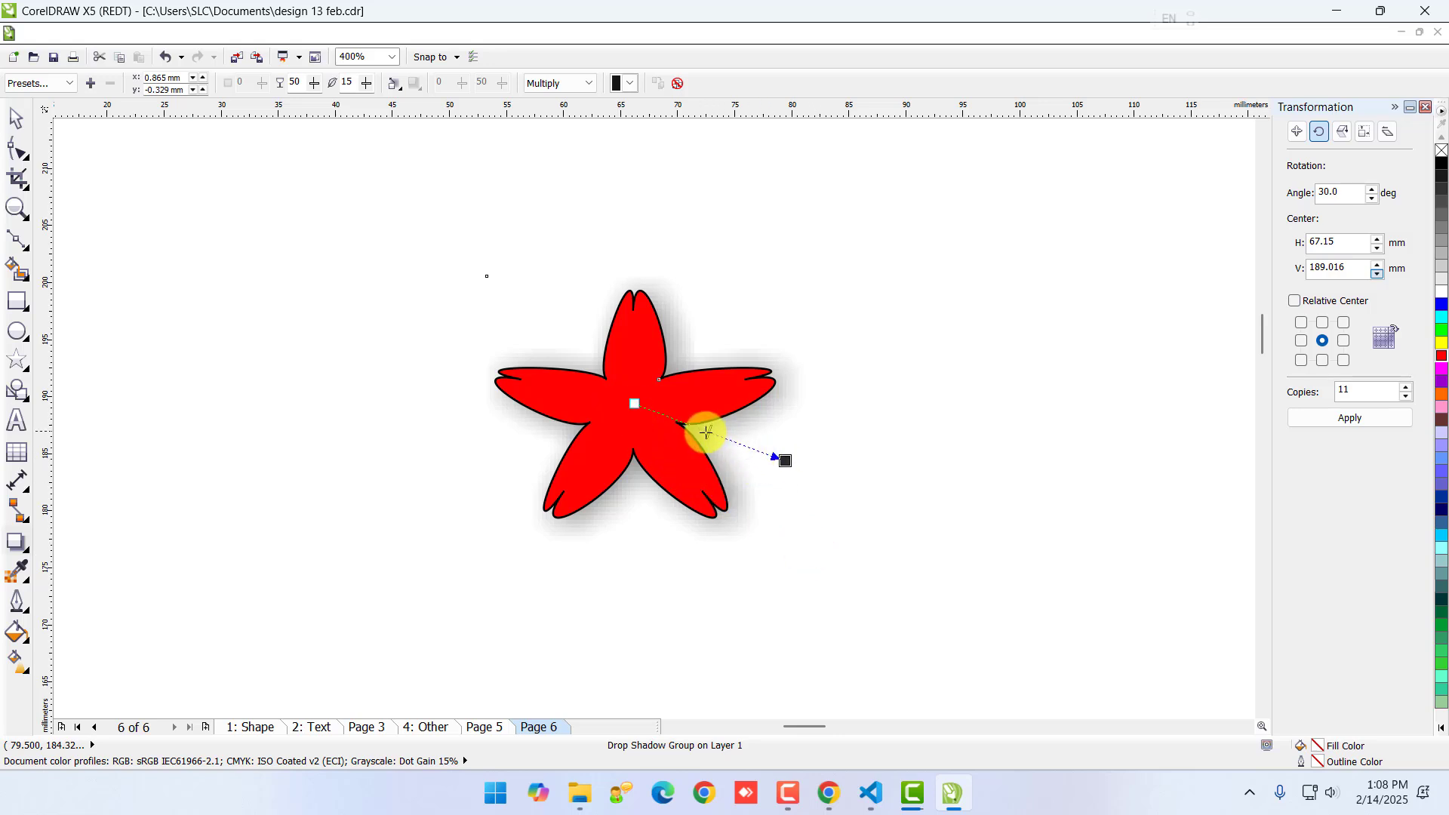
- Set the flower's drop shadow opacity to 68 and its colour to orange
left_click_drag(706, 434, 675, 424)
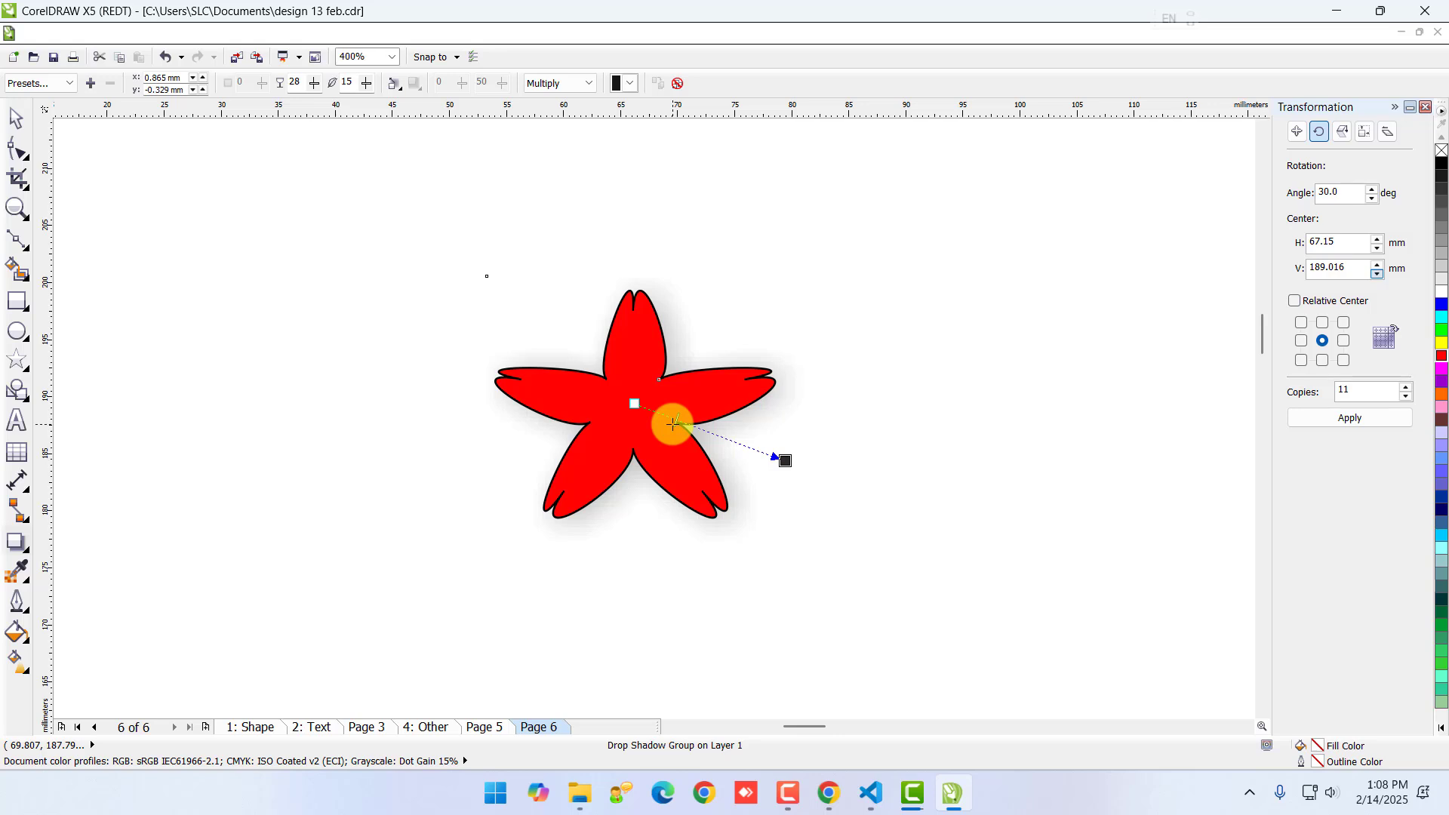
left_click_drag(672, 424, 736, 441)
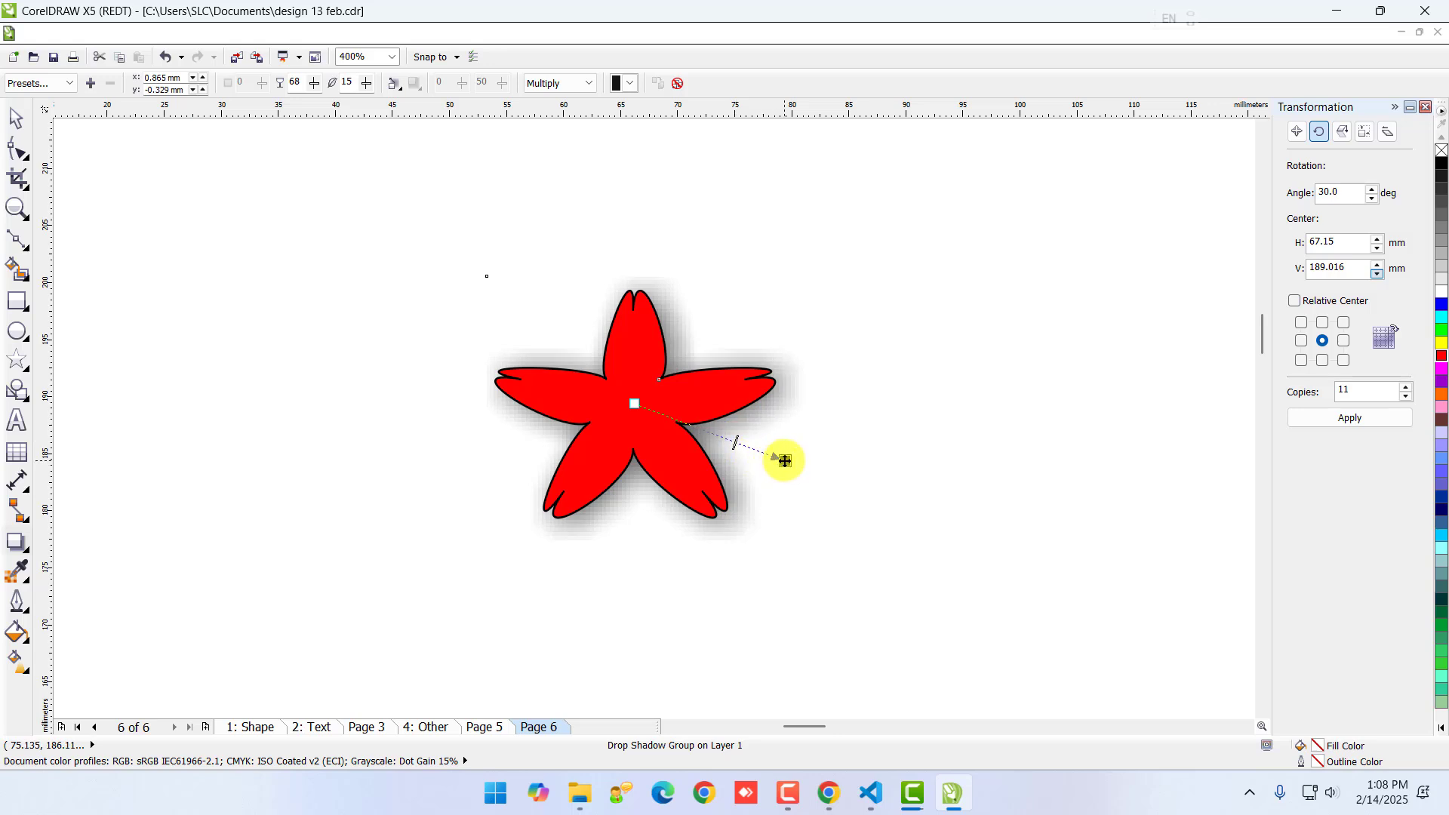
left_click(632, 84)
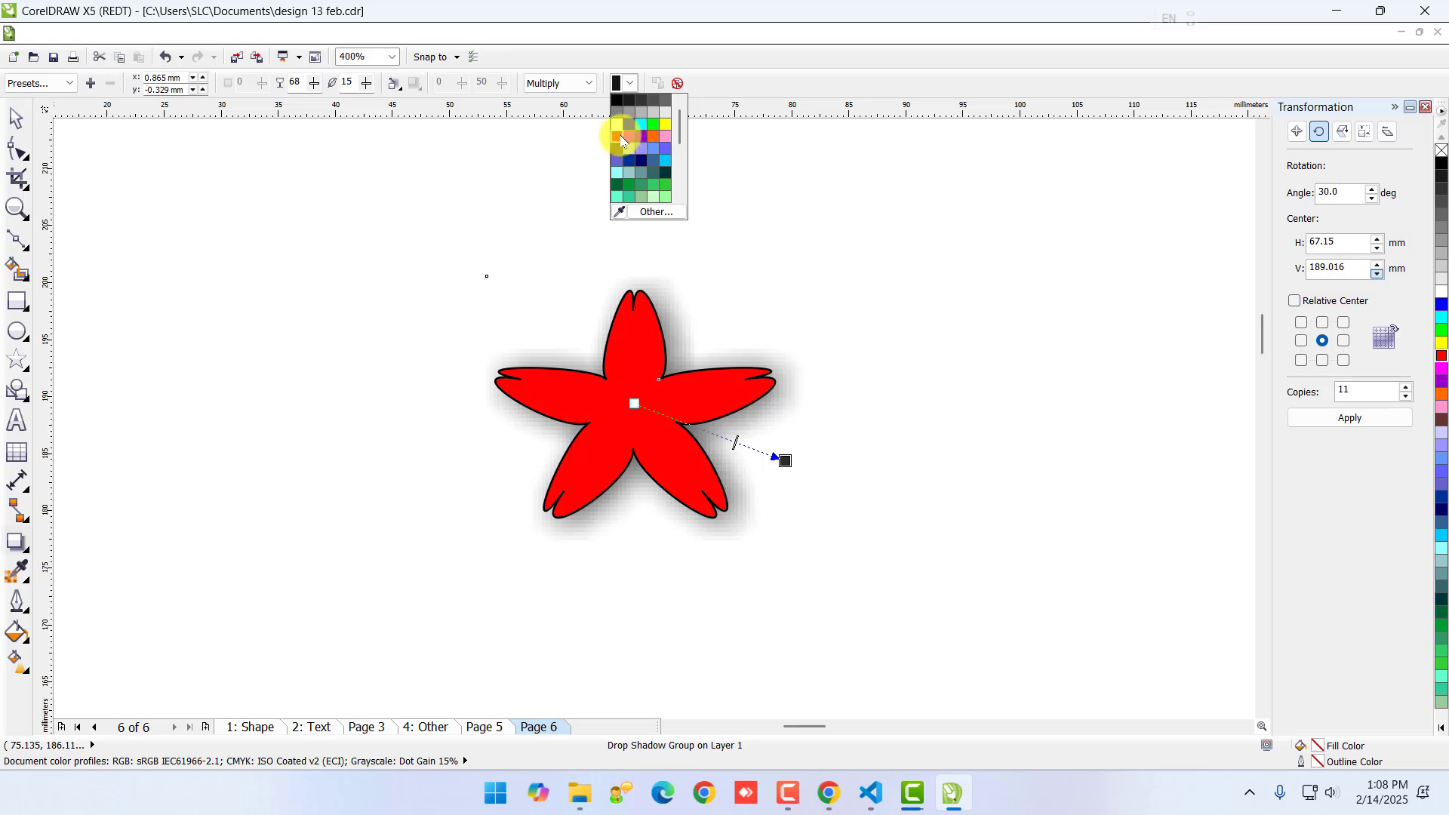
left_click(653, 142)
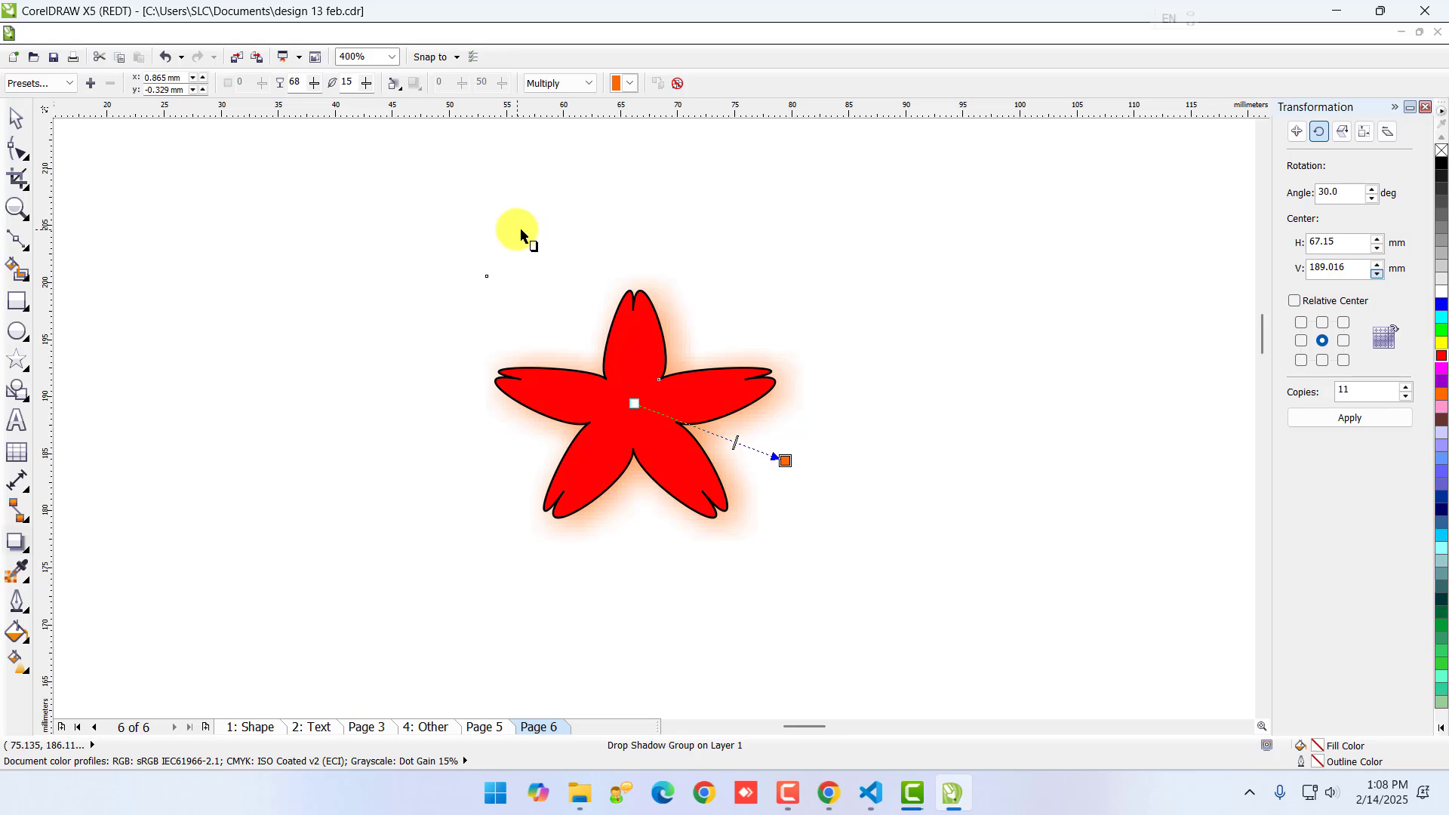
- Draw a rectangle about 78 mm wide and 49 mm high on the page above the red flower
left_click(15, 544)
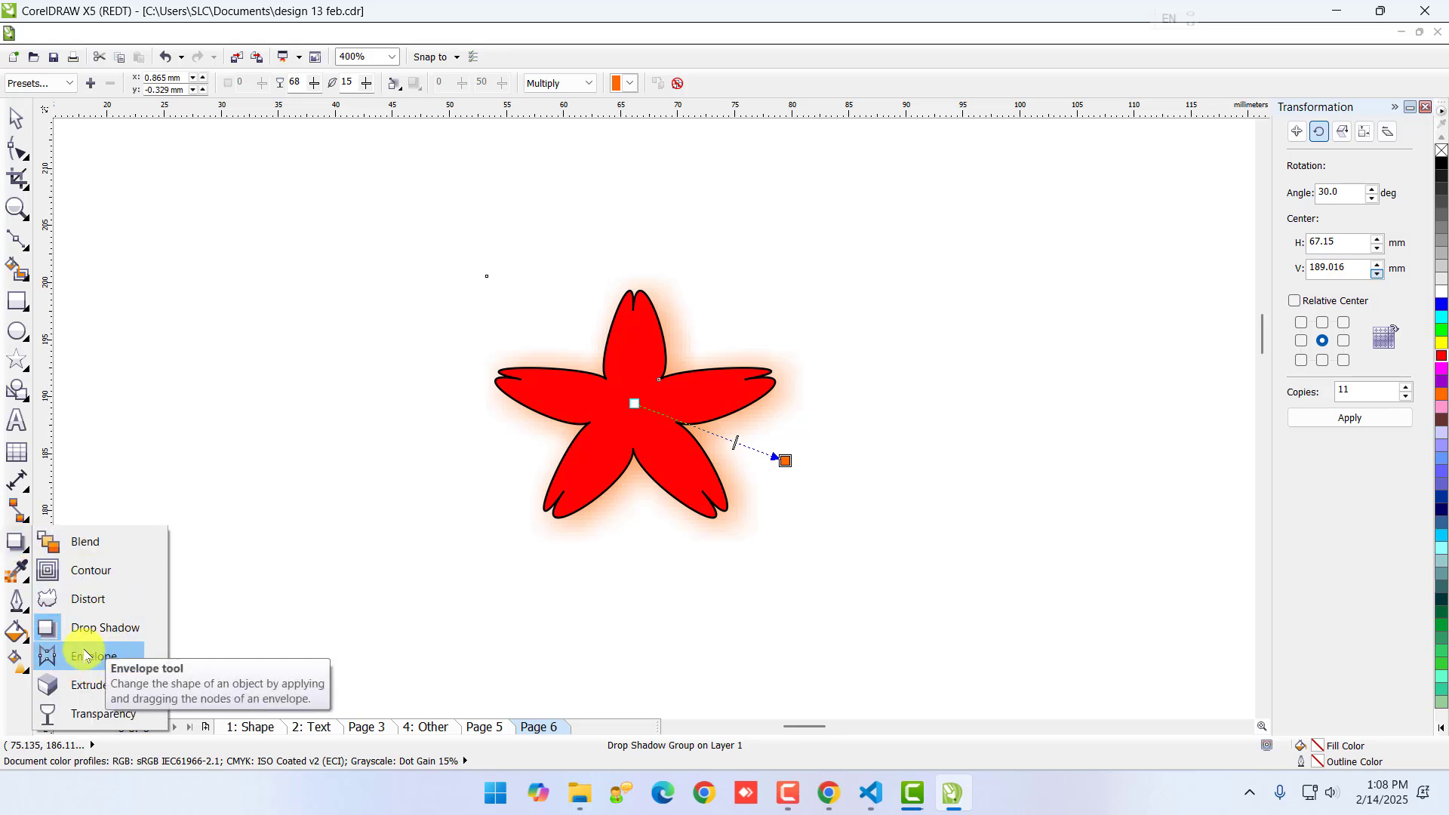
left_click(23, 303)
left_click(75, 298)
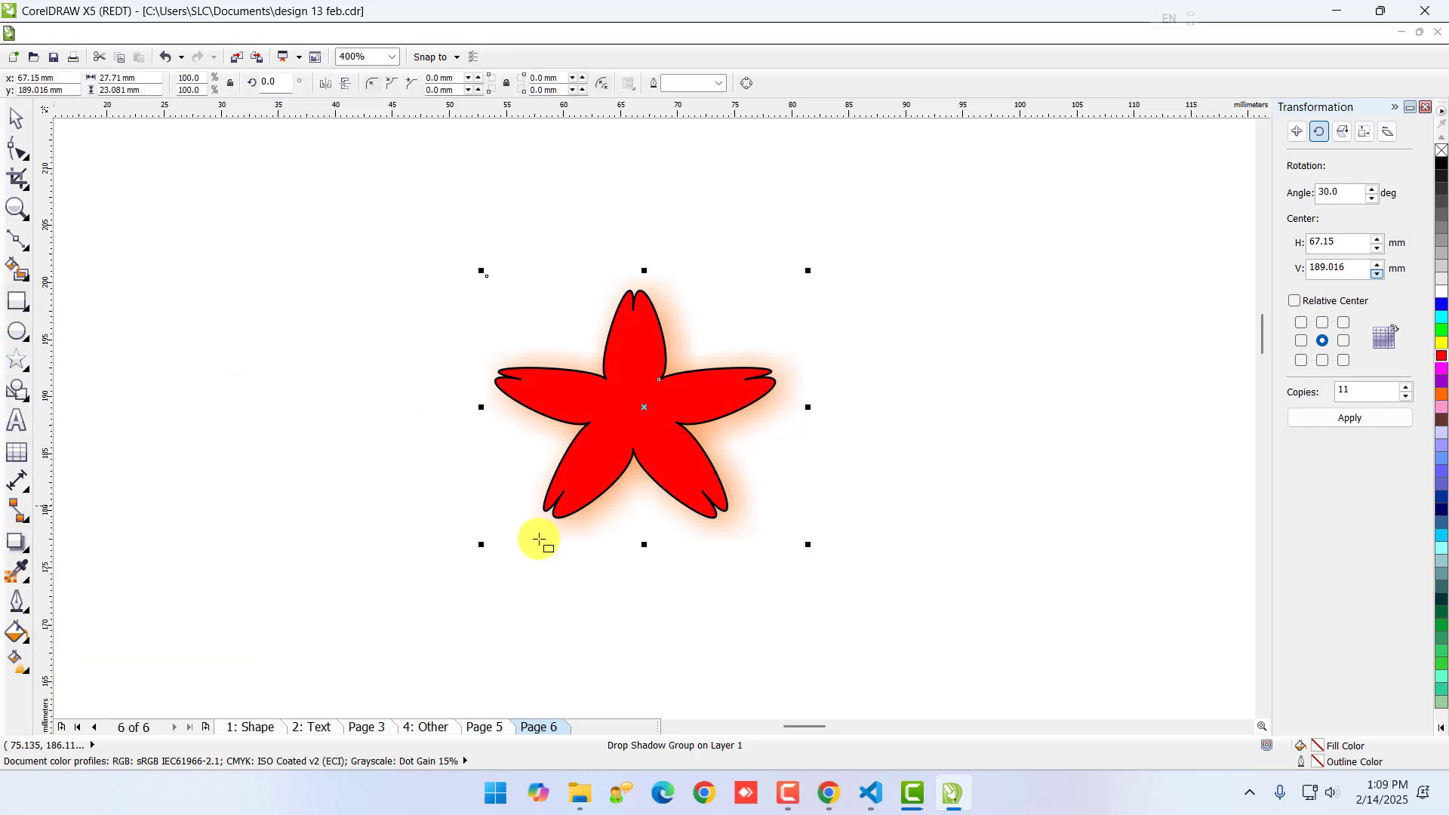
scroll(540, 540, "down", 1)
scroll(582, 640, "up", 1)
scroll(589, 580, "down", 3)
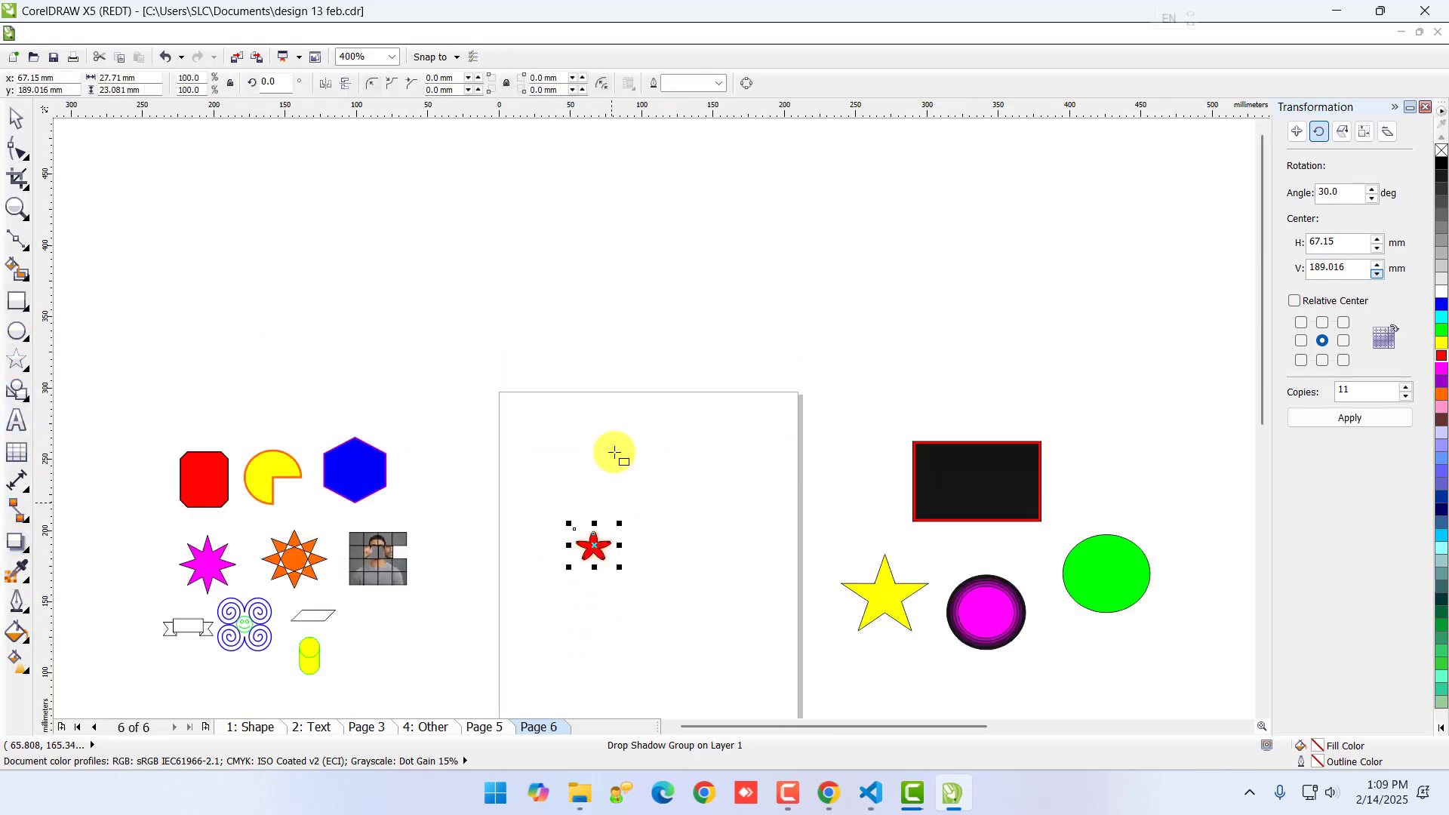
scroll(528, 479, "up", 3)
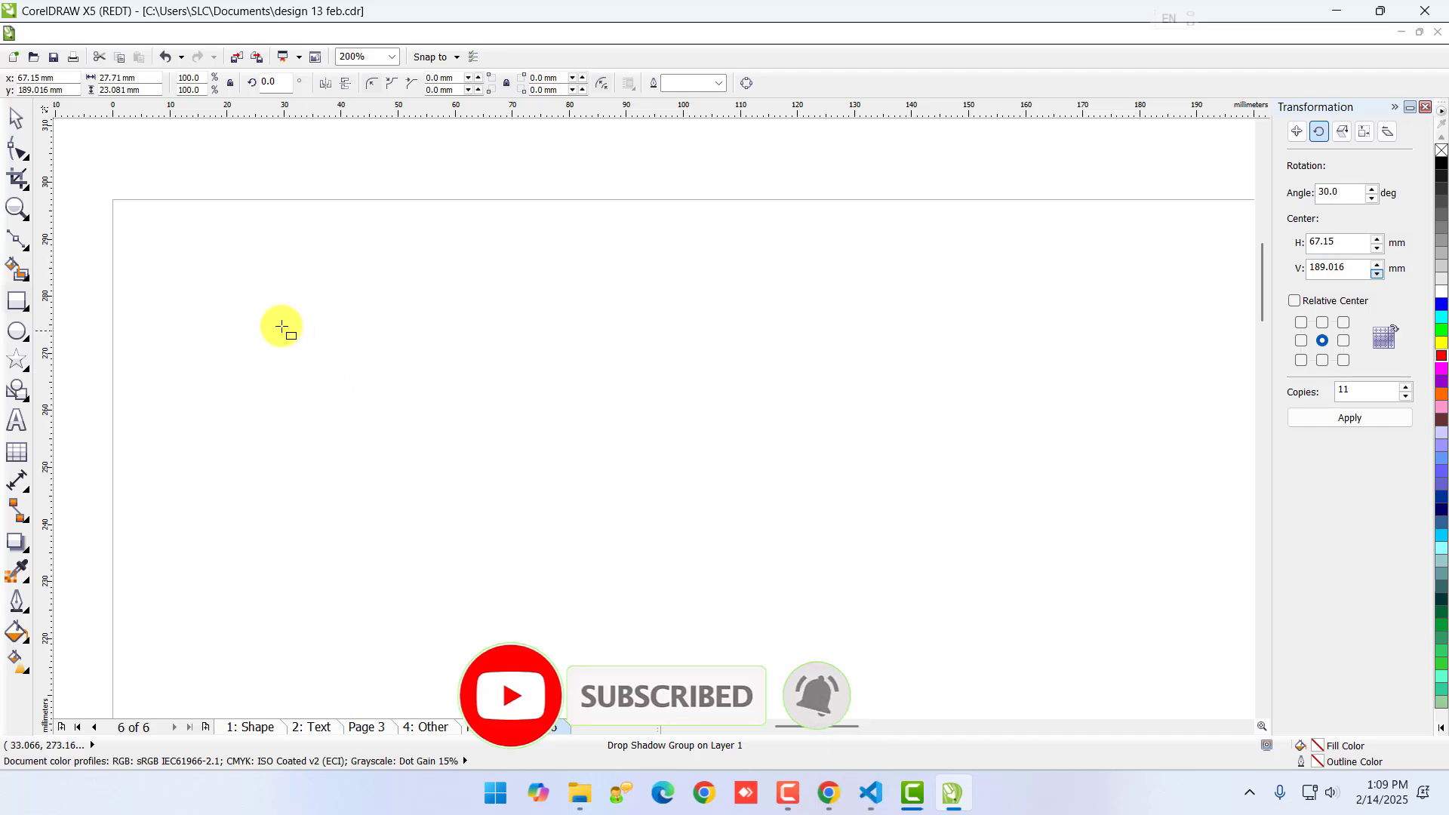
left_click_drag(267, 314, 713, 592)
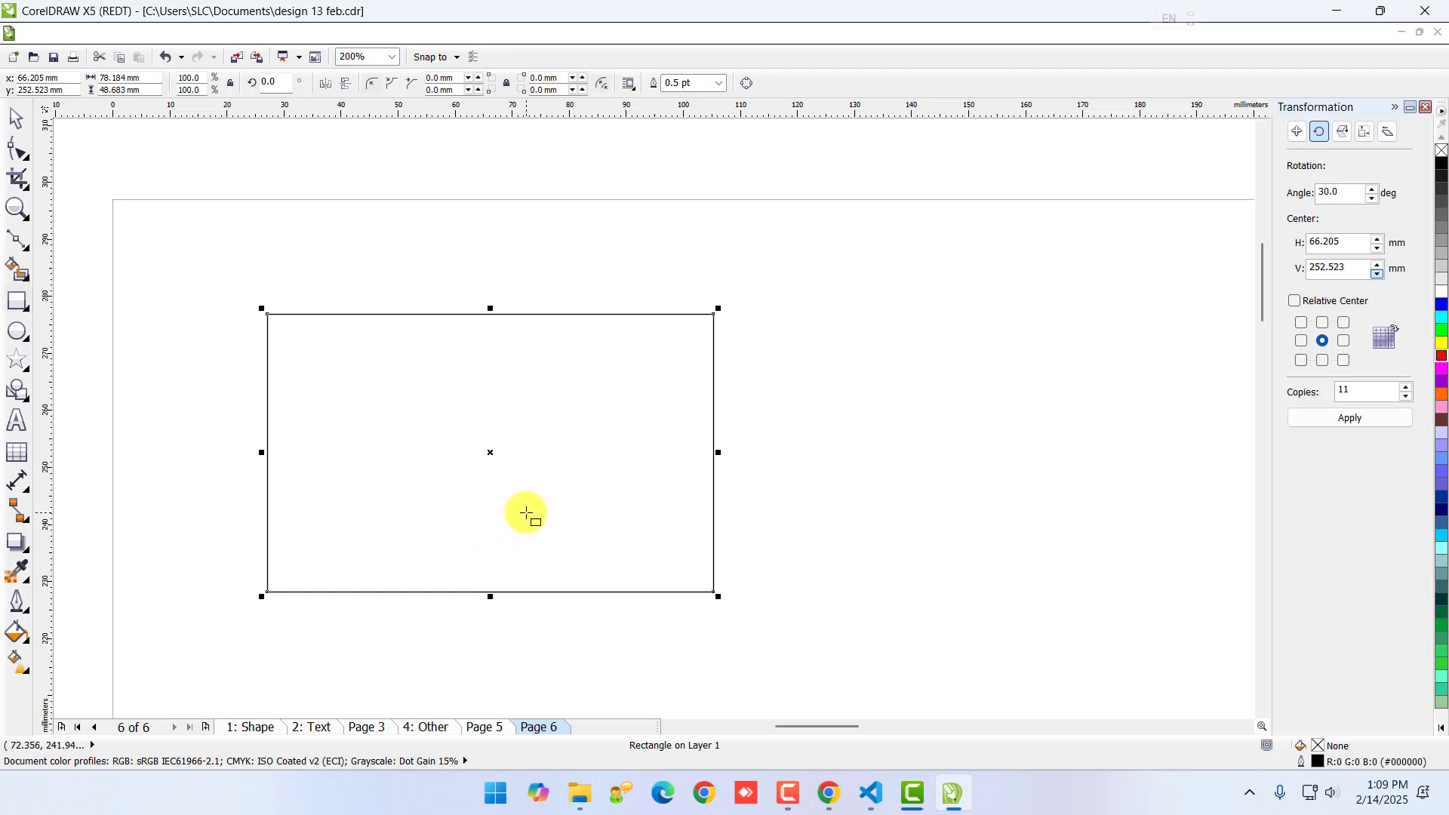
- Duplicate the rectangle in place so the copy lies exactly on top of the original
key("ctrl+d")
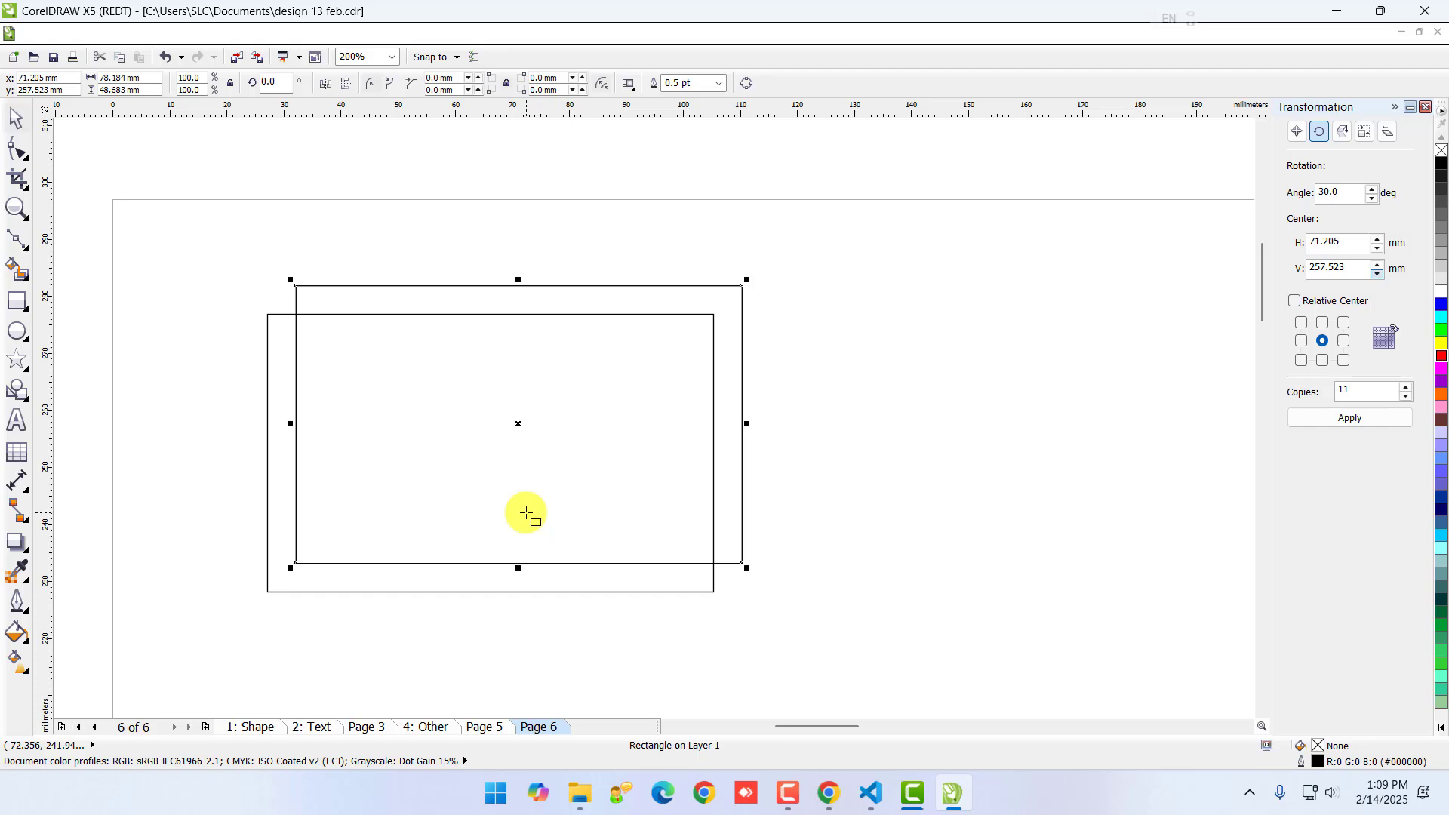
key("ctrl+z")
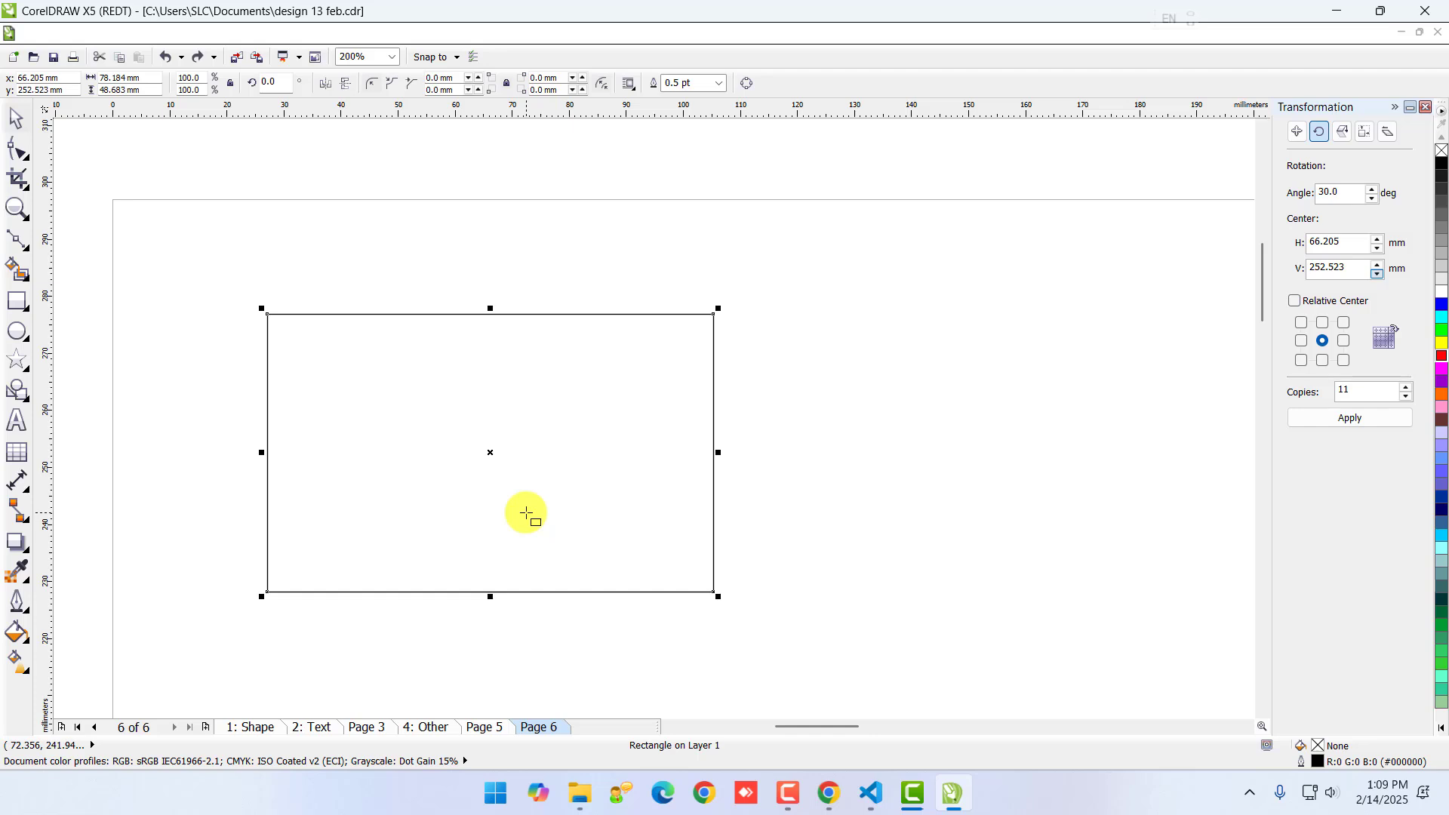
key("KP_Add")
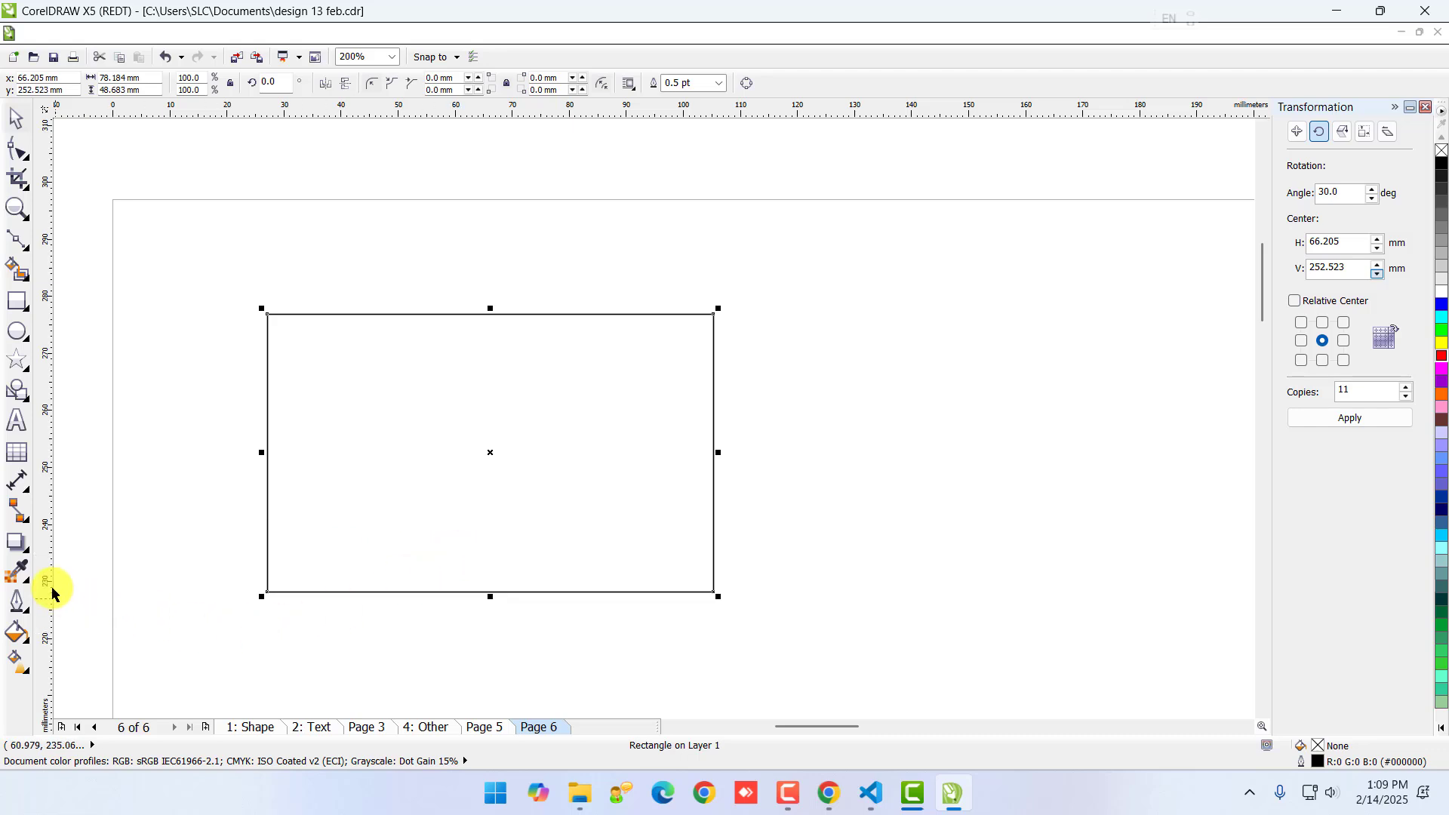
- Apply an envelope to the rectangle copy, pulling its top middle node straight down about 24 mm into a smooth curve
left_click(18, 543)
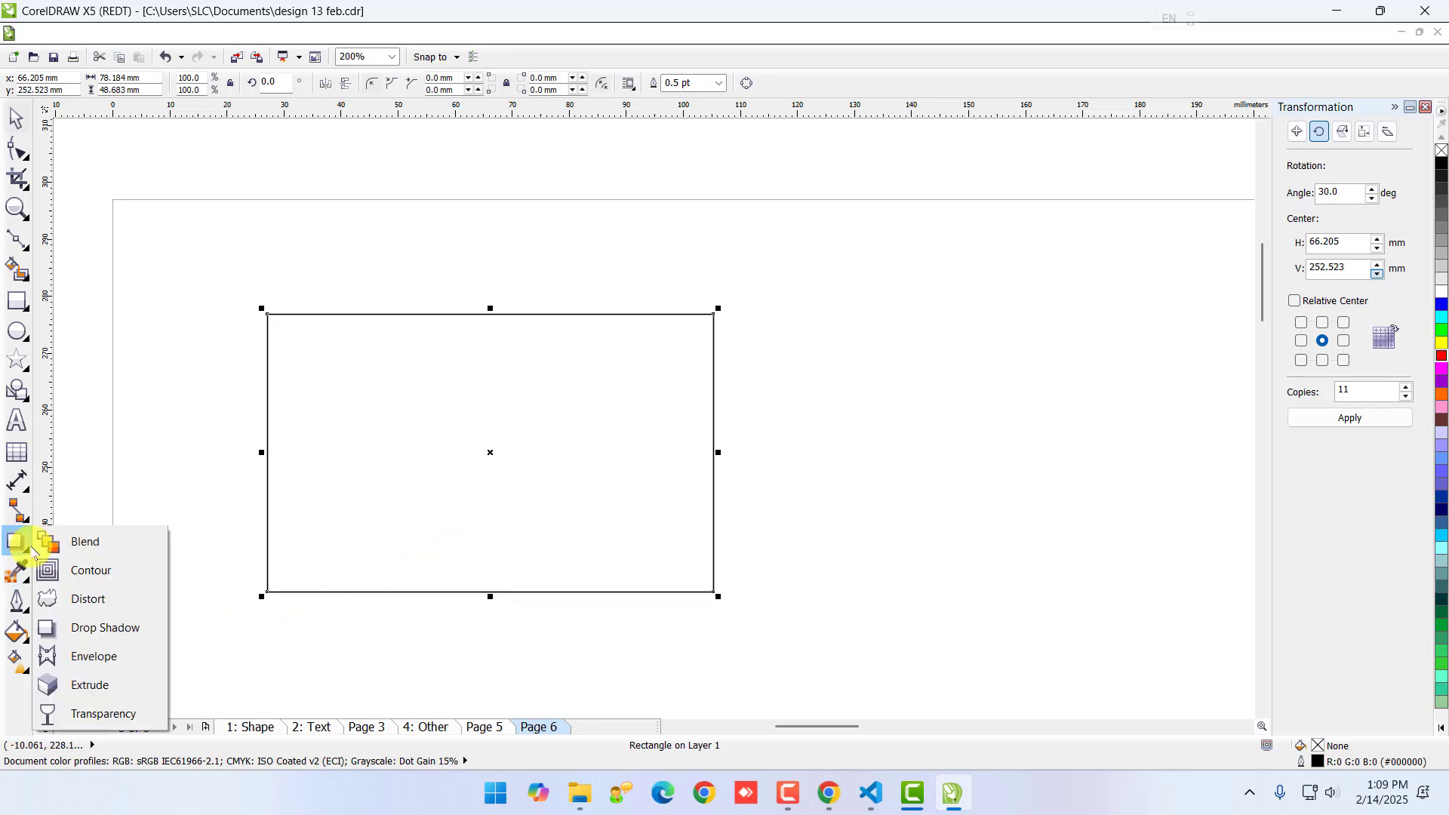
left_click(94, 658)
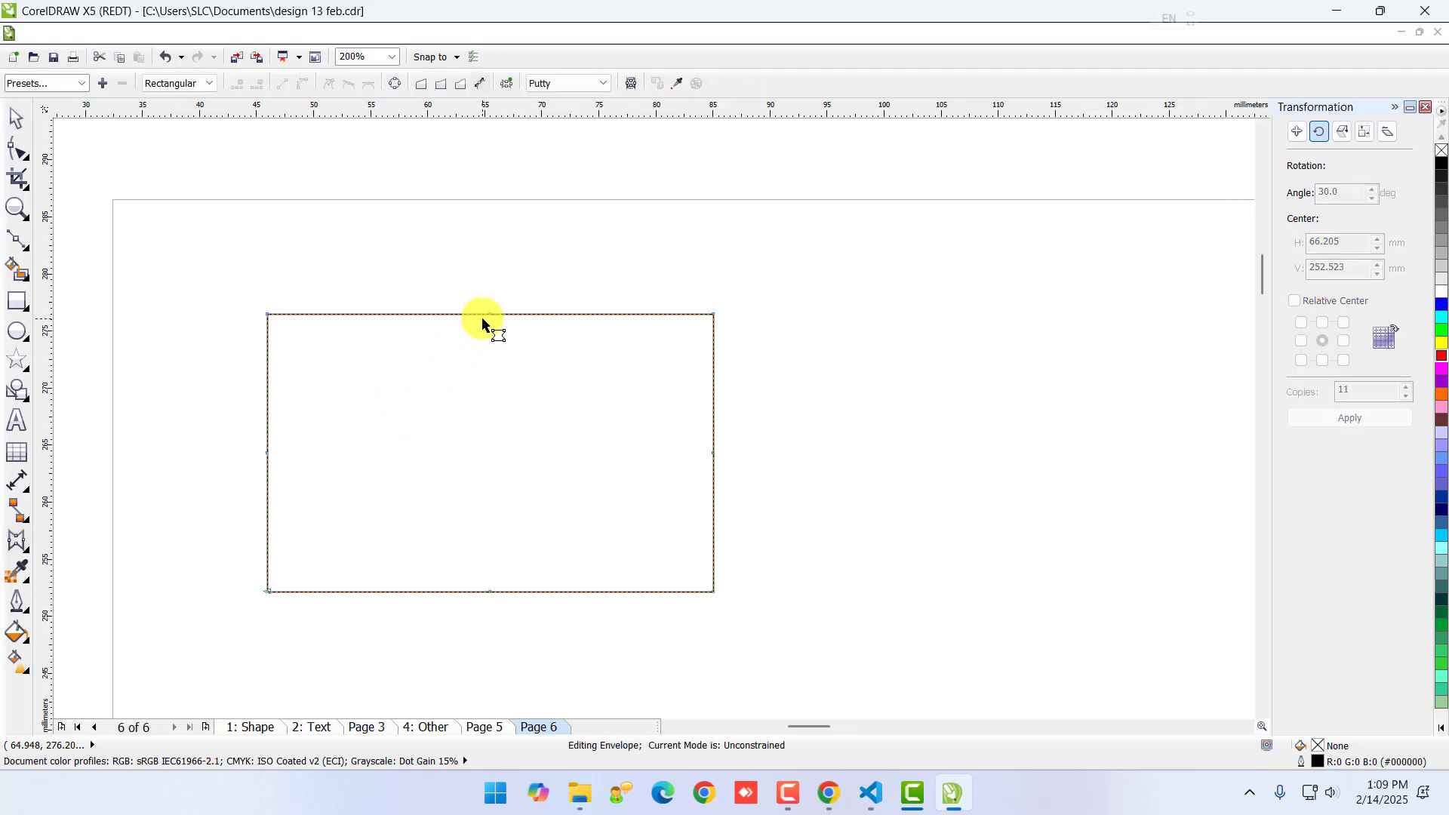
scroll(482, 315, "up", 1)
scroll(468, 324, "down", 1)
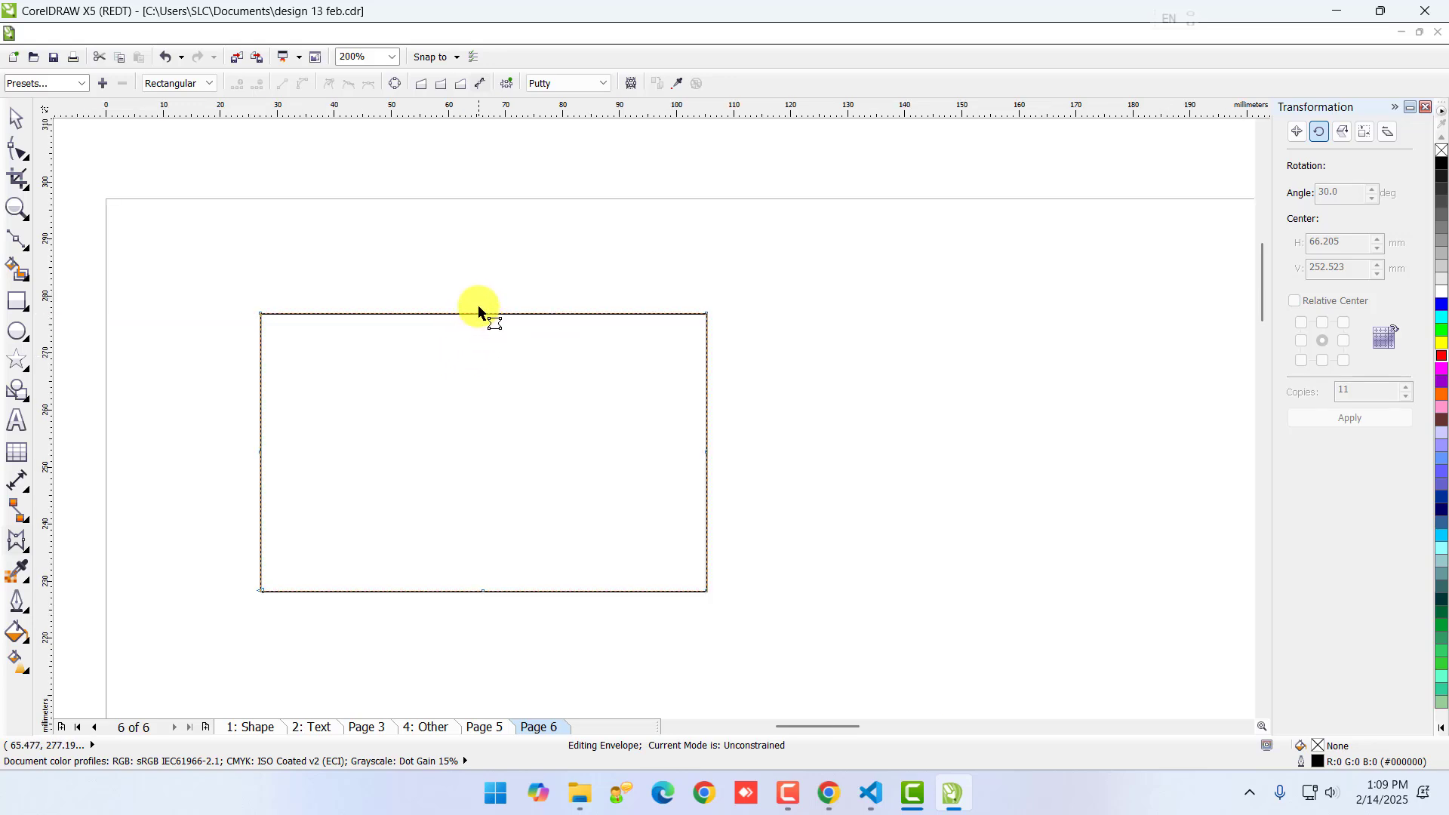
scroll(479, 316, "up", 1)
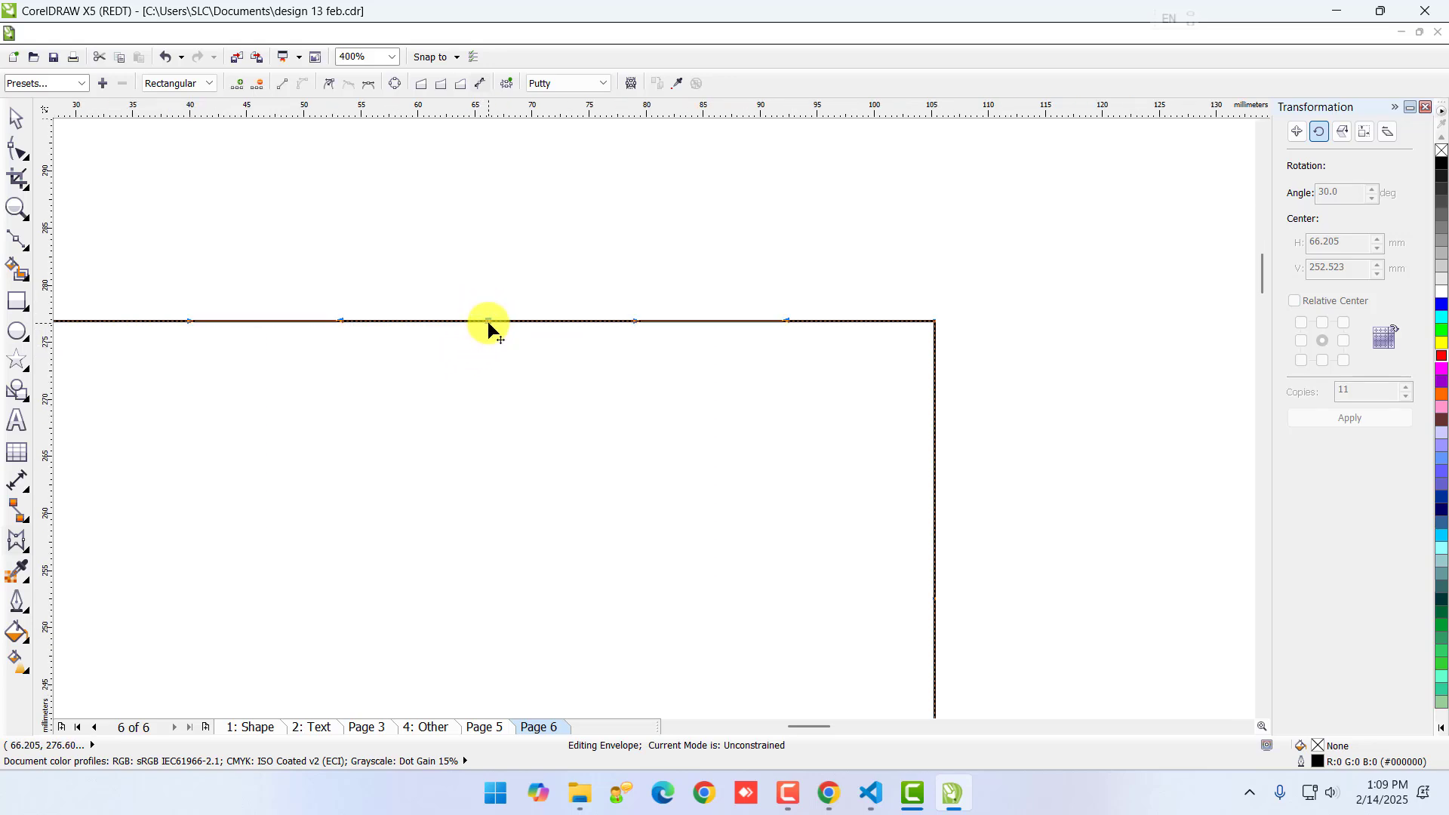
left_click_drag(487, 322, 489, 596)
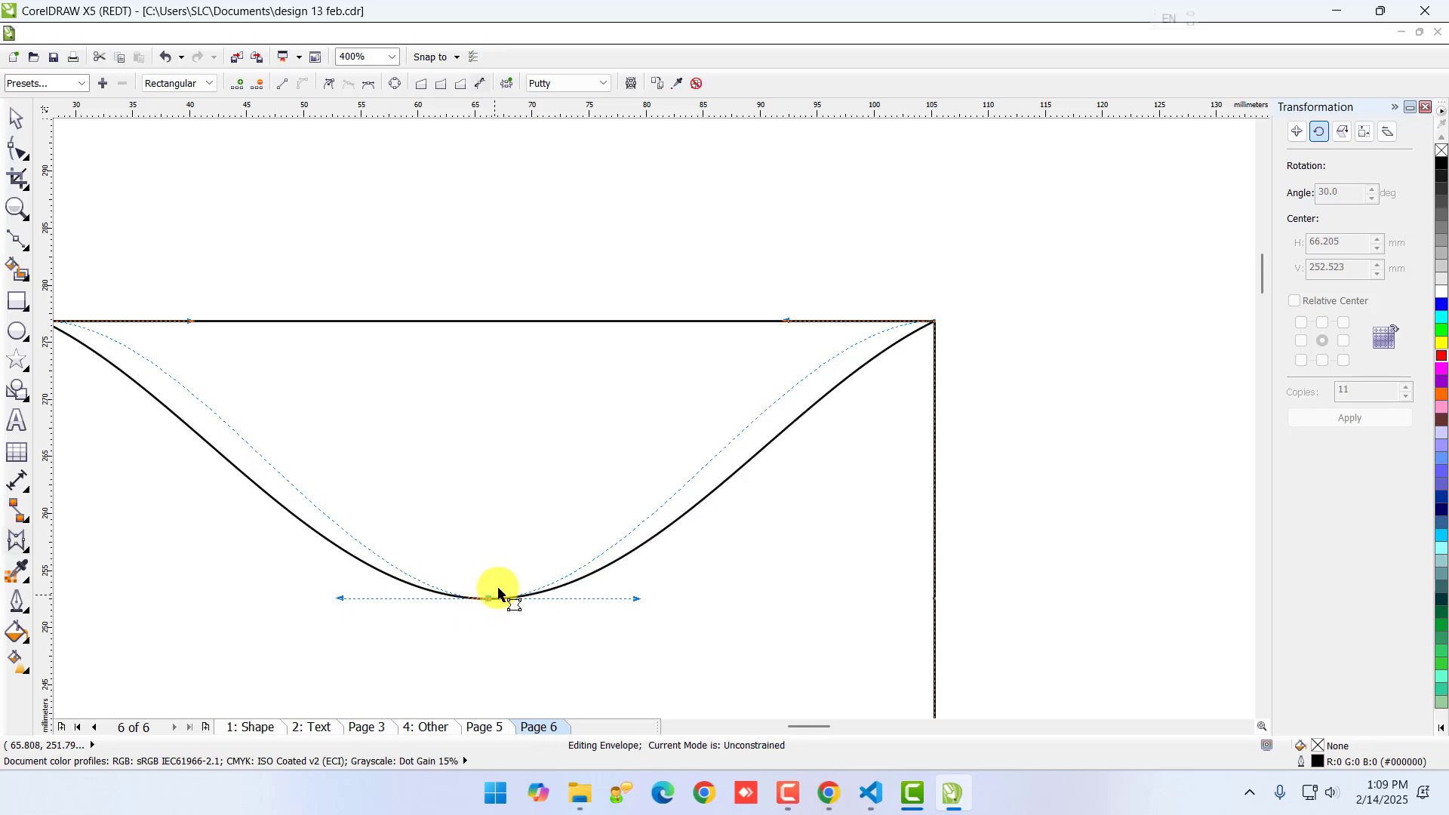
scroll(498, 589, "down", 2)
scroll(507, 658, "up", 1)
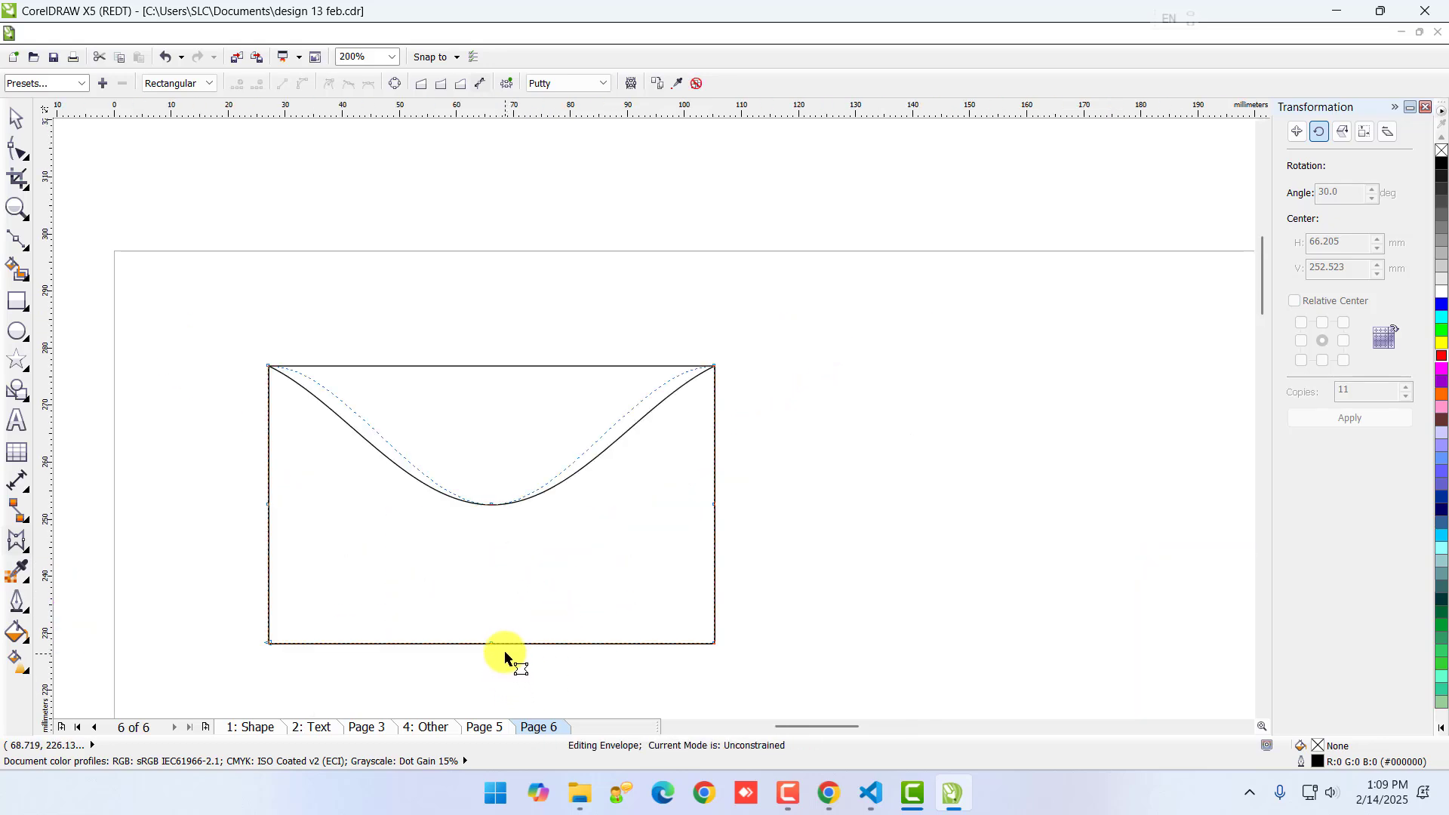
- Try removing the plain rectangle behind the enveloped copy, and restore it
left_click(15, 118)
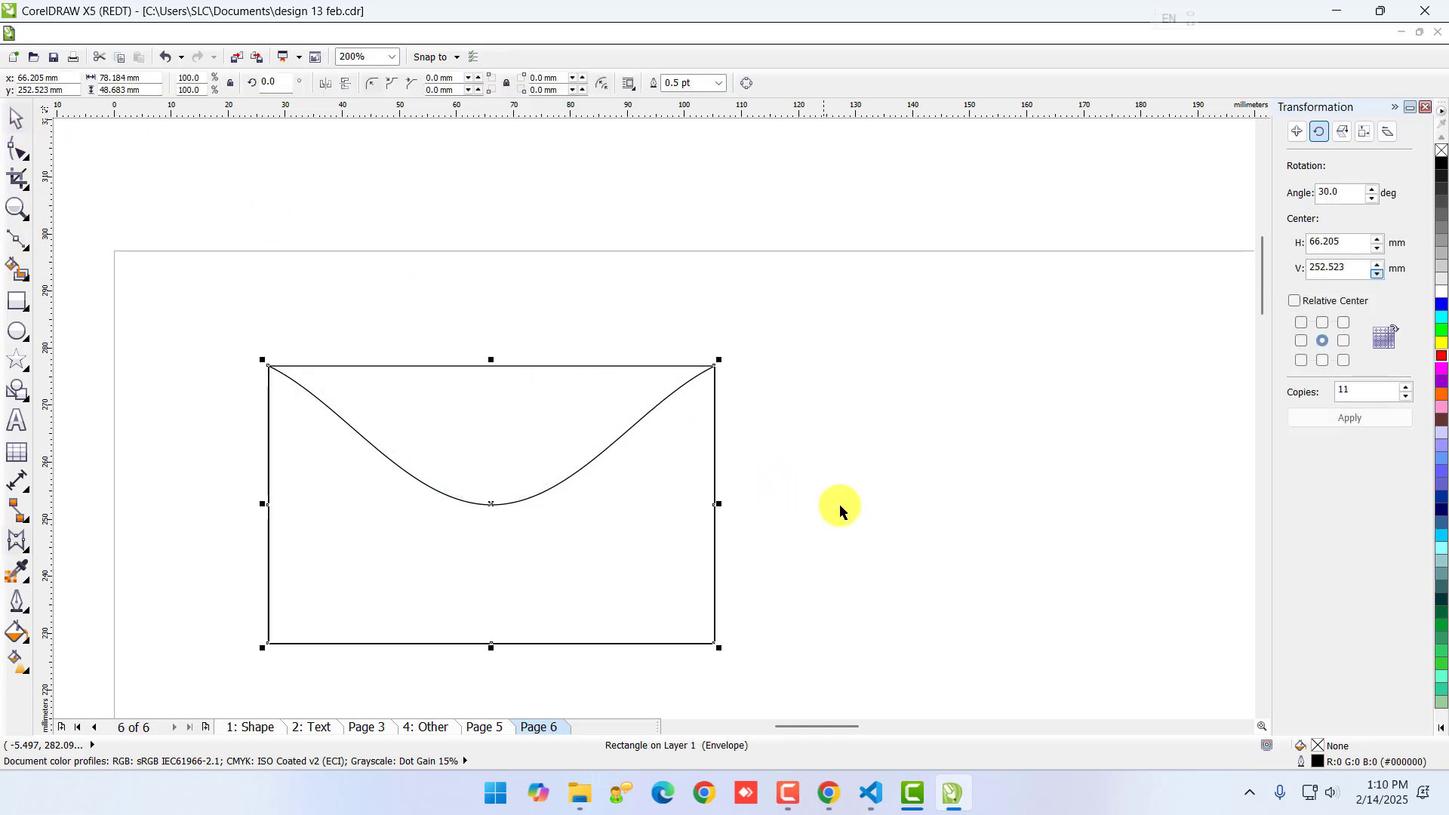
left_click(545, 430)
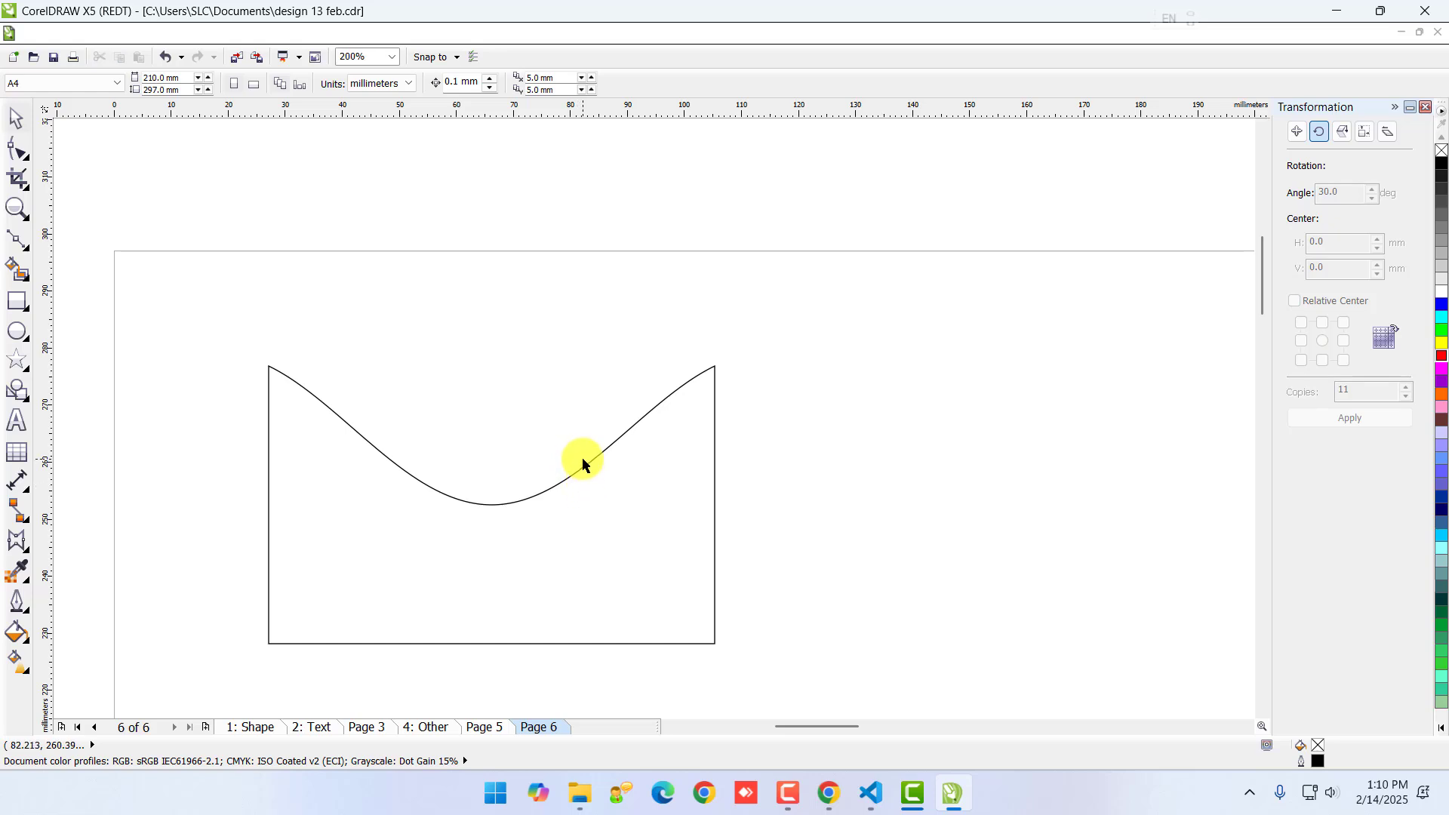
left_click(582, 463)
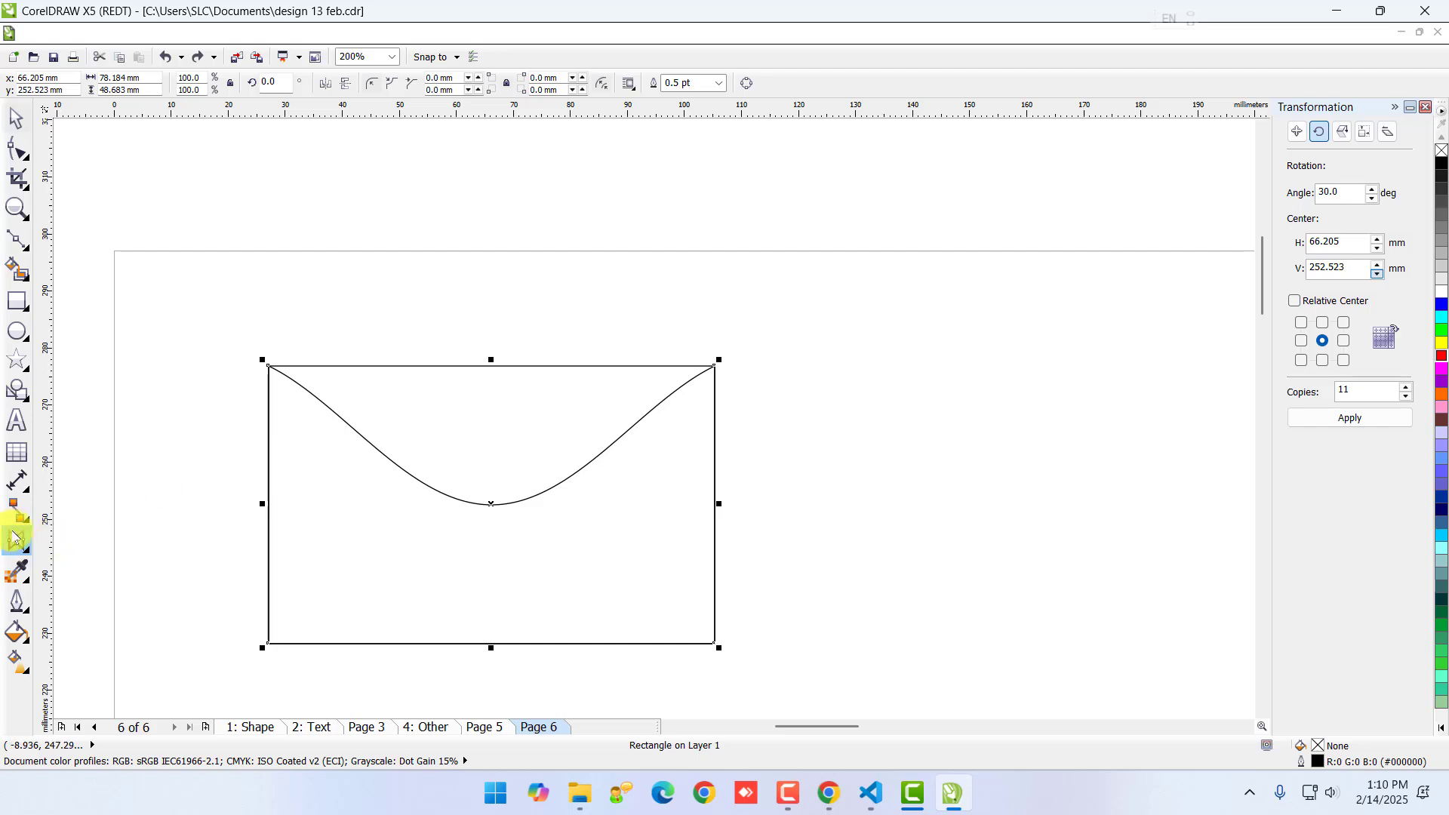
- Add the artistic text "Corel Draw" in Arial 24 pt on the page beside the enveloped rectangle
left_click(17, 417)
scroll(249, 432, "down", 1)
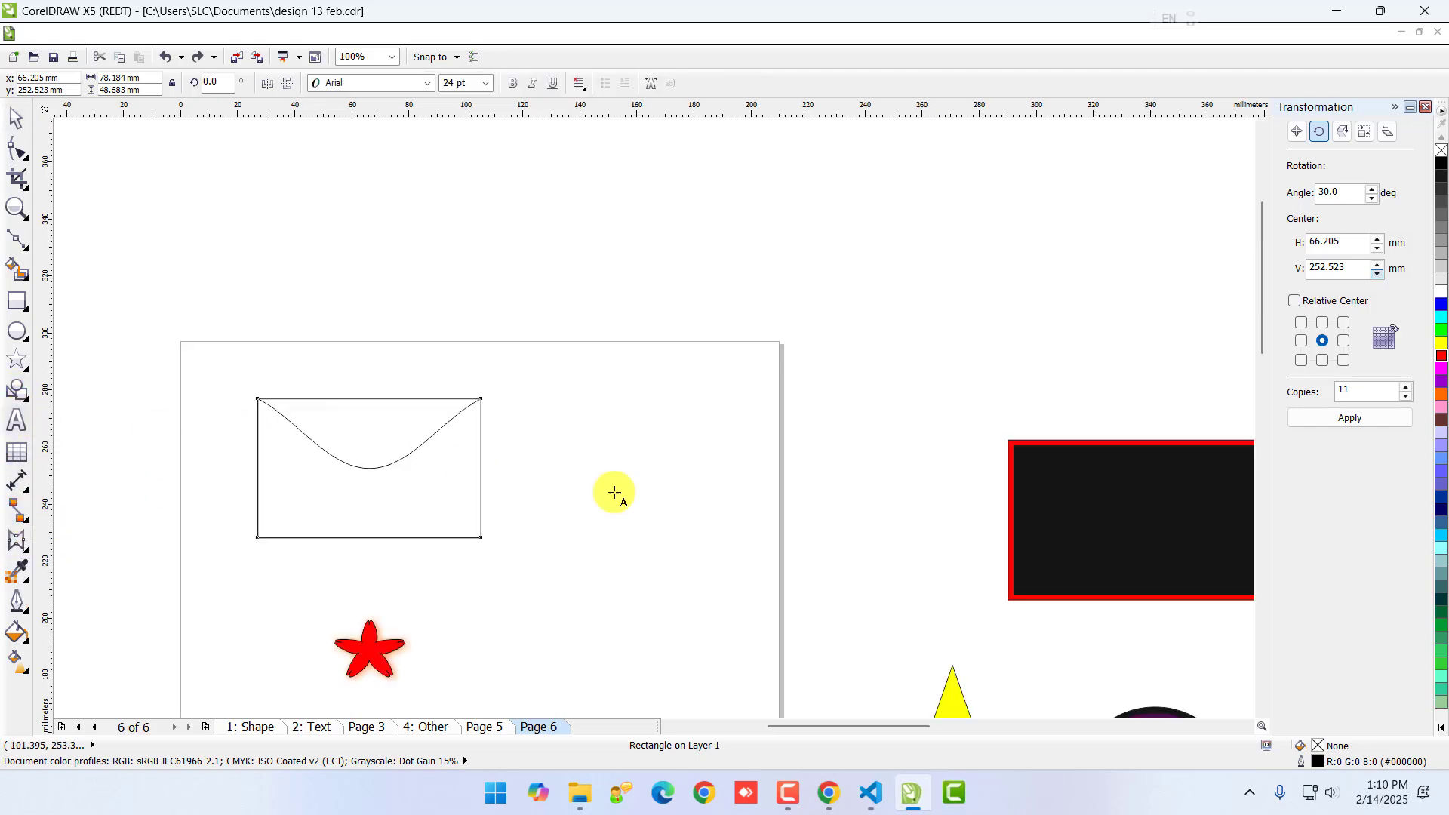
scroll(621, 468, "up", 1)
left_click(508, 438)
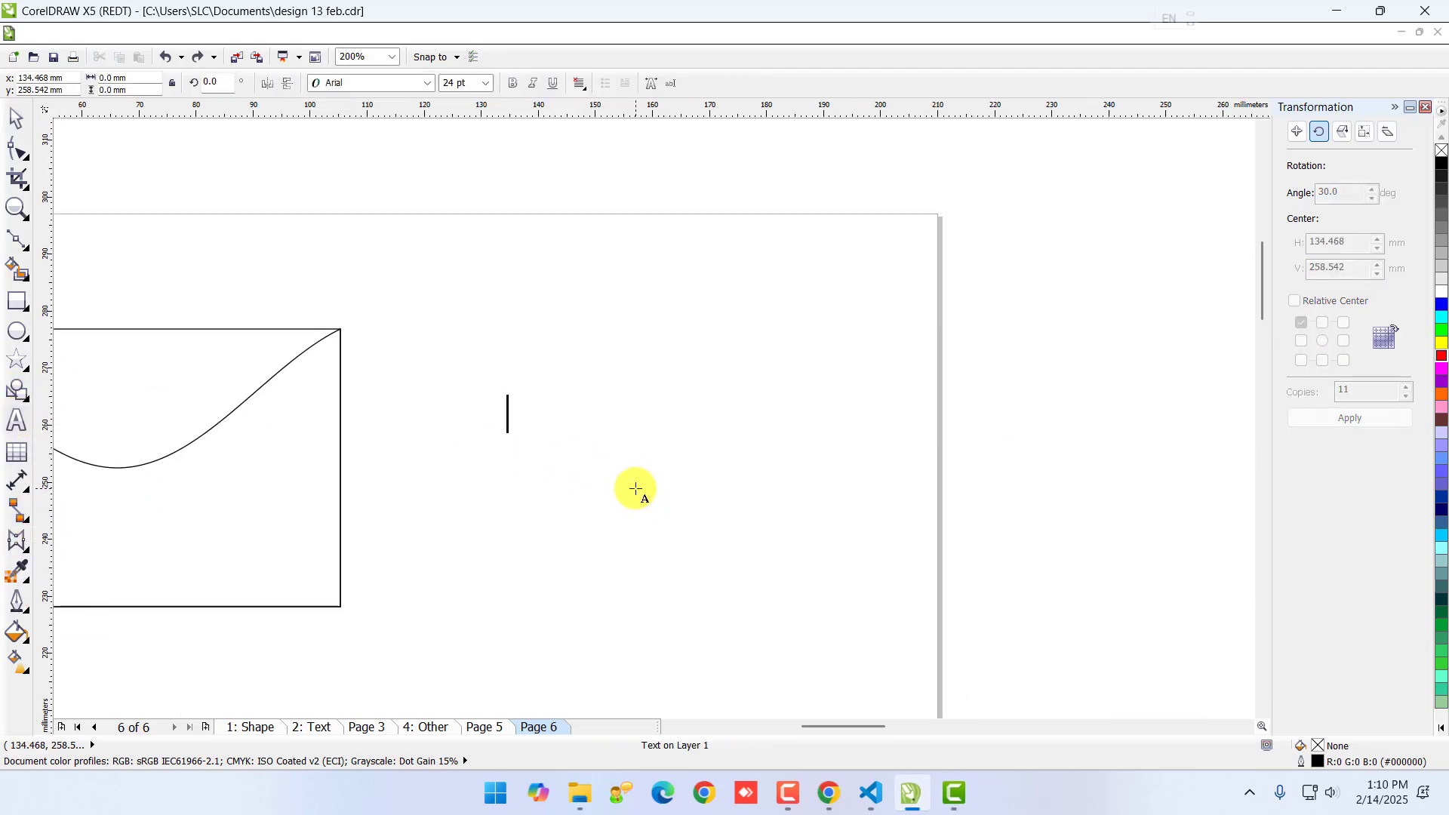
type("Corel Draw")
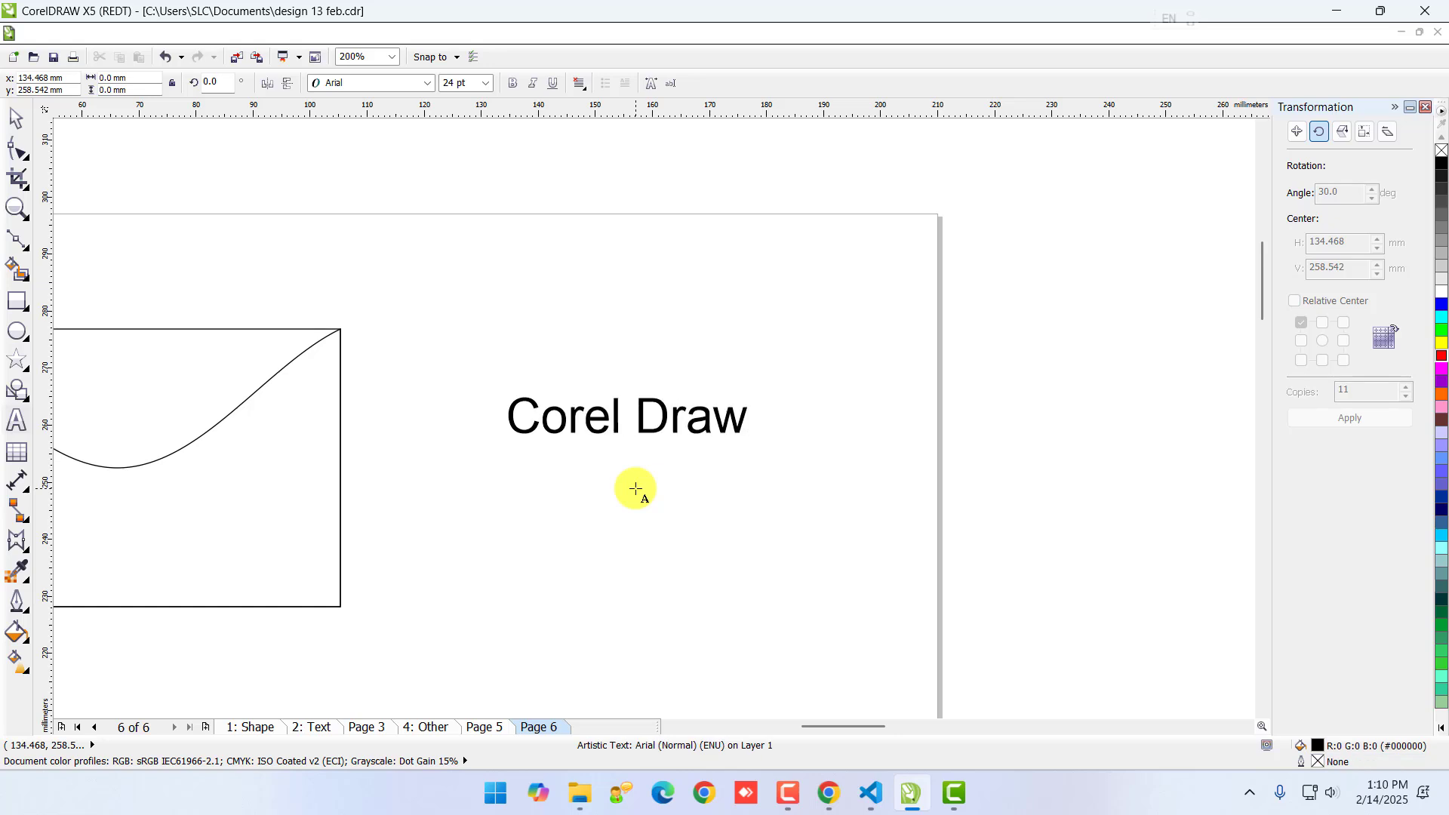
- Set the whole text's uppercase character effect to All CAPS
key("ctrl+a")
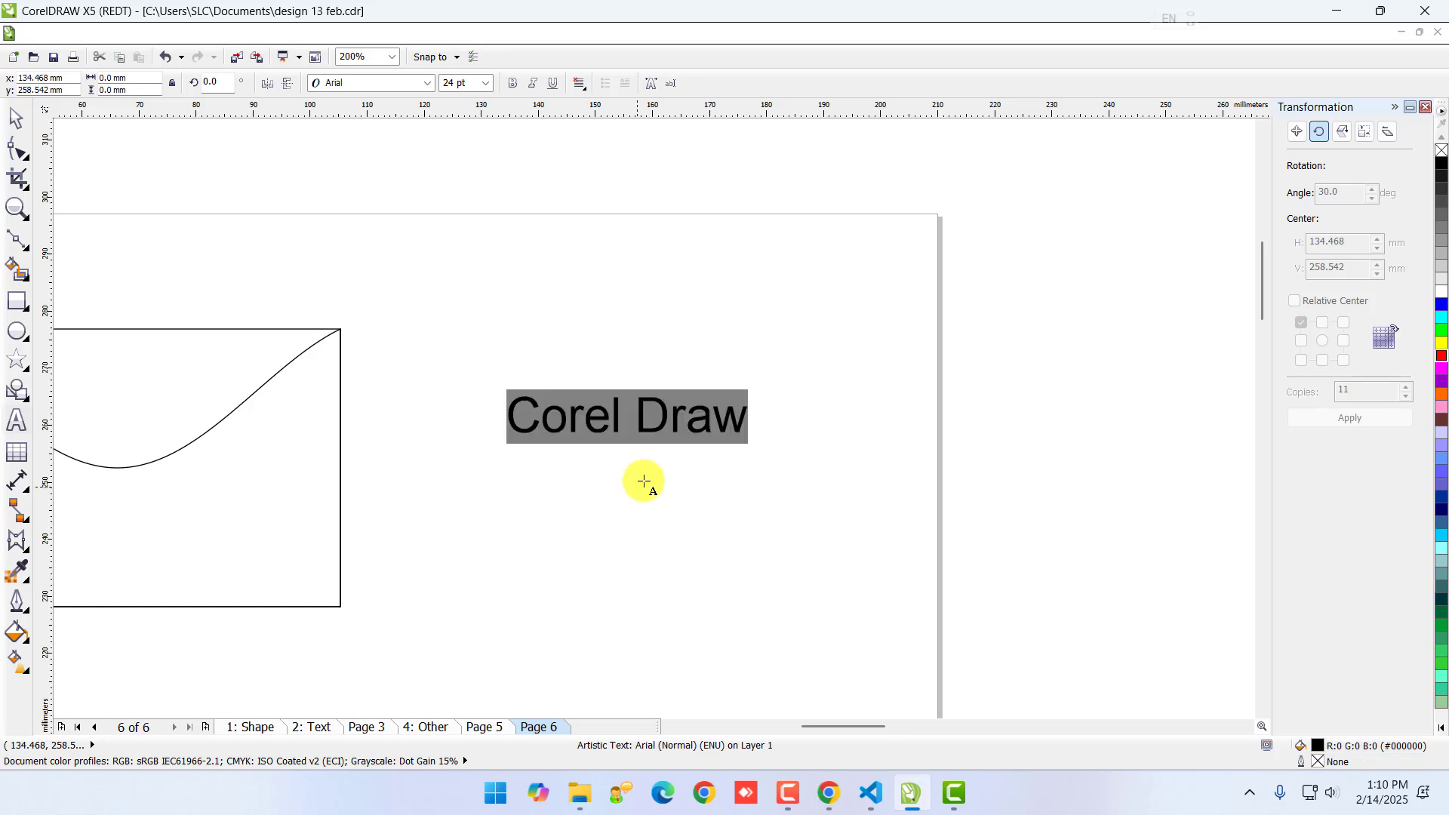
left_click(650, 83)
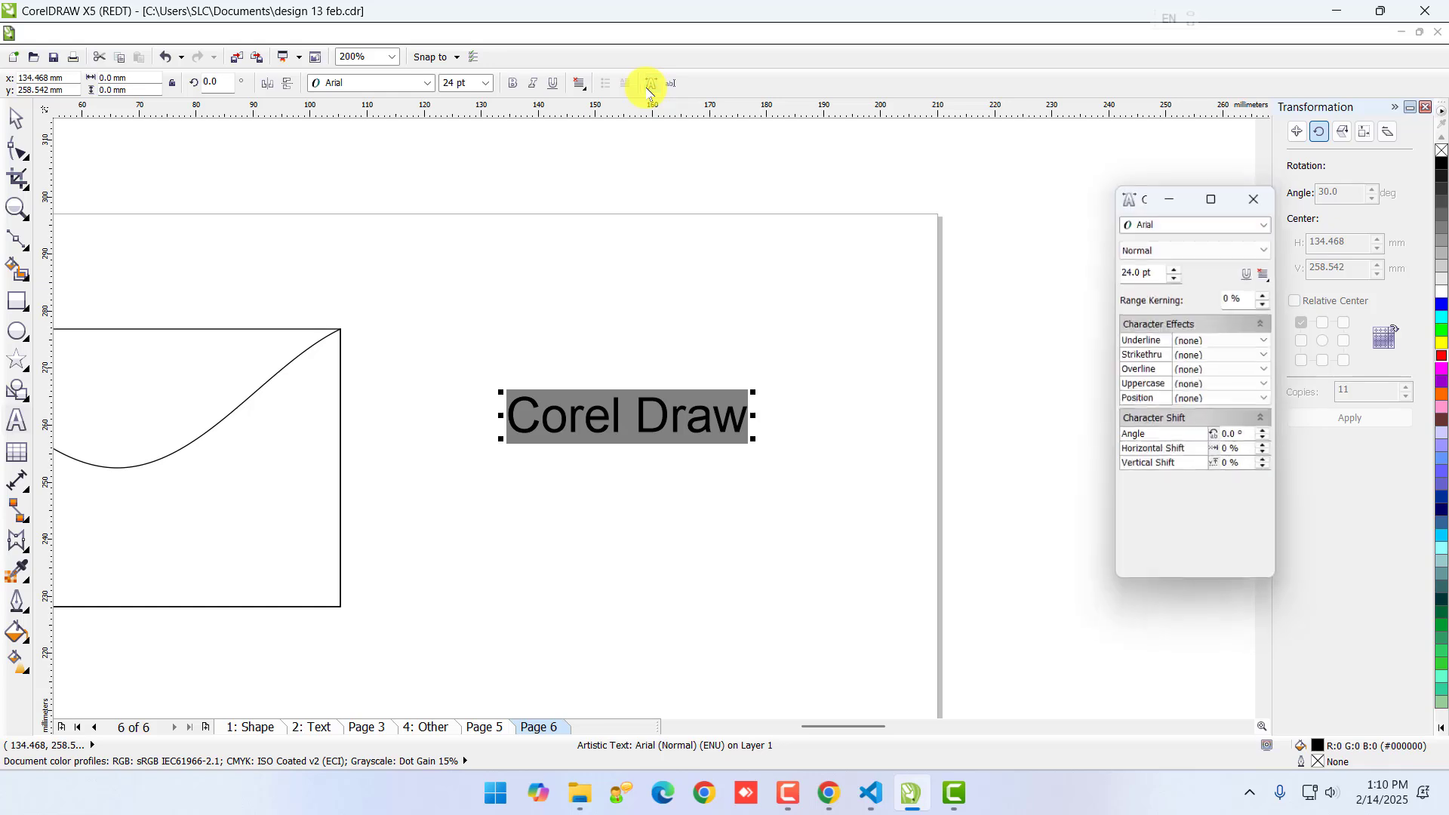
left_click(1230, 385)
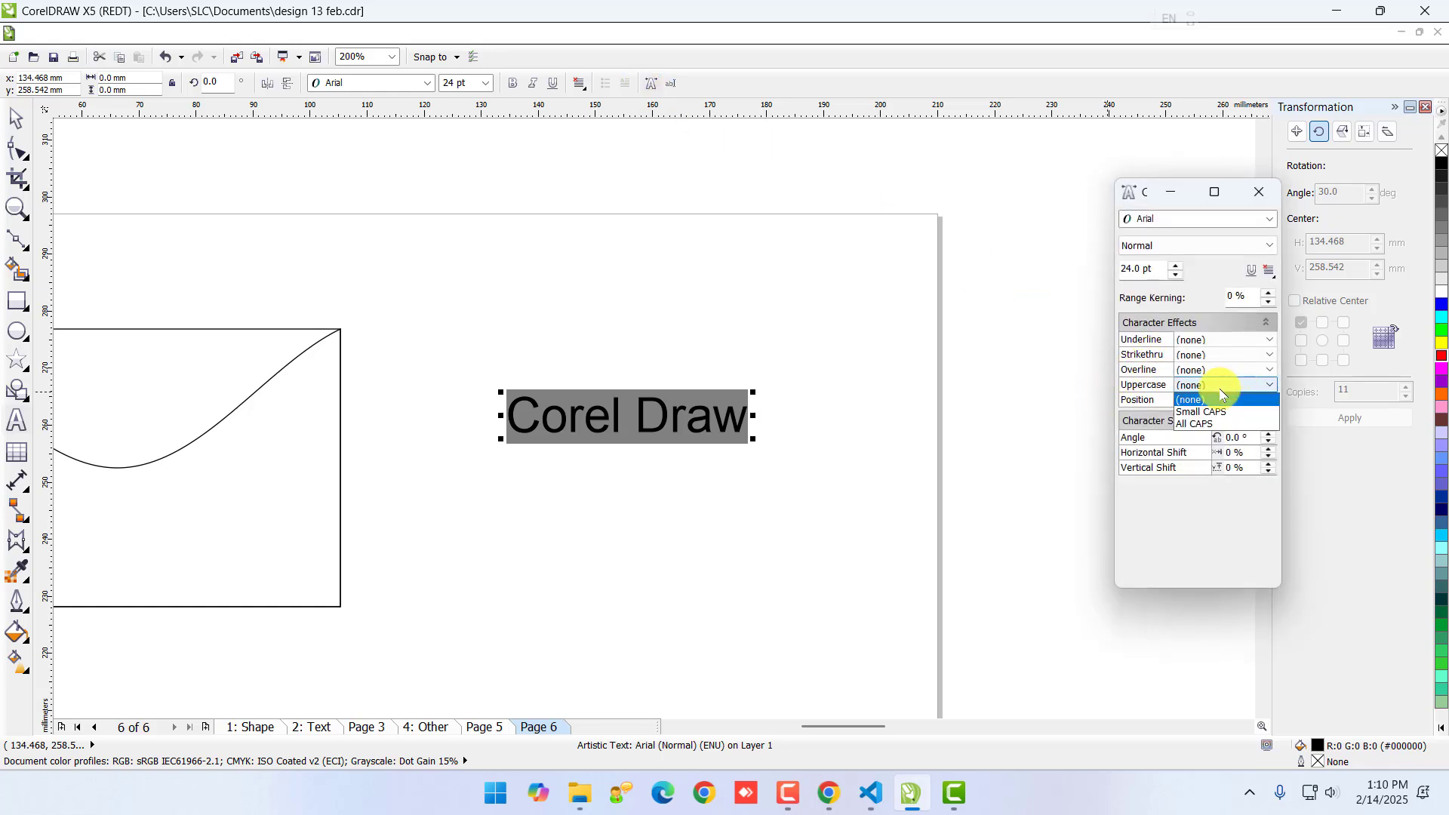
left_click(1206, 426)
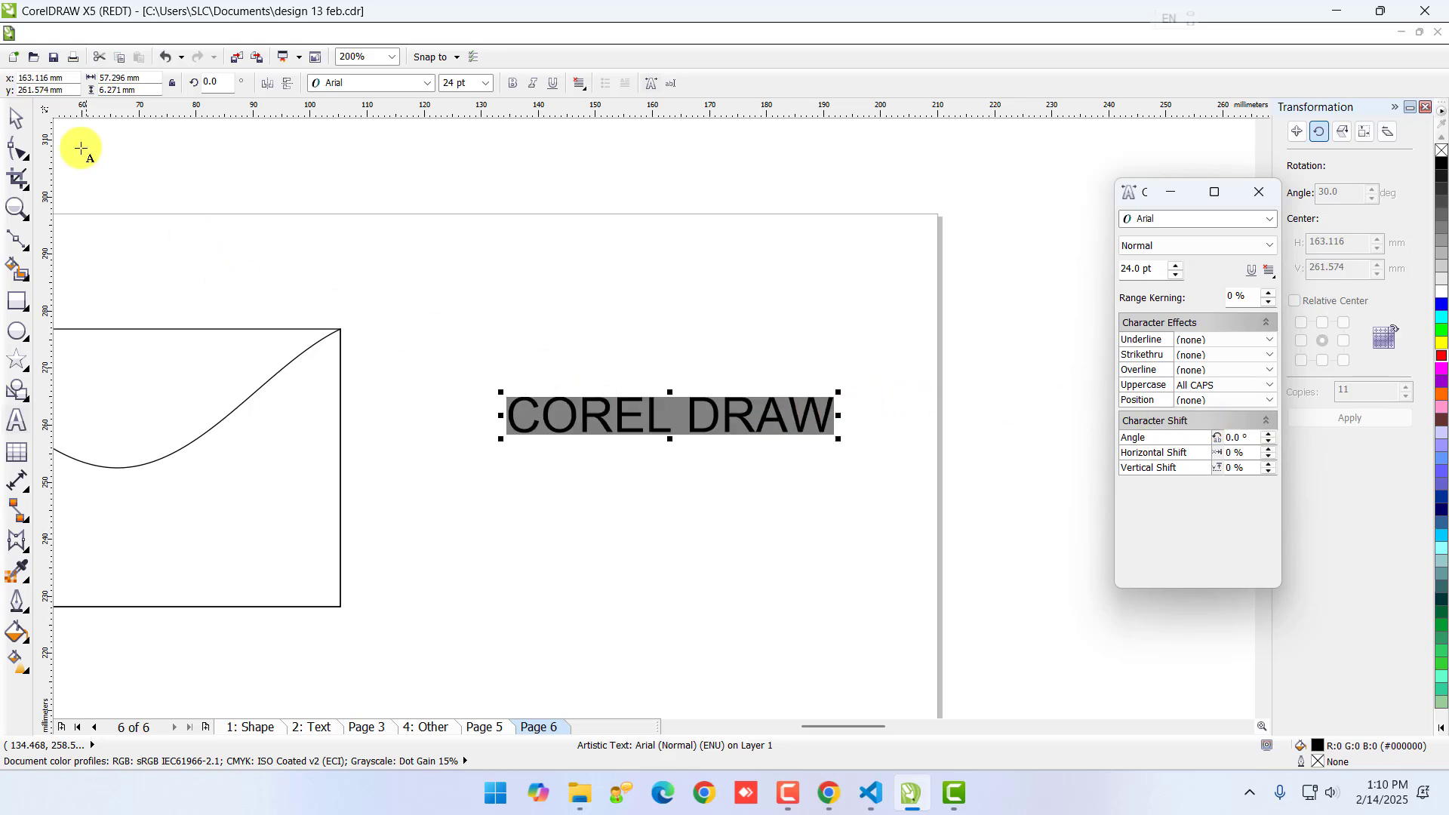
- Move the text about 11.5 mm left and 9 mm up, closer to the enveloped rectangle
left_click(15, 119)
left_click(678, 417)
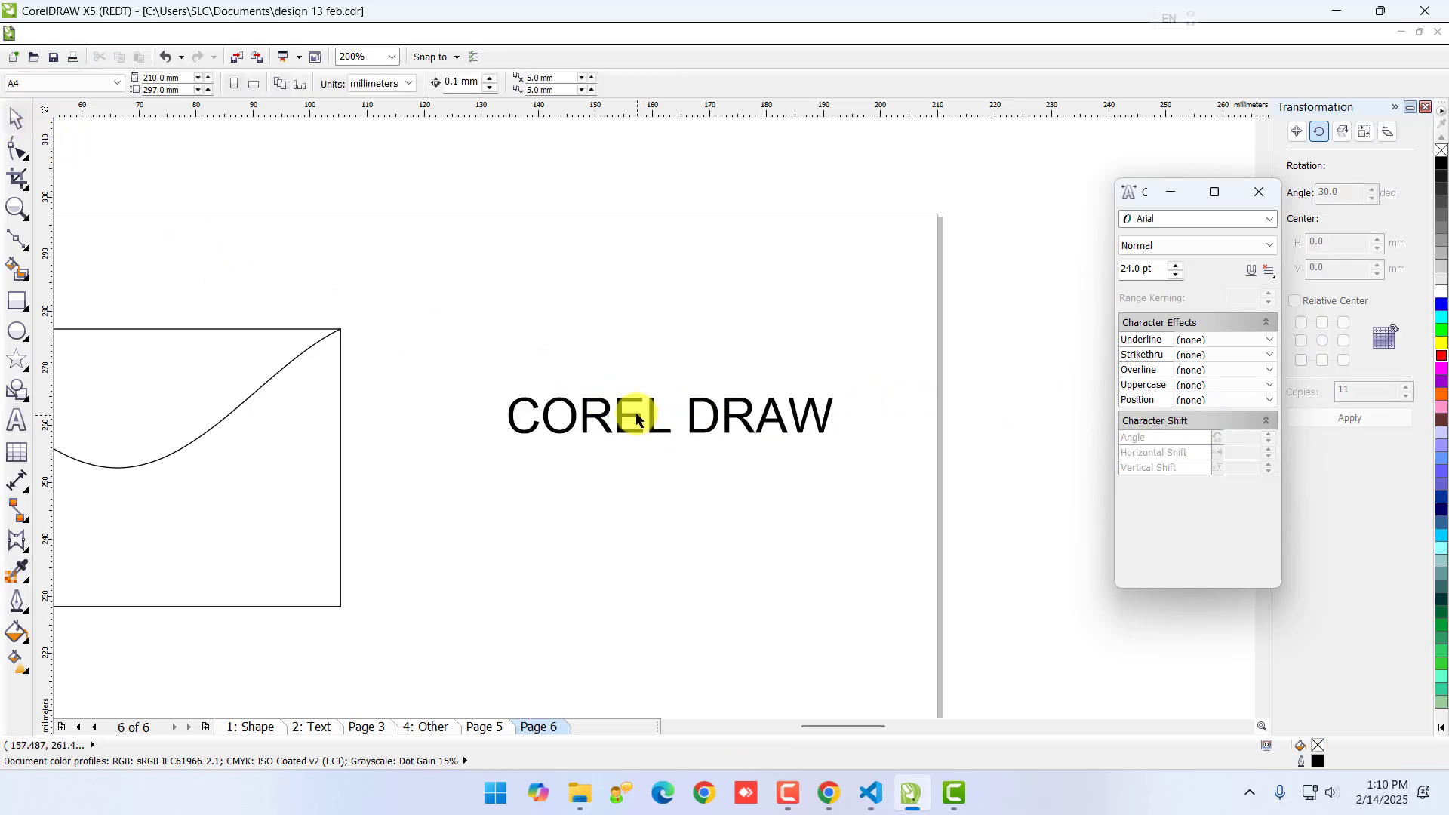
mouse_move(636, 418)
left_mouse_down()
mouse_move(551, 375)
mouse_move(476, 365)
left_mouse_up()
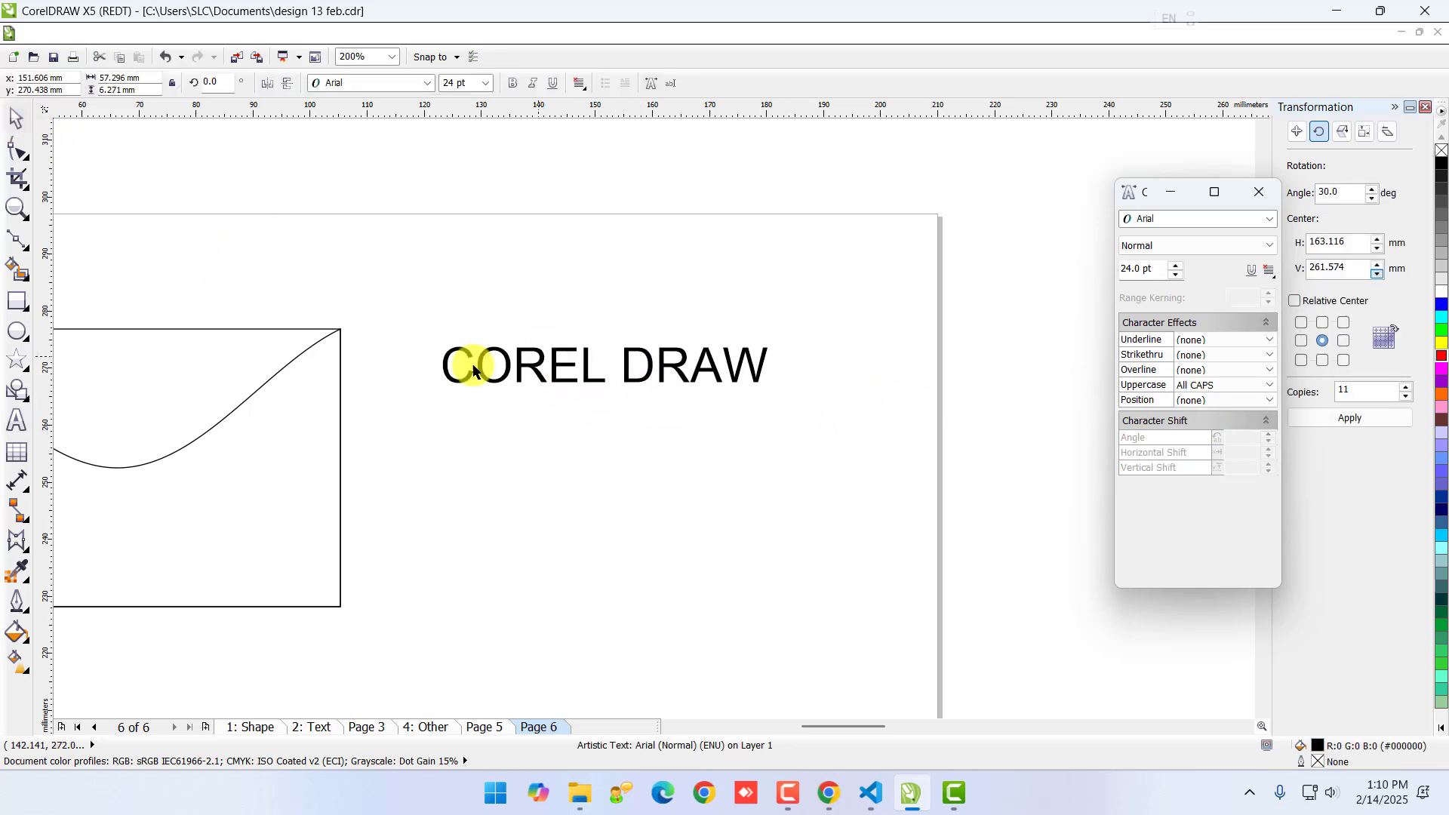
- Apply an envelope to the text and raise its top middle node about 7 mm
left_click(14, 540)
scroll(568, 318, "up", 1)
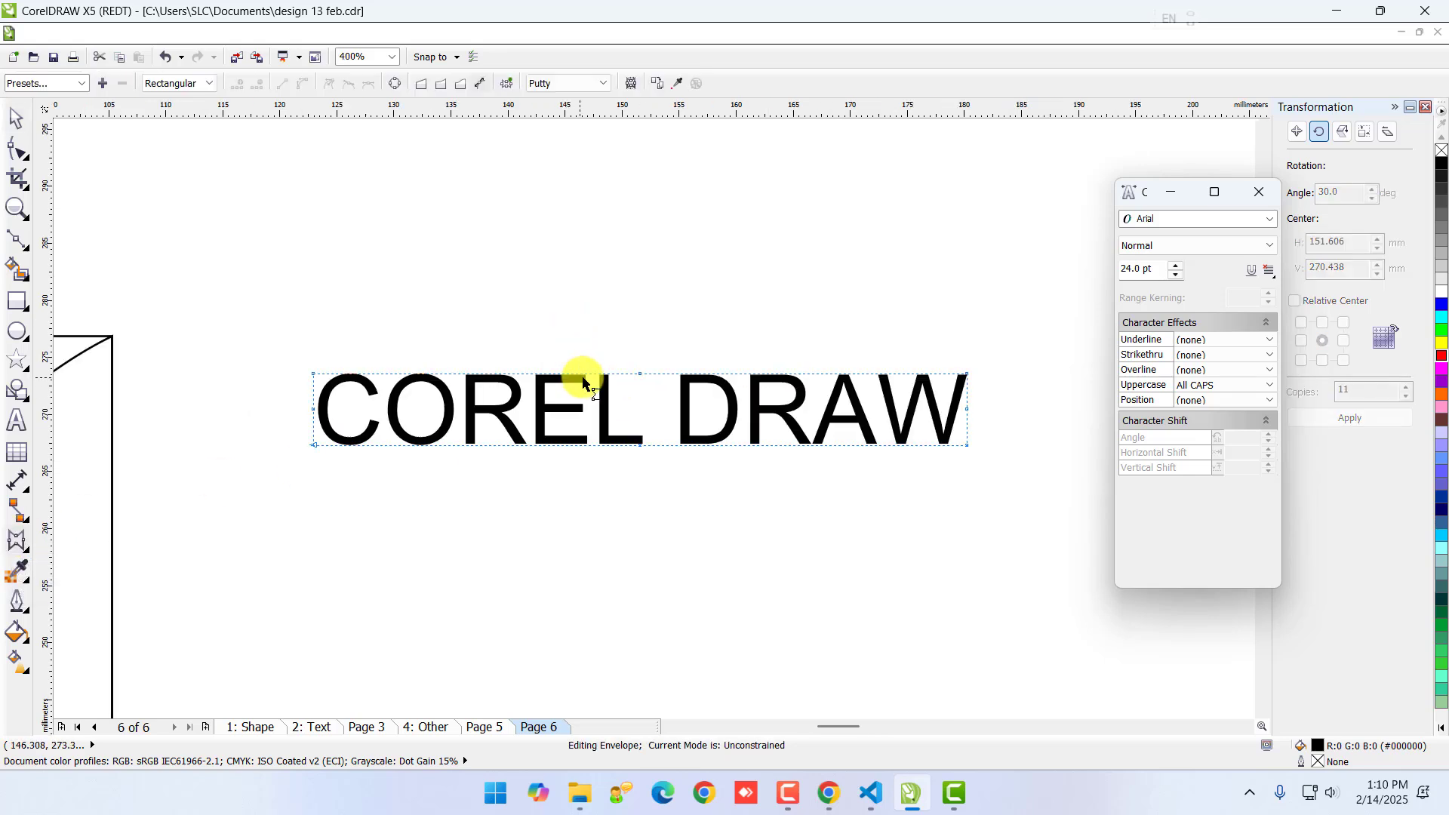
left_click_drag(640, 373, 640, 288)
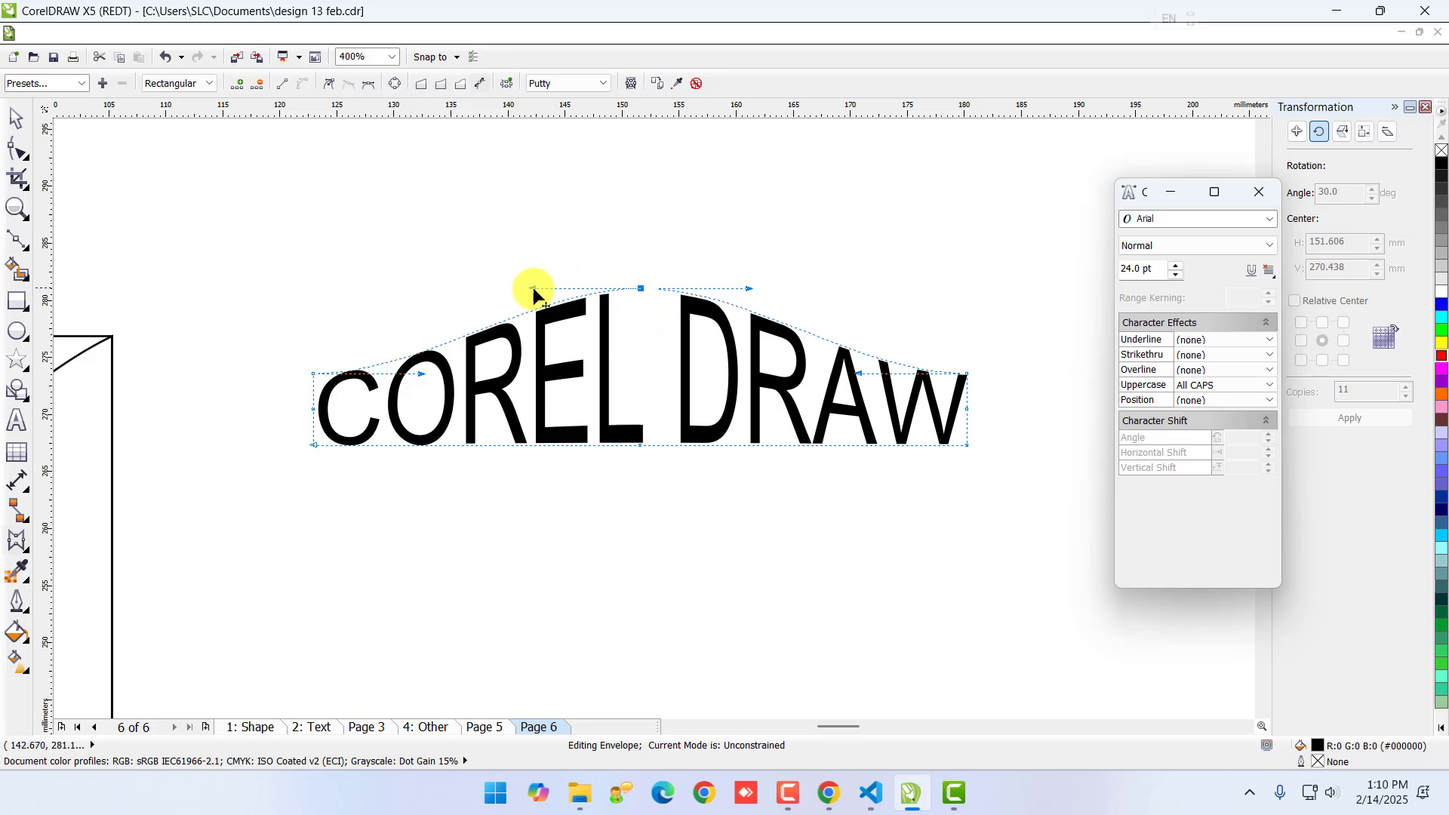
- Try tilting the left and right curve handles of the envelope's top middle node downward, undoing each change
left_click_drag(531, 293, 531, 353)
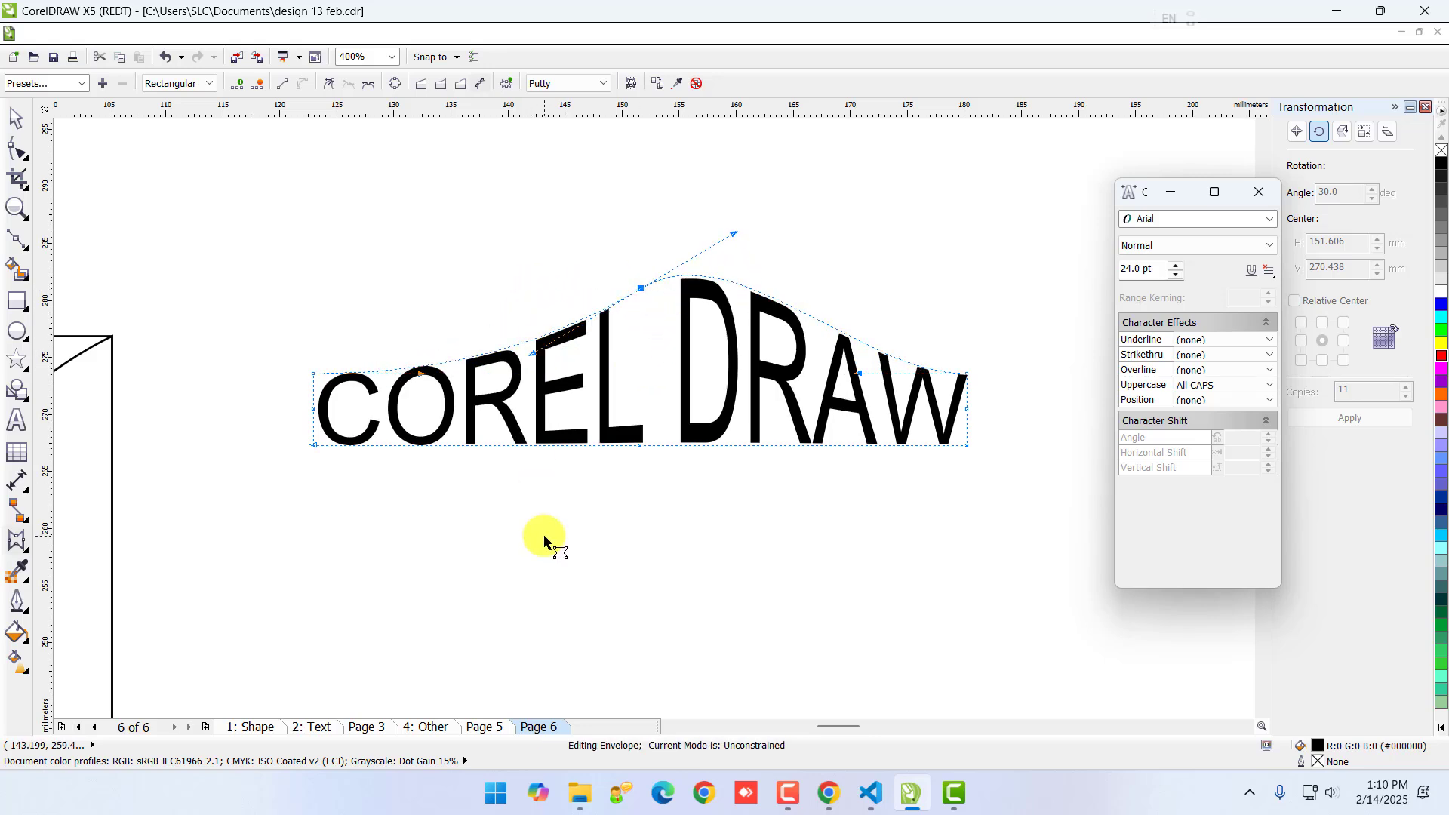
key("ctrl+z")
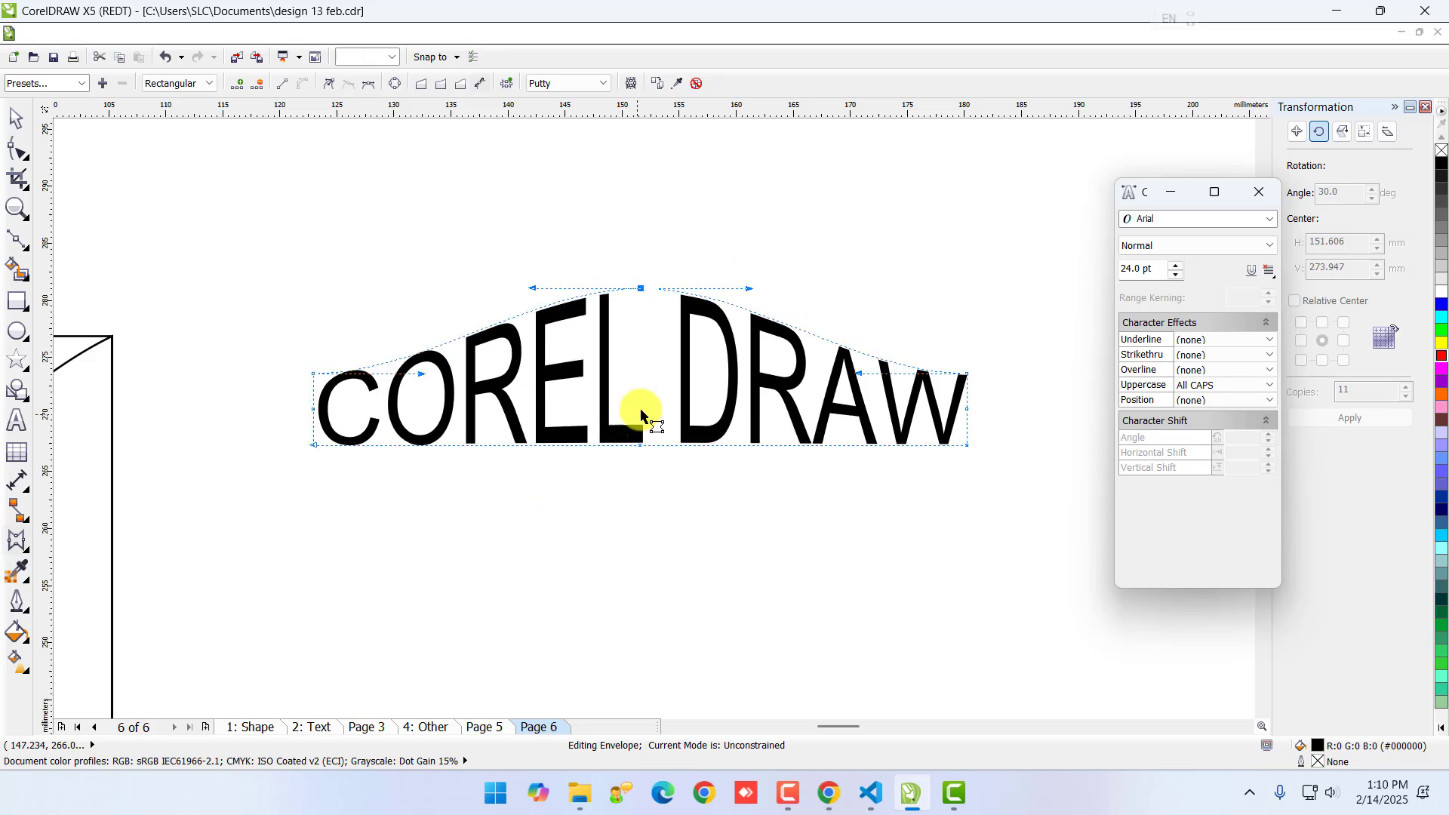
left_click_drag(748, 290, 747, 342)
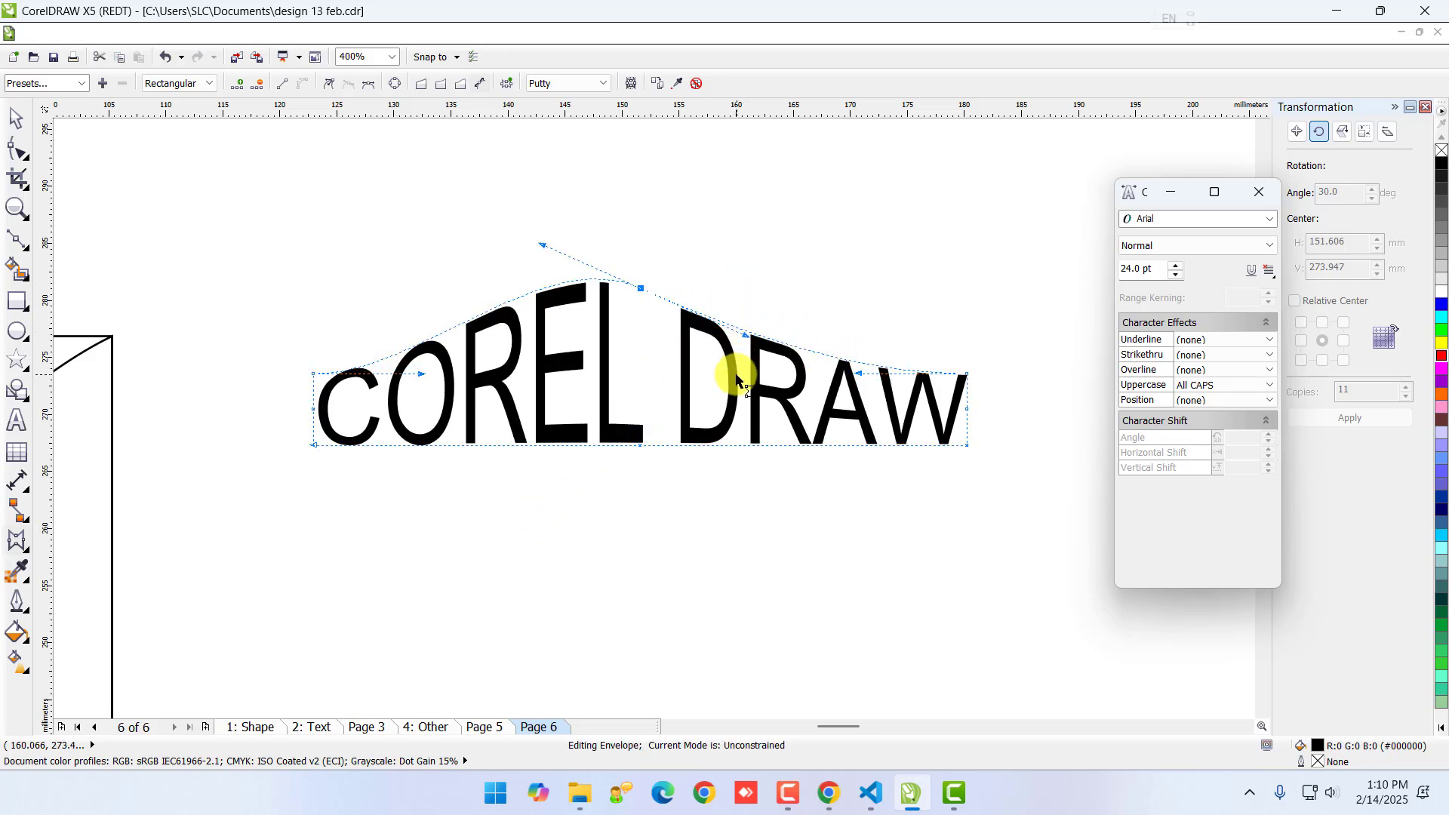
key("ctrl+z")
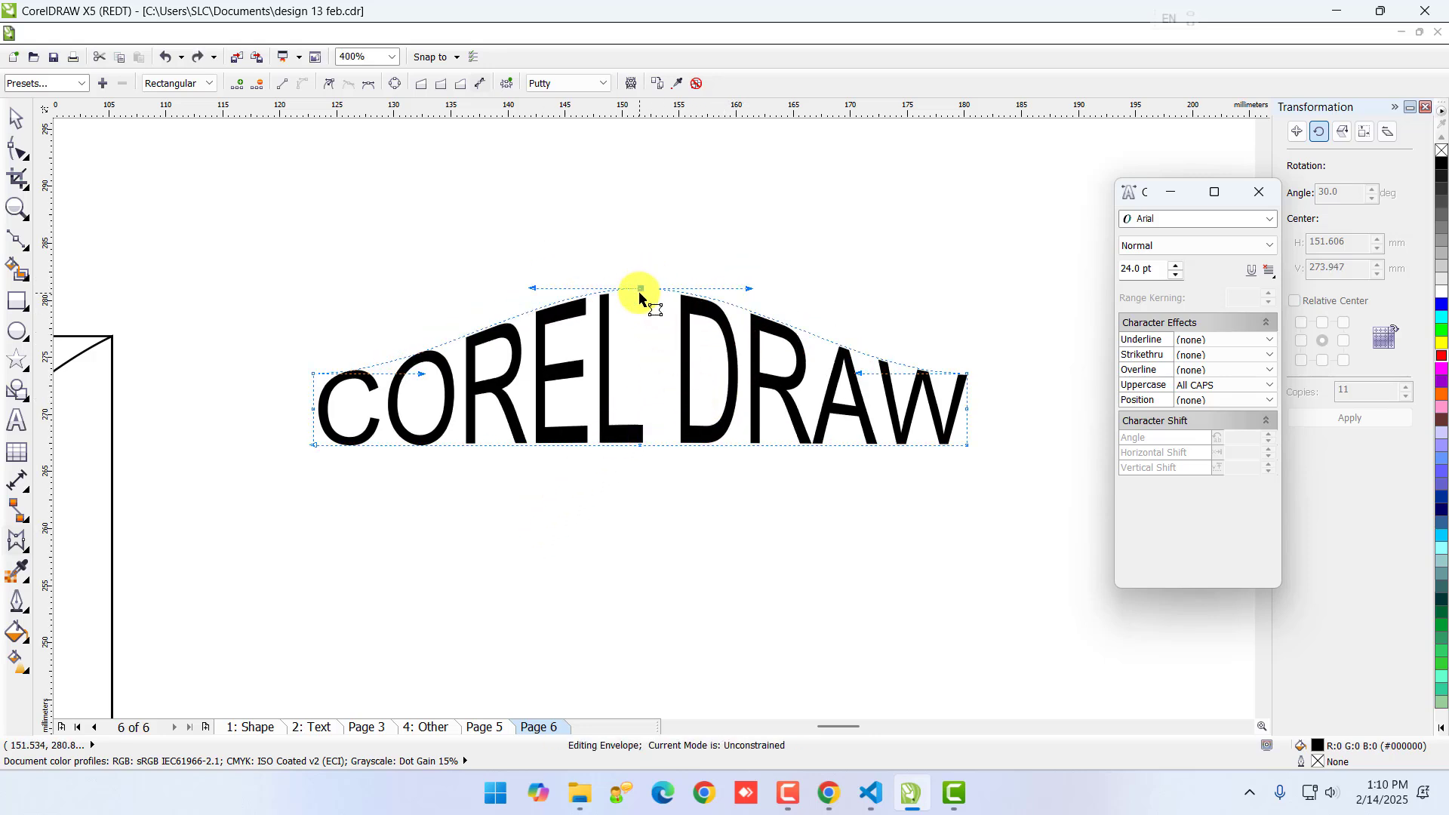
- Raise the text envelope's top middle node about 4 mm and bottom middle node about 10 mm, tilting the bottom-left corner's curve handle slightly upward
left_click_drag(640, 284, 637, 236)
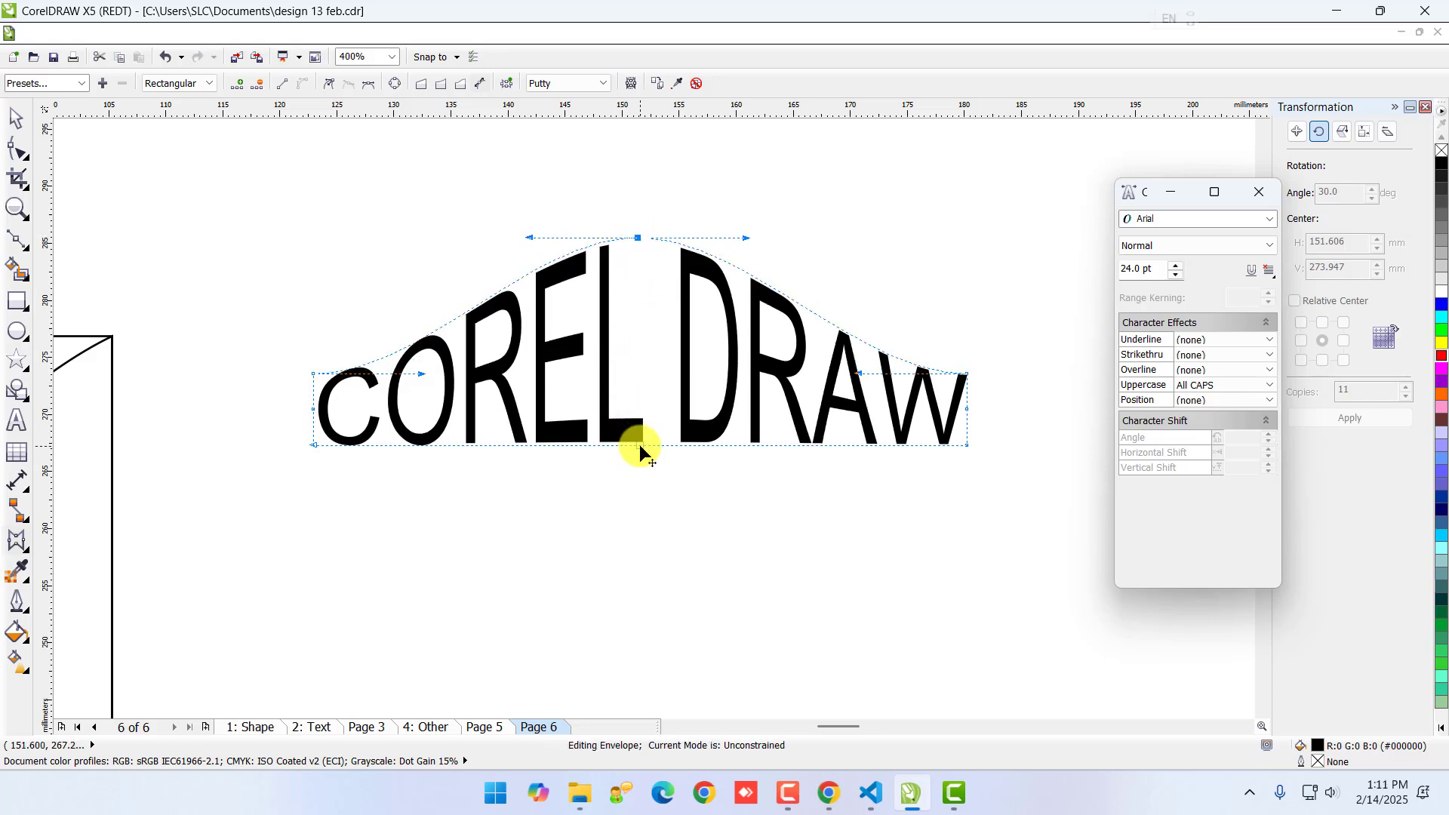
left_click_drag(640, 445, 639, 331)
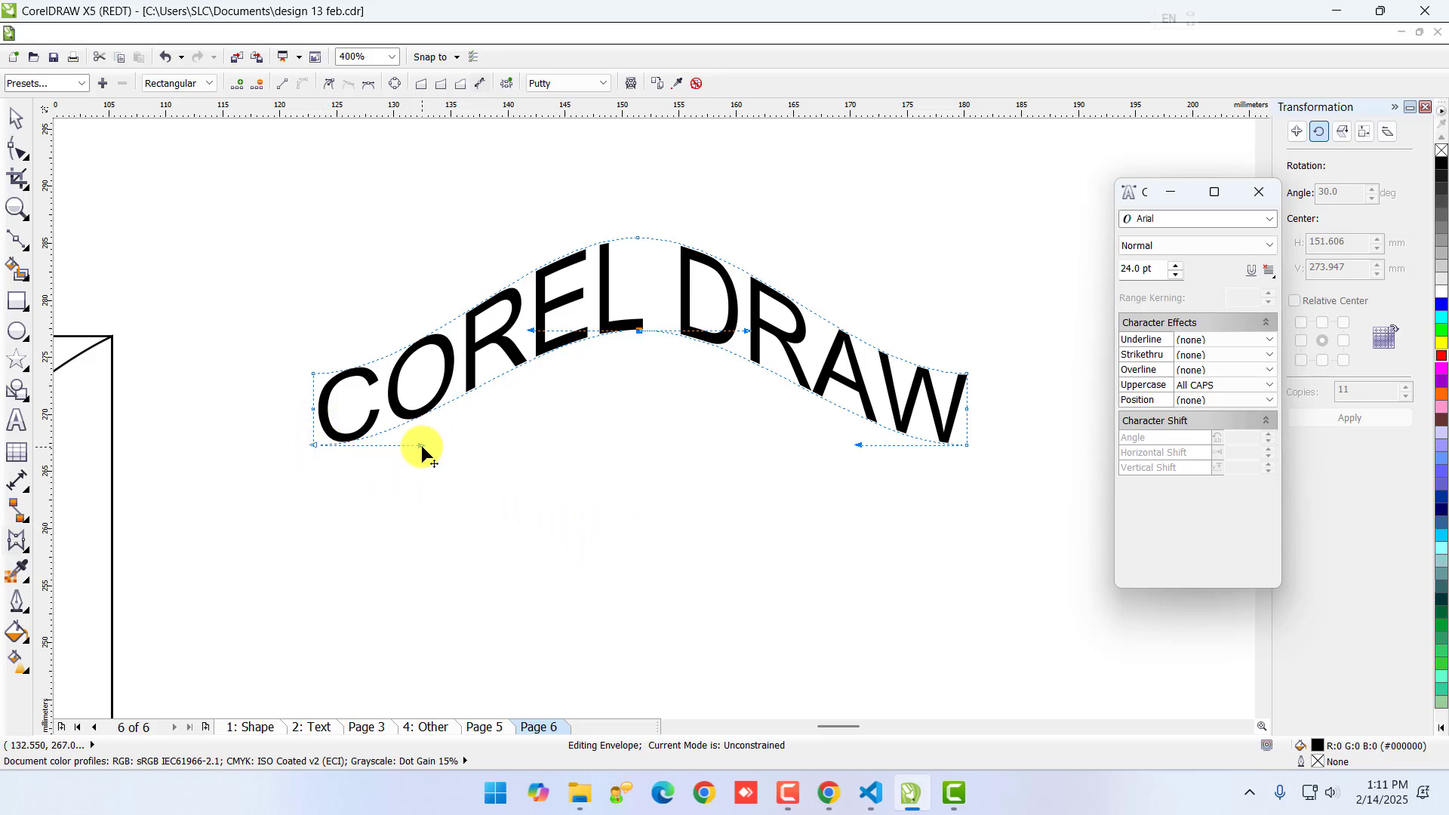
left_click_drag(421, 445, 425, 427)
- Bow the text envelope's left side slightly outward, and try moving its top-left and top-right corner nodes outward, undoing both corner moves
left_click_drag(313, 373, 285, 381)
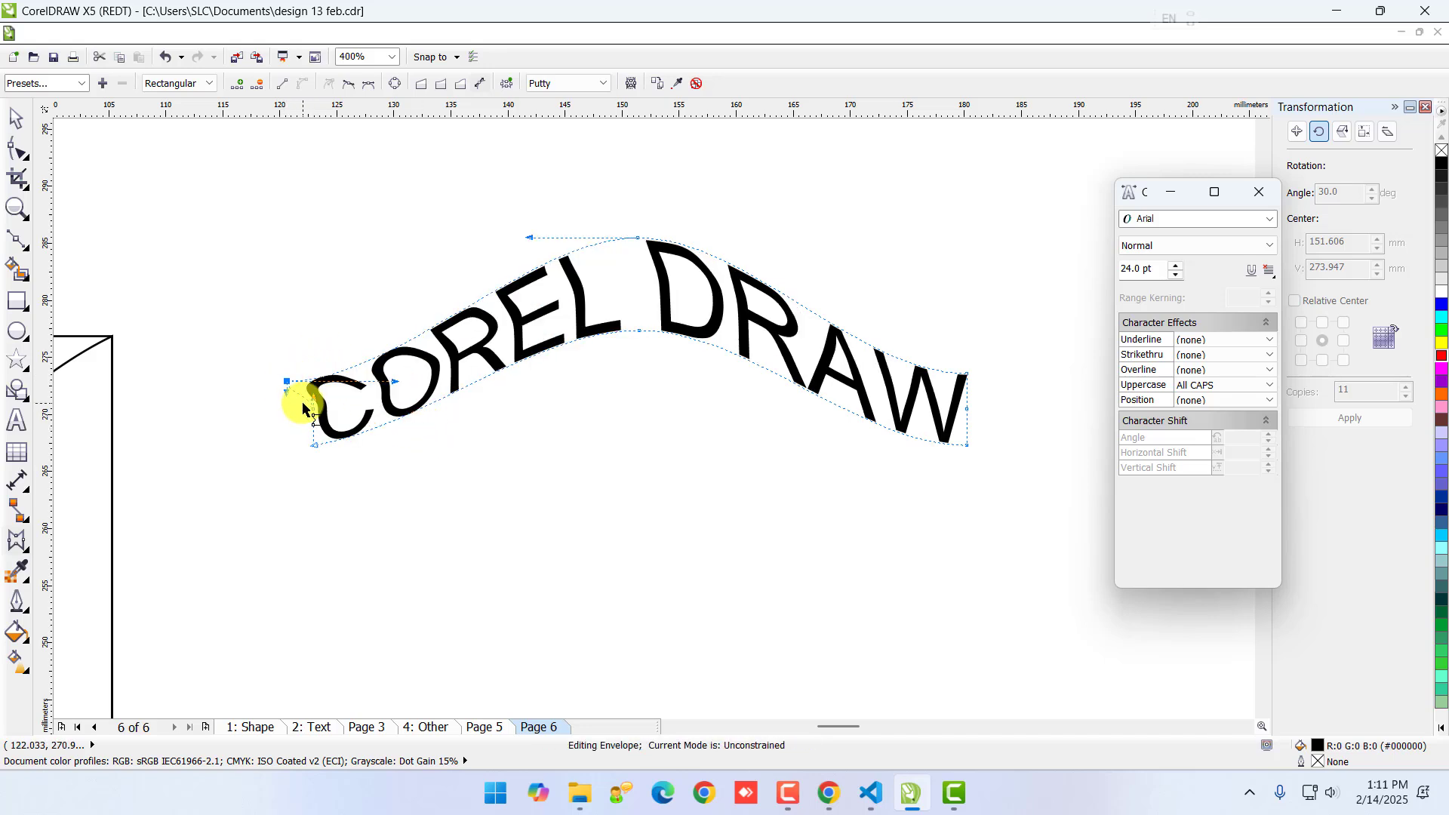
key("ctrl+z")
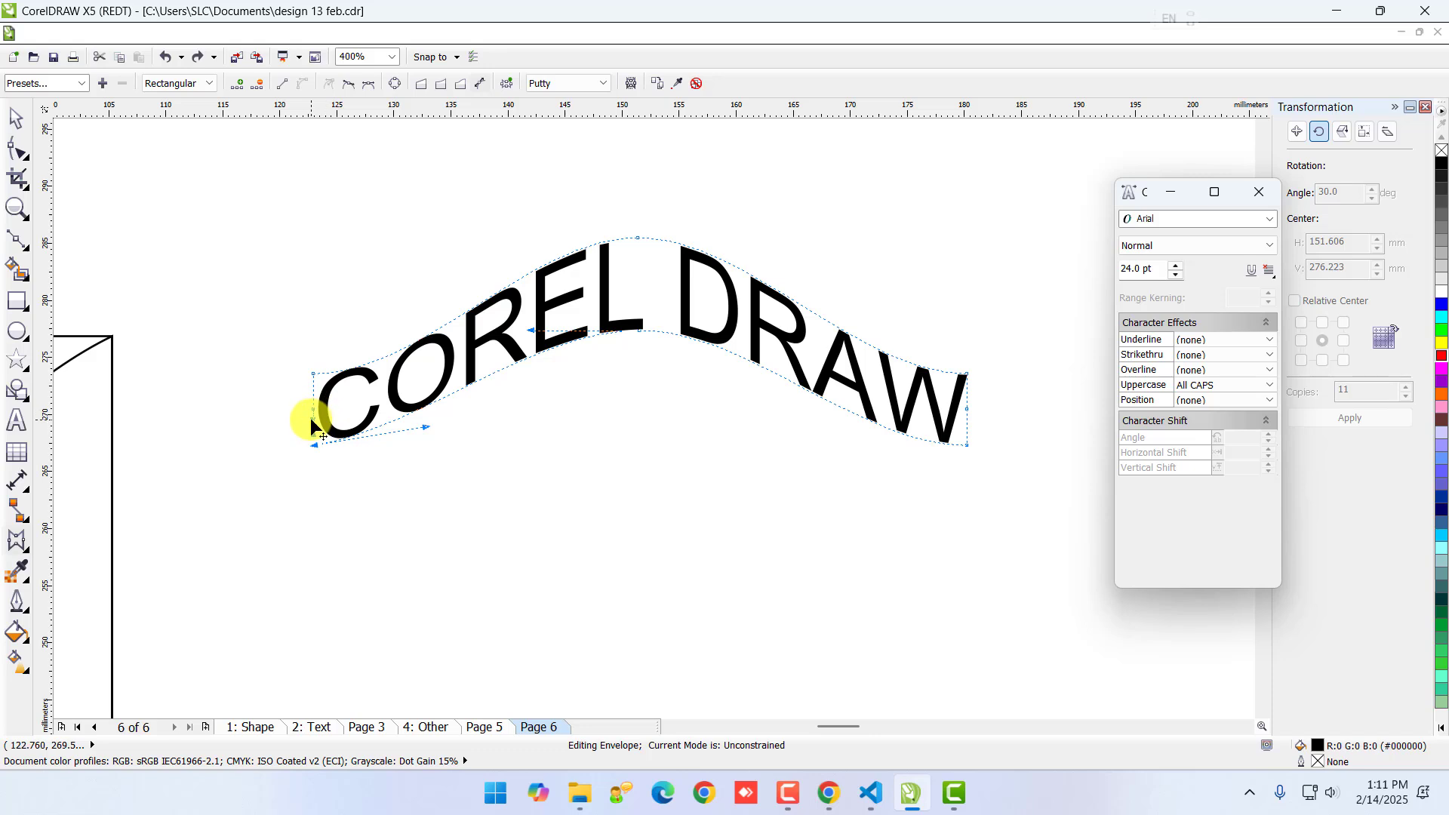
left_click_drag(312, 422, 306, 386)
key("ctrl+z")
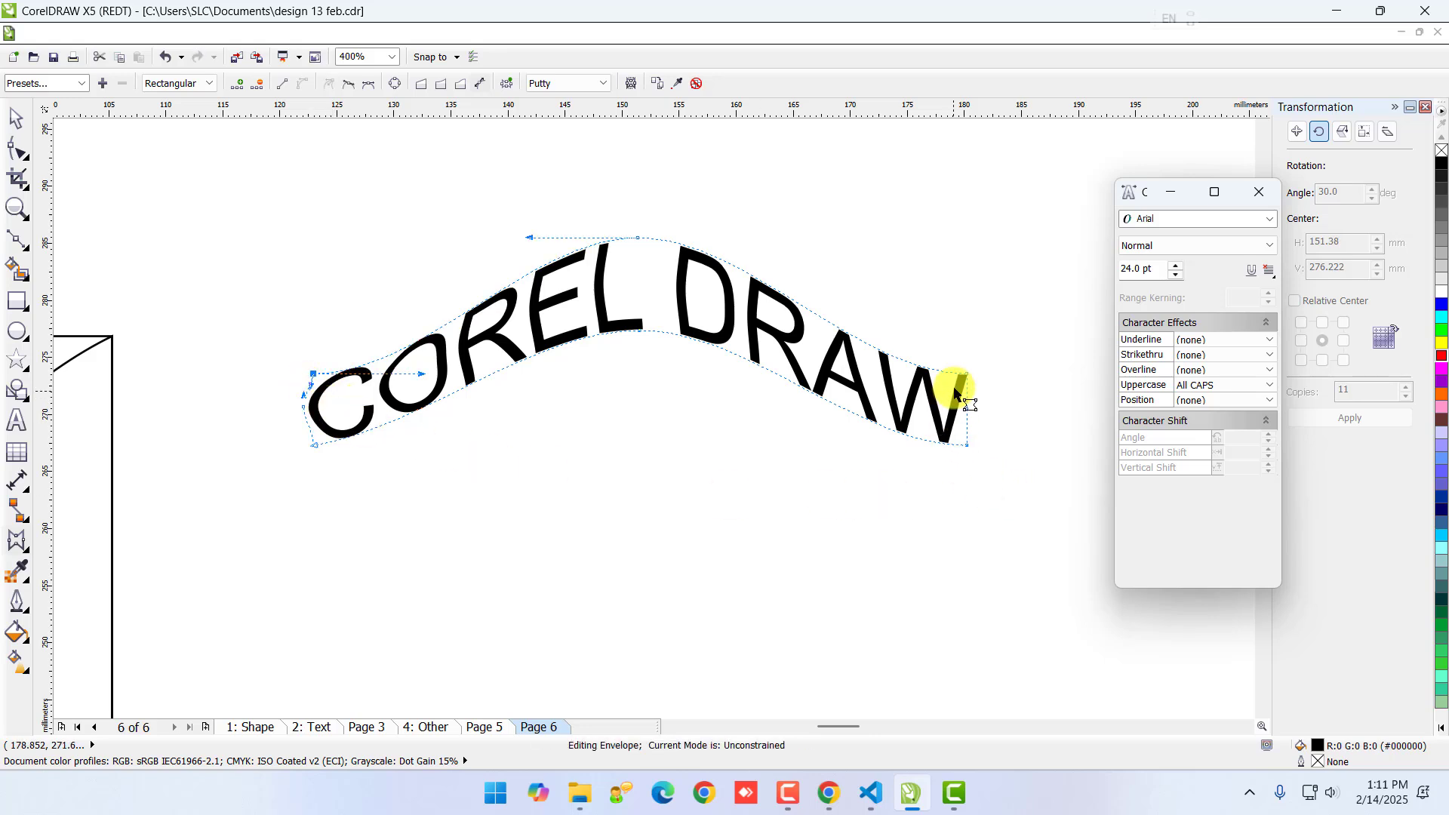
left_click_drag(967, 374, 981, 379)
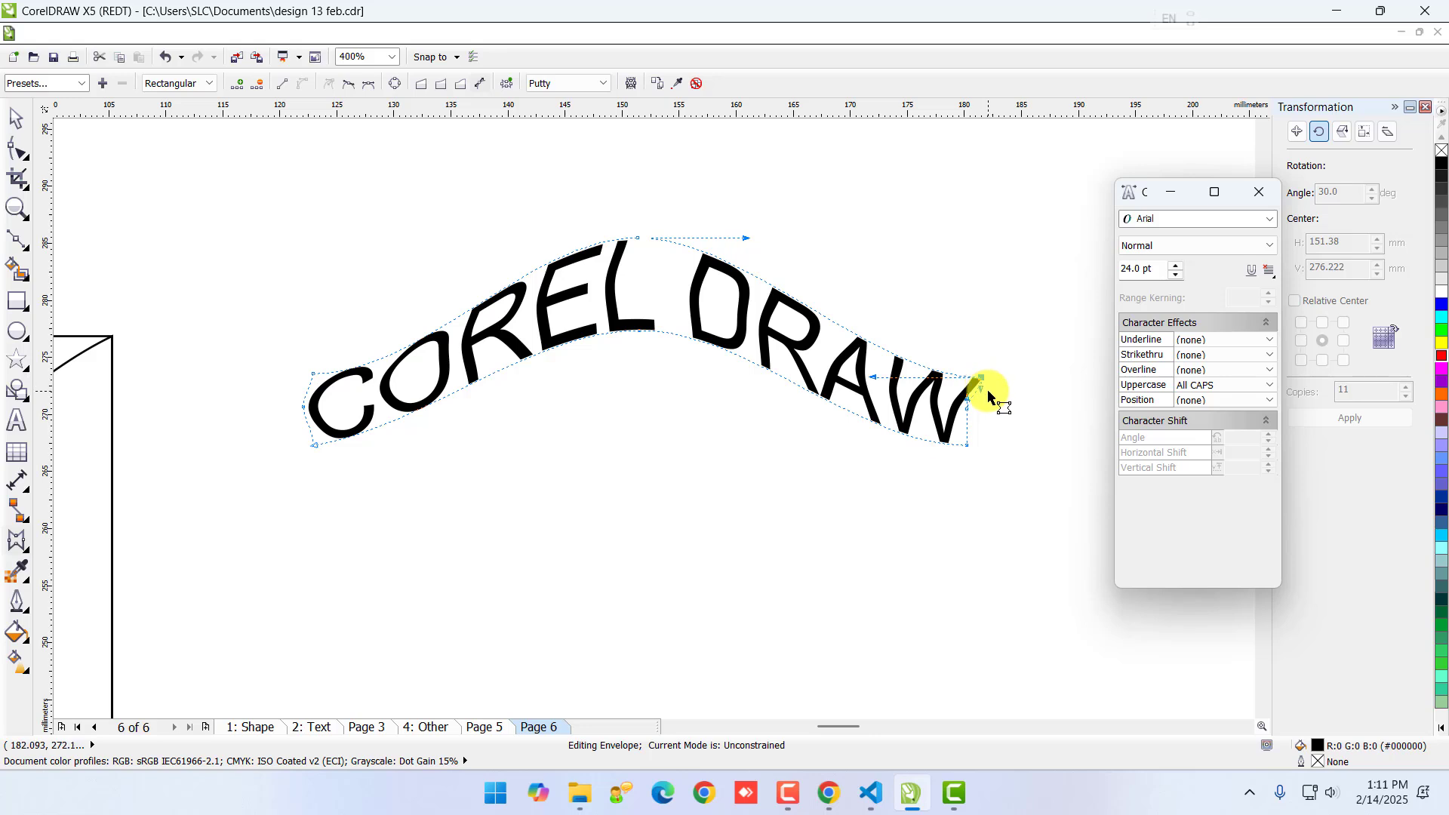
key("ctrl+z")
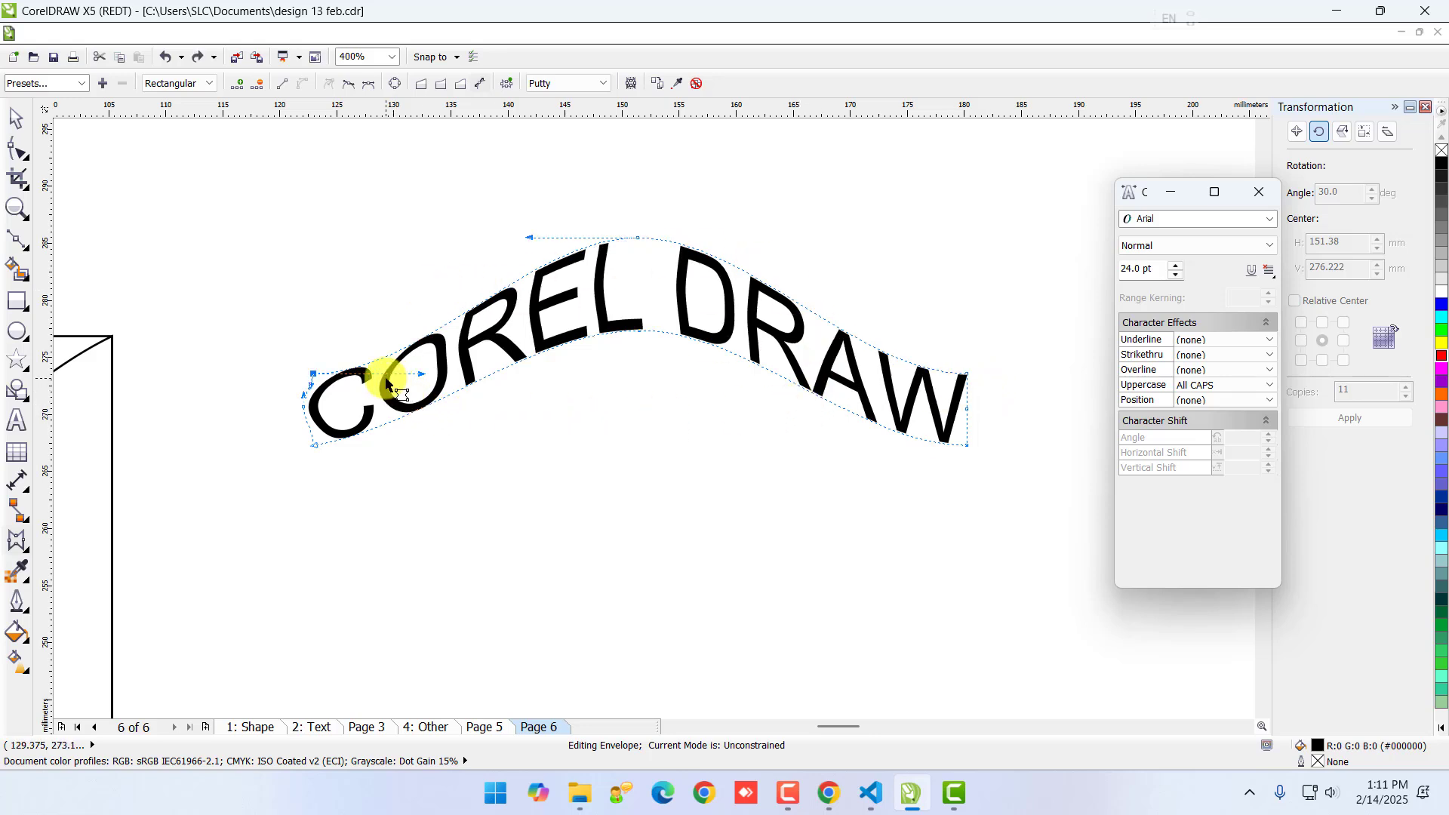
- Draw an ellipse about 17.2 by 16 mm centred below the curved text and fill it blue
left_click(21, 540)
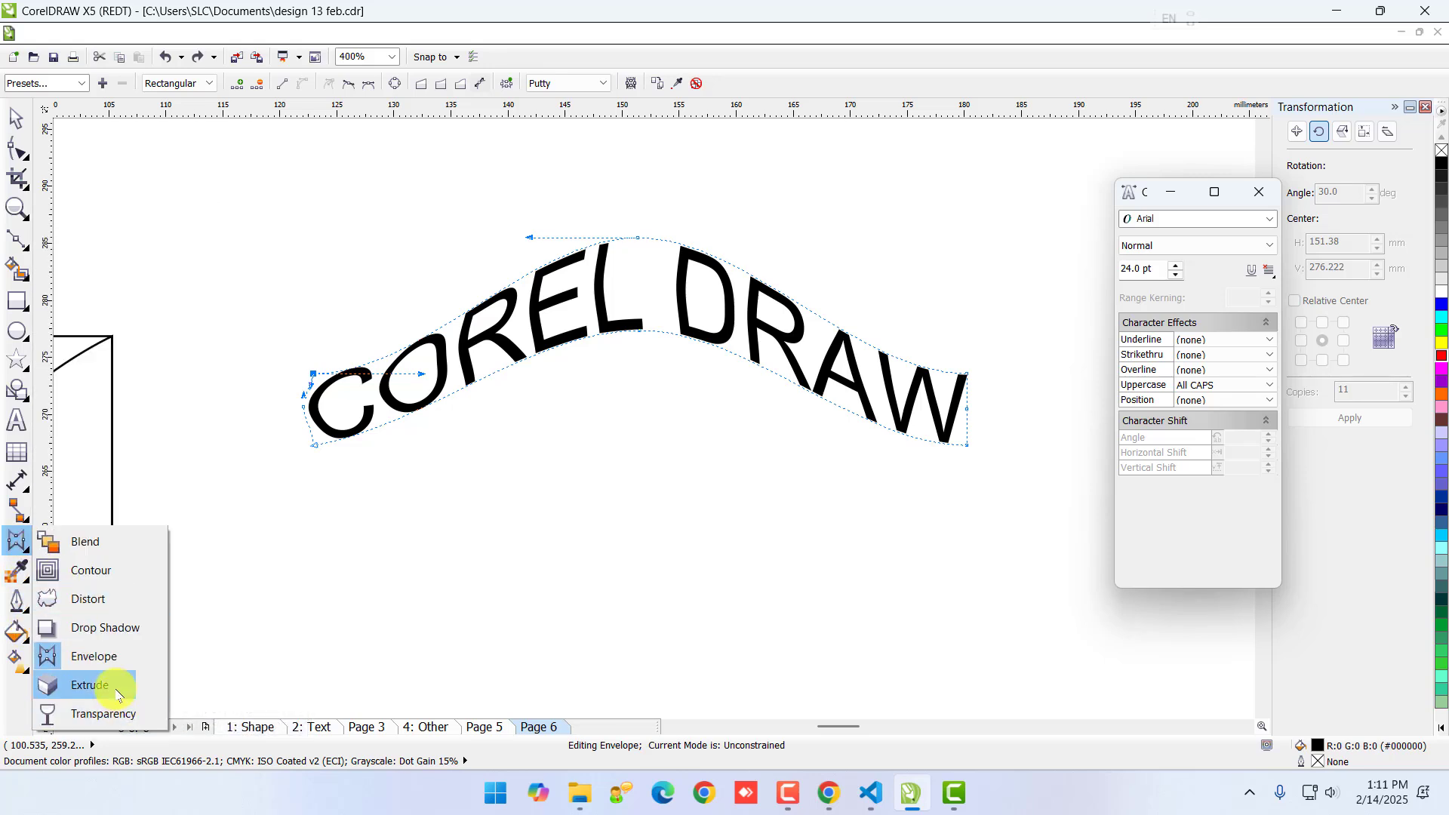
left_click(18, 330)
left_click_drag(519, 454, 725, 645)
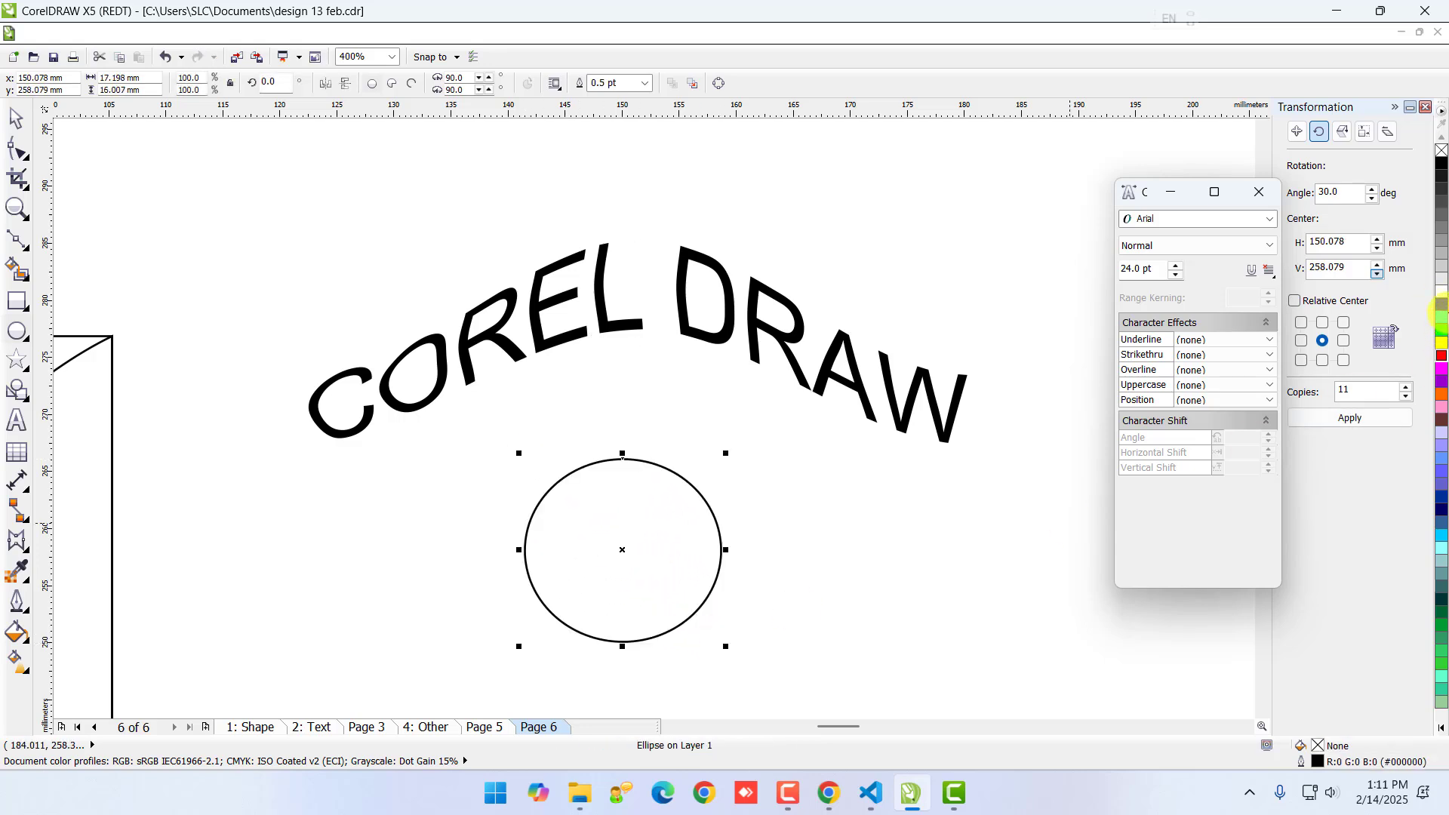
left_click(1441, 306)
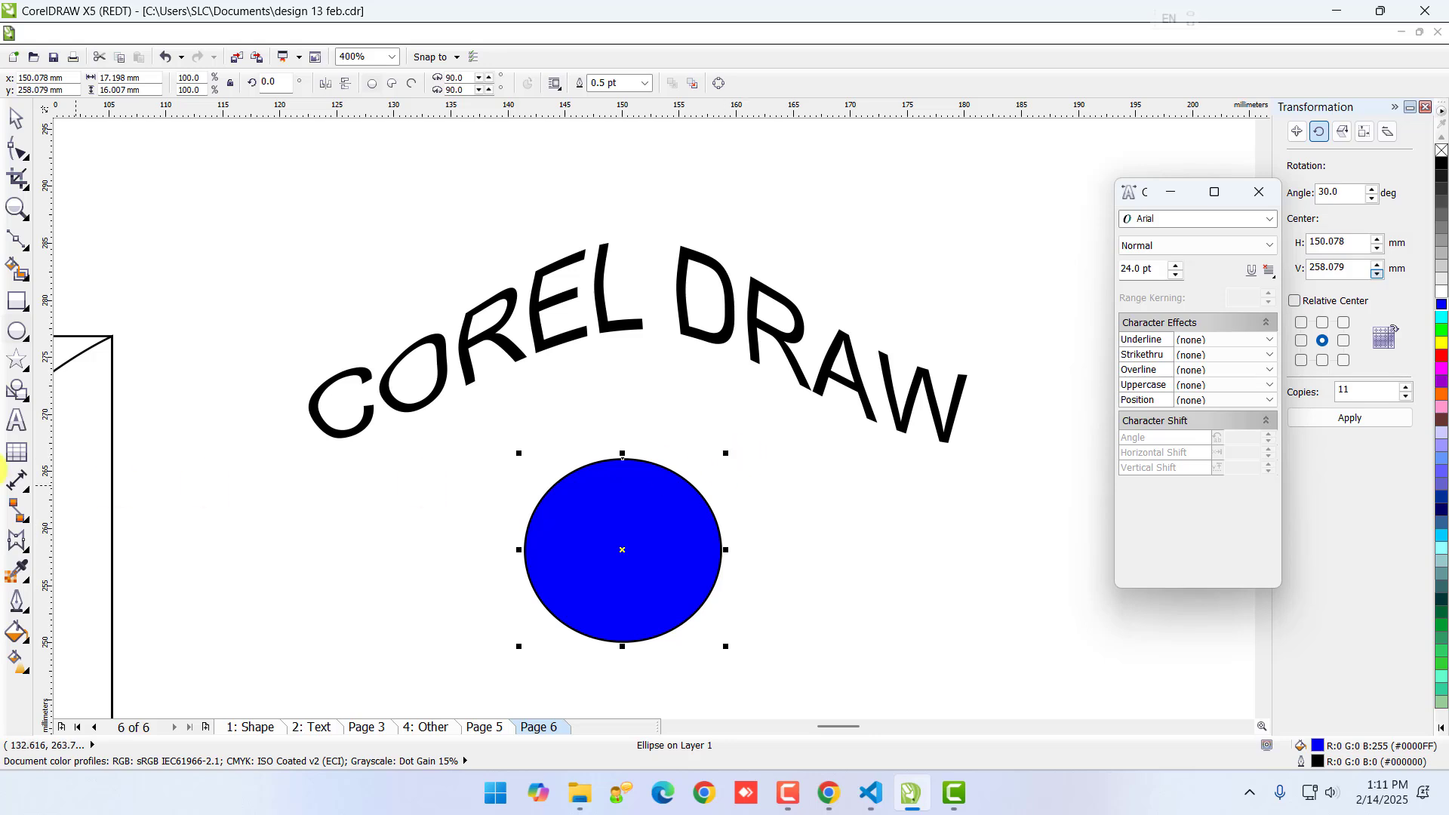
- Extrude the blue ellipse leftward, placing the vanishing point about 31.6 mm left of its centre
left_click(26, 549)
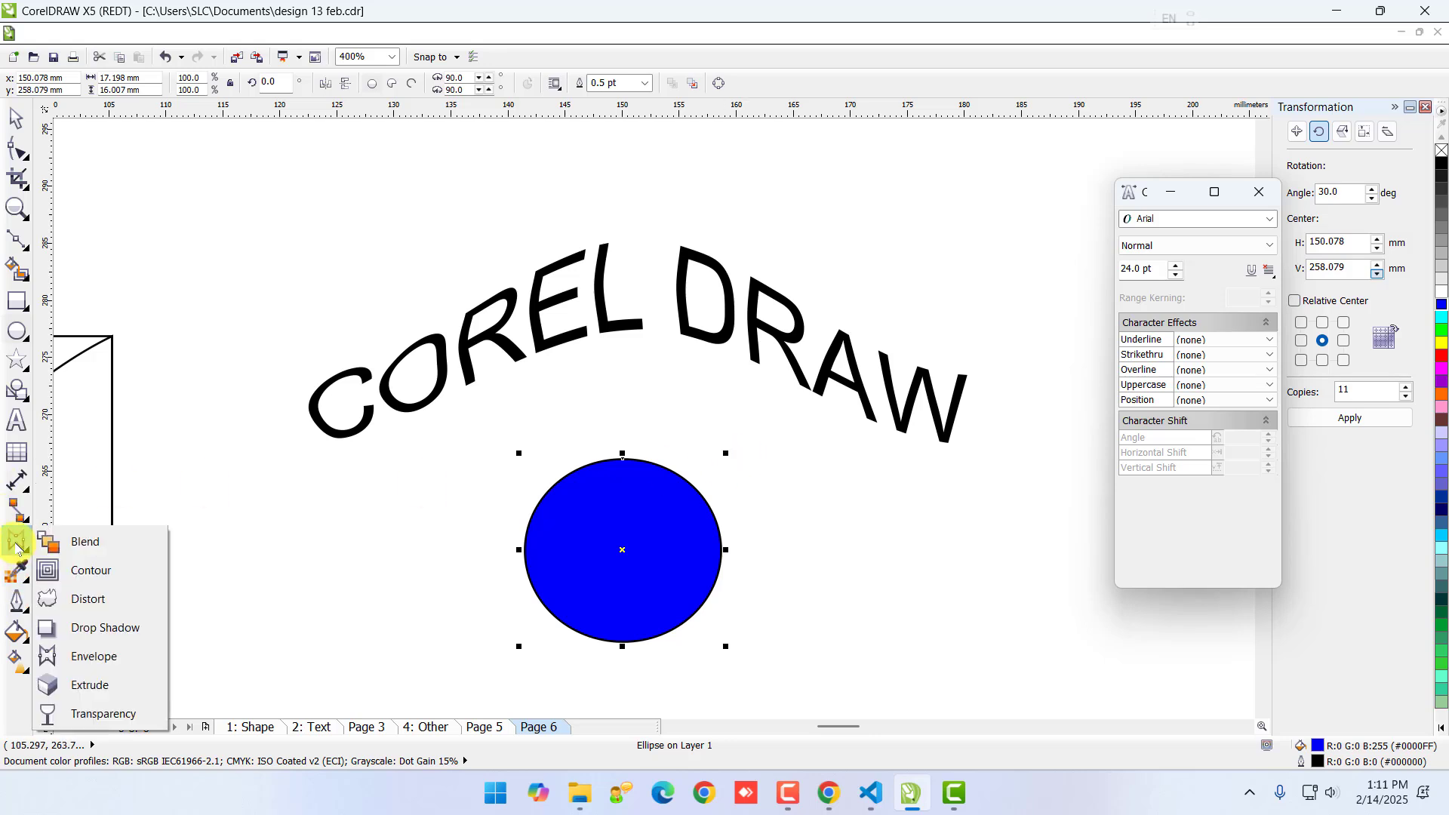
left_click(72, 686)
left_click_drag(674, 568, 261, 554)
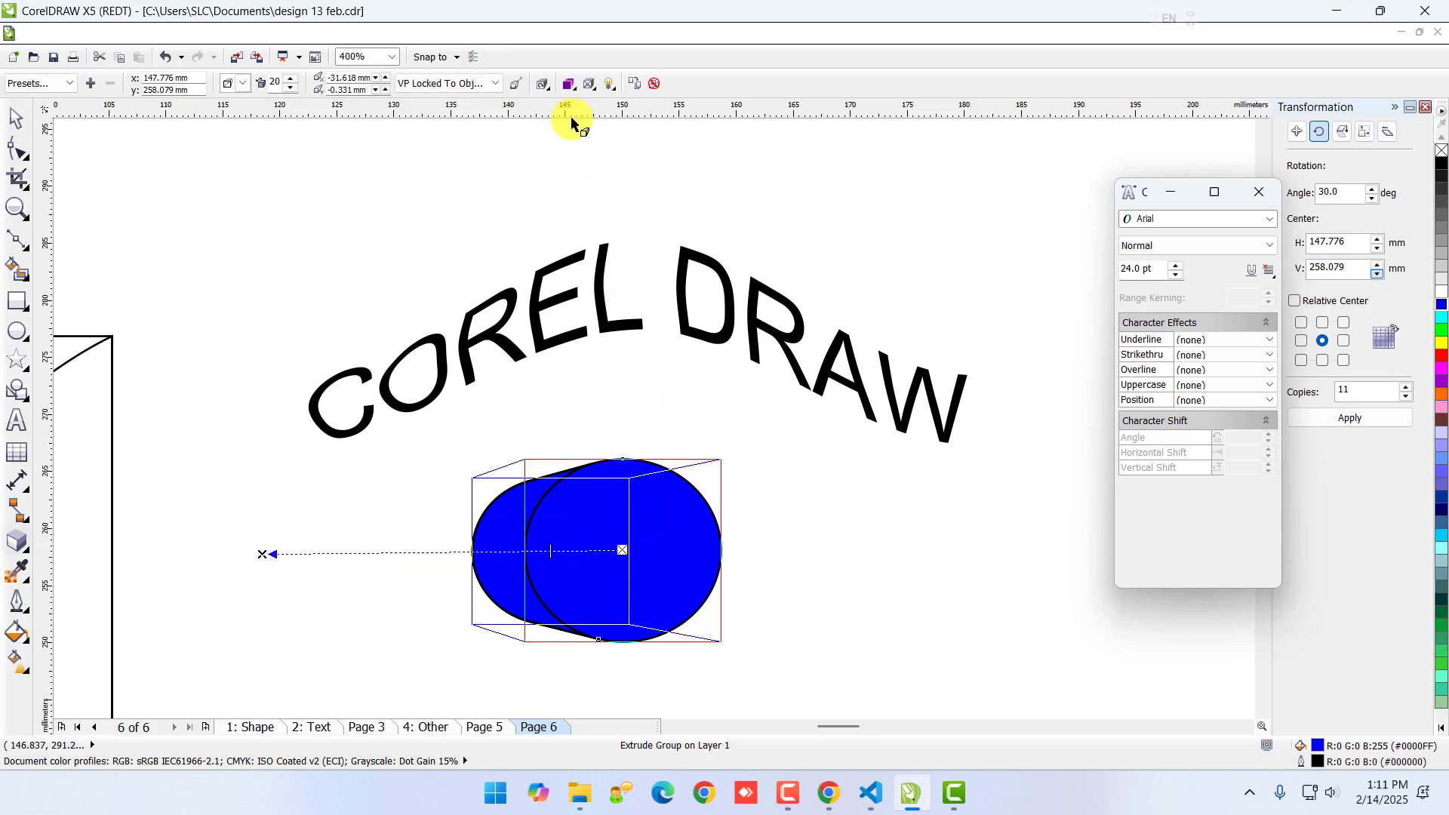
- Set the extrusion's sides to a solid red colour
left_click(568, 84)
left_click(606, 146)
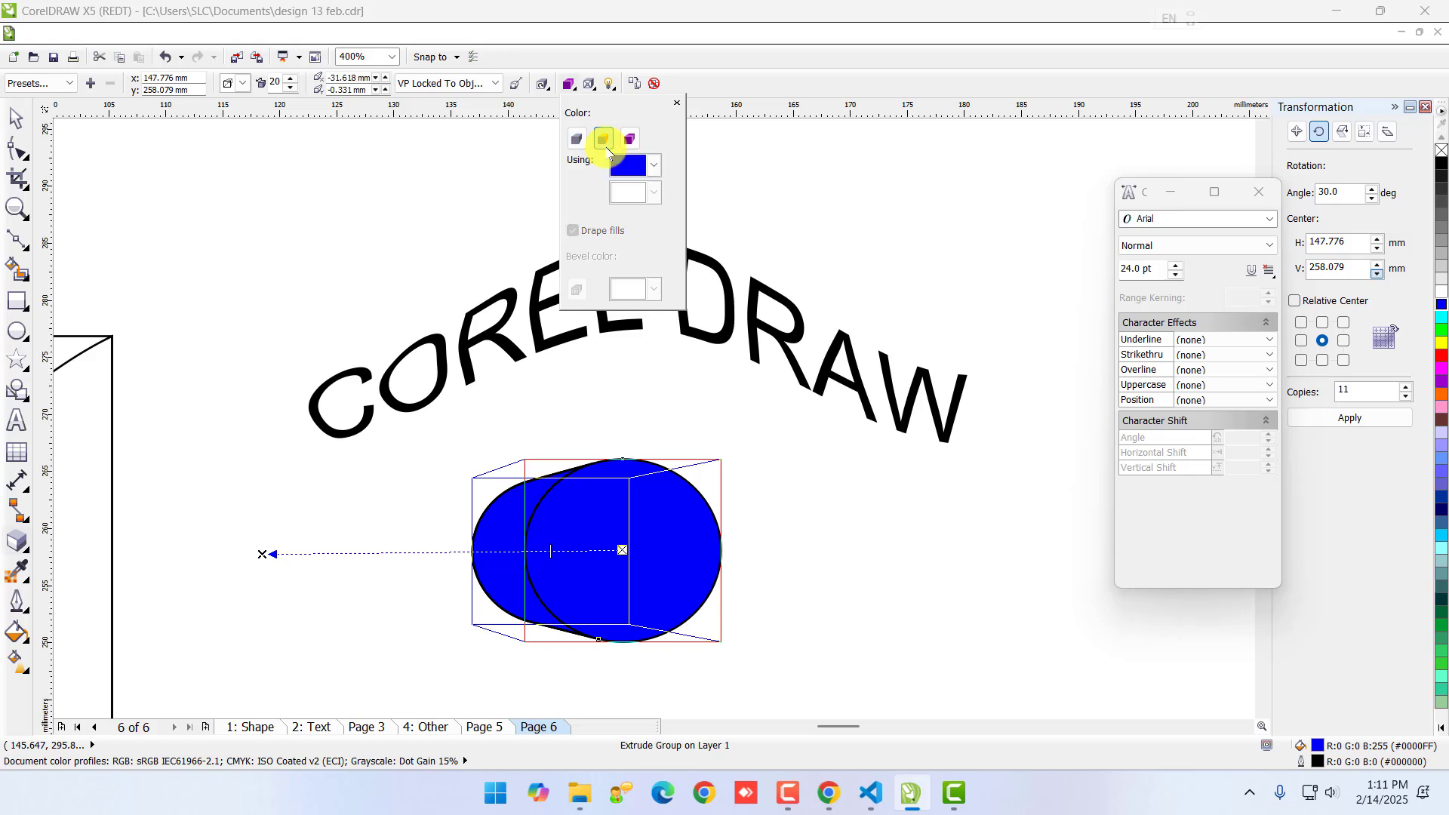
left_click(653, 165)
left_click(652, 205)
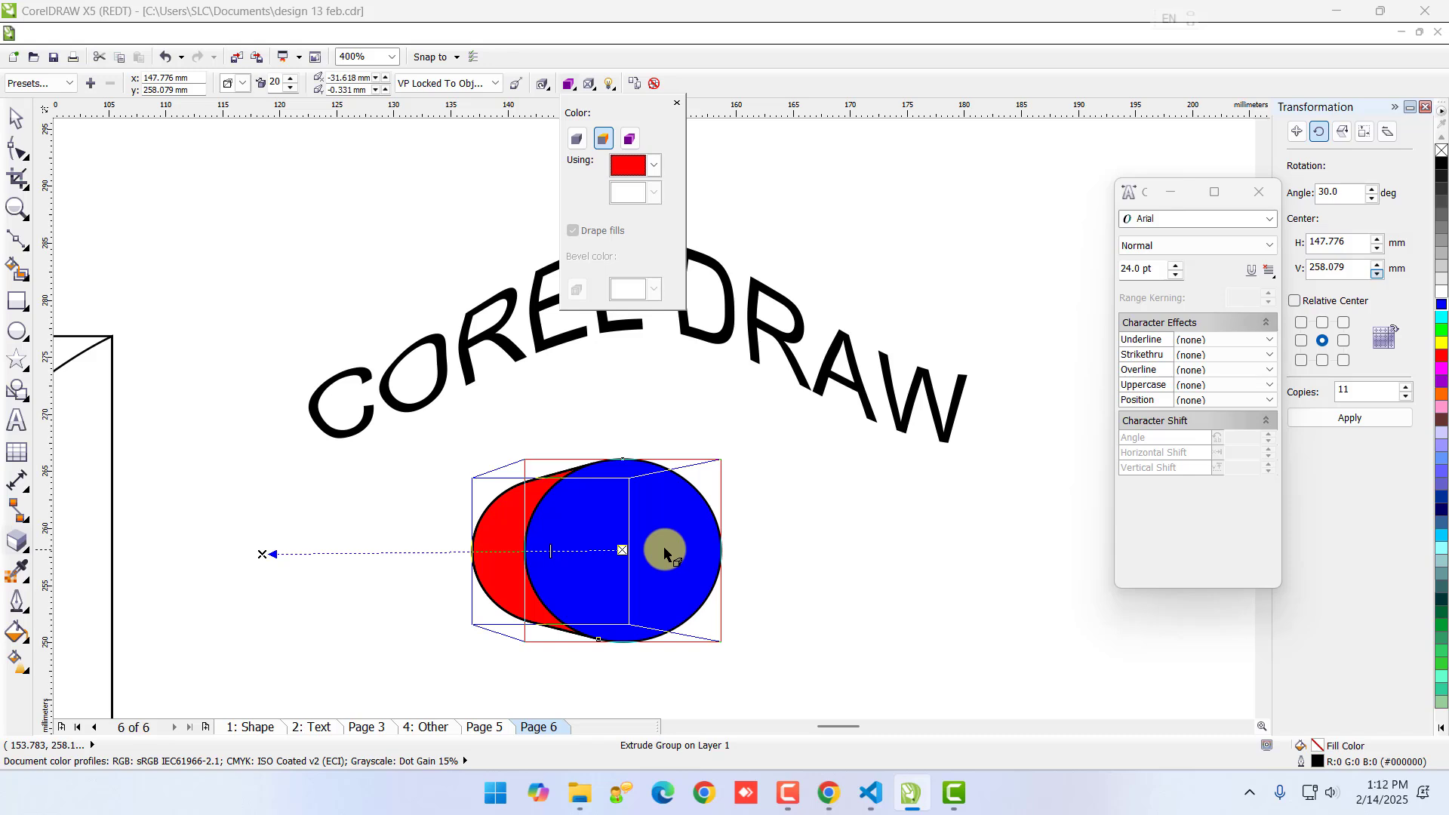
- Draw a second ellipse about 19.9 by 18.1 mm to the lower right of the extruded shape and fill it red
left_click(18, 542)
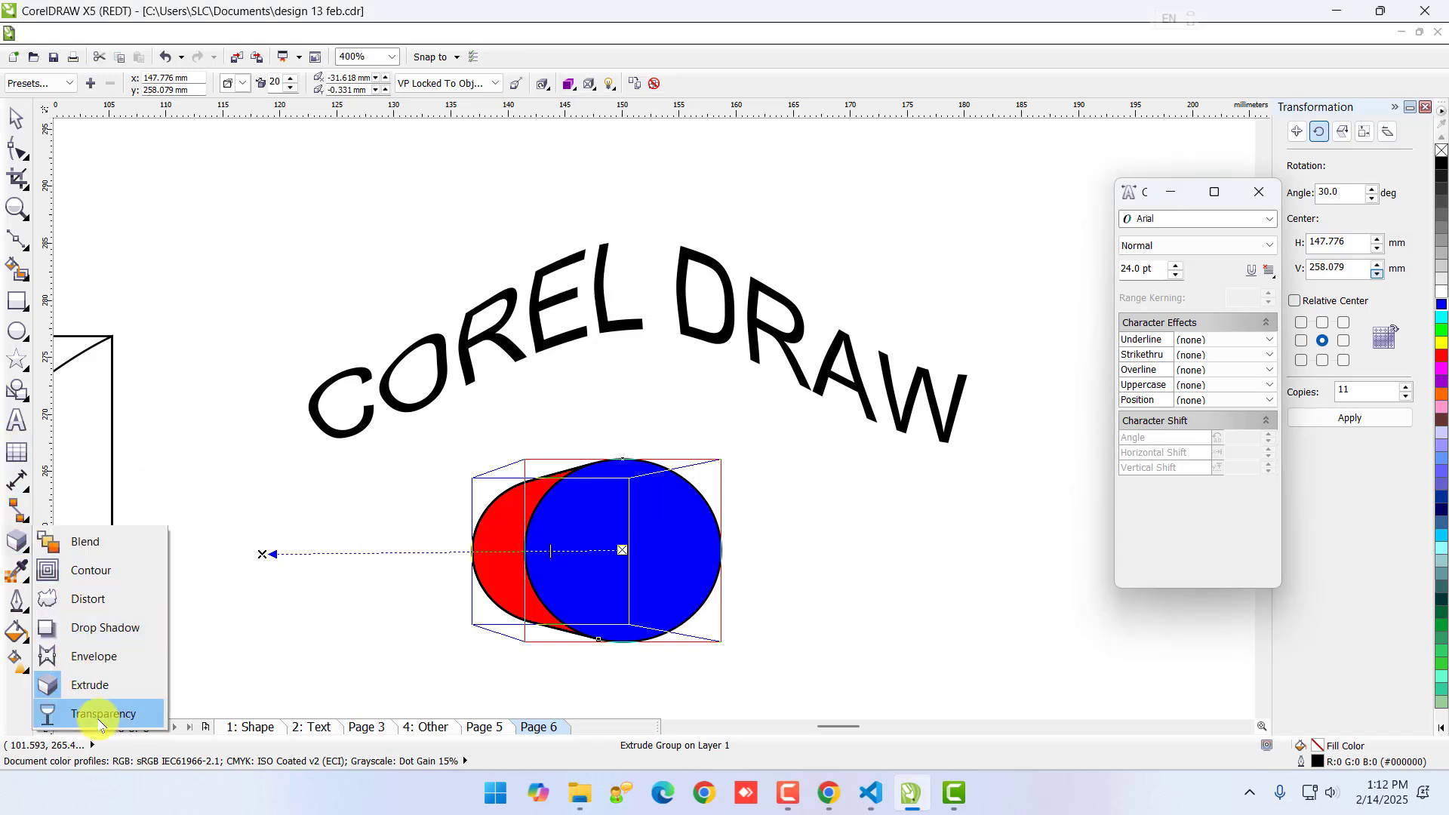
left_click(809, 474)
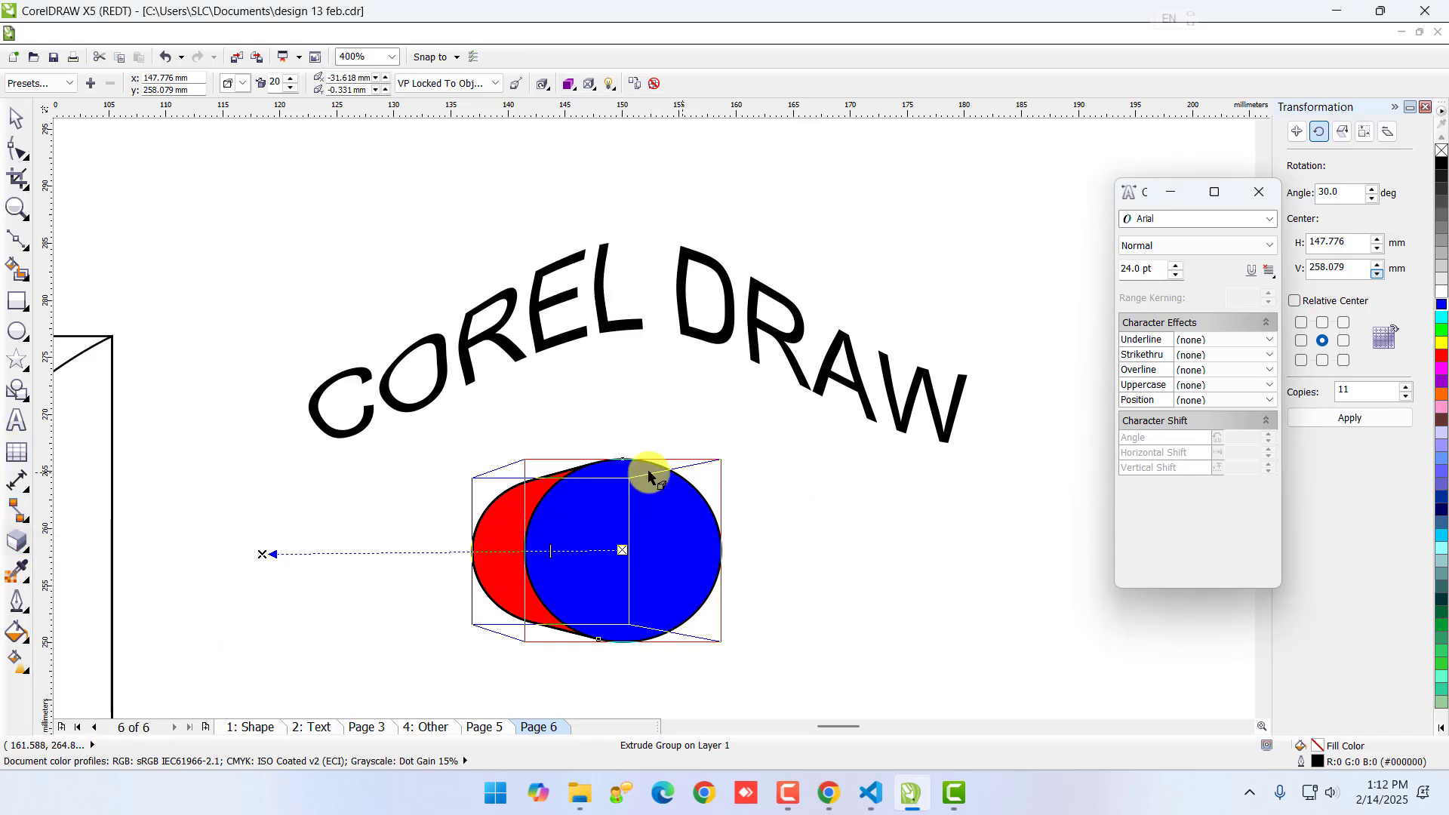
left_click(18, 331)
scroll(606, 556, "down", 2)
scroll(624, 604, "up", 2)
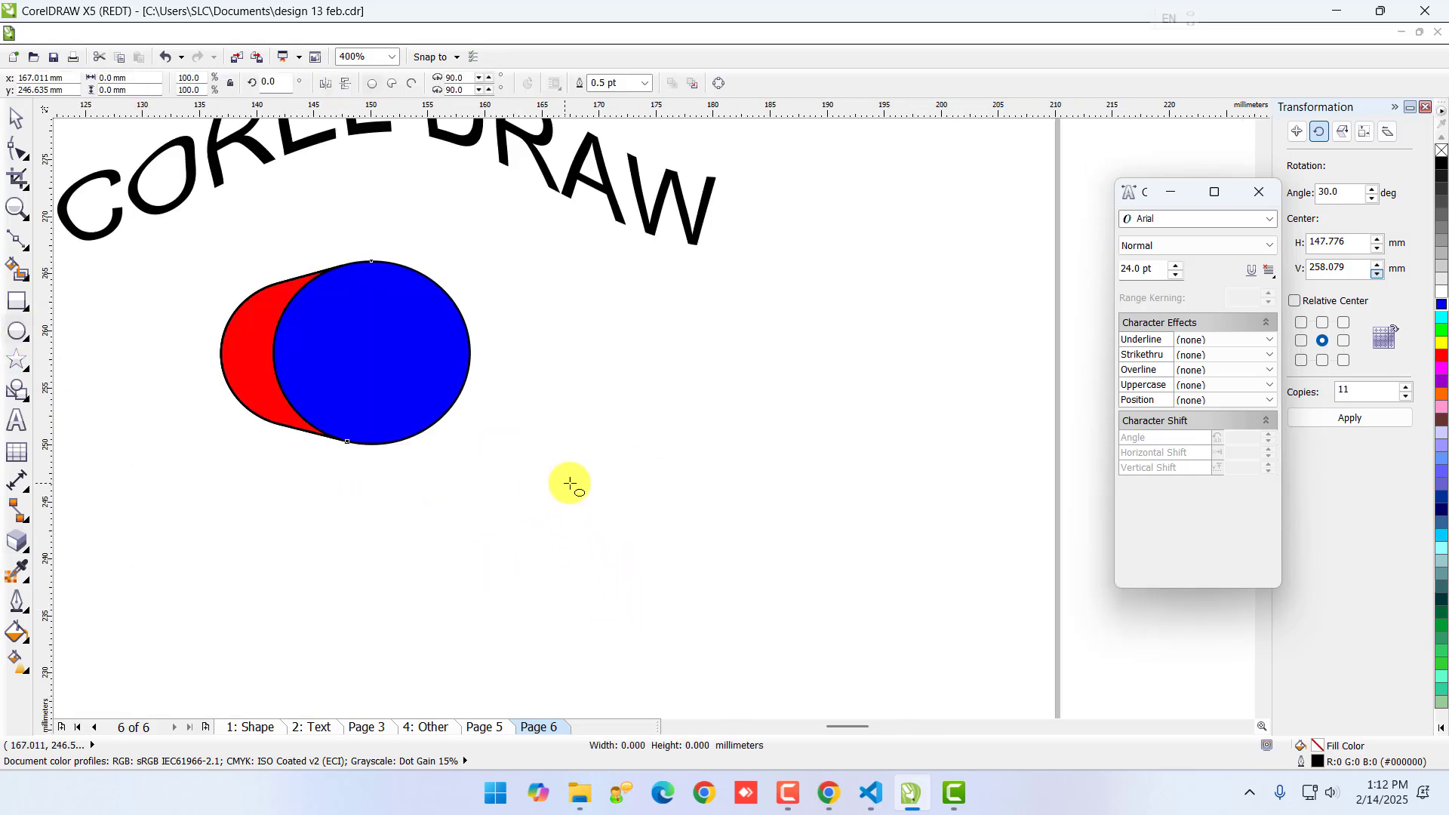
left_click_drag(570, 484, 790, 684)
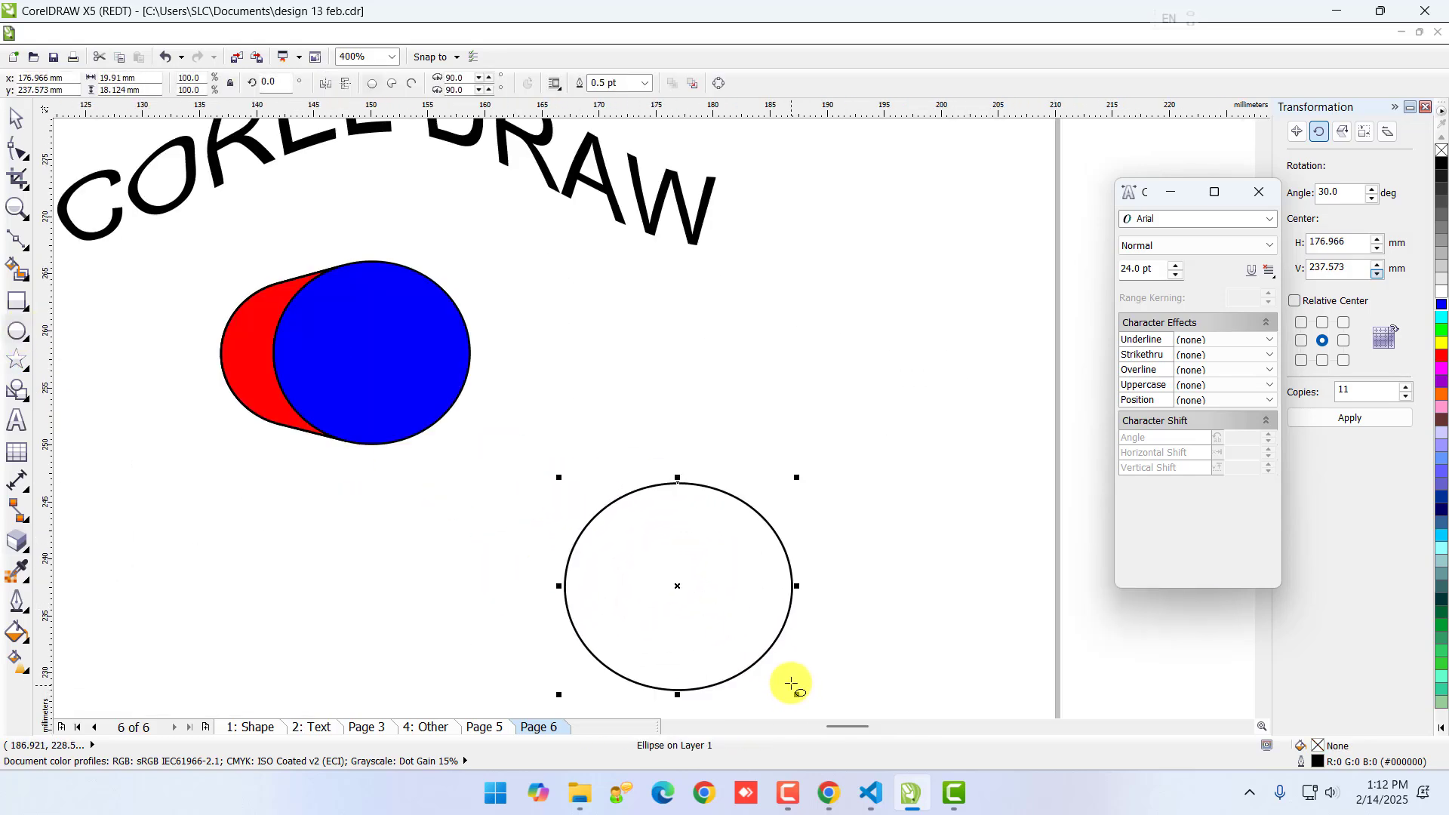
left_click(1441, 355)
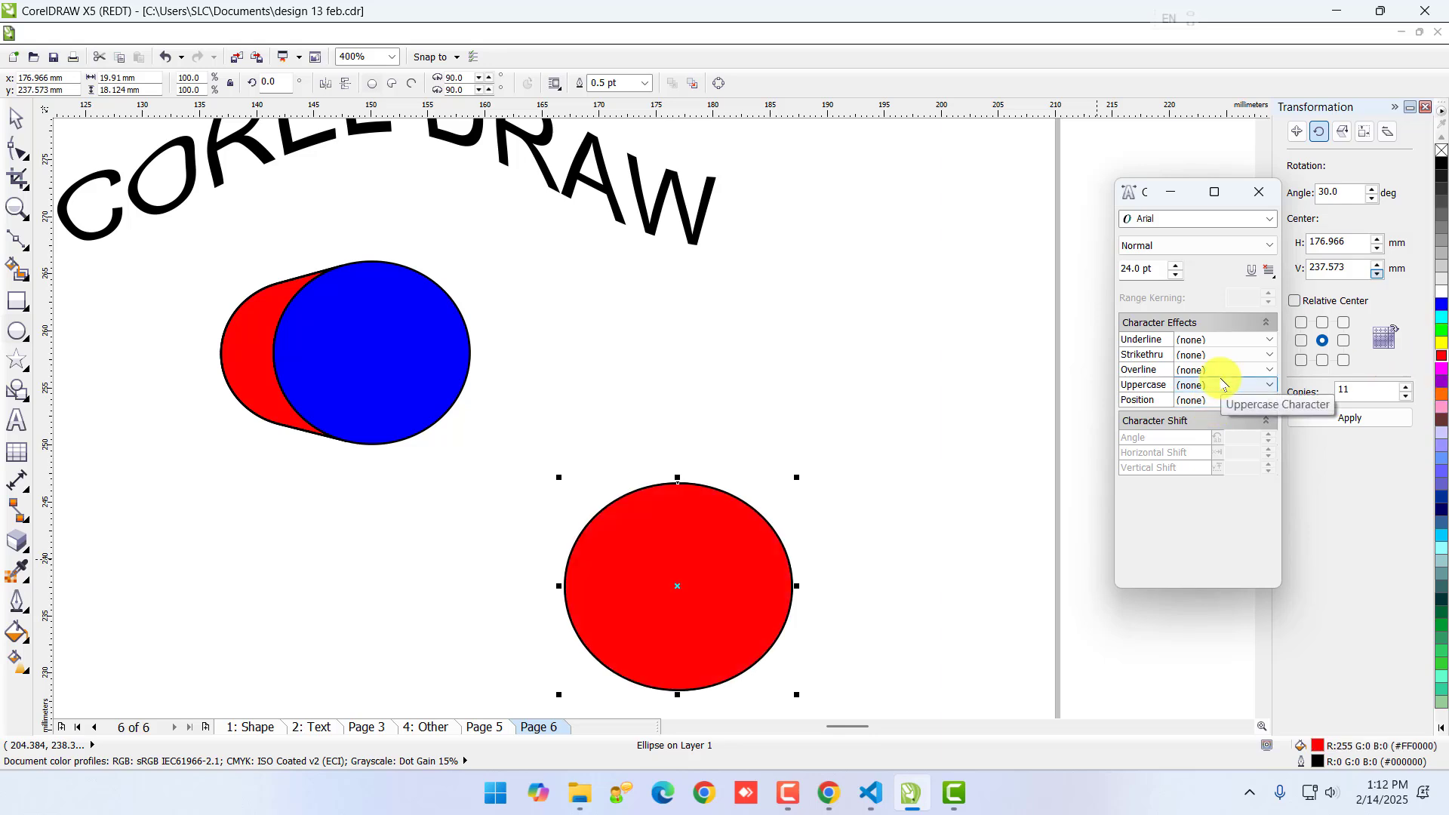
- Stack a copy of the red ellipse directly on top of it, fill the copy blue and select it
left_click(11, 121)
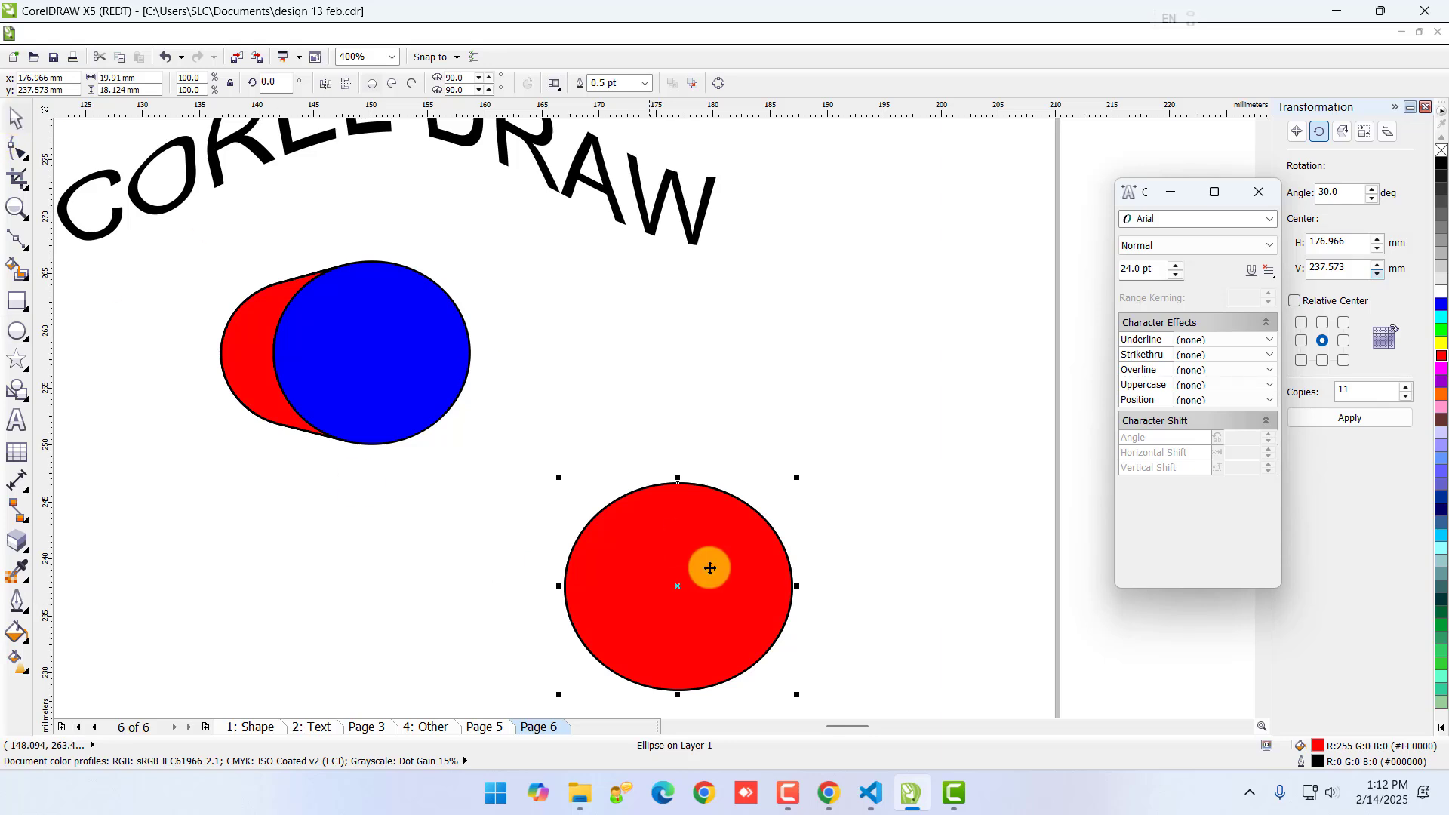
left_click(1441, 308)
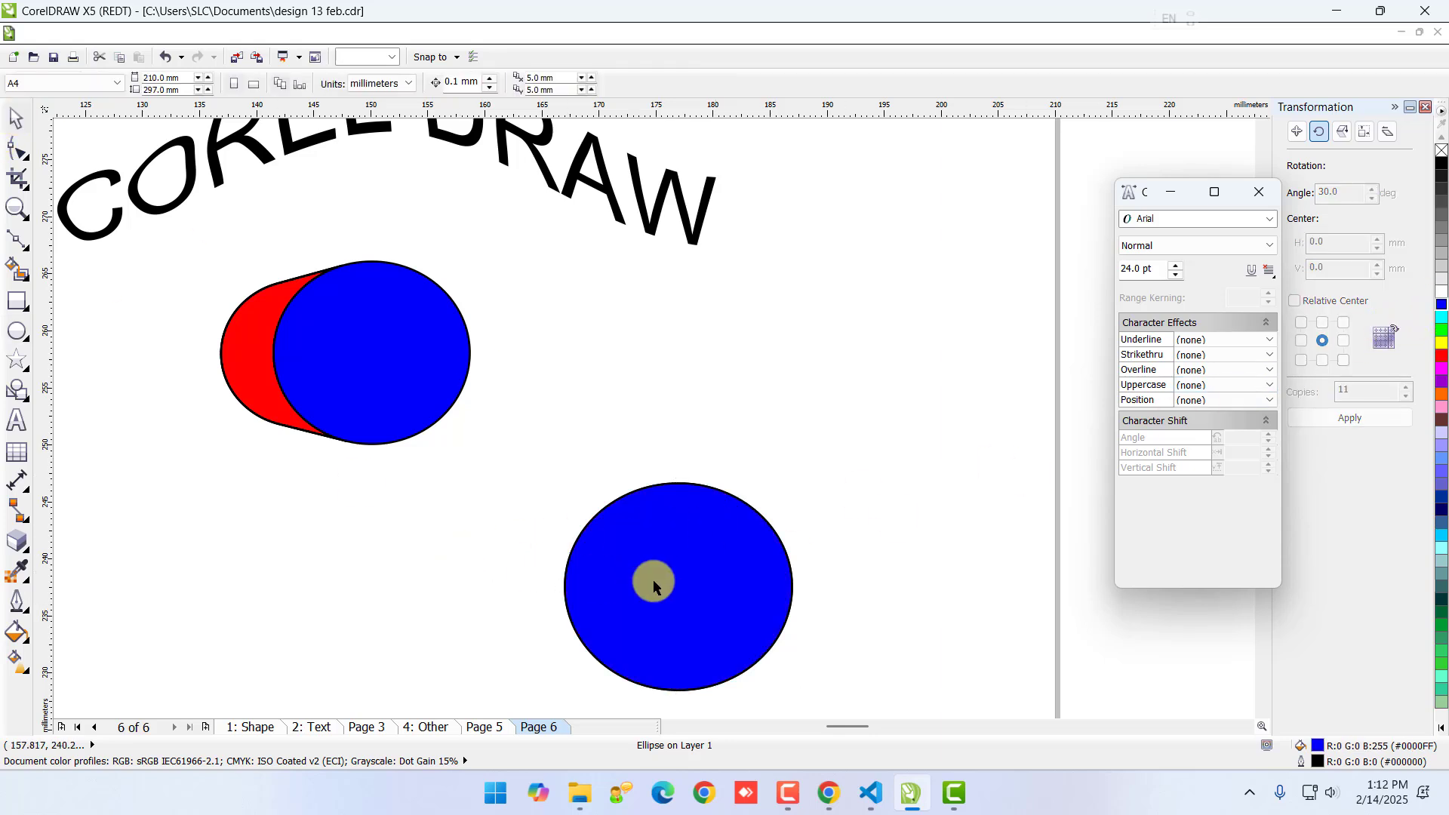
left_click(634, 579)
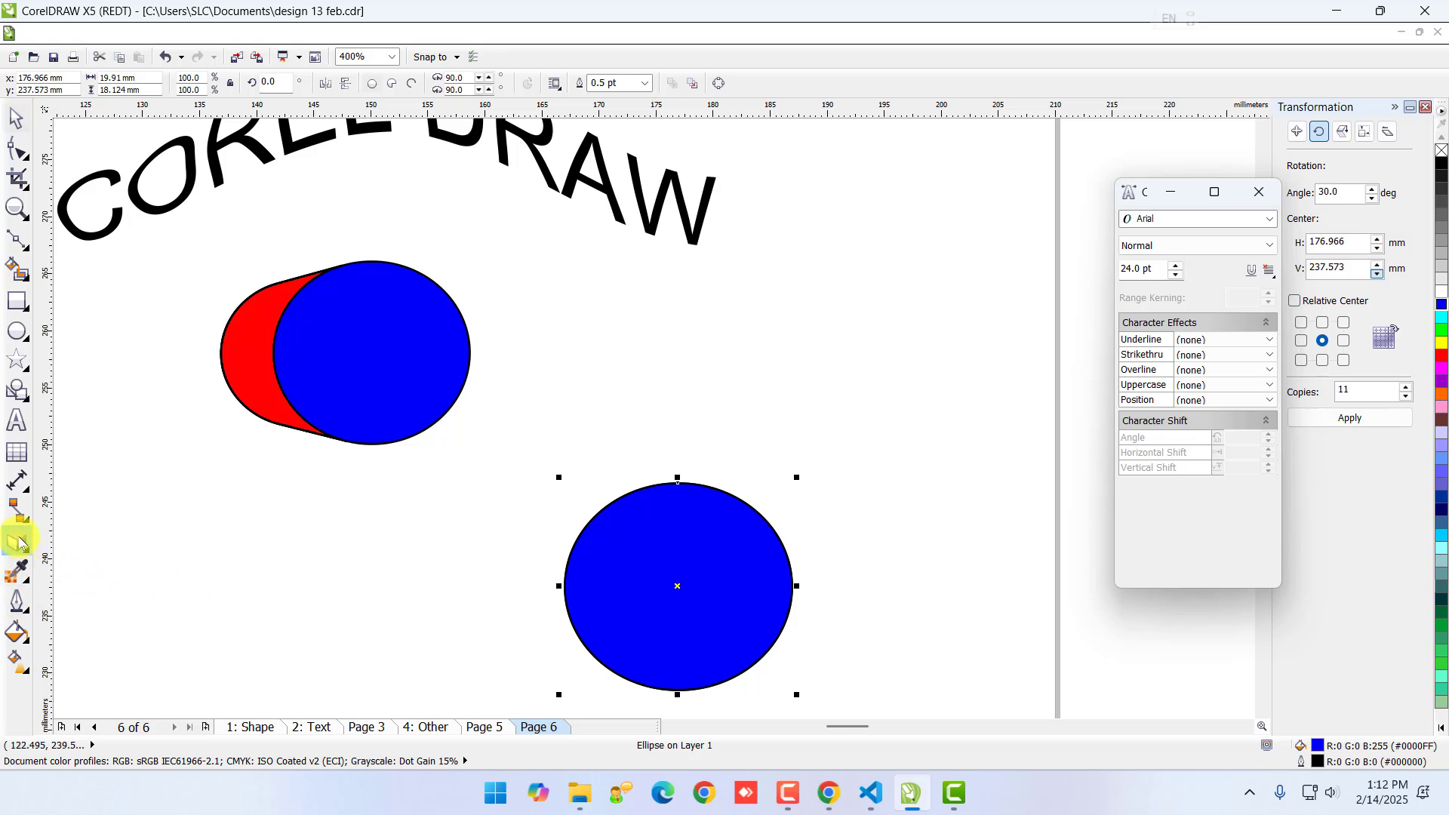
- Apply a linear transparency to the top blue ellipse from its upper right to its lower-left edge, shifting the midpoint towards the start
left_click(22, 545)
left_click(91, 714)
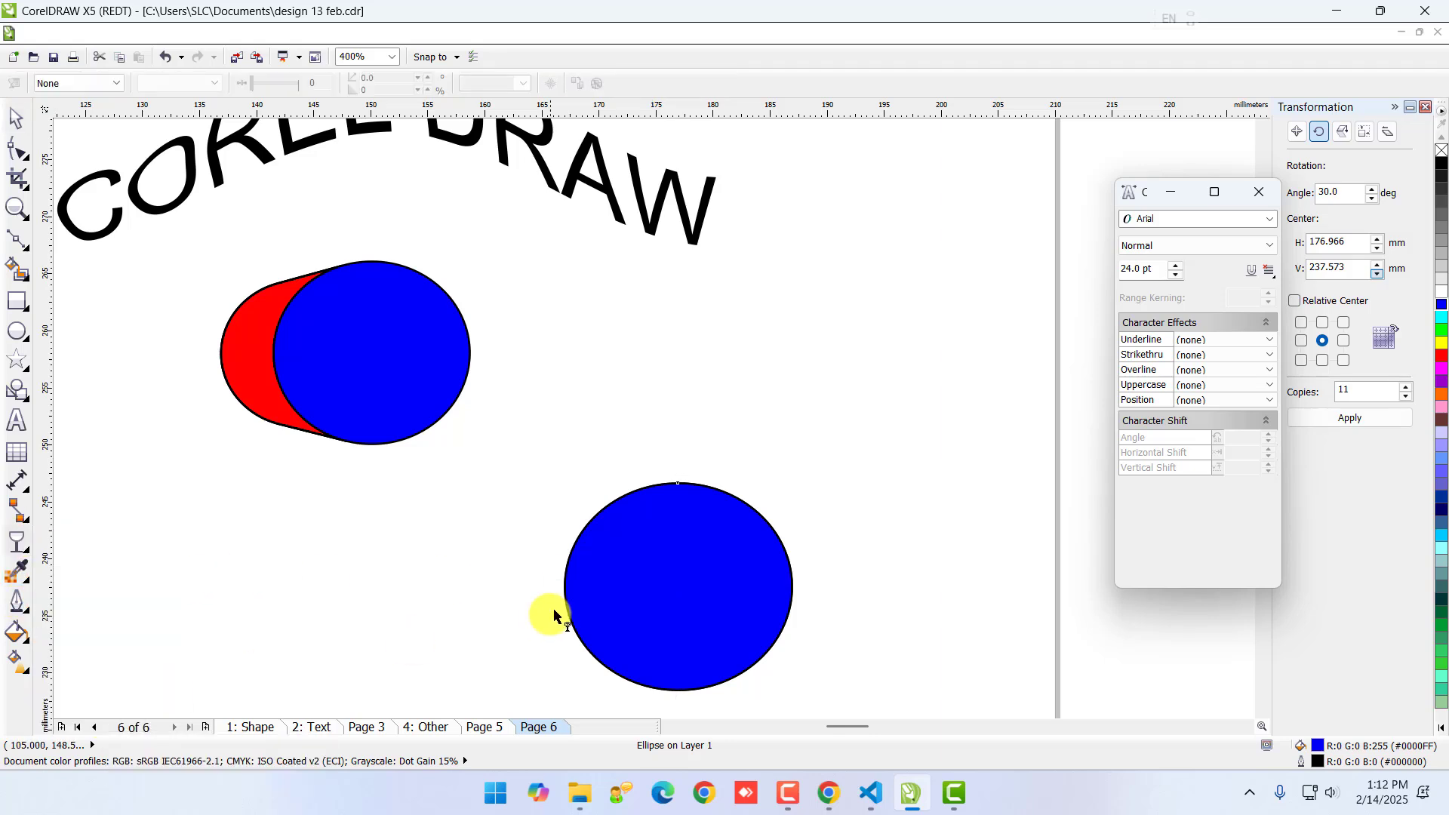
left_click_drag(561, 600, 684, 598)
left_click_drag(826, 607, 831, 605)
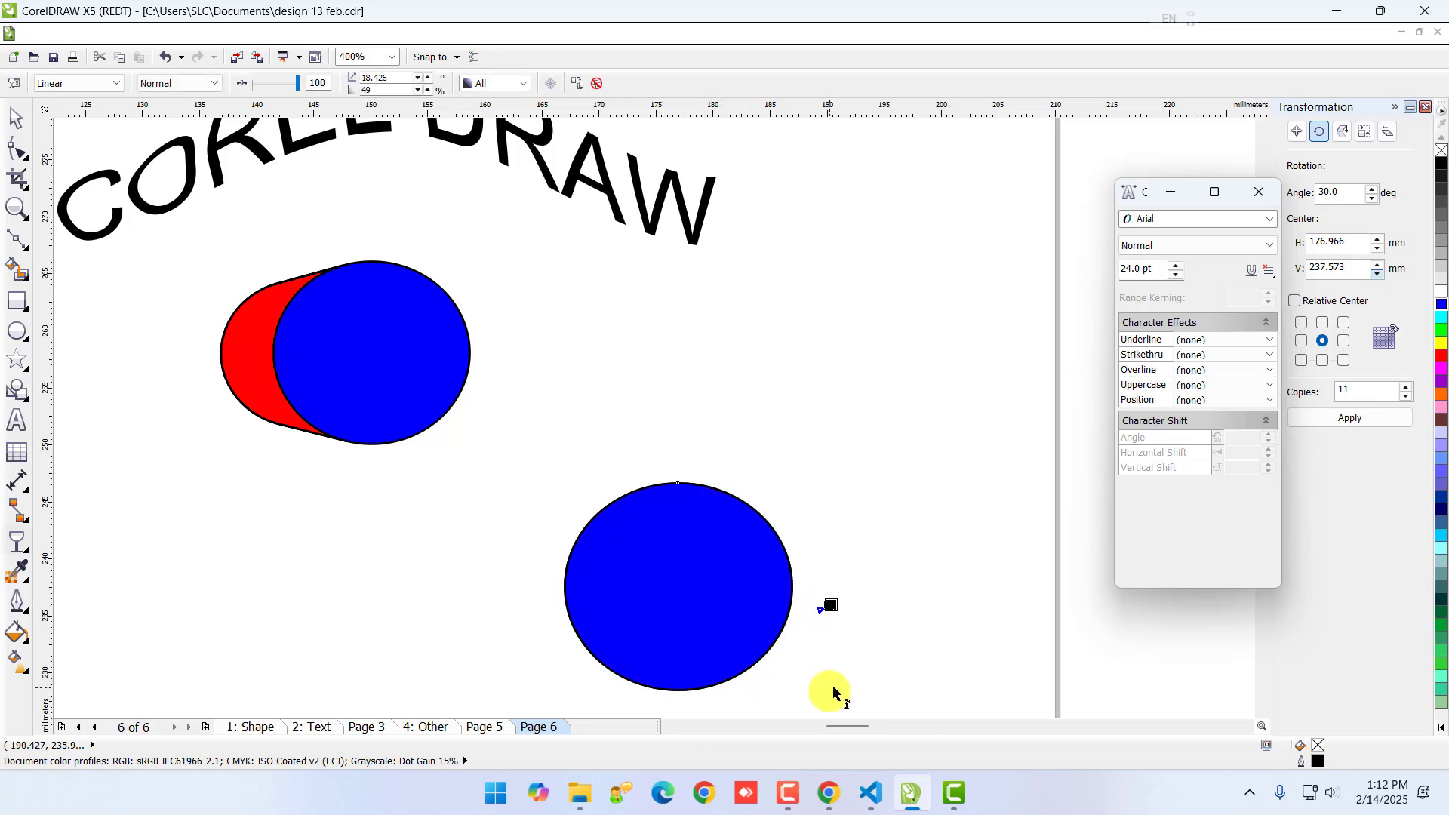
left_click_drag(686, 573, 654, 655)
left_click_drag(712, 527, 631, 687)
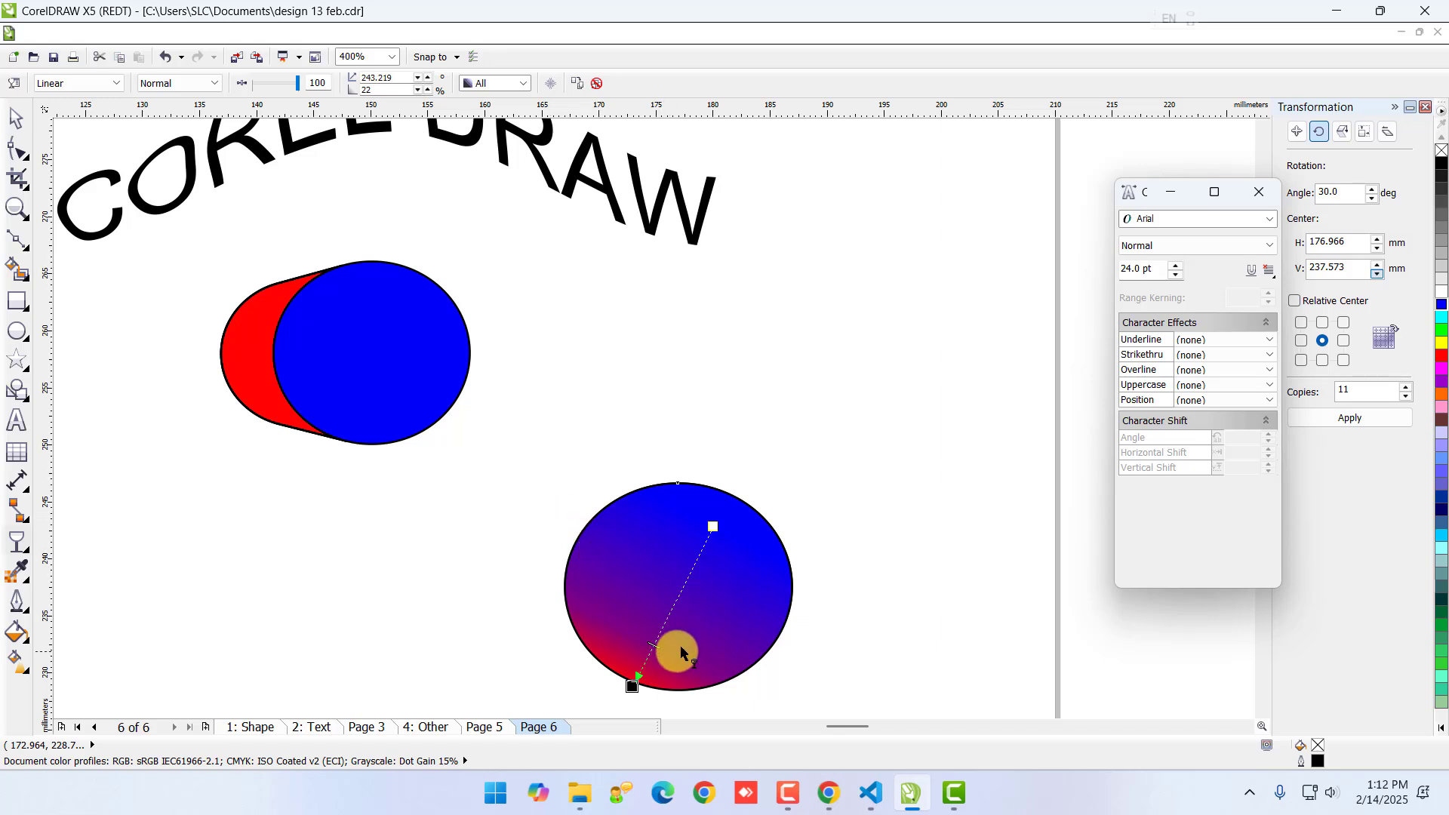
left_click_drag(654, 648, 691, 571)
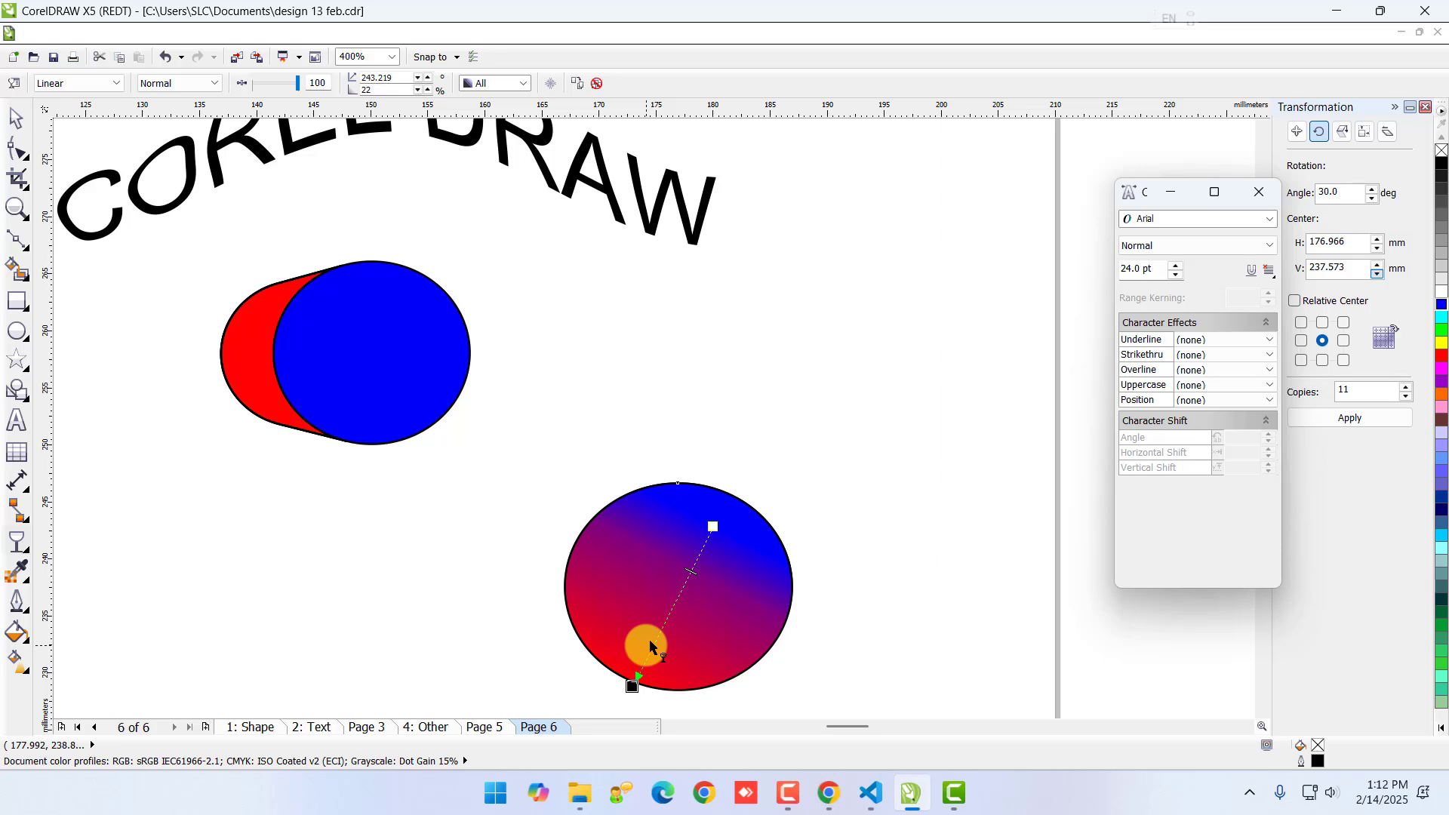
left_click(16, 120)
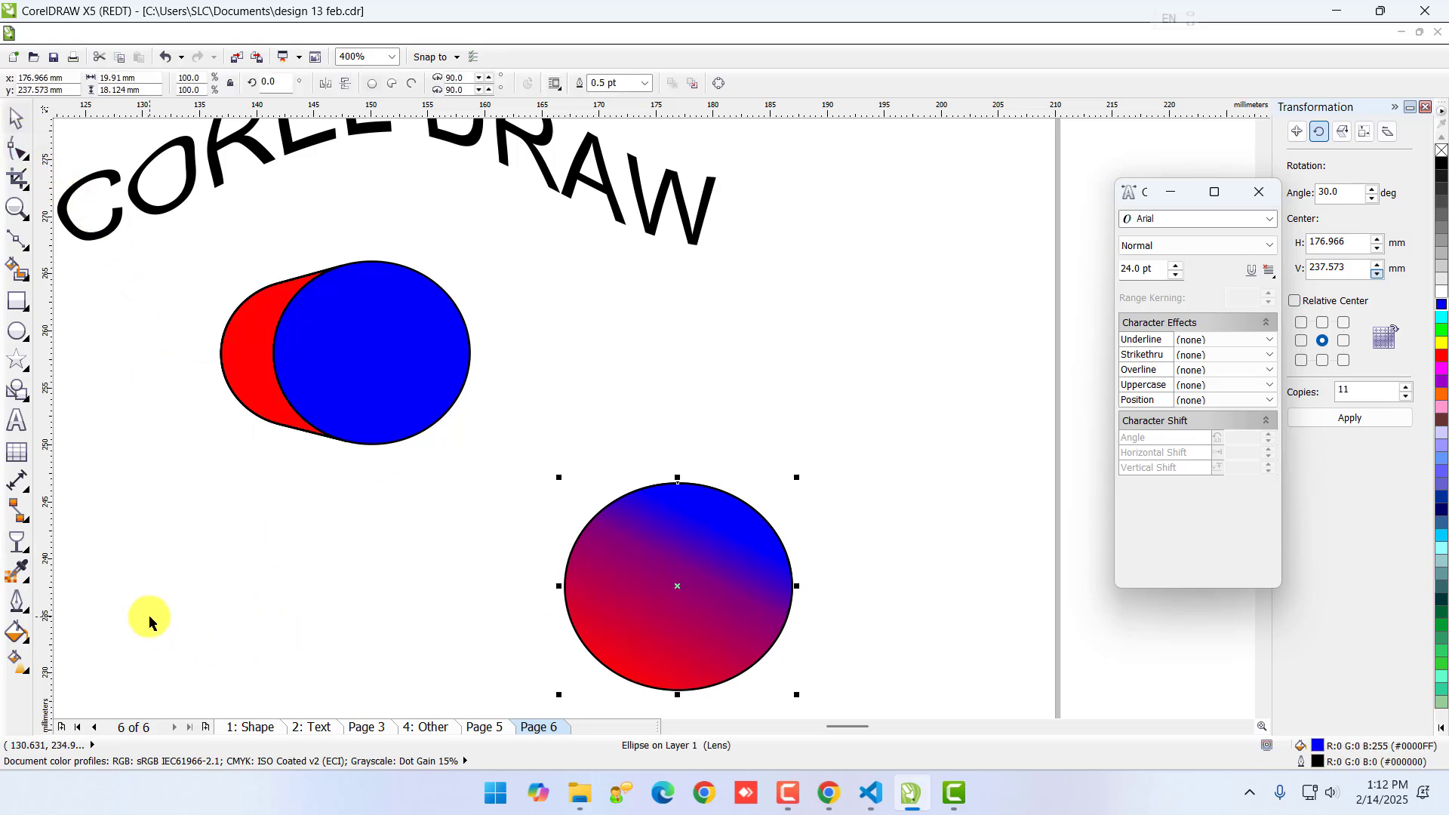
left_click(20, 548)
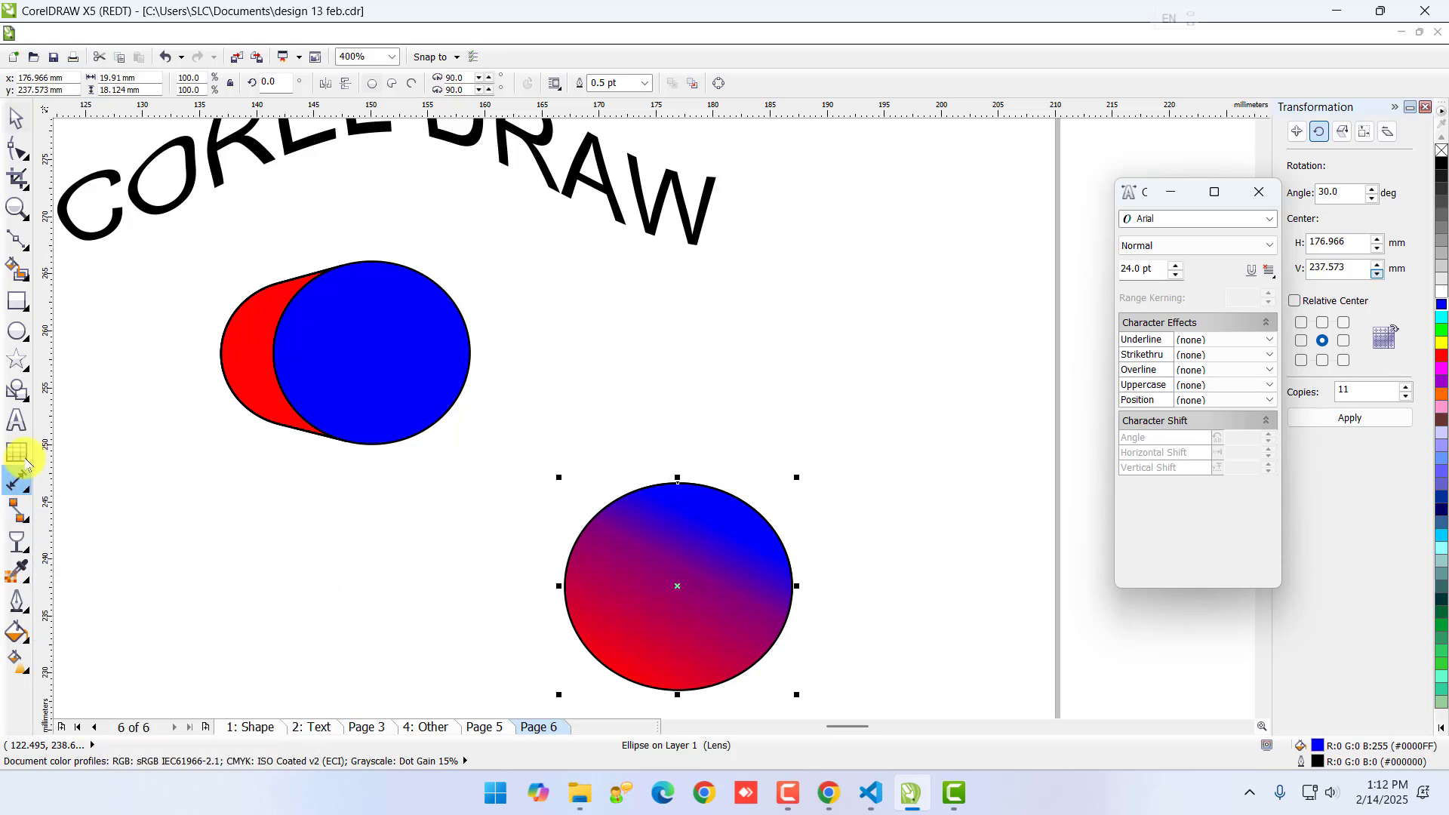
left_click(17, 543)
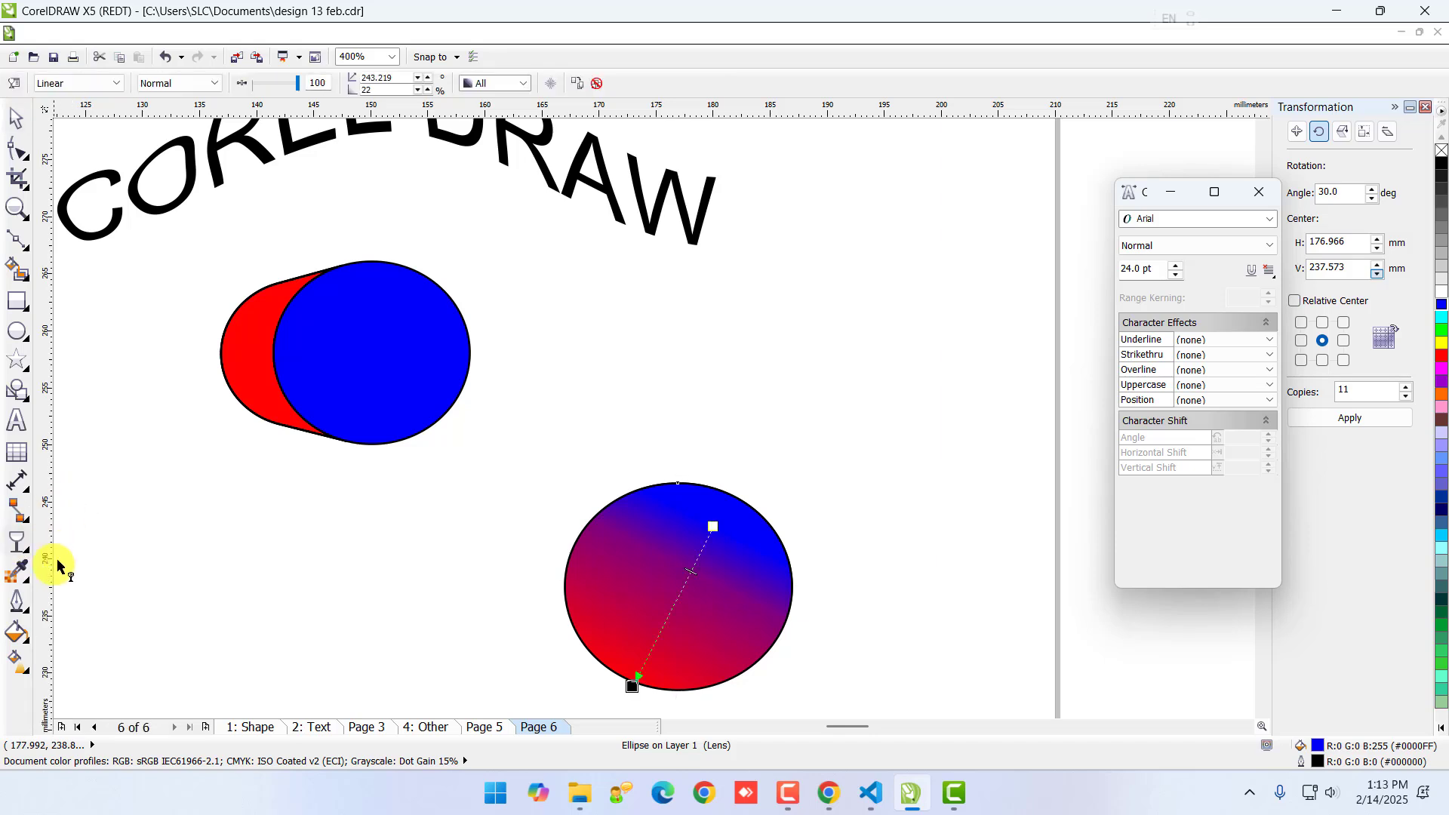
left_click(16, 120)
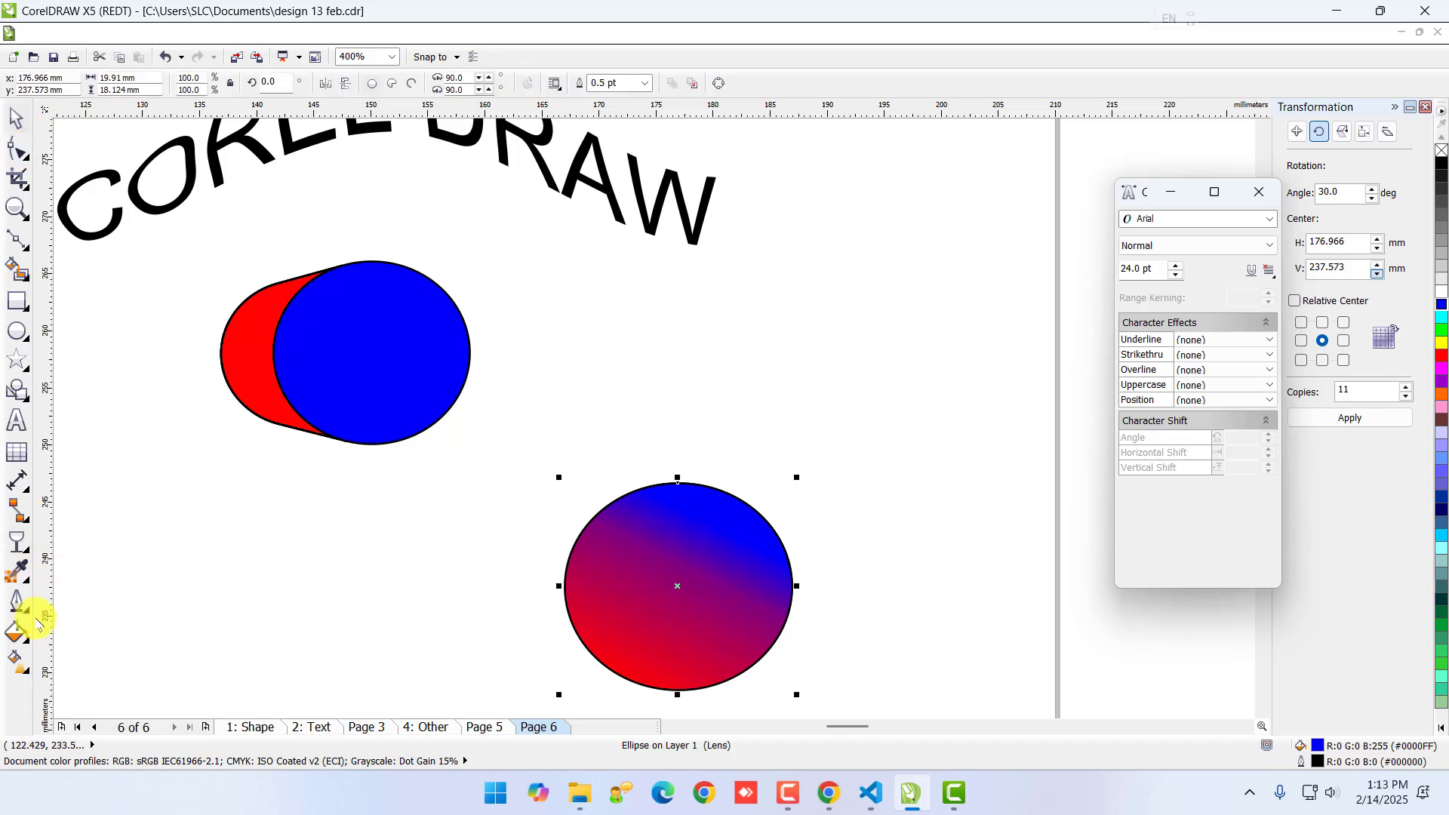
left_click(414, 533)
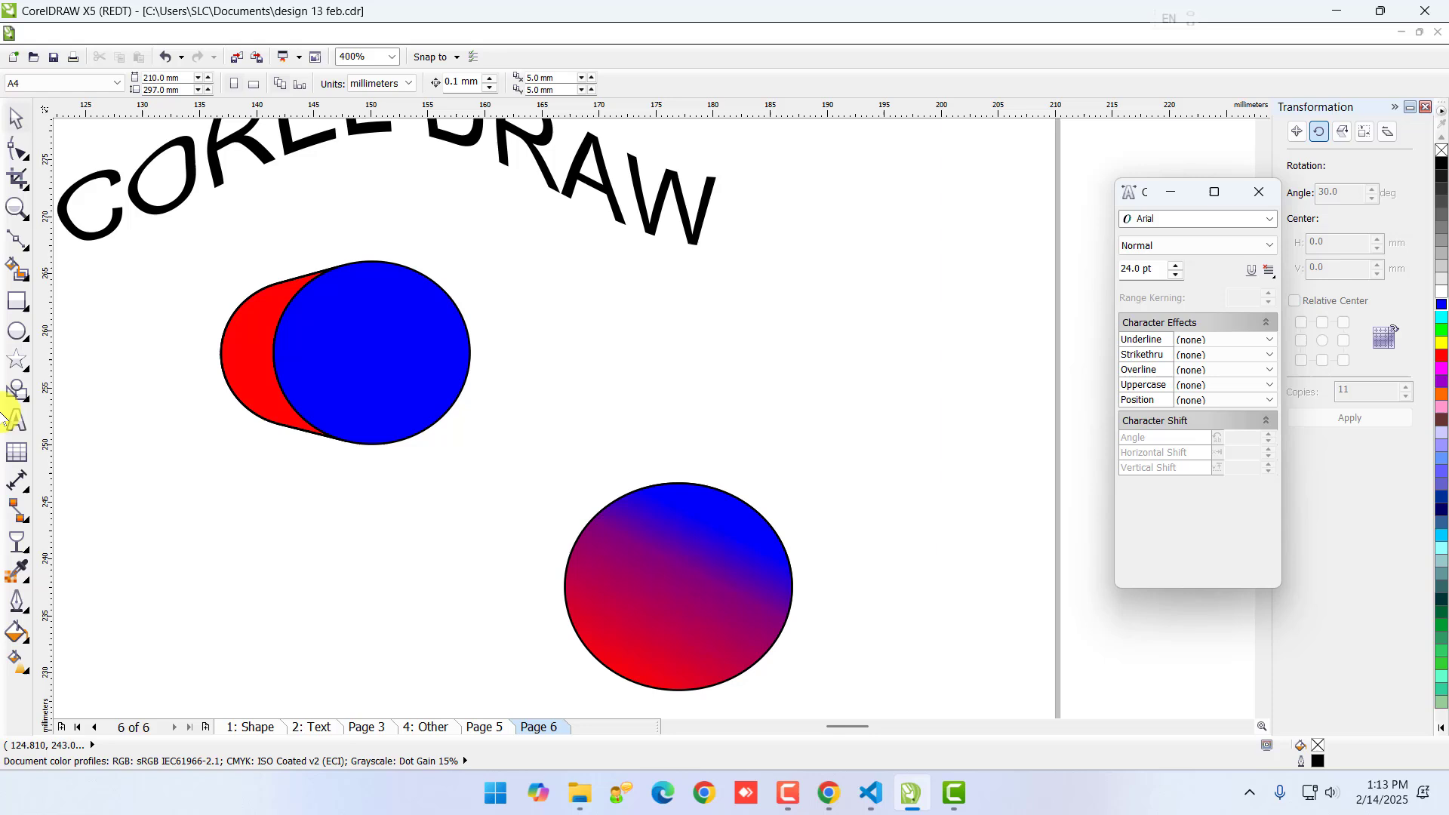
- Draw a rectangle about 43 by 29 mm in the empty area to the lower left of the gradient-like ellipse and fill it green
left_click(16, 330)
scroll(530, 579, "down", 2)
scroll(478, 608, "up", 2)
left_click_drag(384, 354, 876, 685)
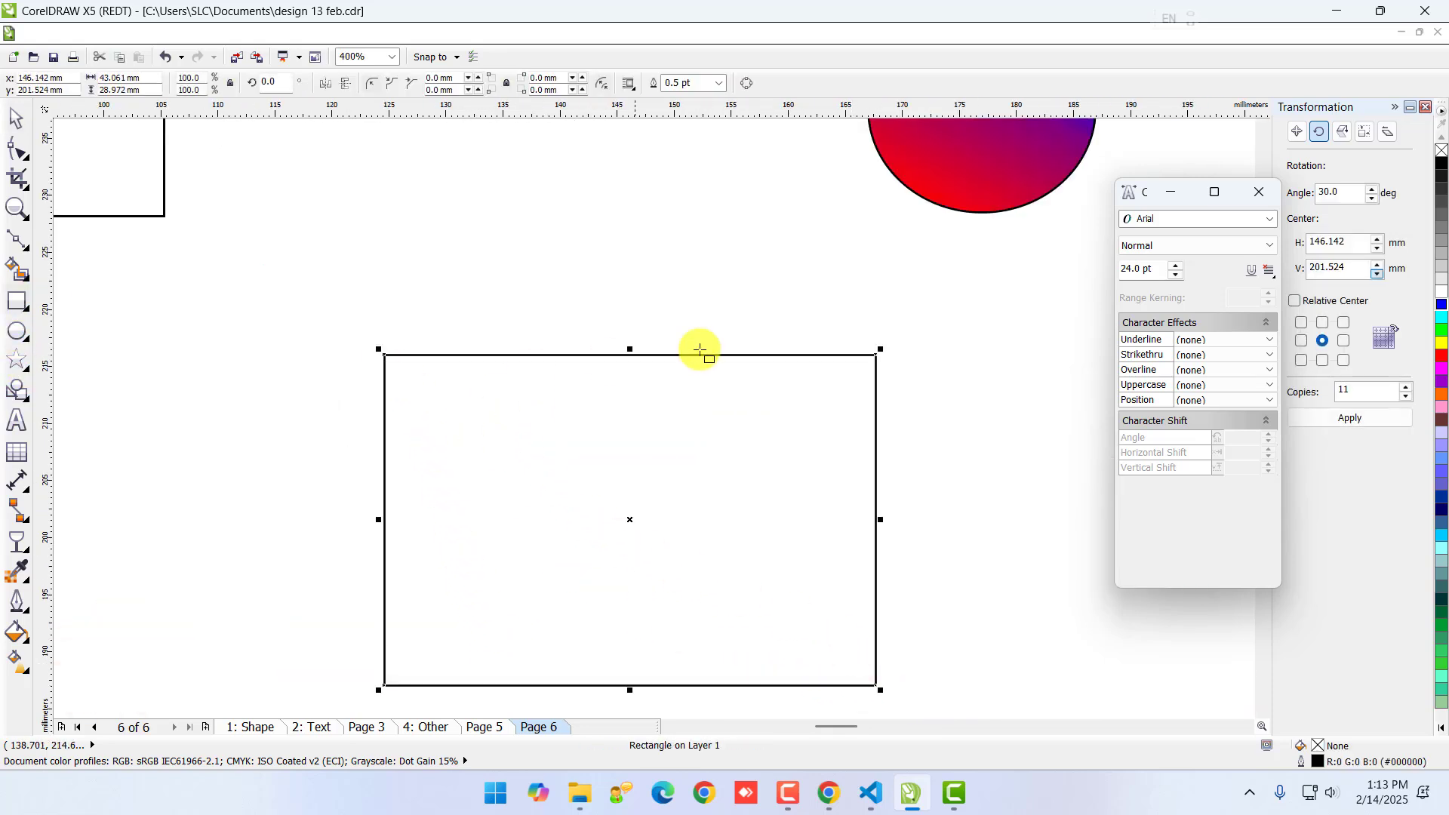
left_click(1442, 327)
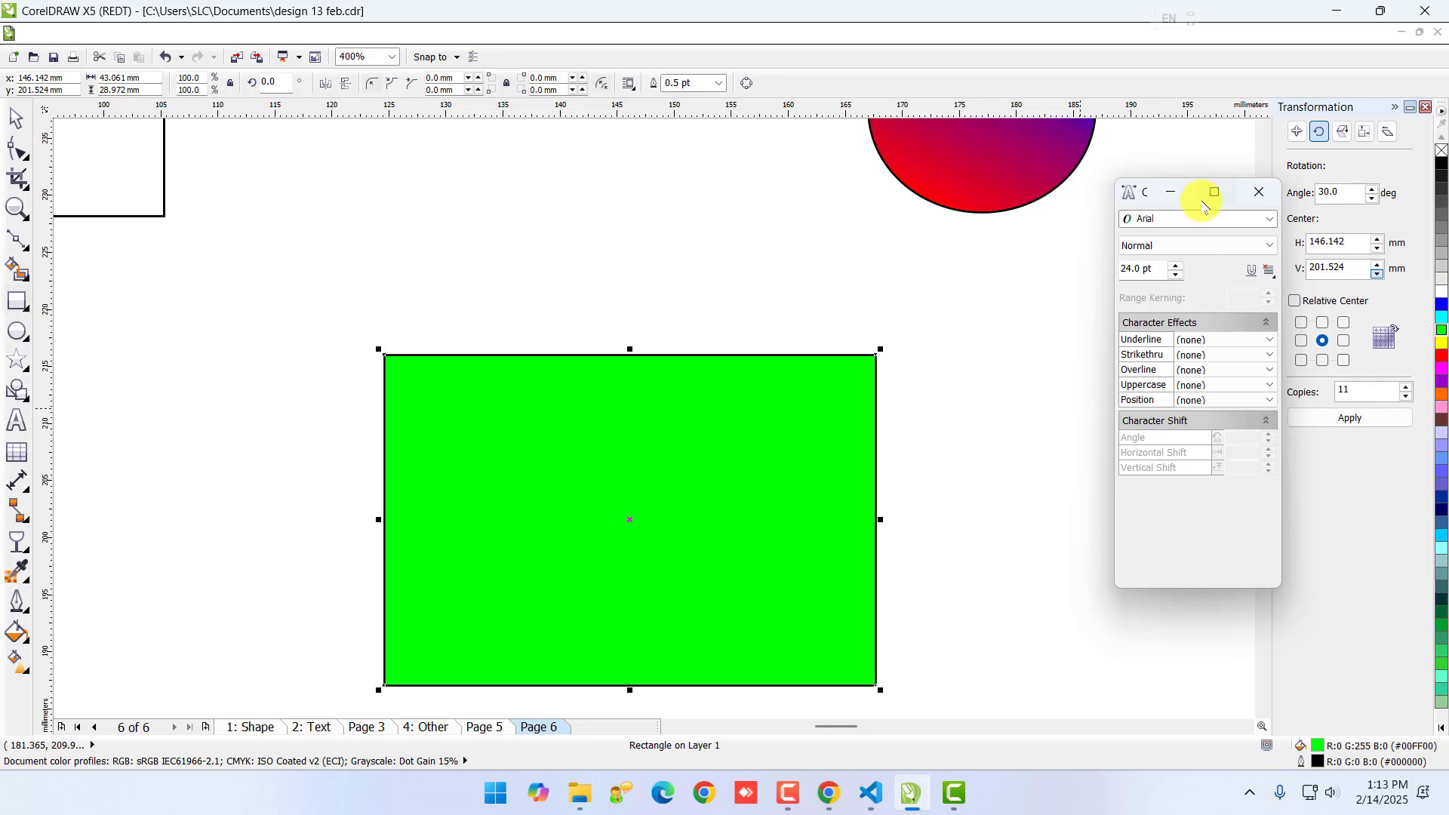
- Apply a uniform fill to the rectangle using the sea green RGB palette color R 51, G 204, B 153
mouse_move(1202, 202)
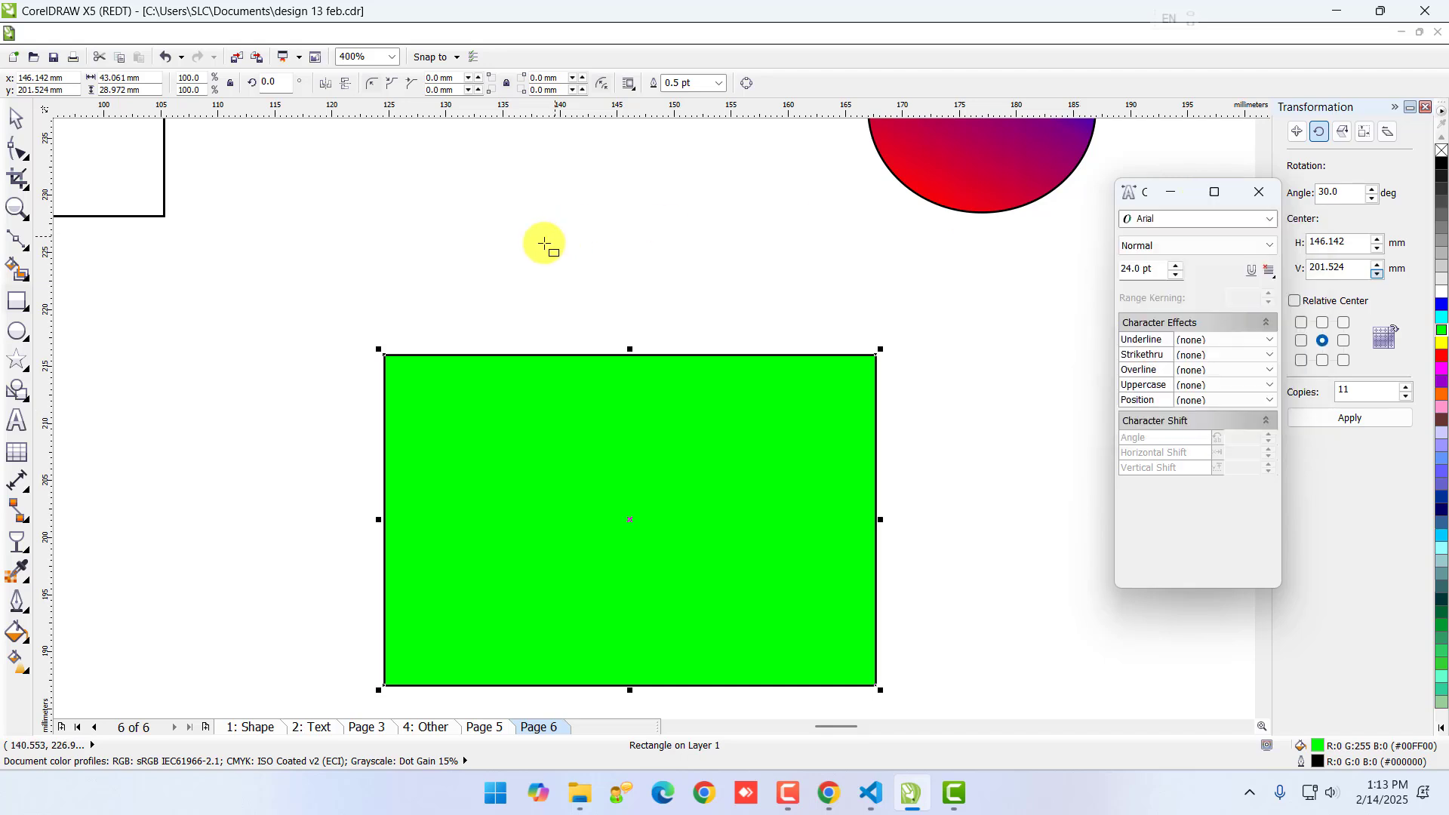
left_click(15, 632)
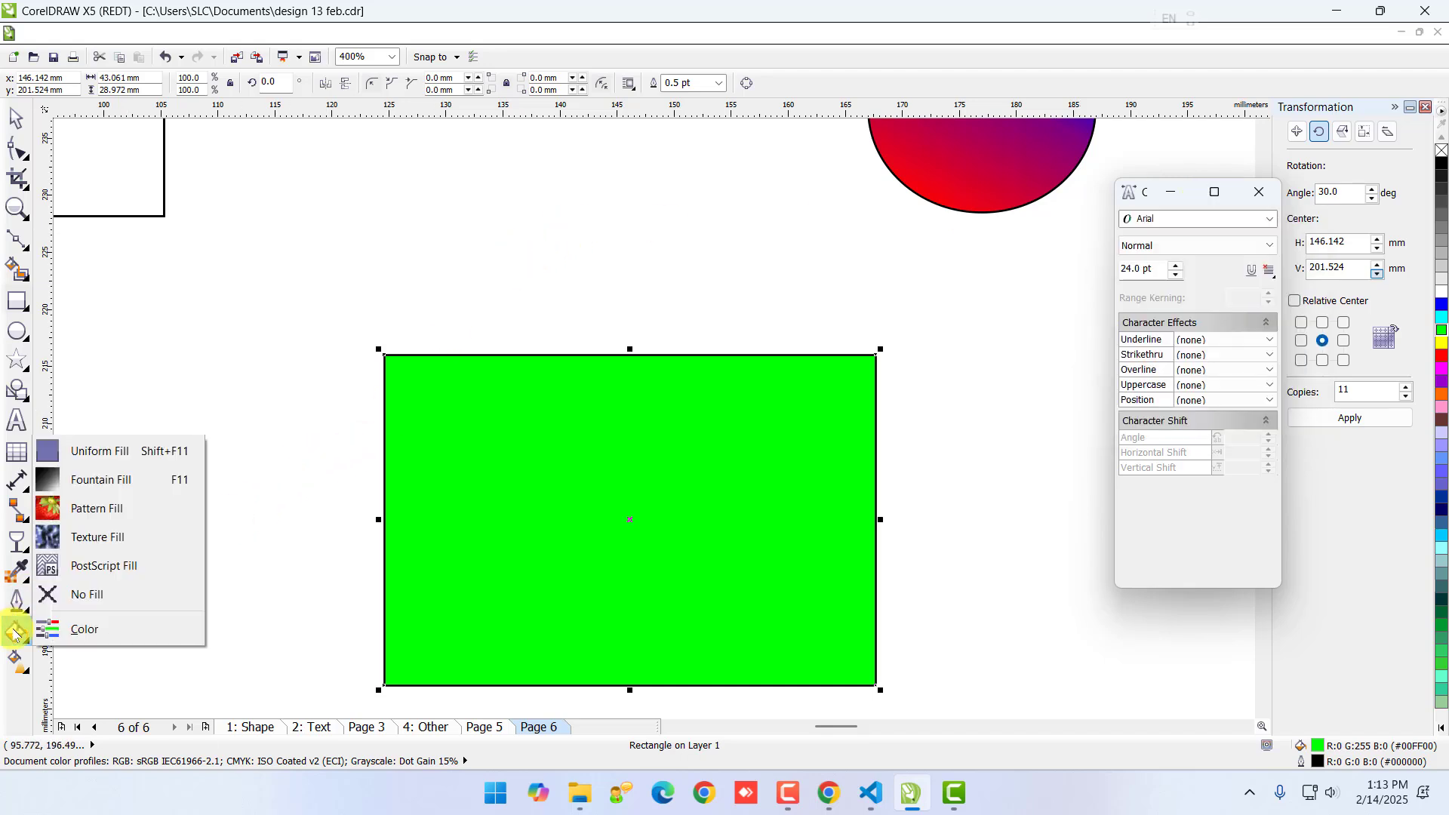
left_click(15, 673)
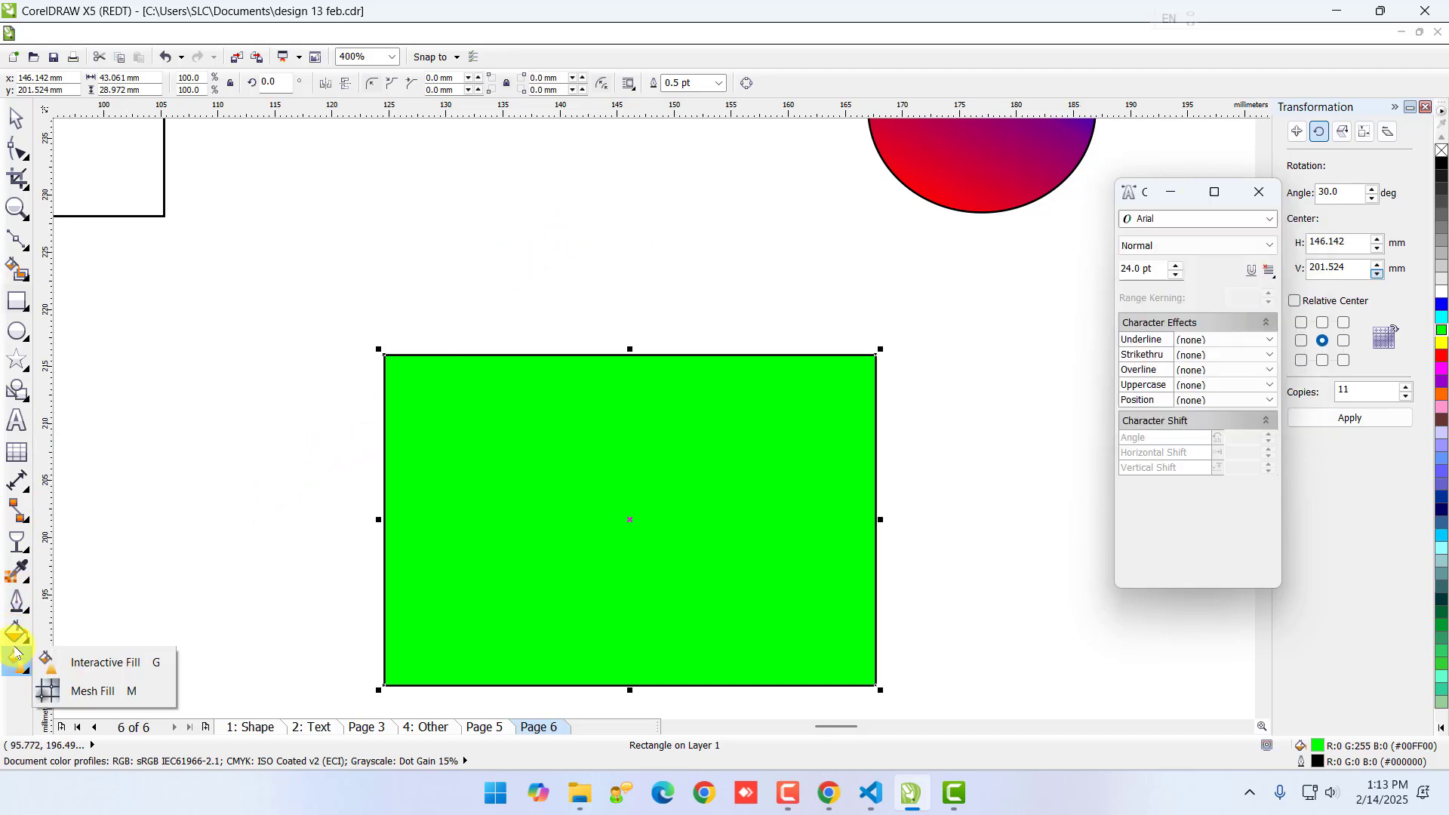
left_click(16, 636)
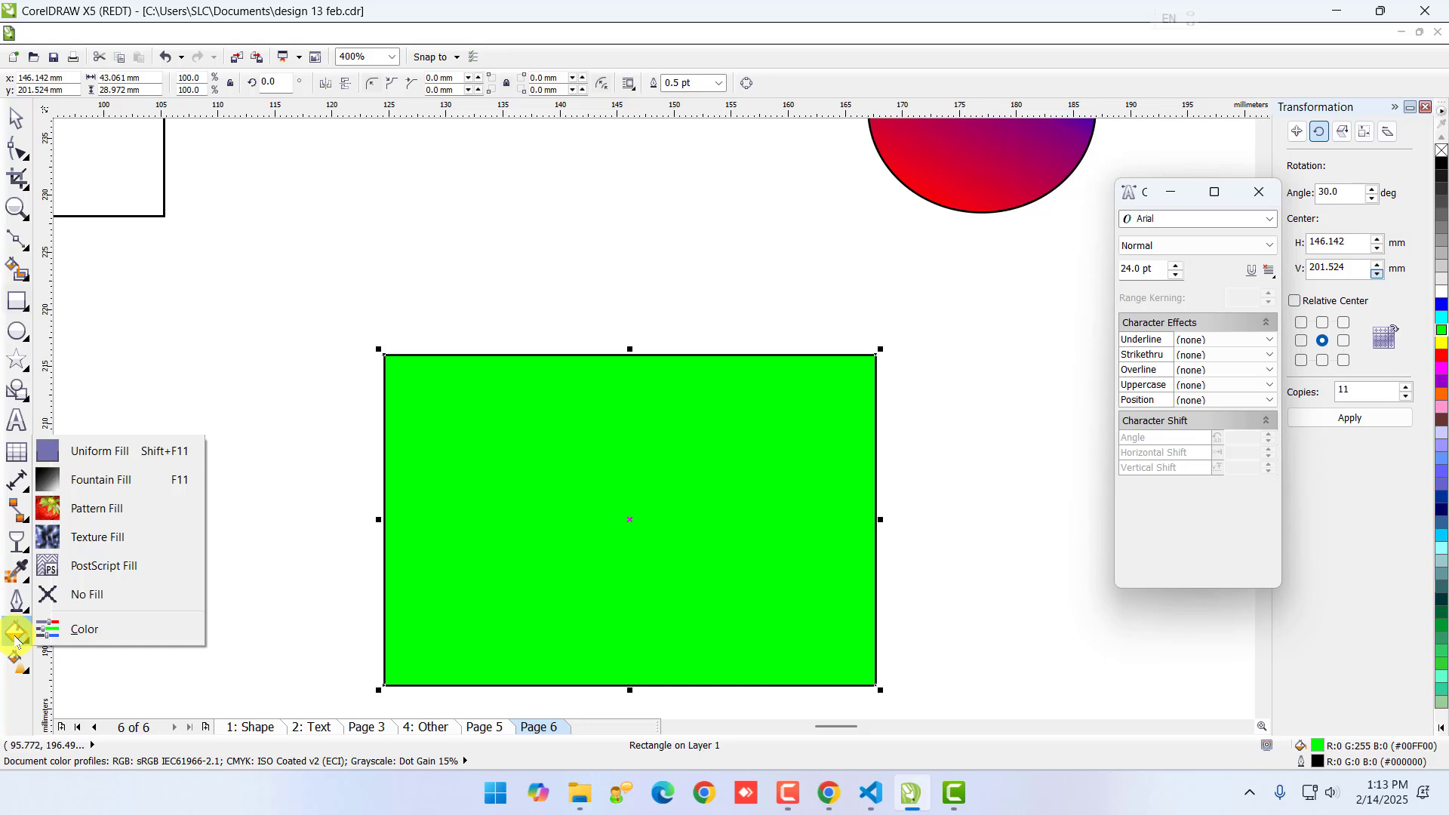
left_click(94, 456)
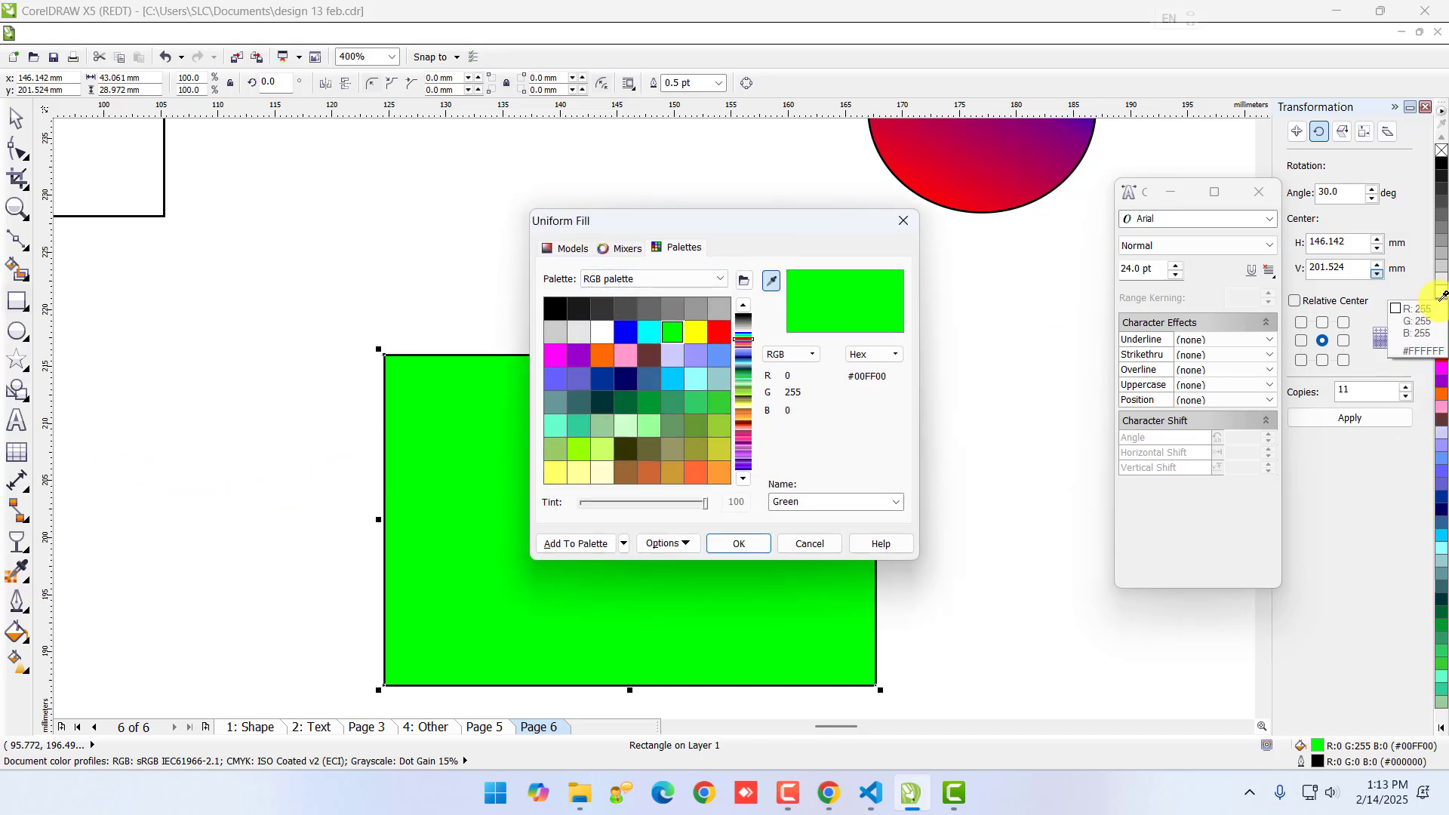
left_click(696, 332)
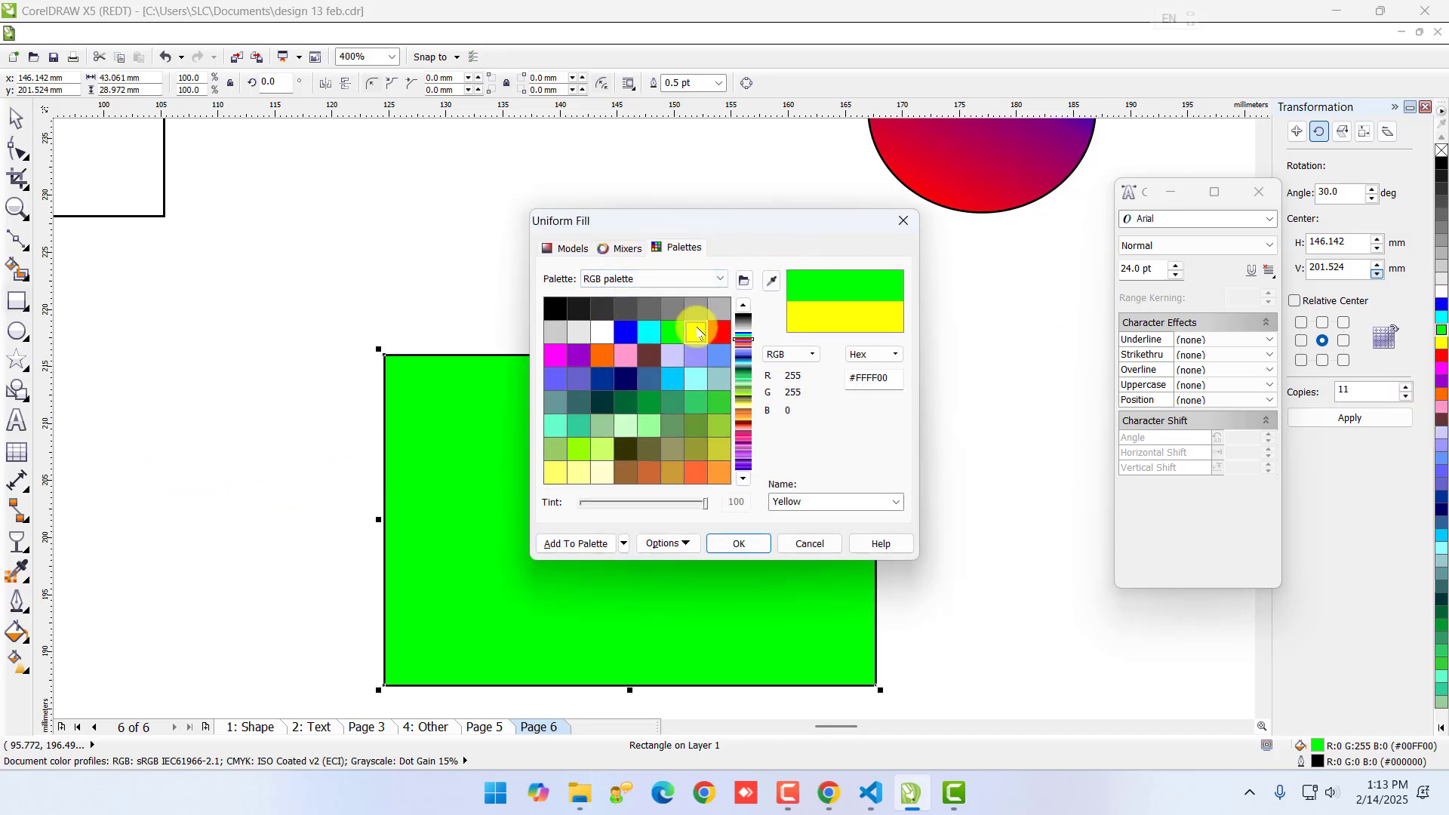
left_click(649, 378)
left_click(604, 408)
left_click(604, 425)
left_click(557, 423)
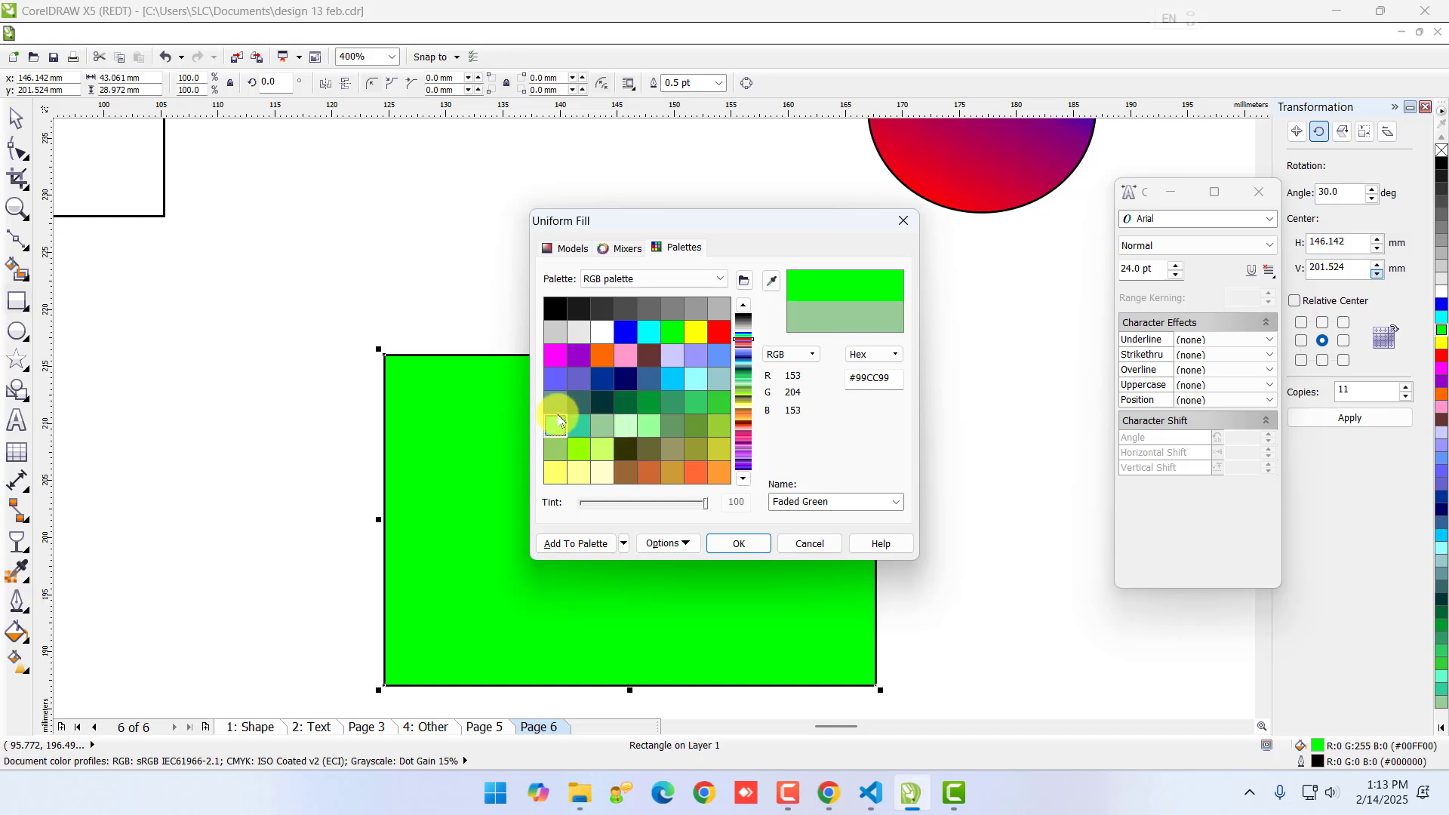
left_click(578, 424)
left_click(753, 550)
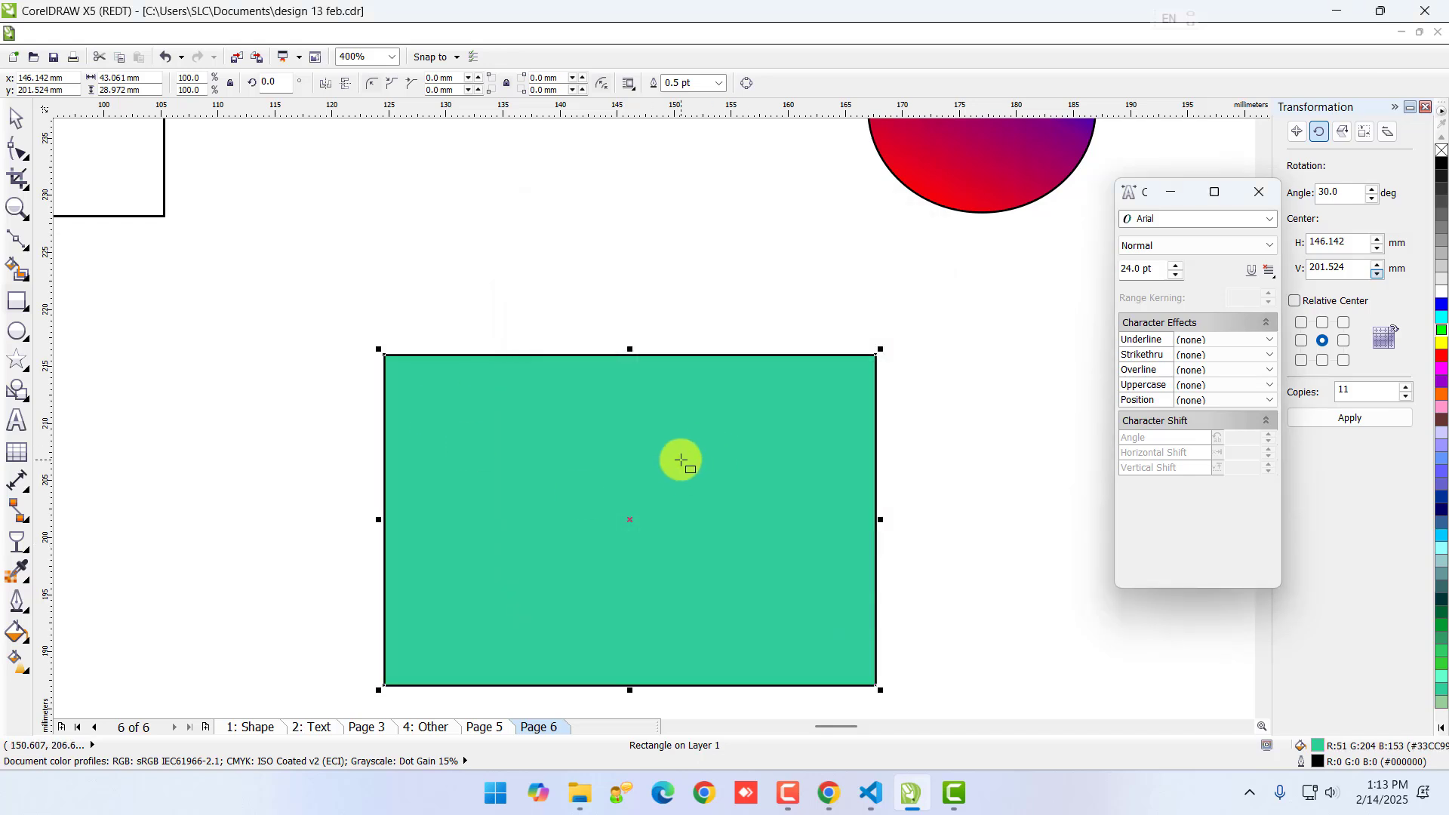
- Apply a two-color radial fountain fill to the rectangle, blending from light yellow to white
left_click(15, 631)
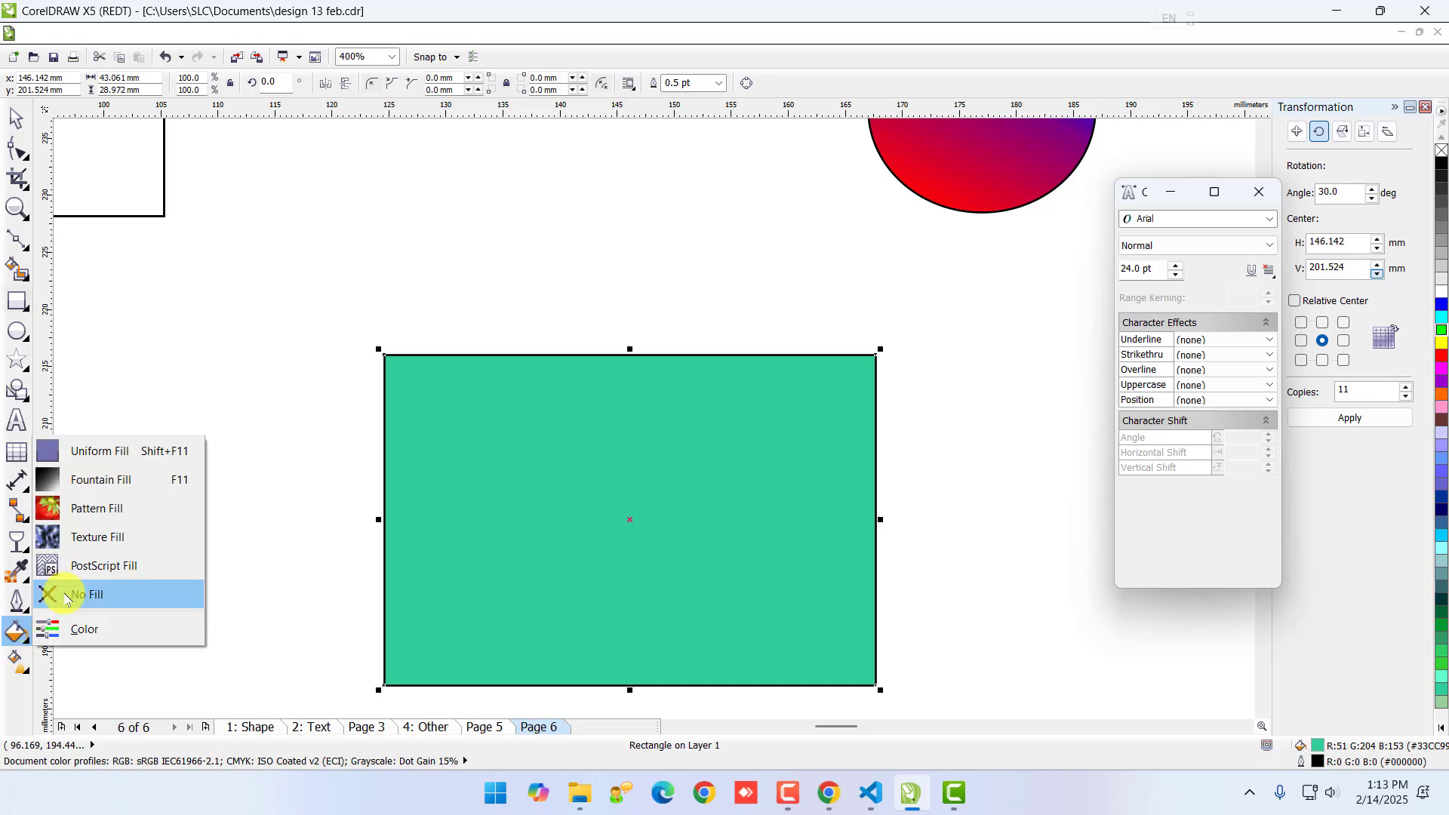
left_click(103, 489)
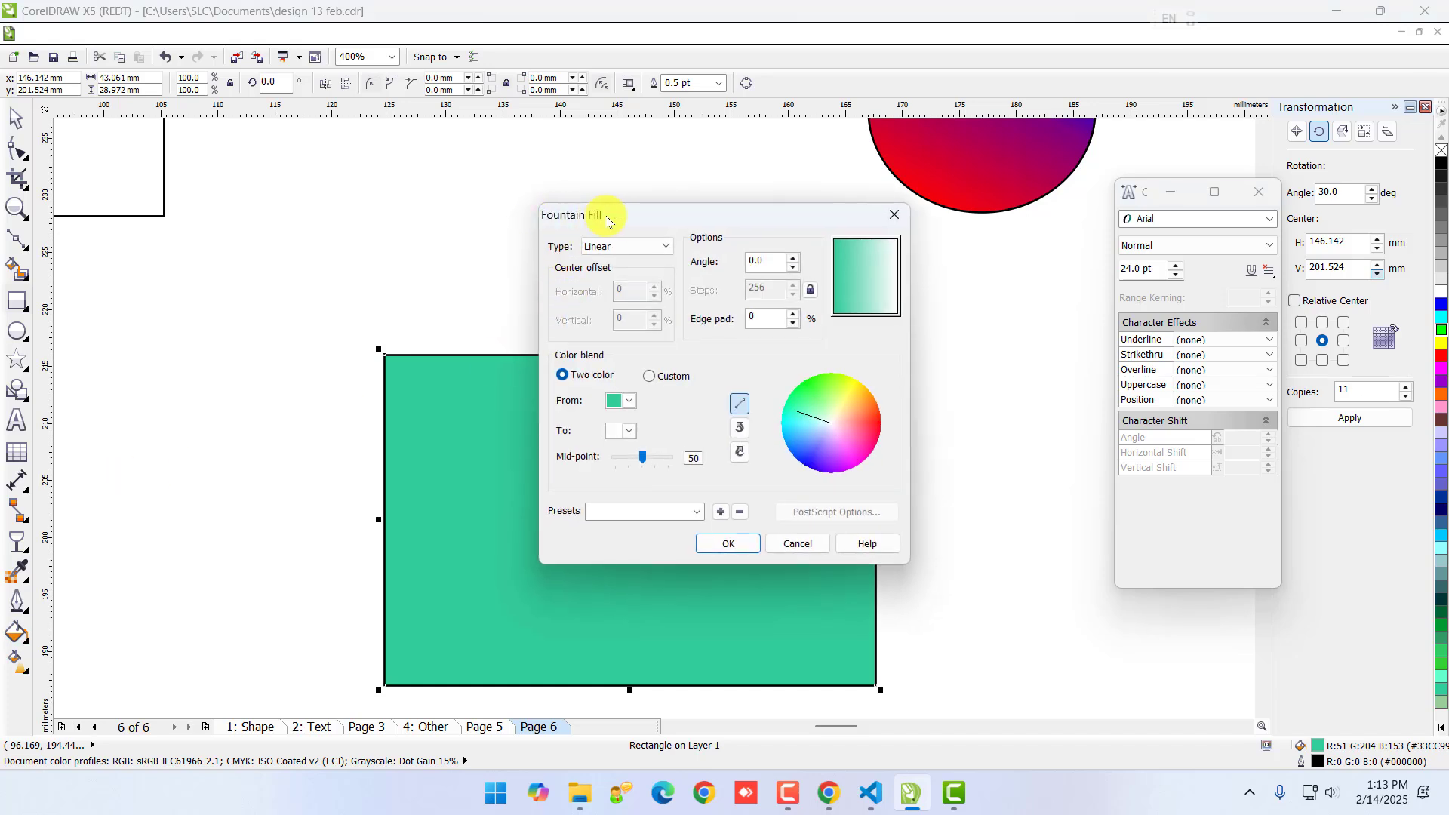
left_click(655, 246)
left_click(633, 272)
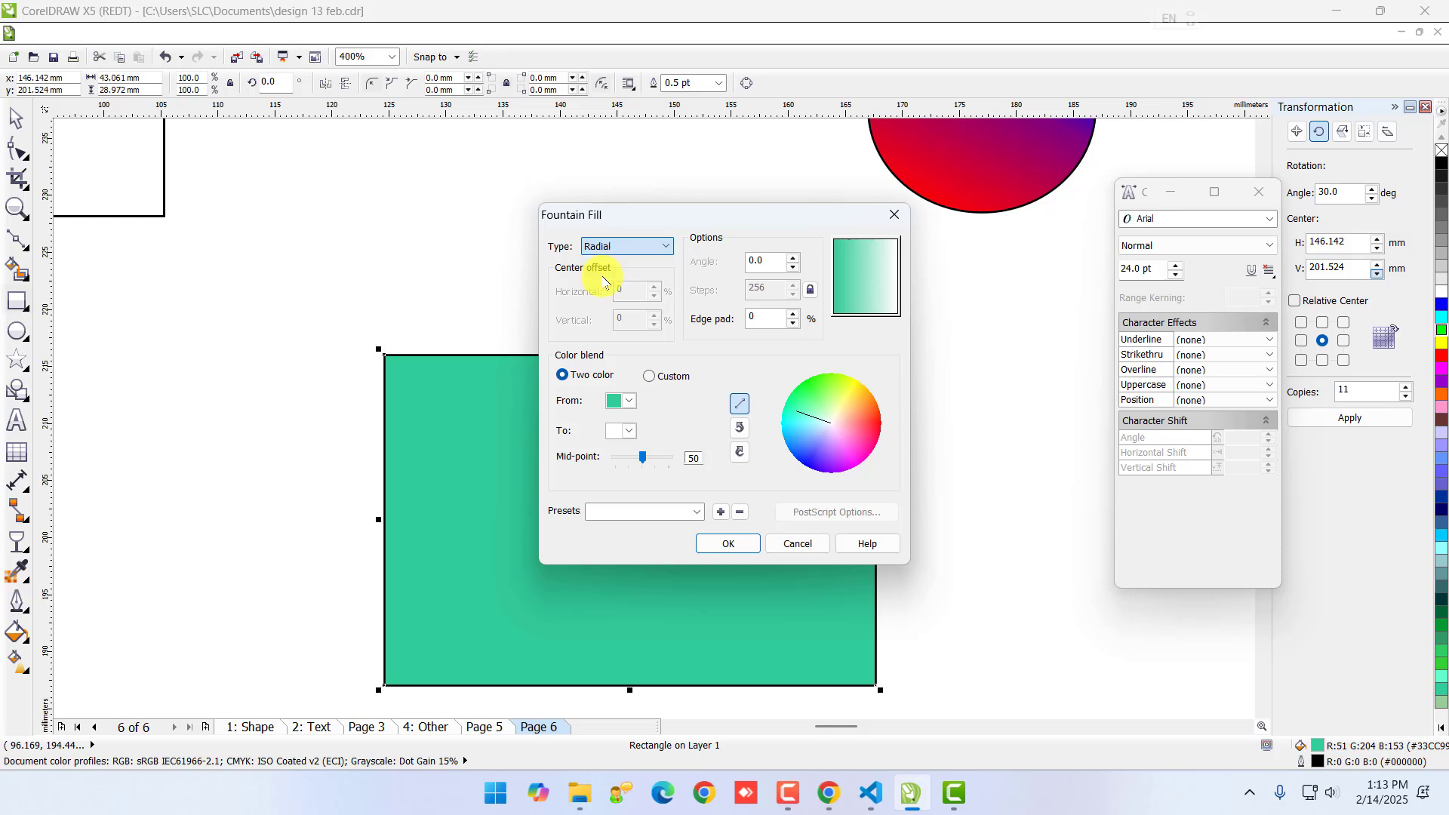
left_click(629, 401)
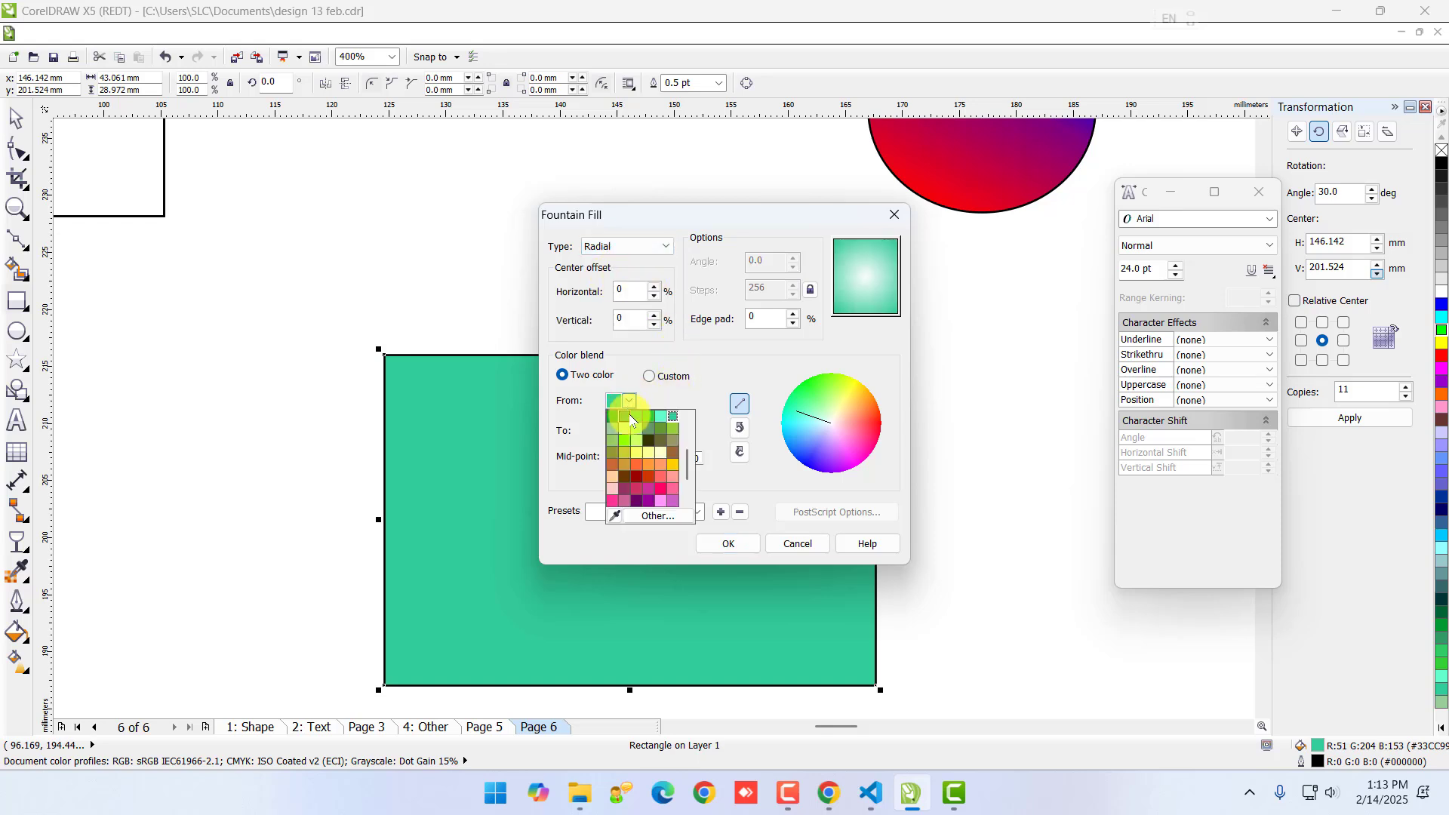
left_click(641, 454)
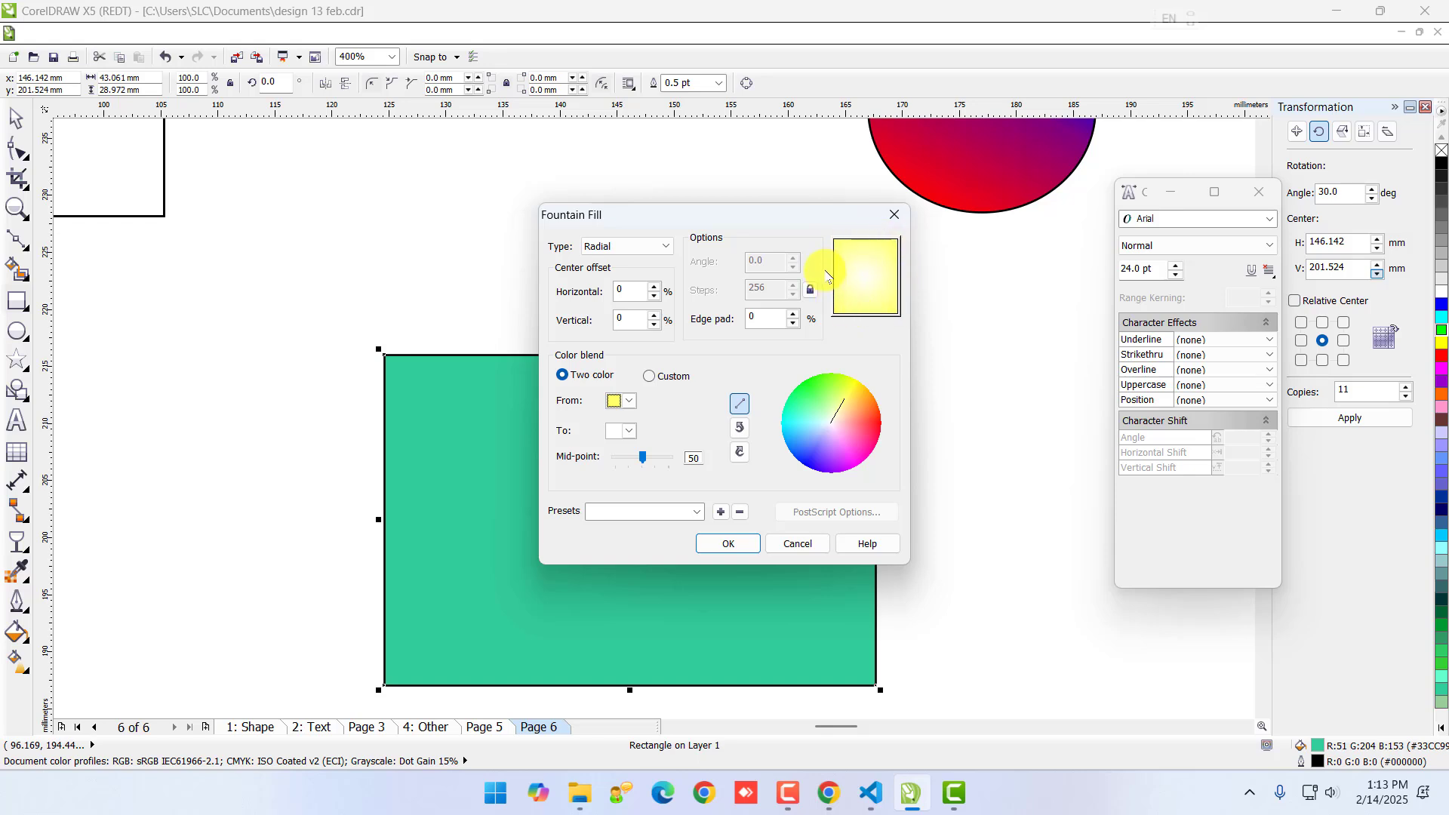
left_click(626, 246)
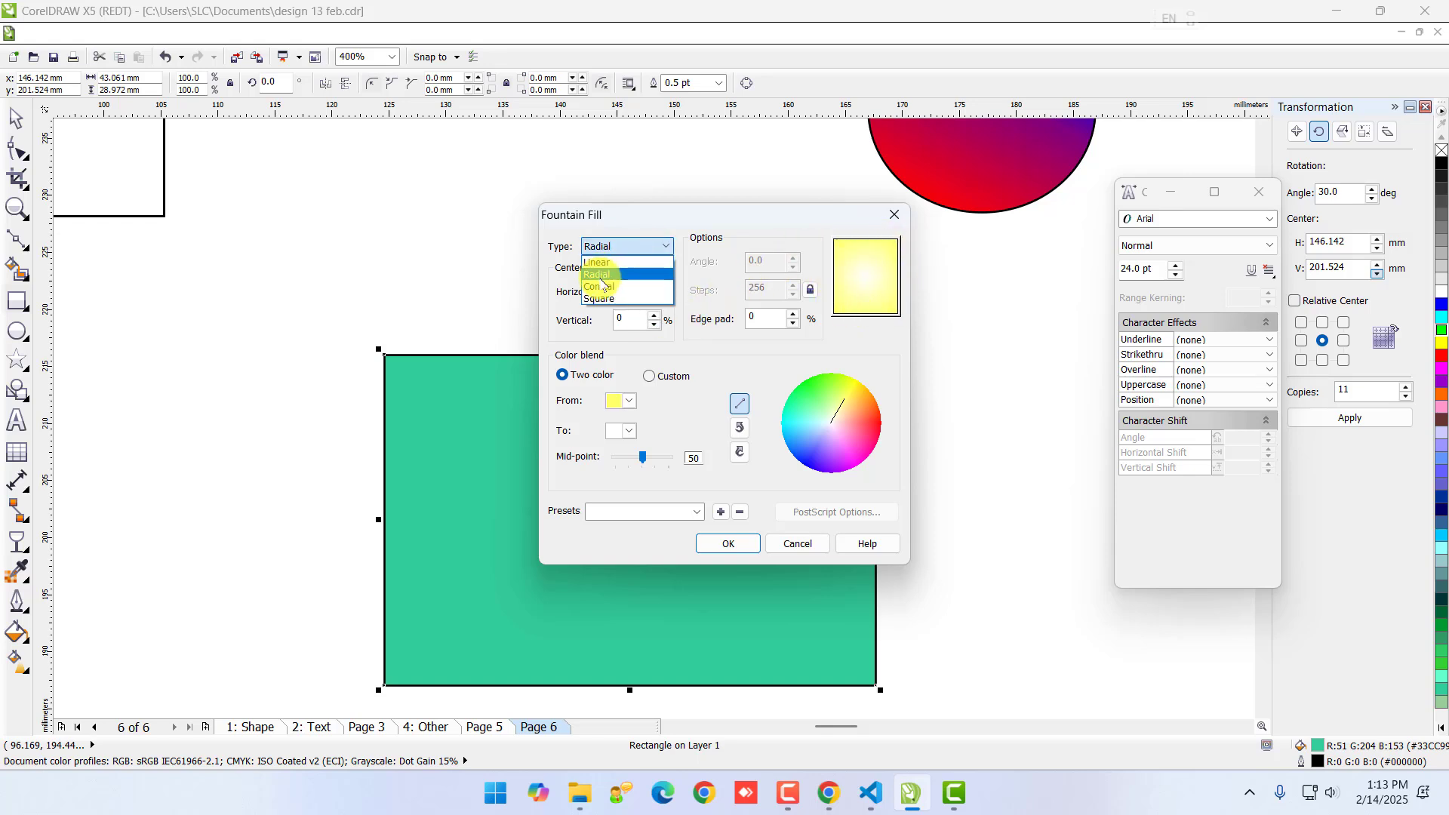
left_click(607, 278)
left_click(627, 247)
left_click(600, 292)
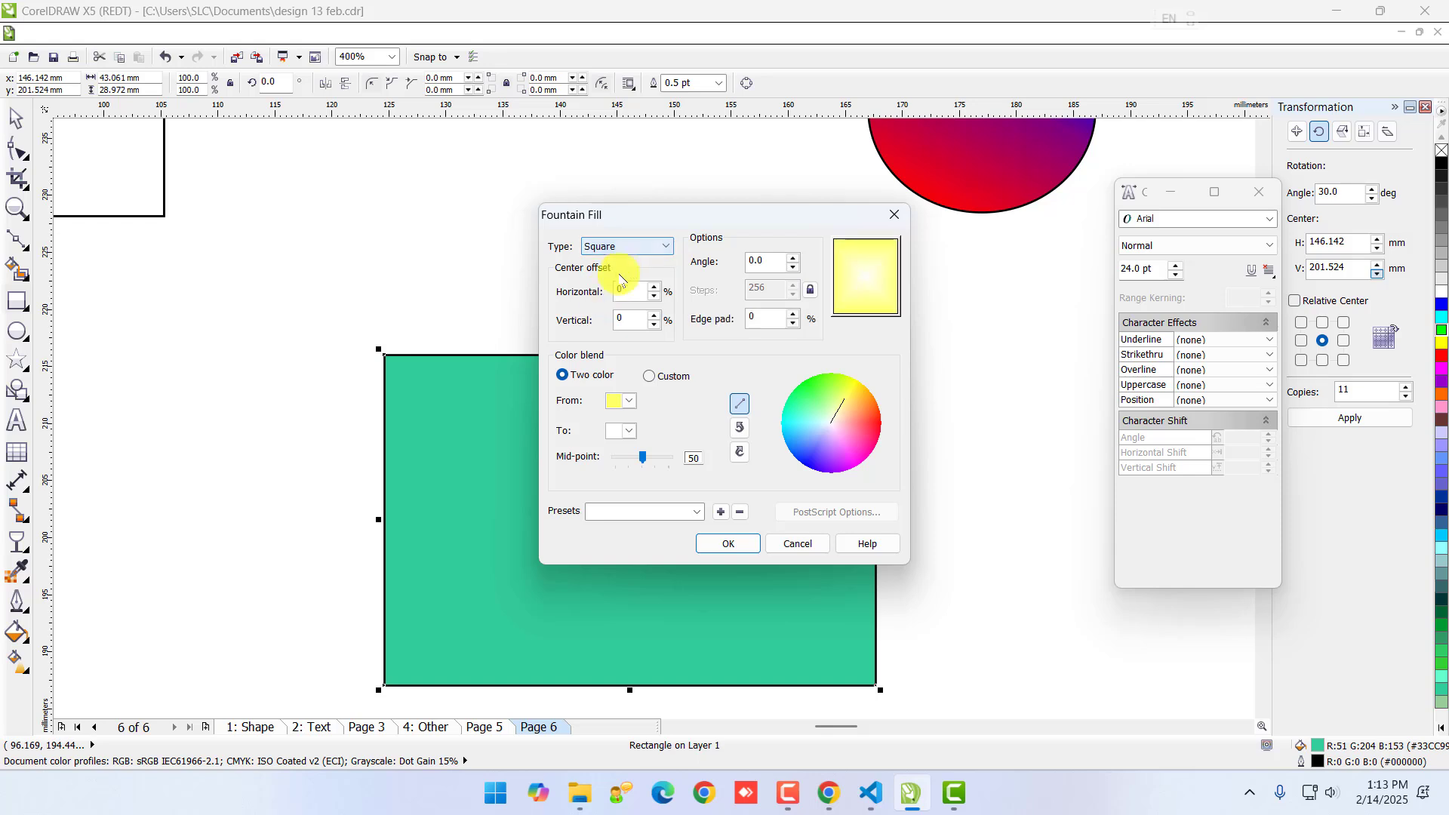
left_click(628, 247)
left_click(610, 276)
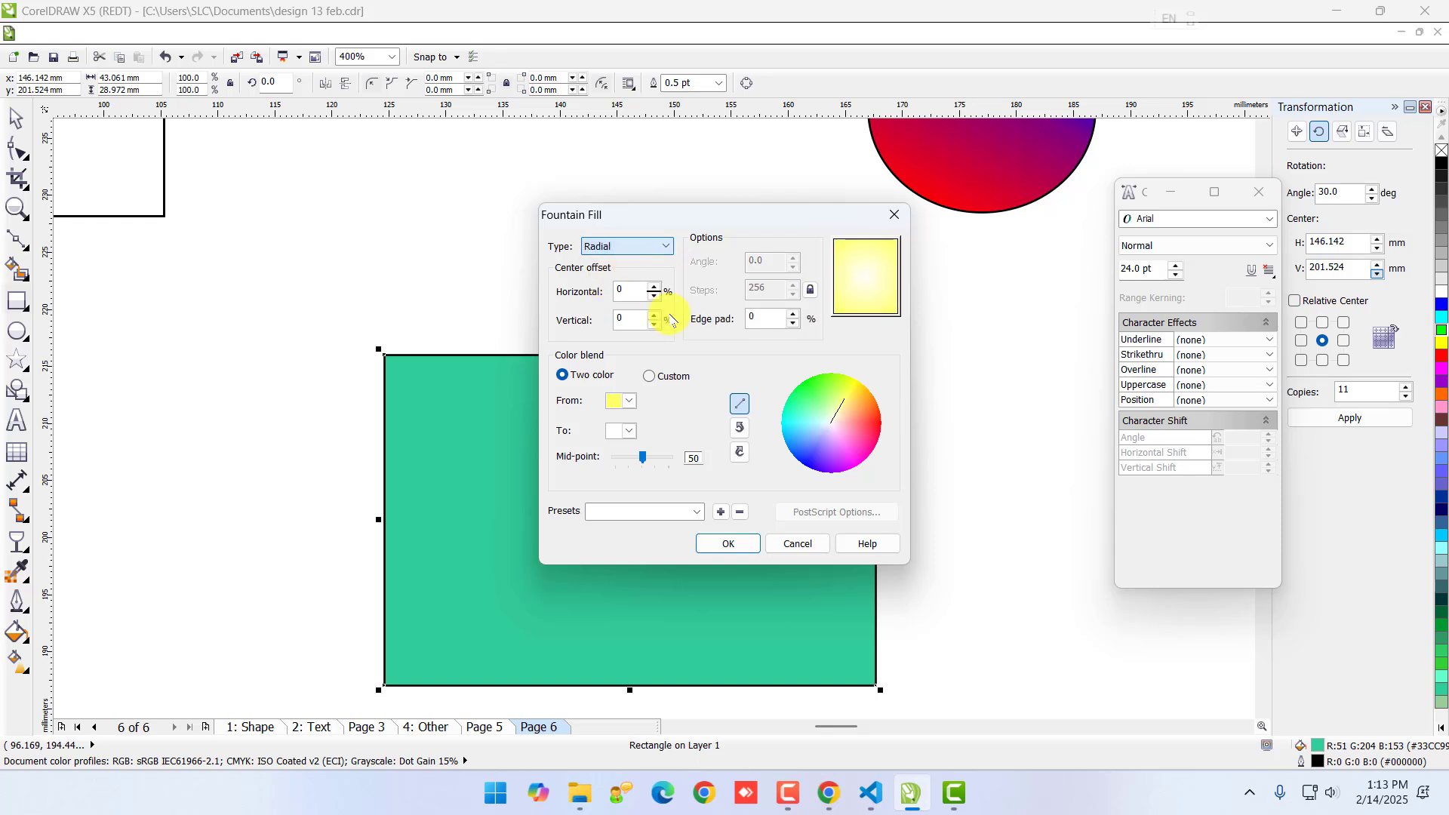
left_click(740, 544)
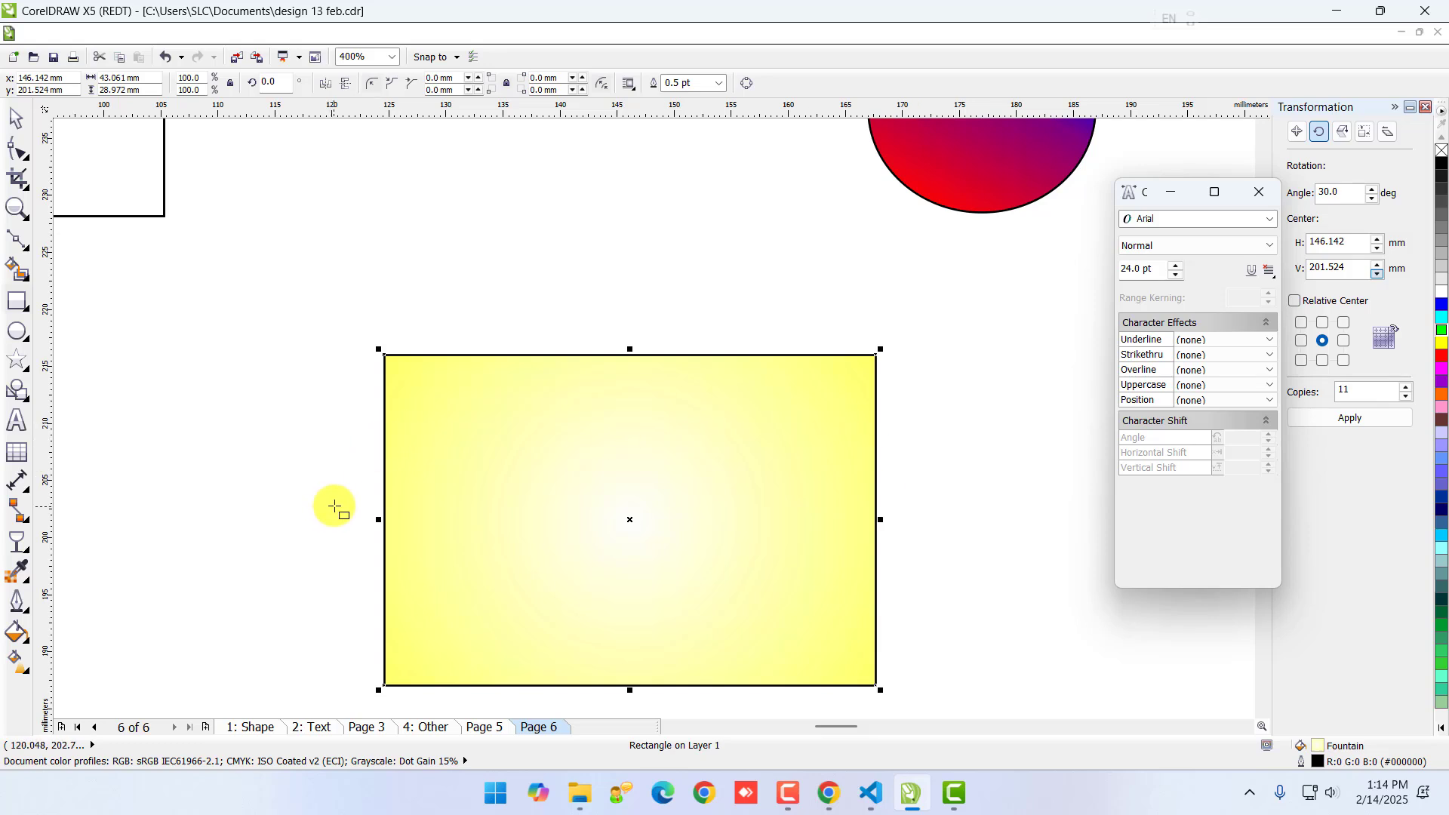
- Apply a full color pattern fill to the rectangle using the green pattern with yellow lemon slices
left_click(17, 632)
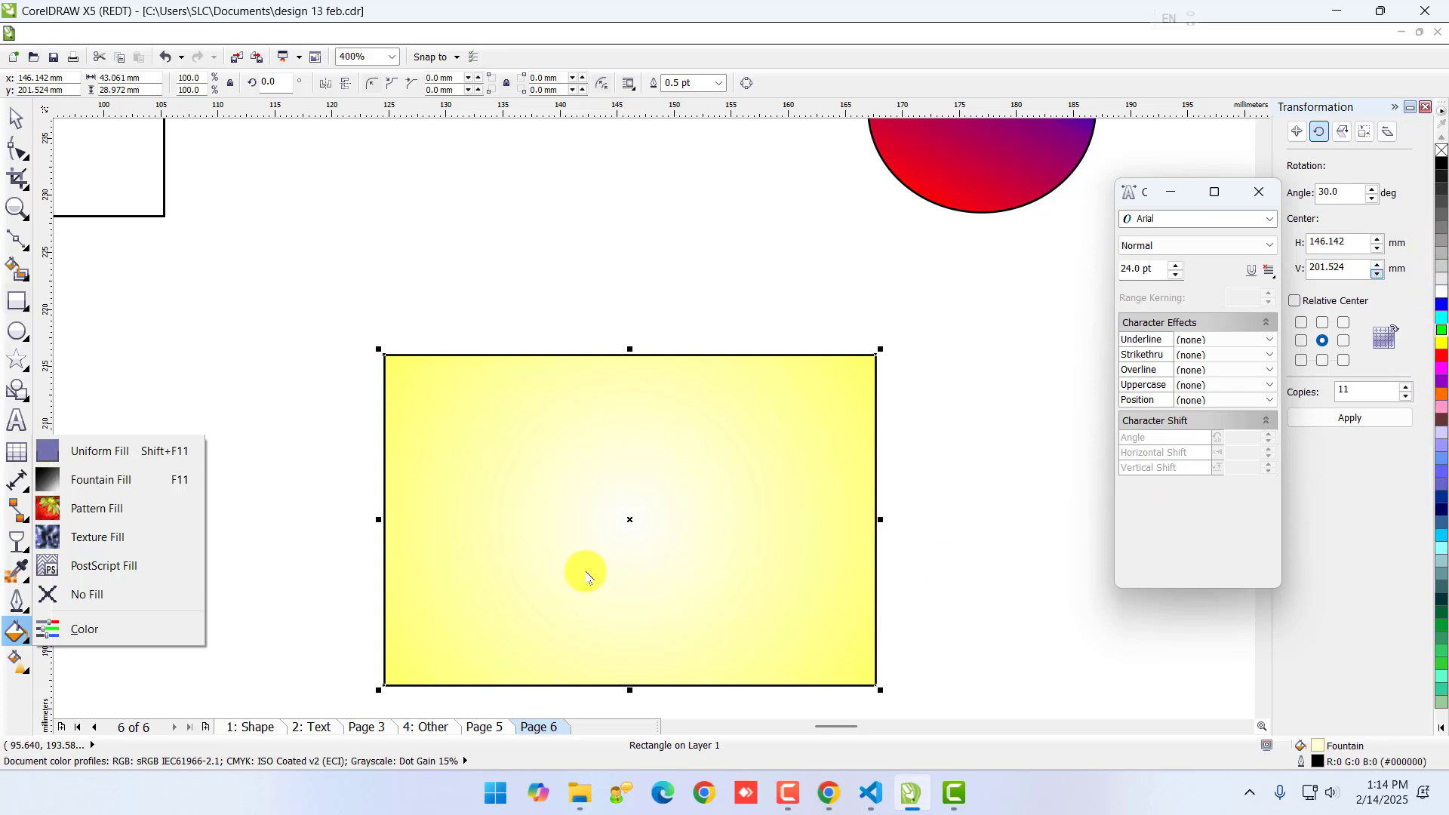
left_click(114, 515)
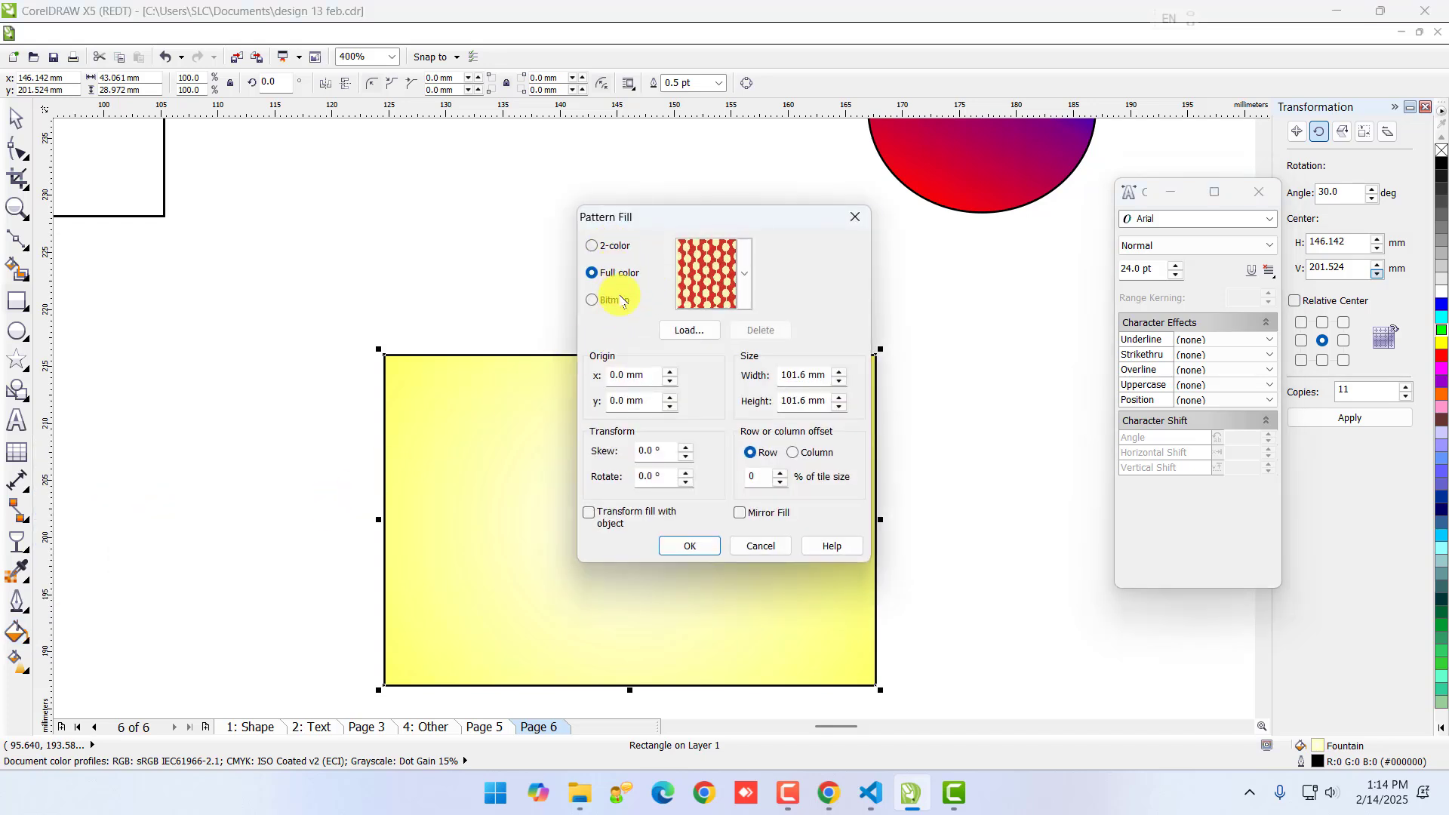
left_click(733, 288)
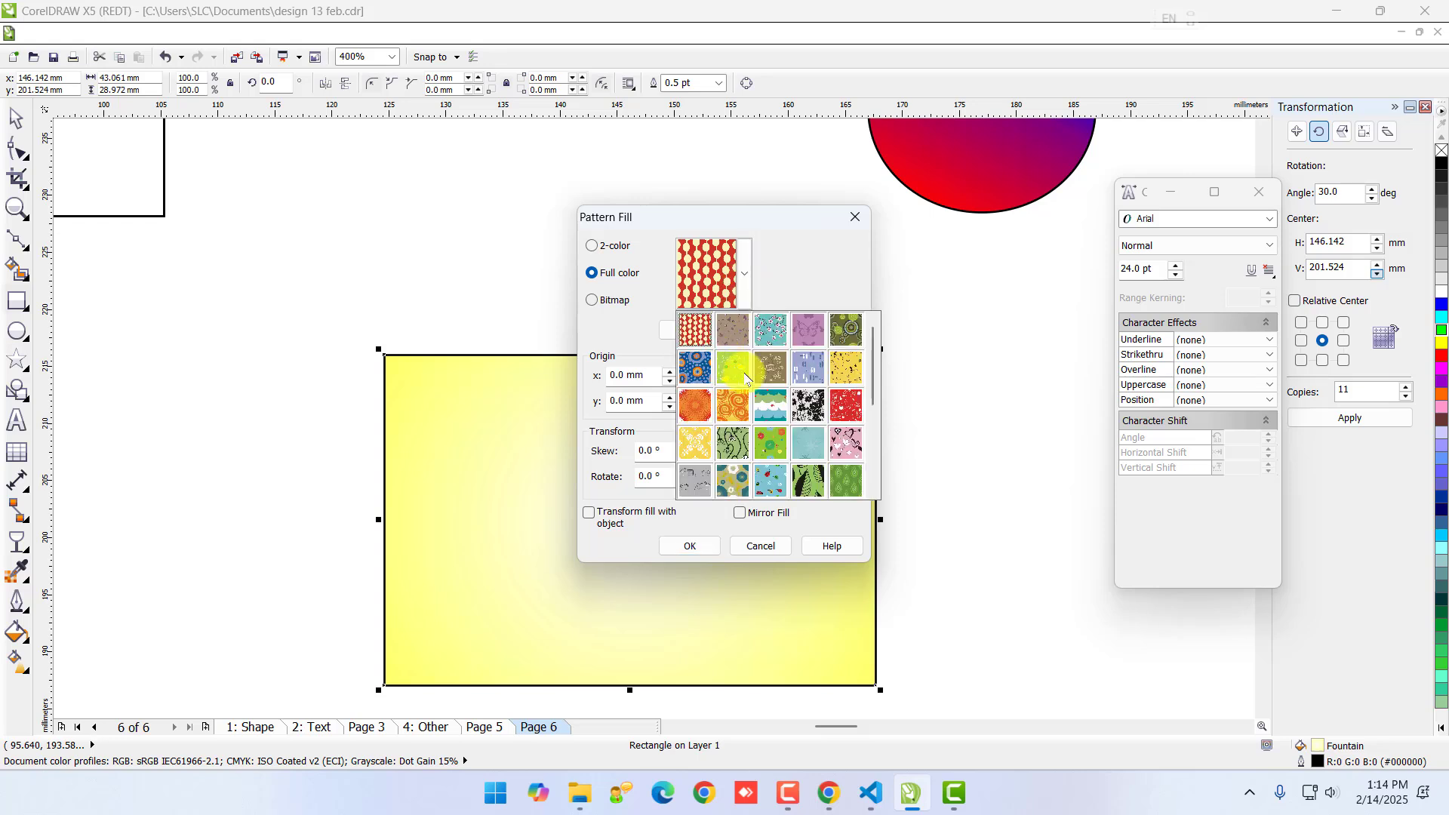
left_click(743, 377)
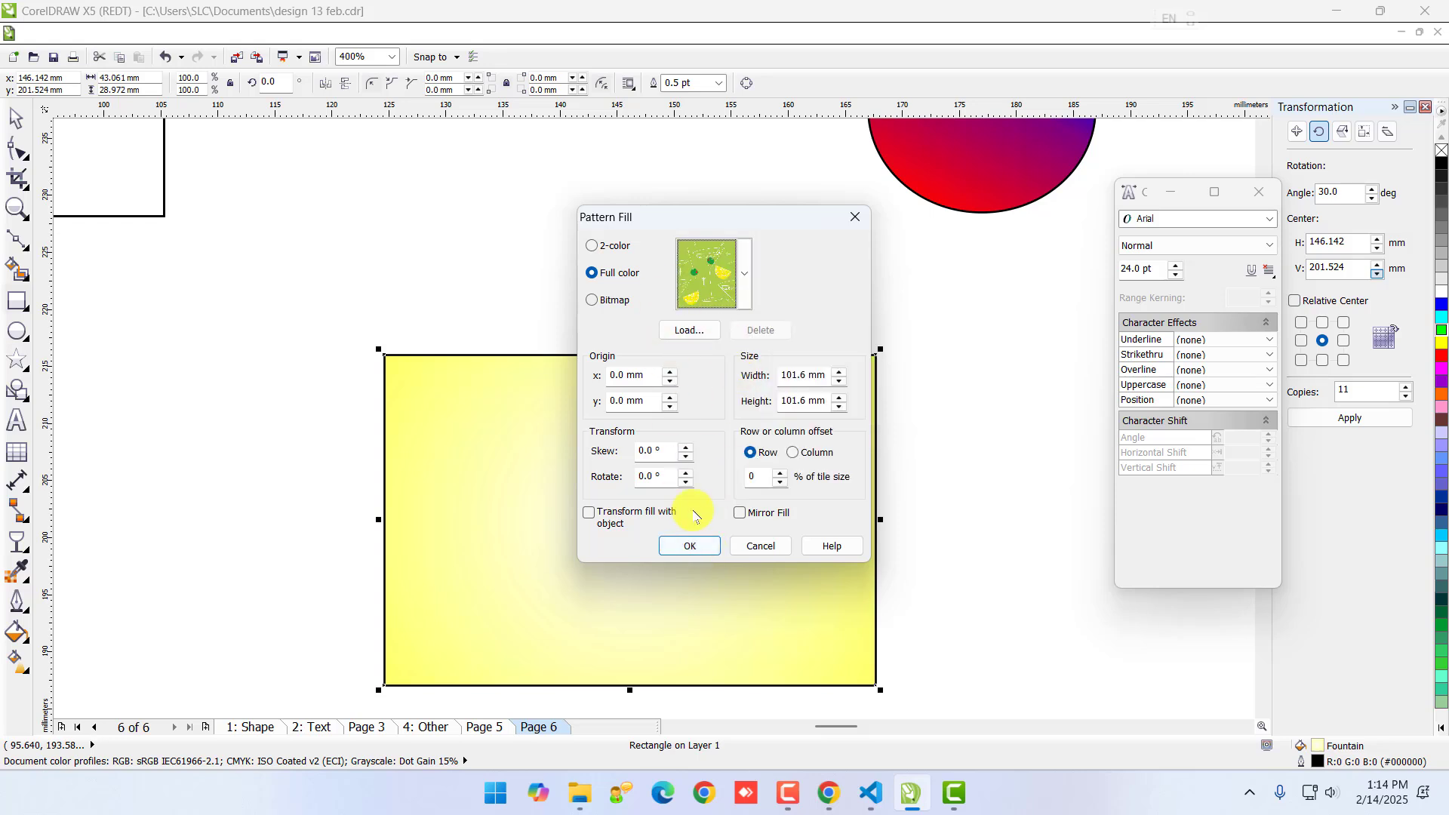
left_click(689, 545)
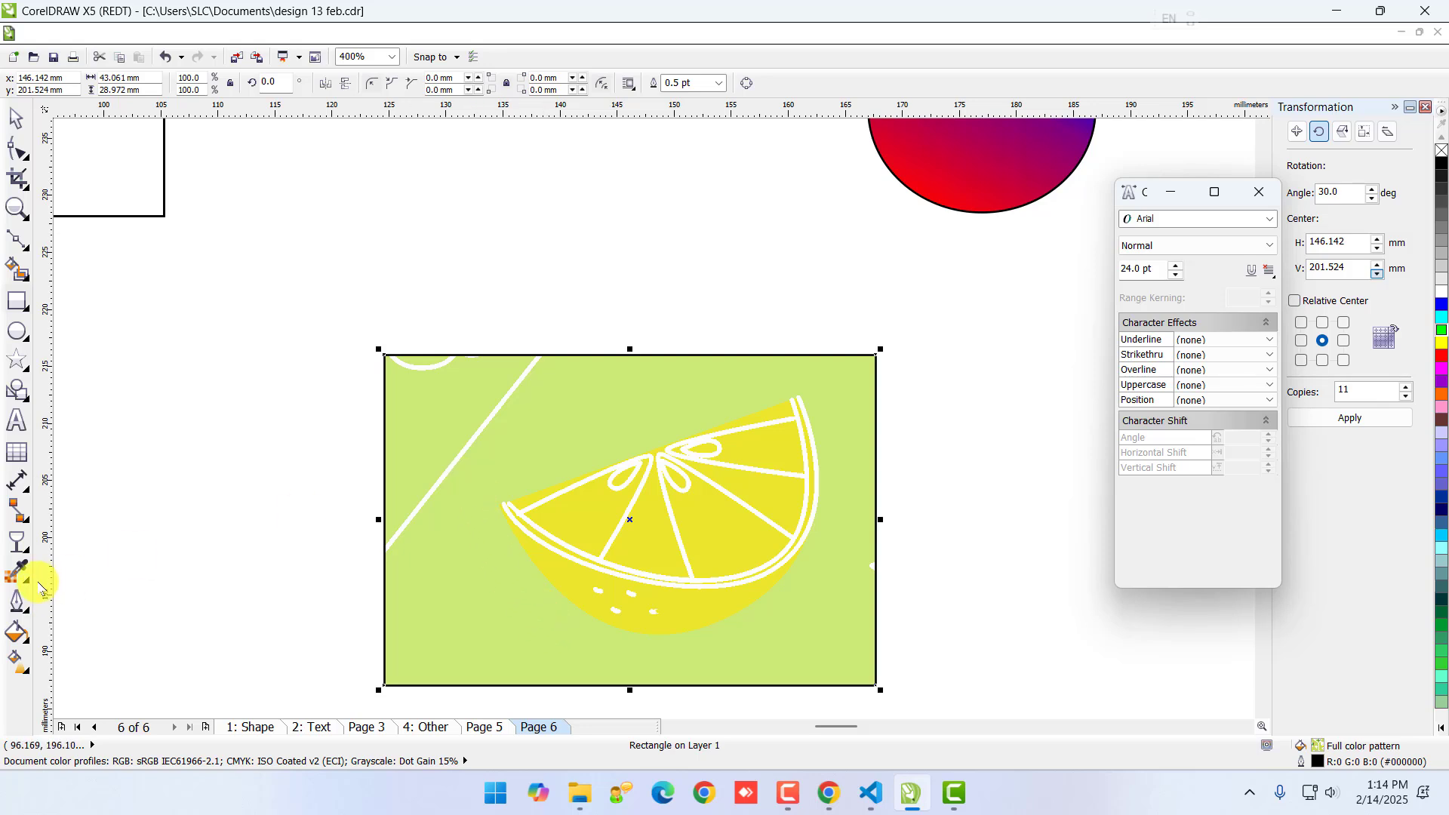
- Apply the Clouds.Midday texture fill from the Samples library to the rectangle
left_click(35, 636)
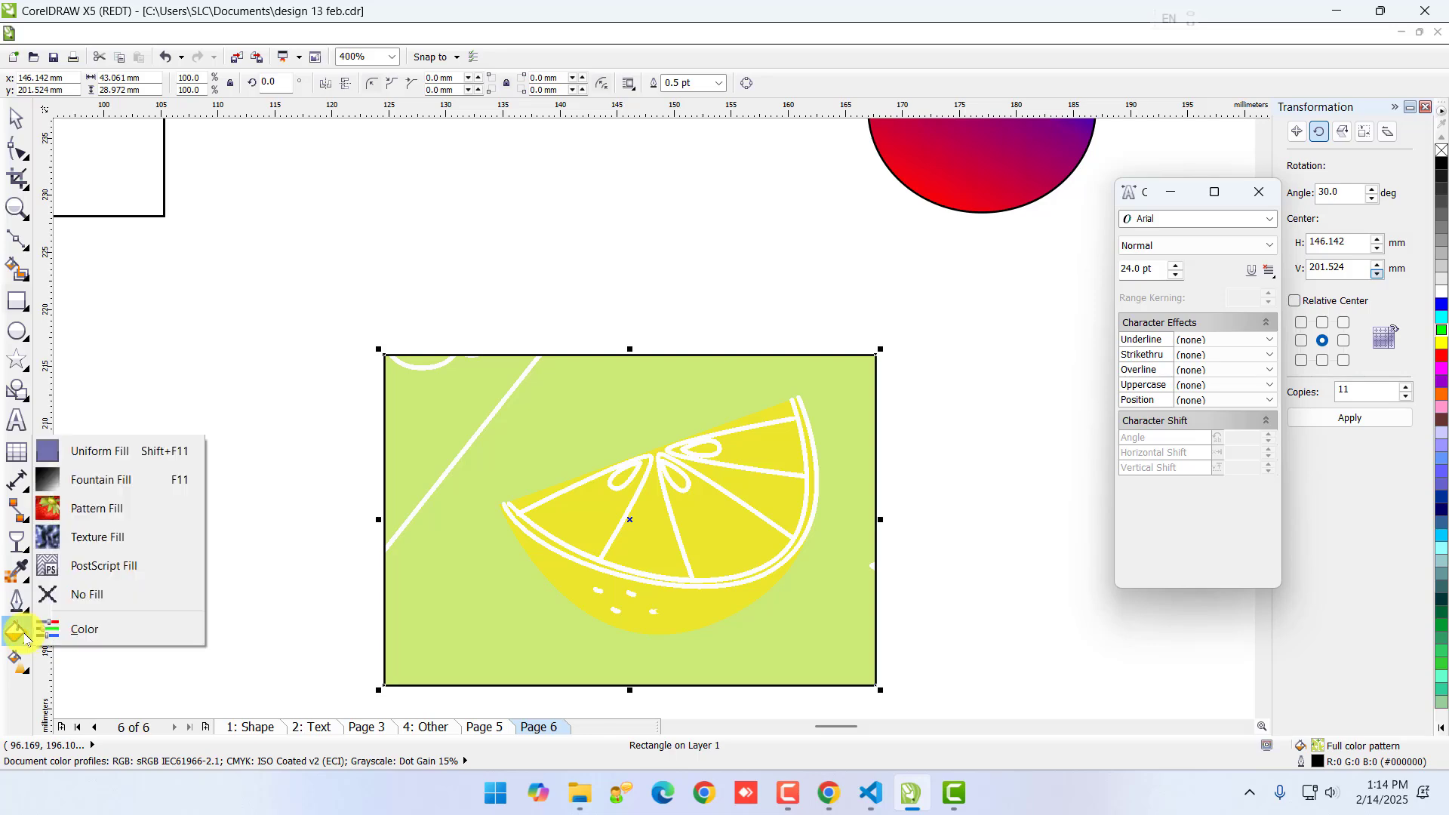
left_click(119, 537)
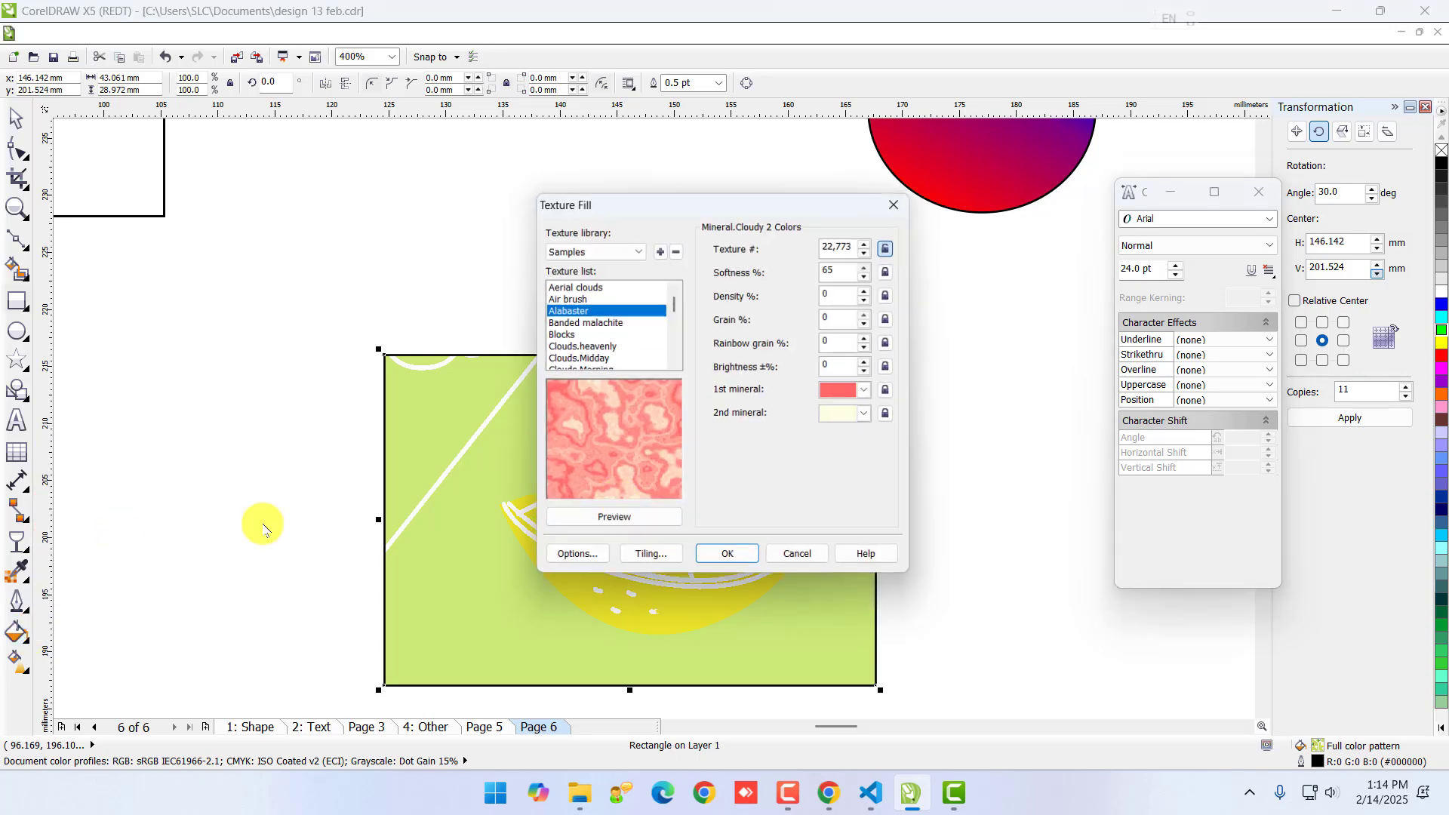
left_click(577, 323)
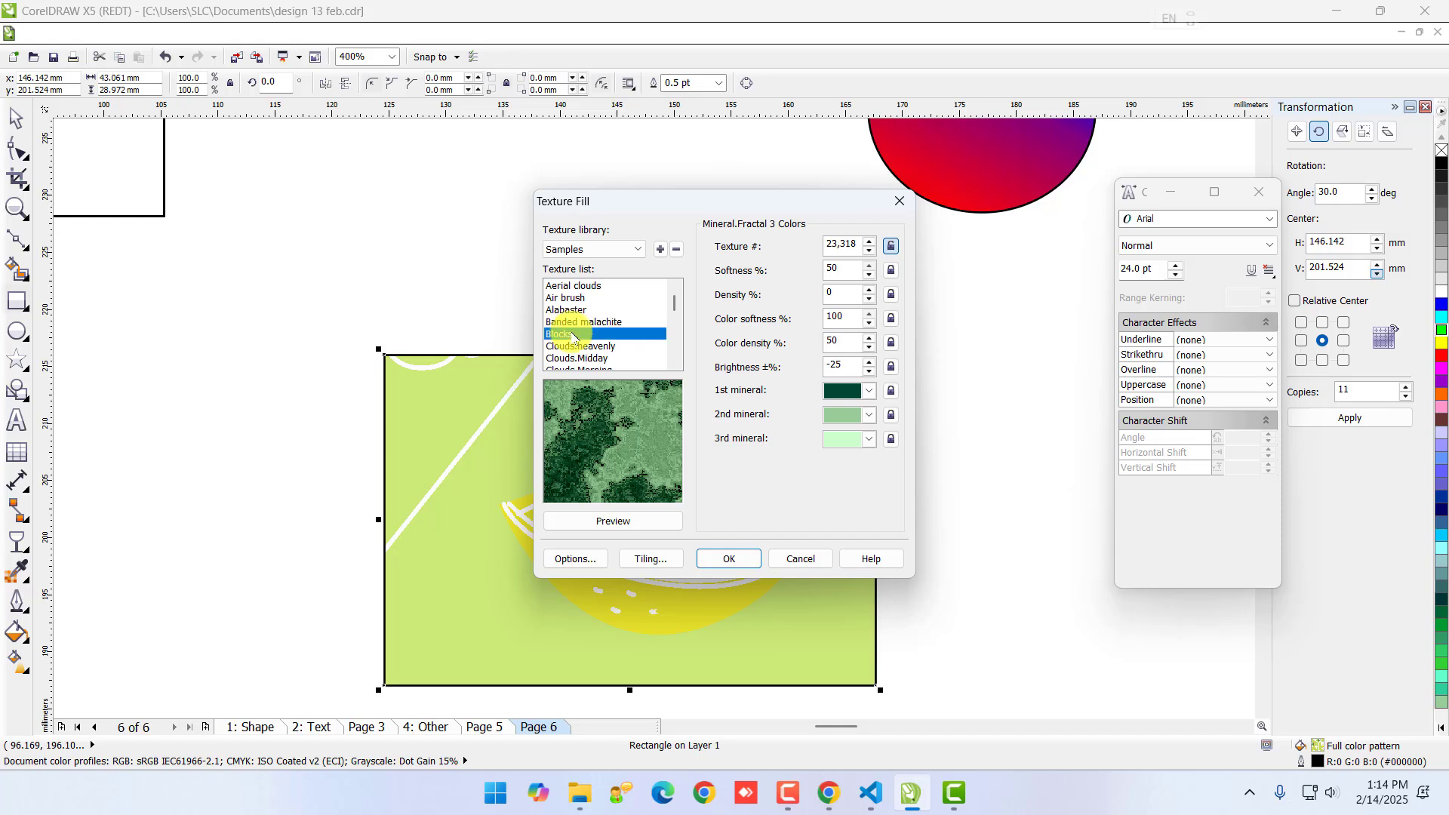
left_click(577, 333)
left_click(577, 346)
left_click(577, 368)
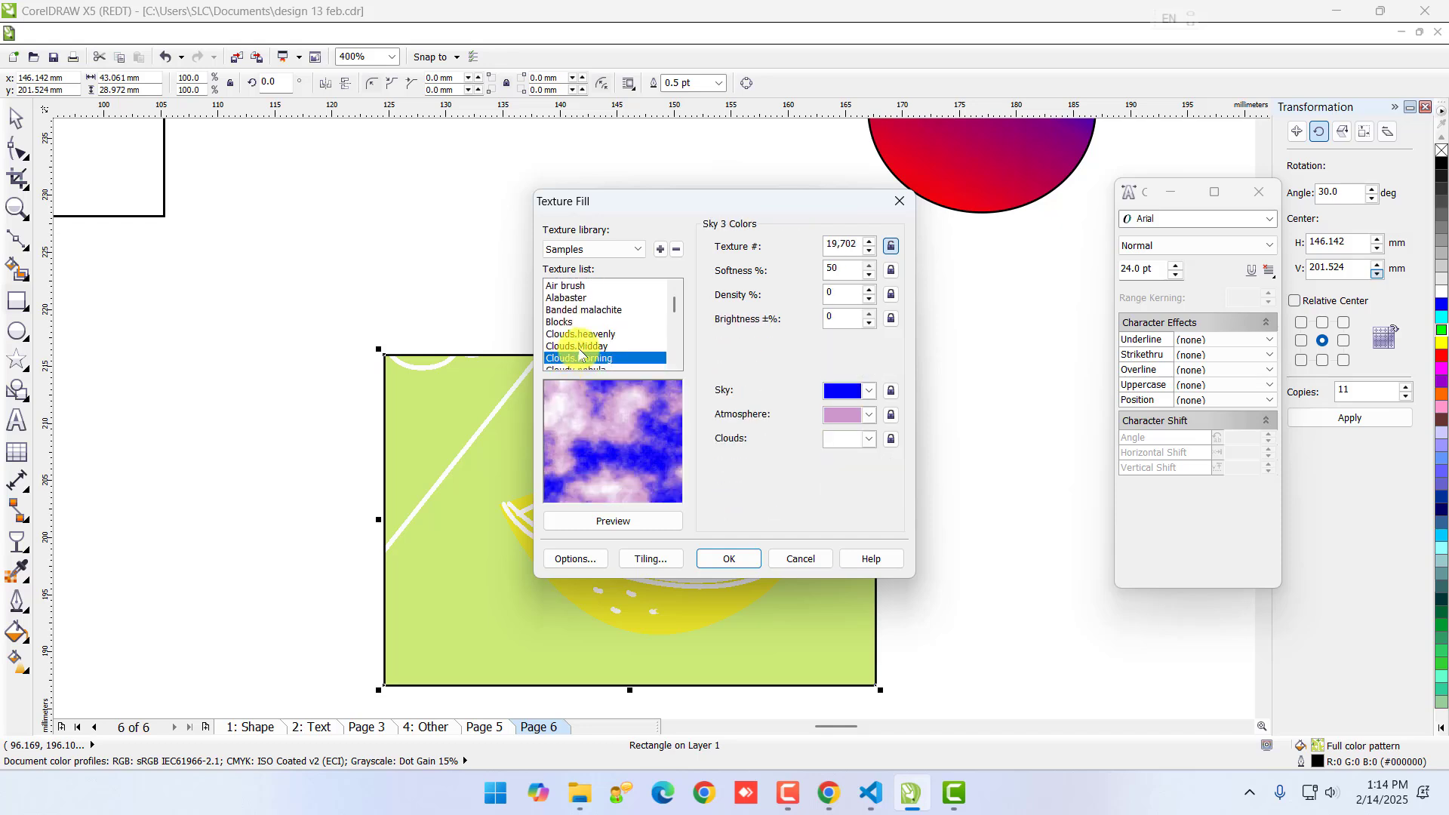
left_click(582, 348)
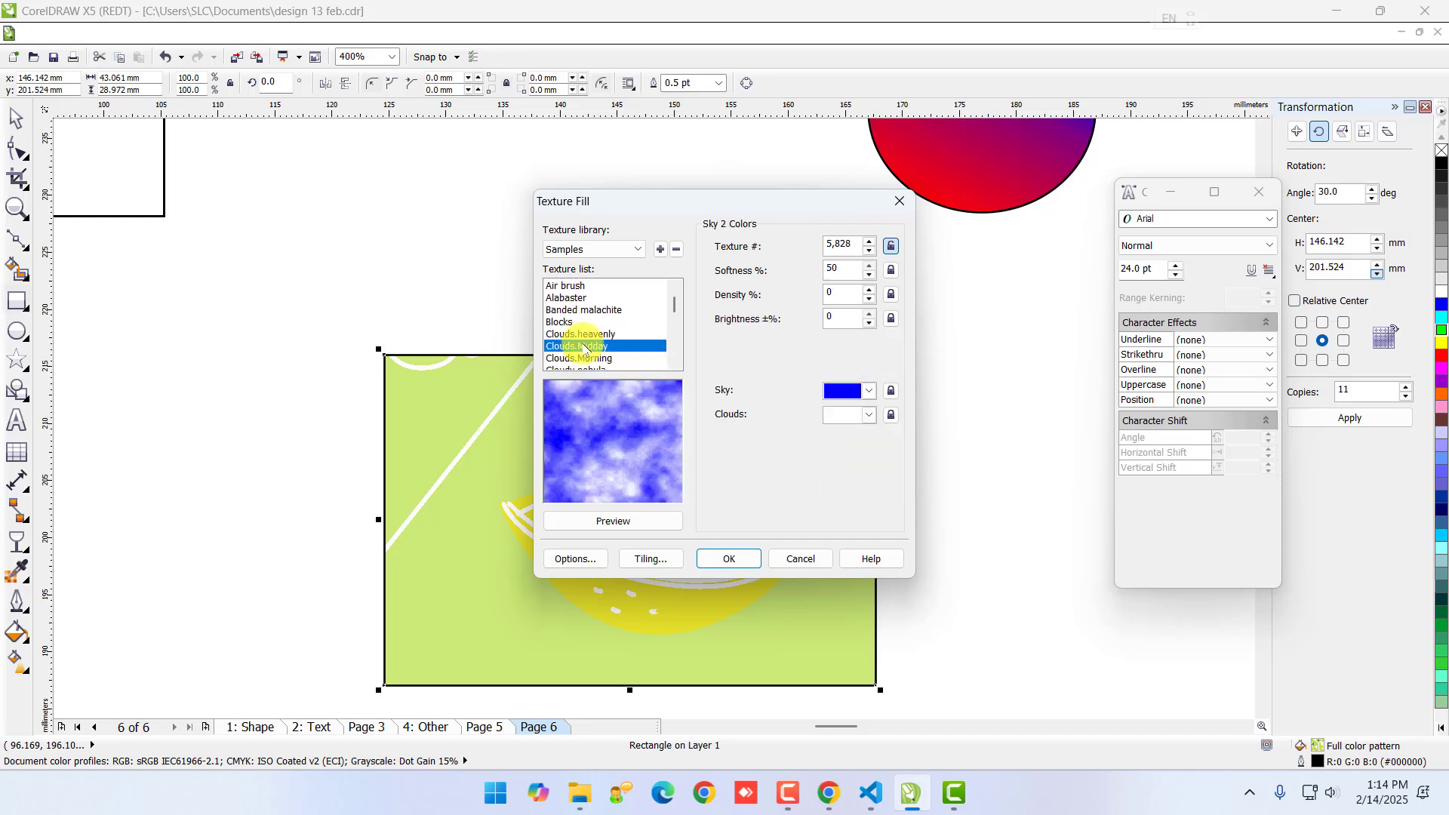
left_click(729, 562)
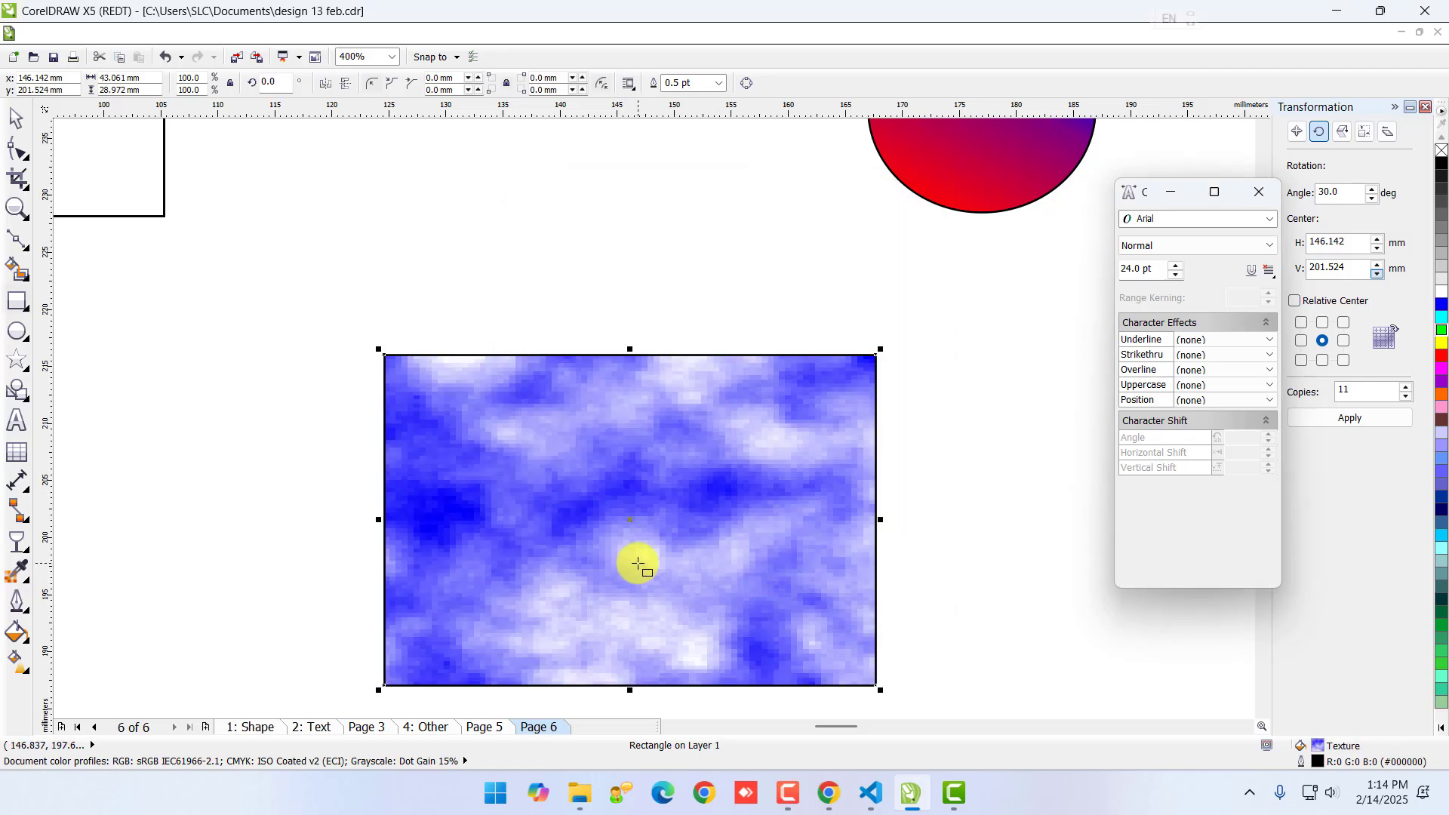
- Apply the Bricks PostScript fill to the rectangle
left_click(18, 632)
left_click(114, 566)
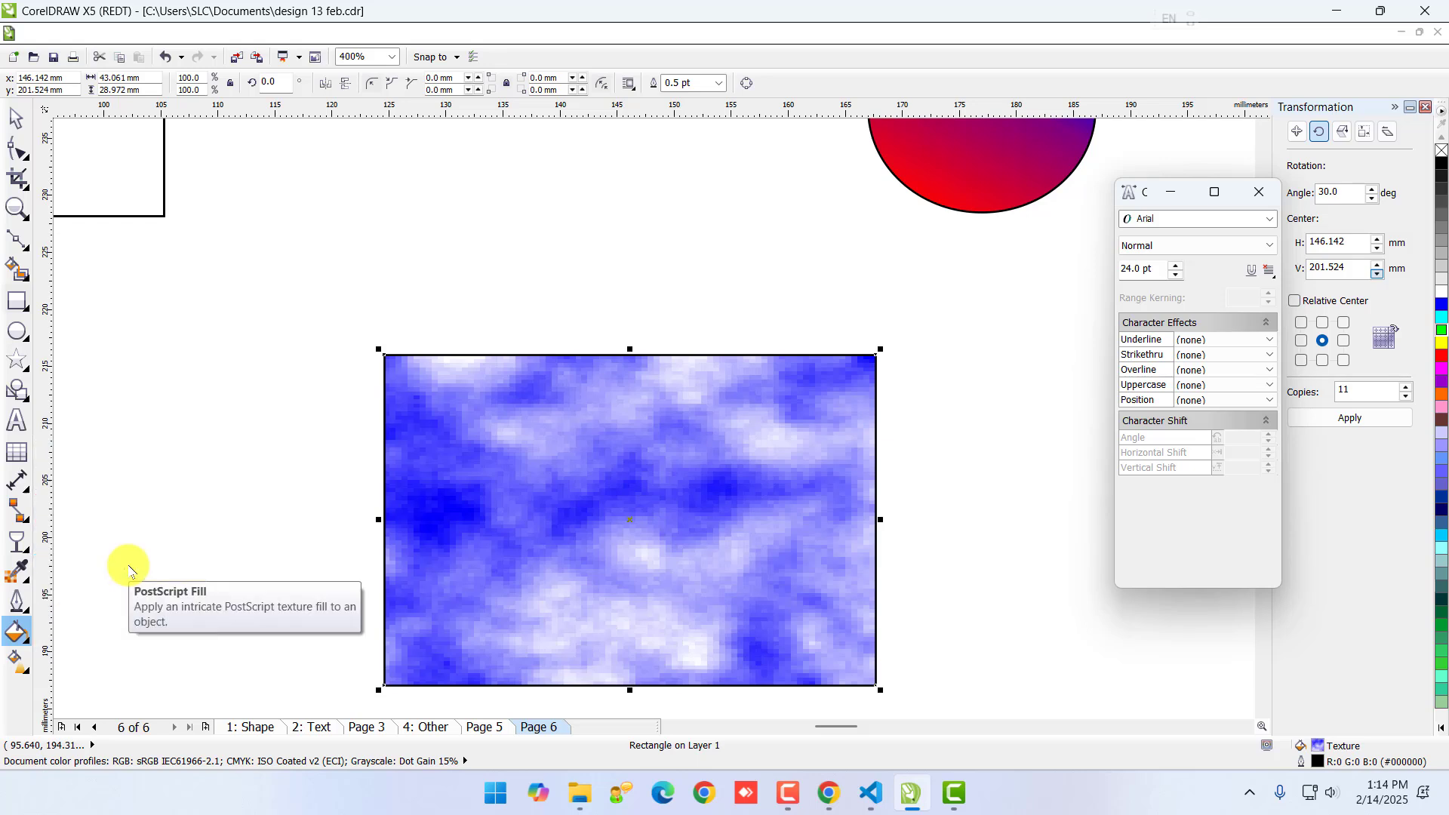
left_click(572, 318)
left_click(568, 306)
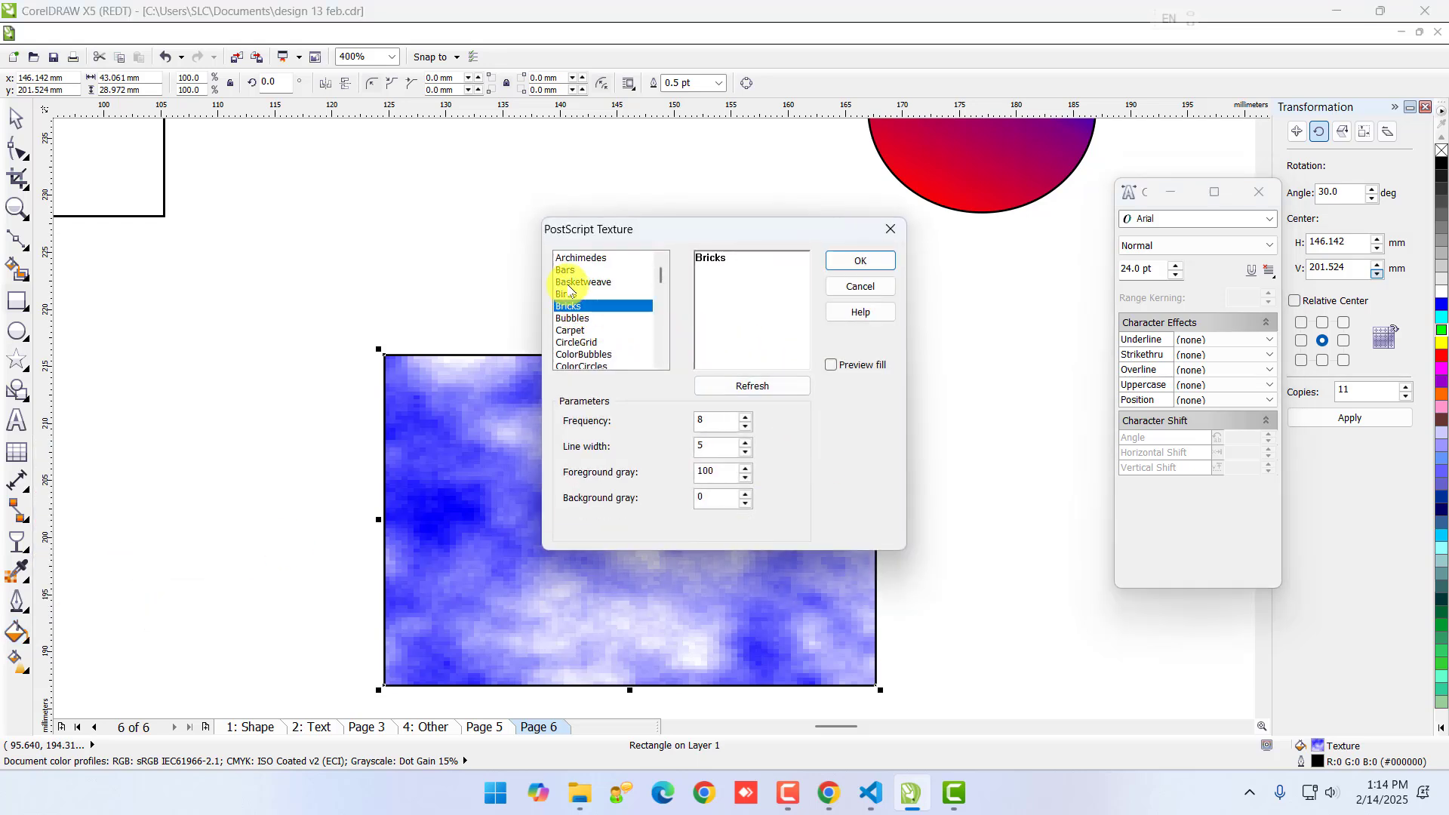
left_click(582, 281)
left_click(571, 332)
left_click(570, 318)
left_click(568, 306)
left_click(879, 261)
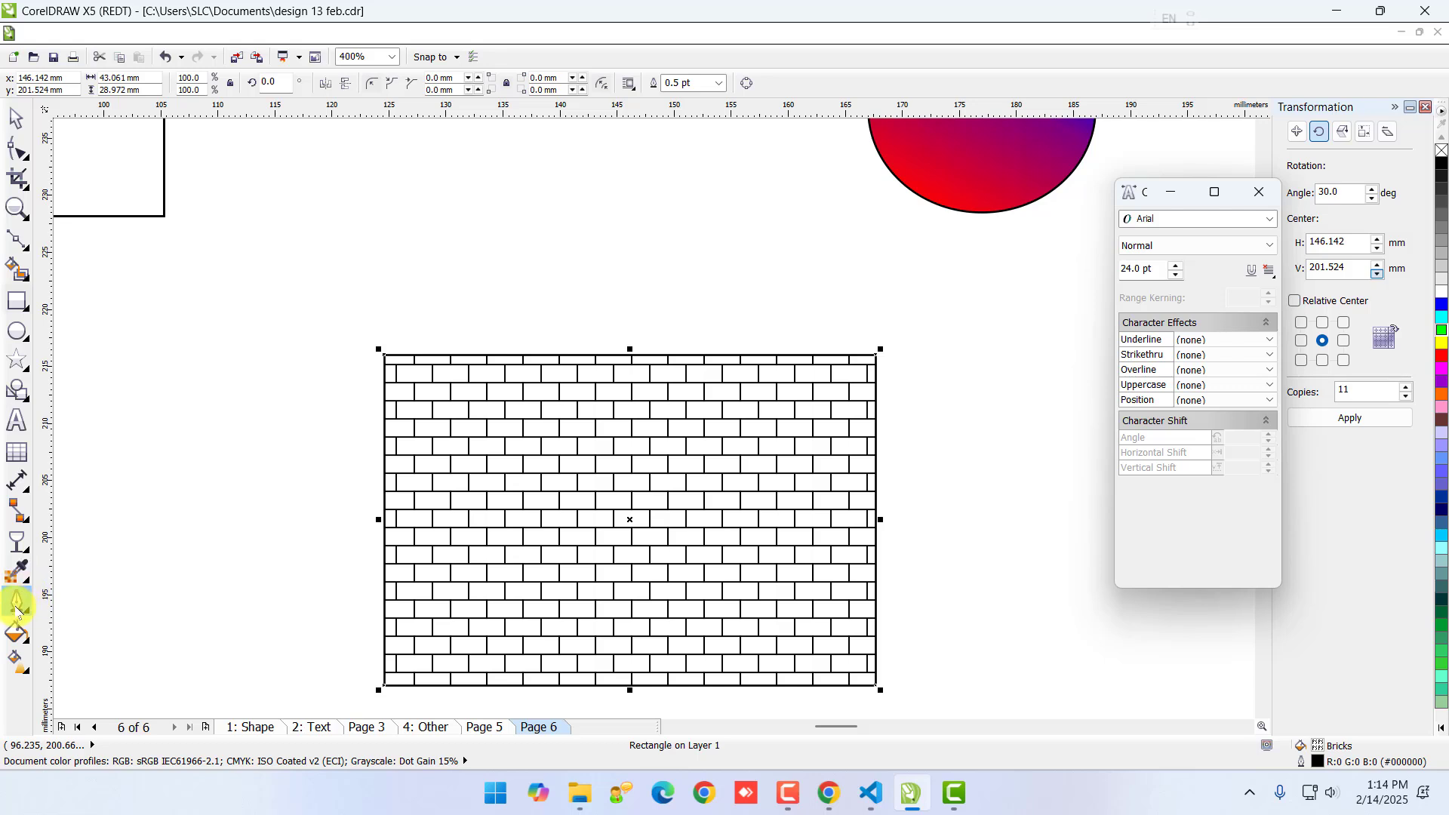
- Remove the brick fill from the rectangle and give it a solid green fill
left_click(16, 632)
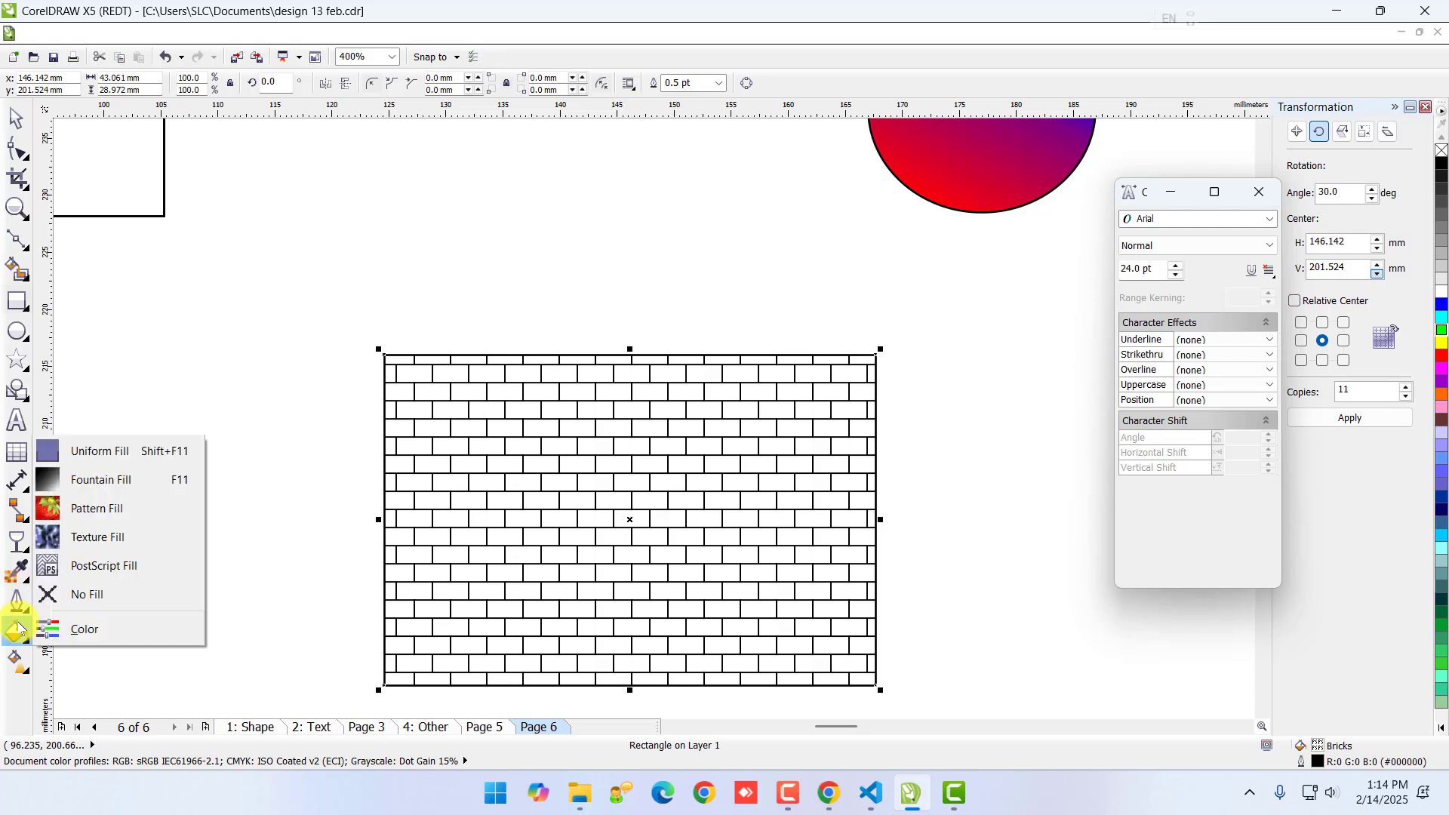
left_click(102, 600)
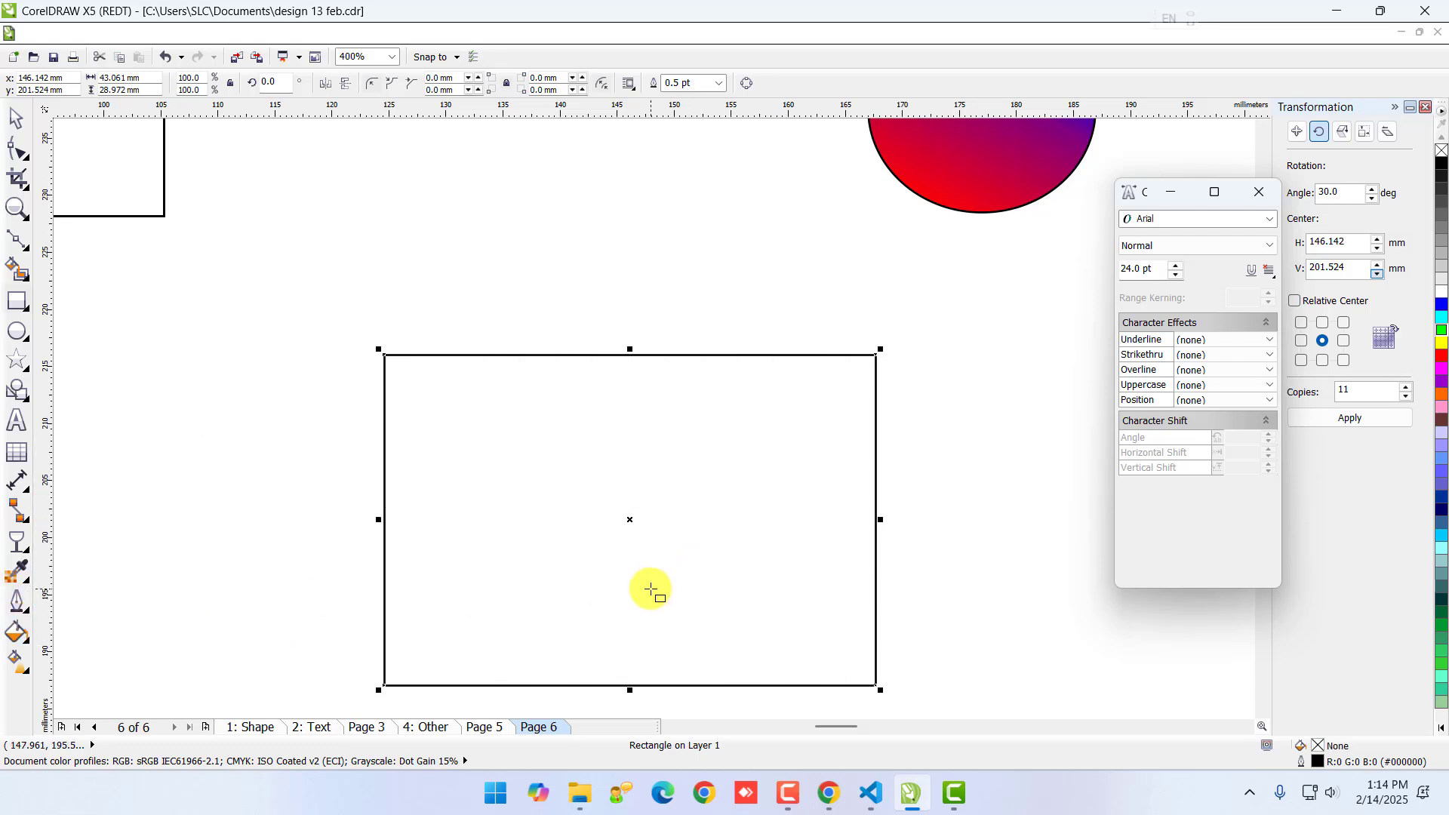
left_click(1441, 304)
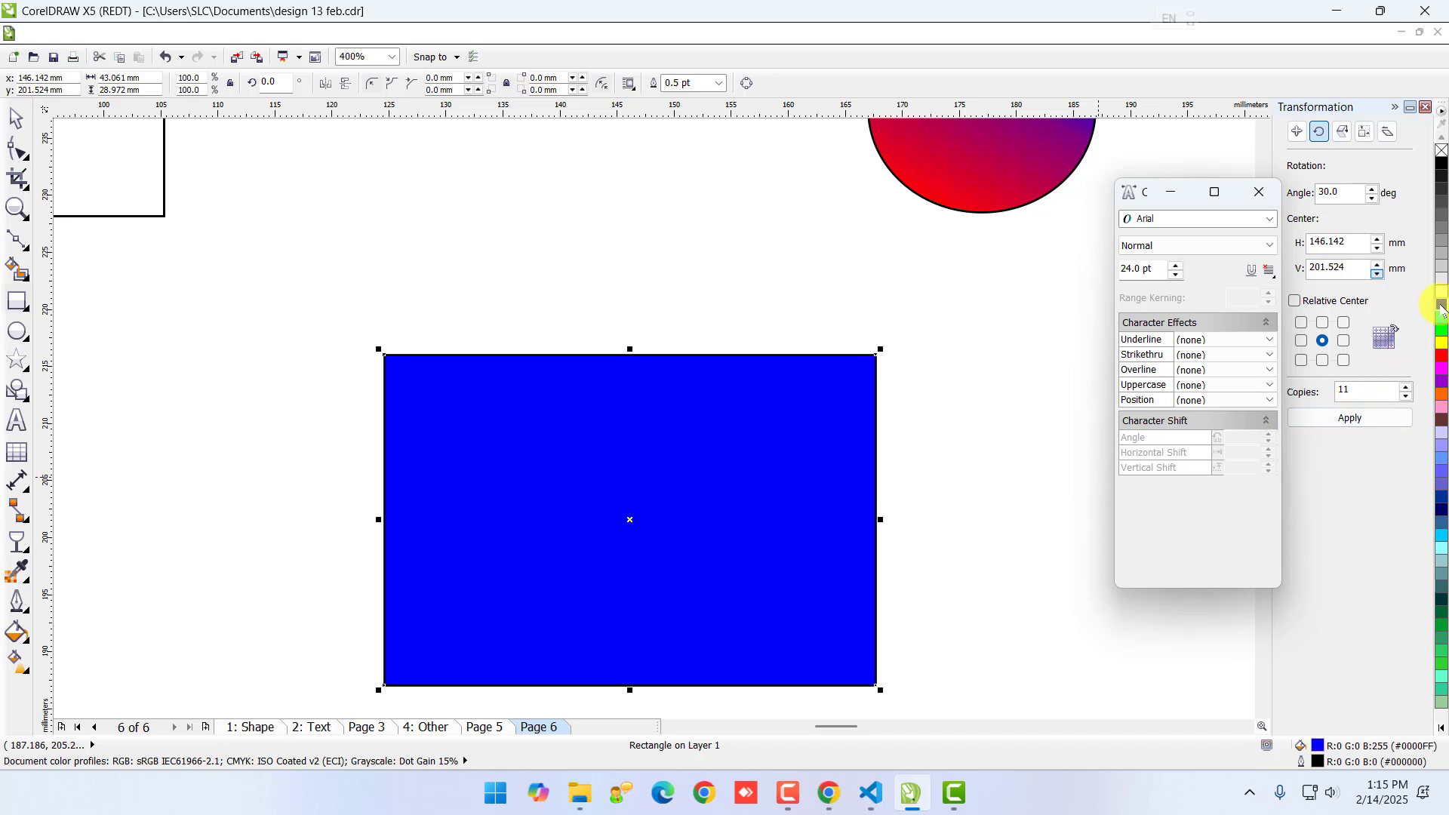
left_click(1441, 316)
left_click(1441, 330)
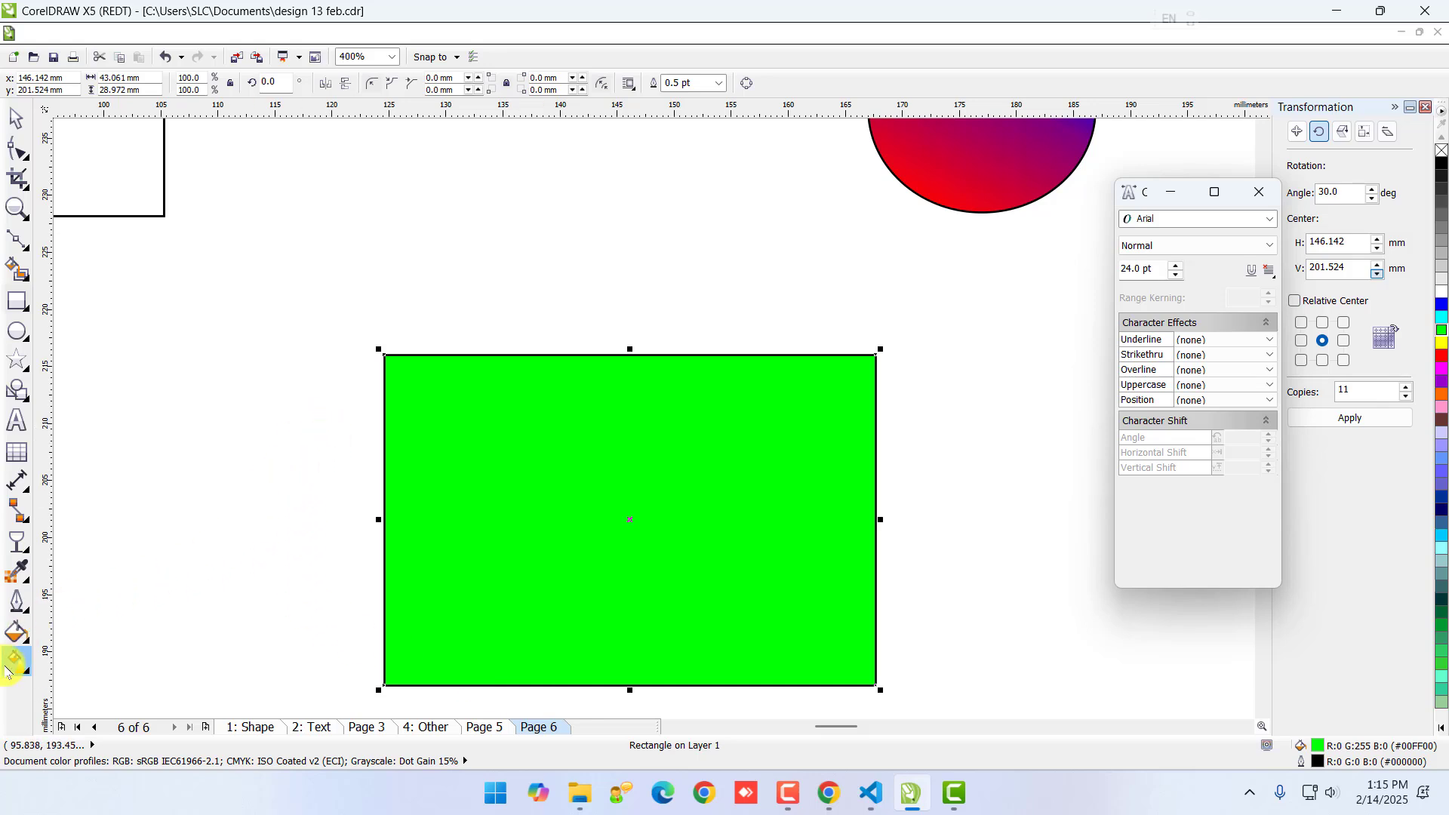
- Give the rectangle a solid red outline 8.0 pt wide using the Outline Pen settings
left_click(18, 603)
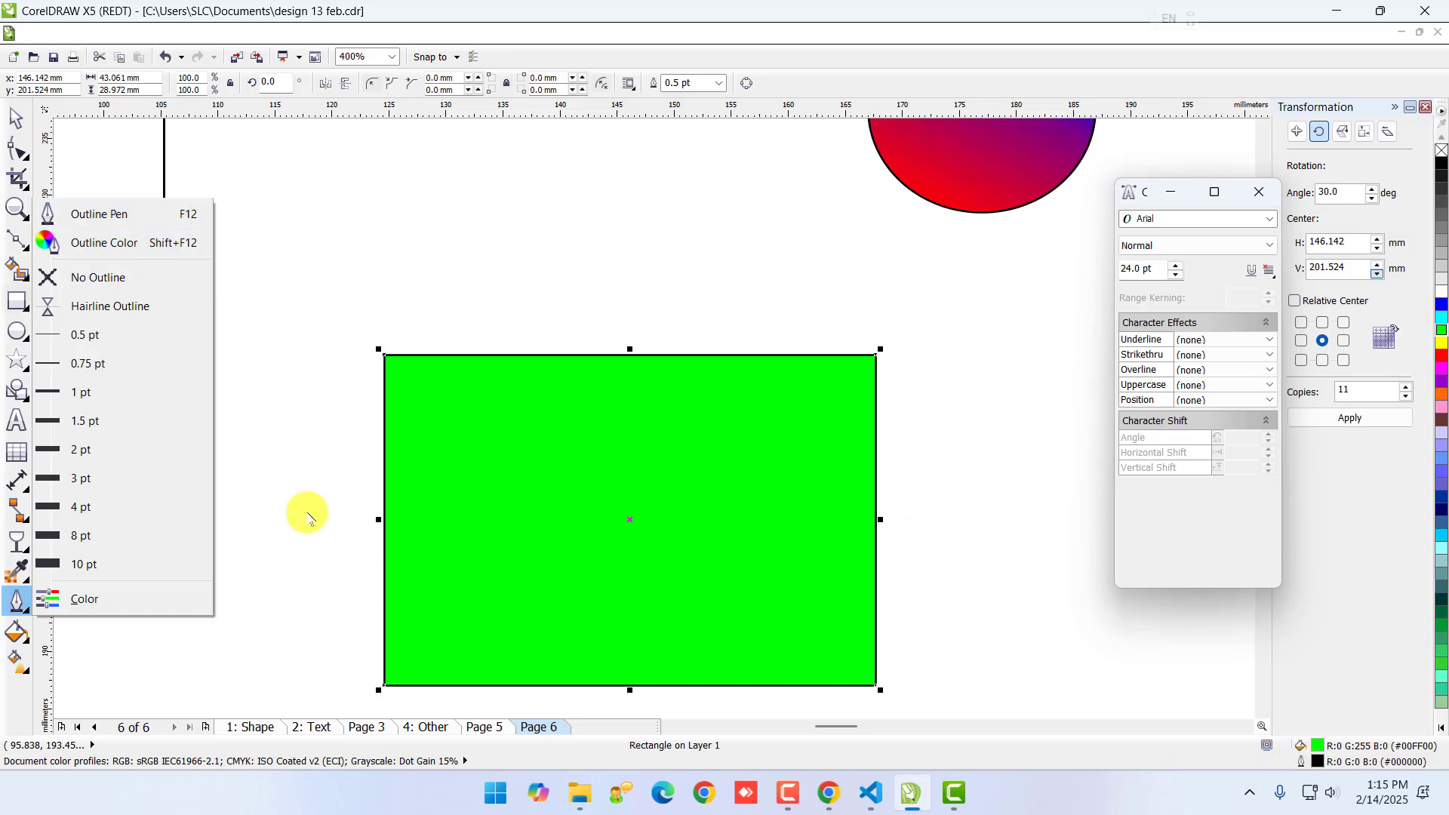
left_click(96, 214)
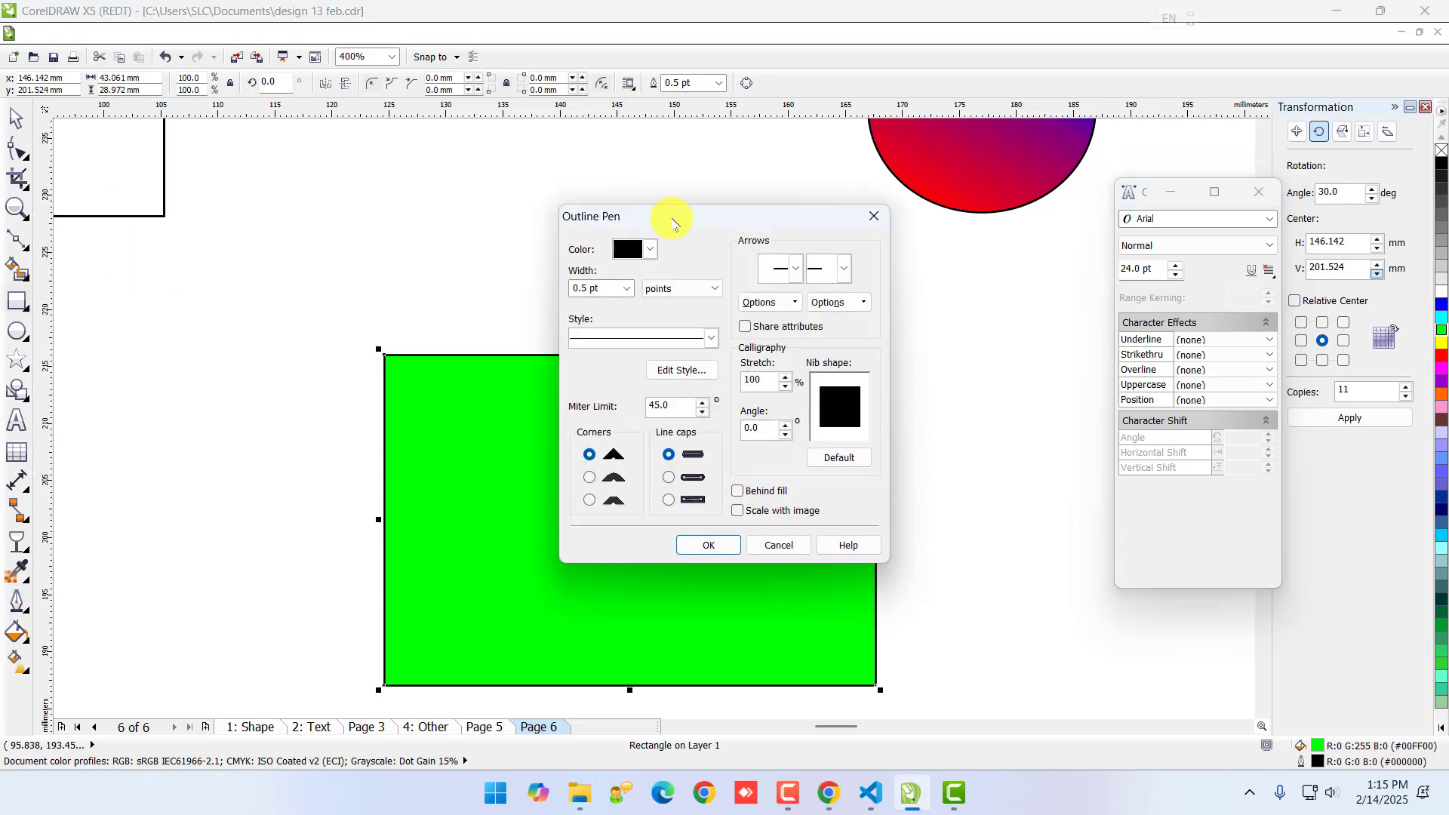
left_click_drag(674, 217, 799, 227)
left_click(775, 261)
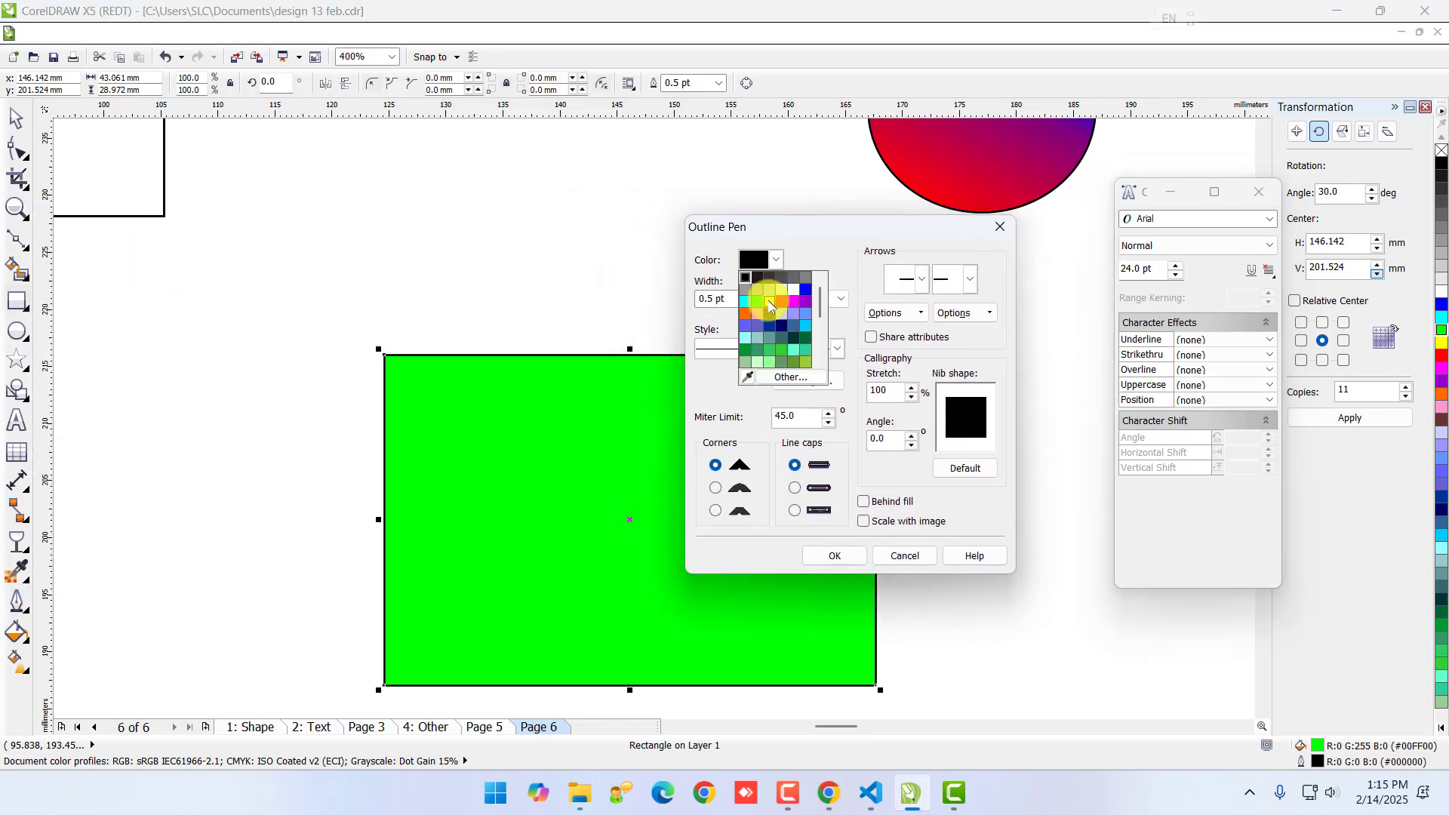
left_click(781, 301)
left_click(754, 299)
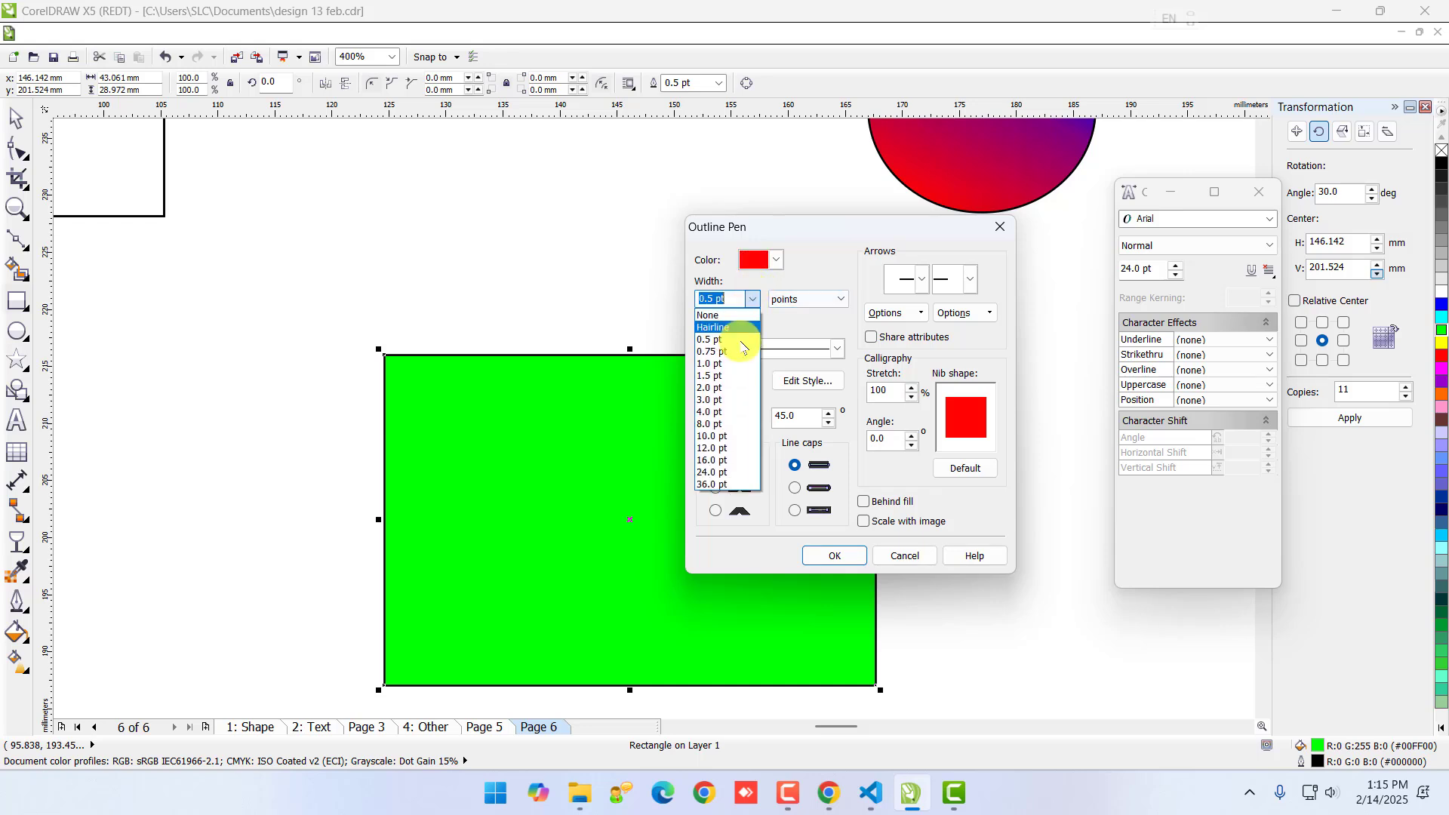
left_click(729, 421)
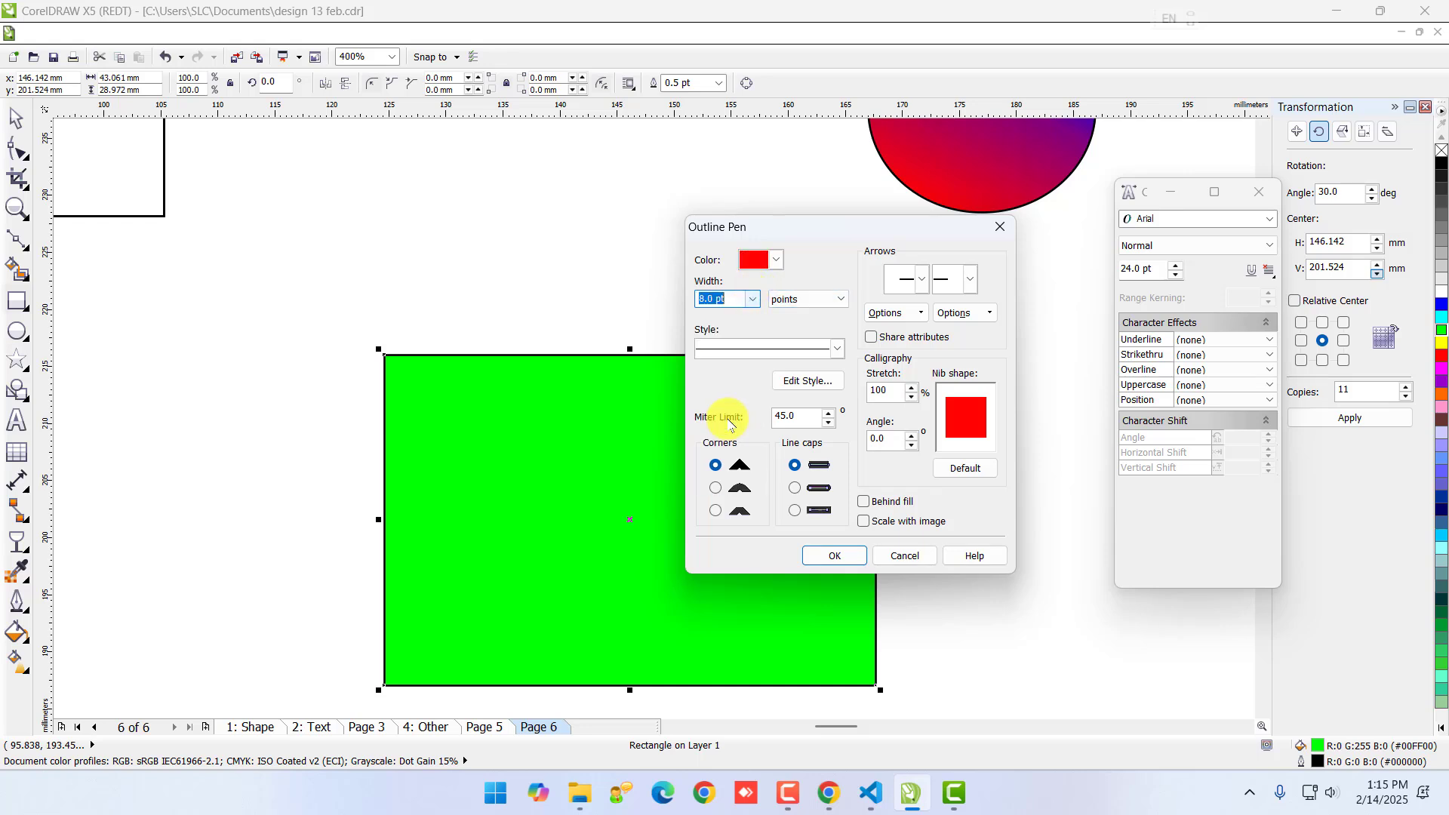
left_click(837, 347)
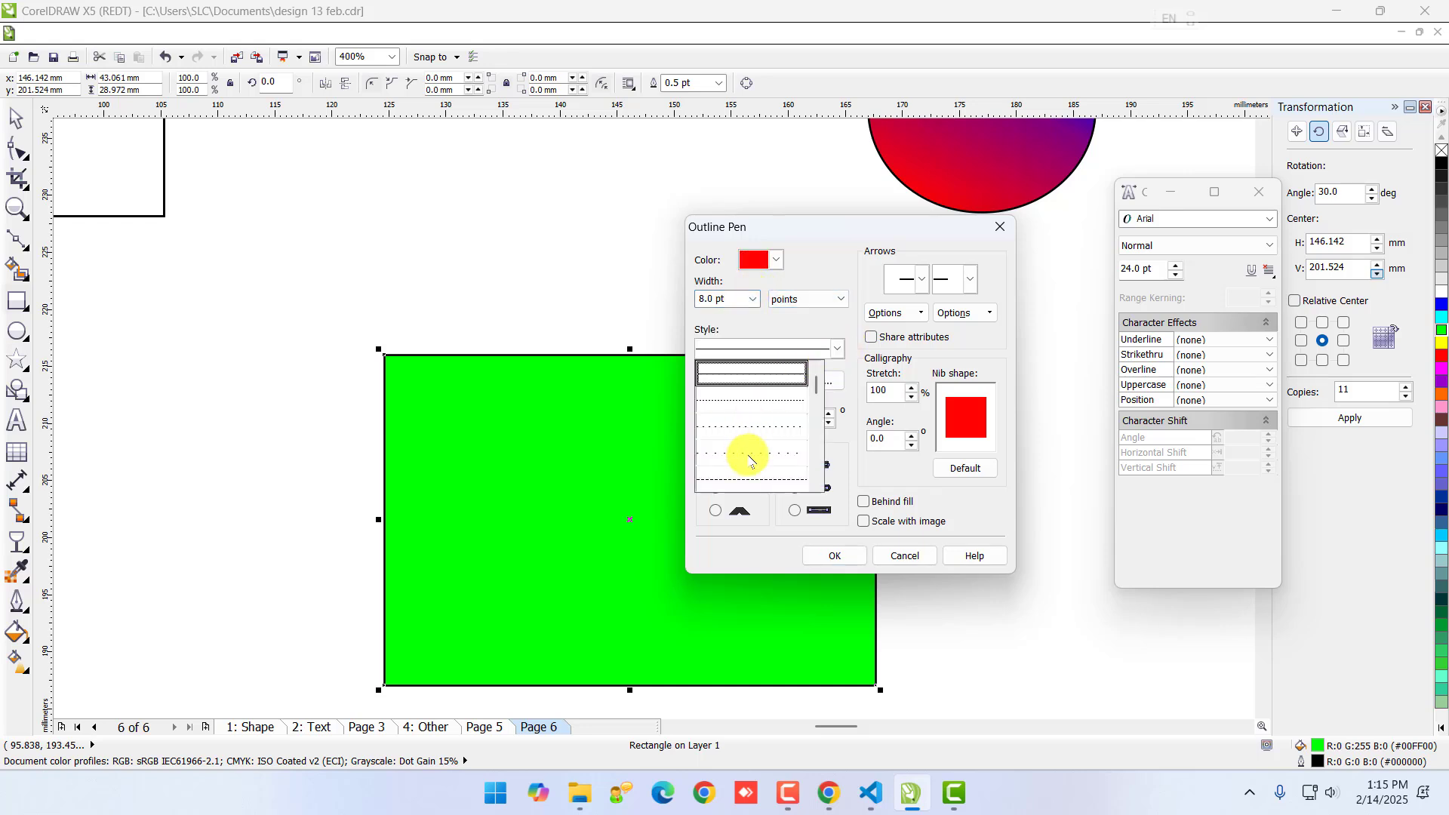
left_click(830, 346)
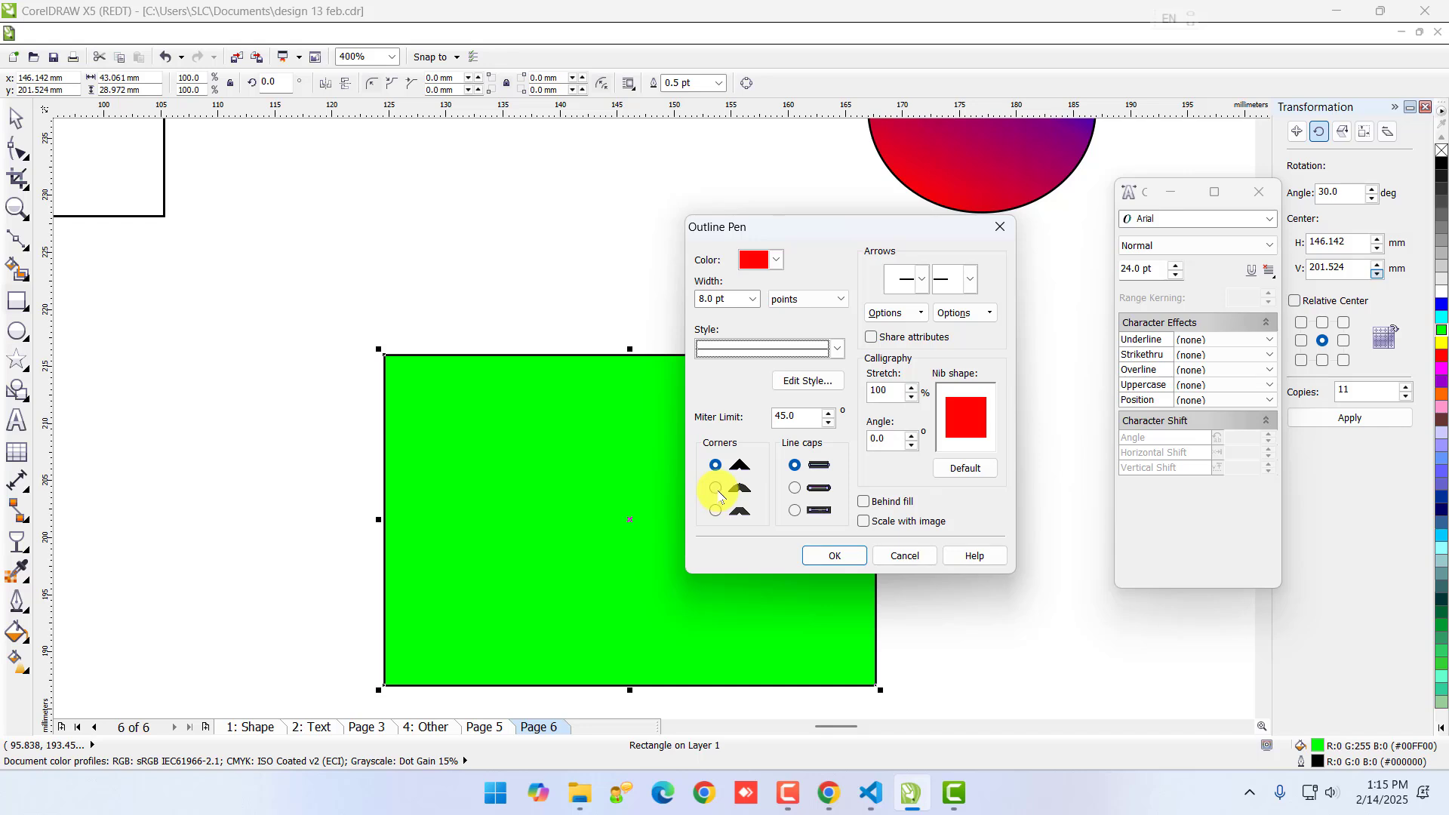
left_click(834, 556)
- Change the corner style of the rectangle's red outline to rounded
scroll(378, 317, "up", 1)
scroll(343, 408, "up", 1)
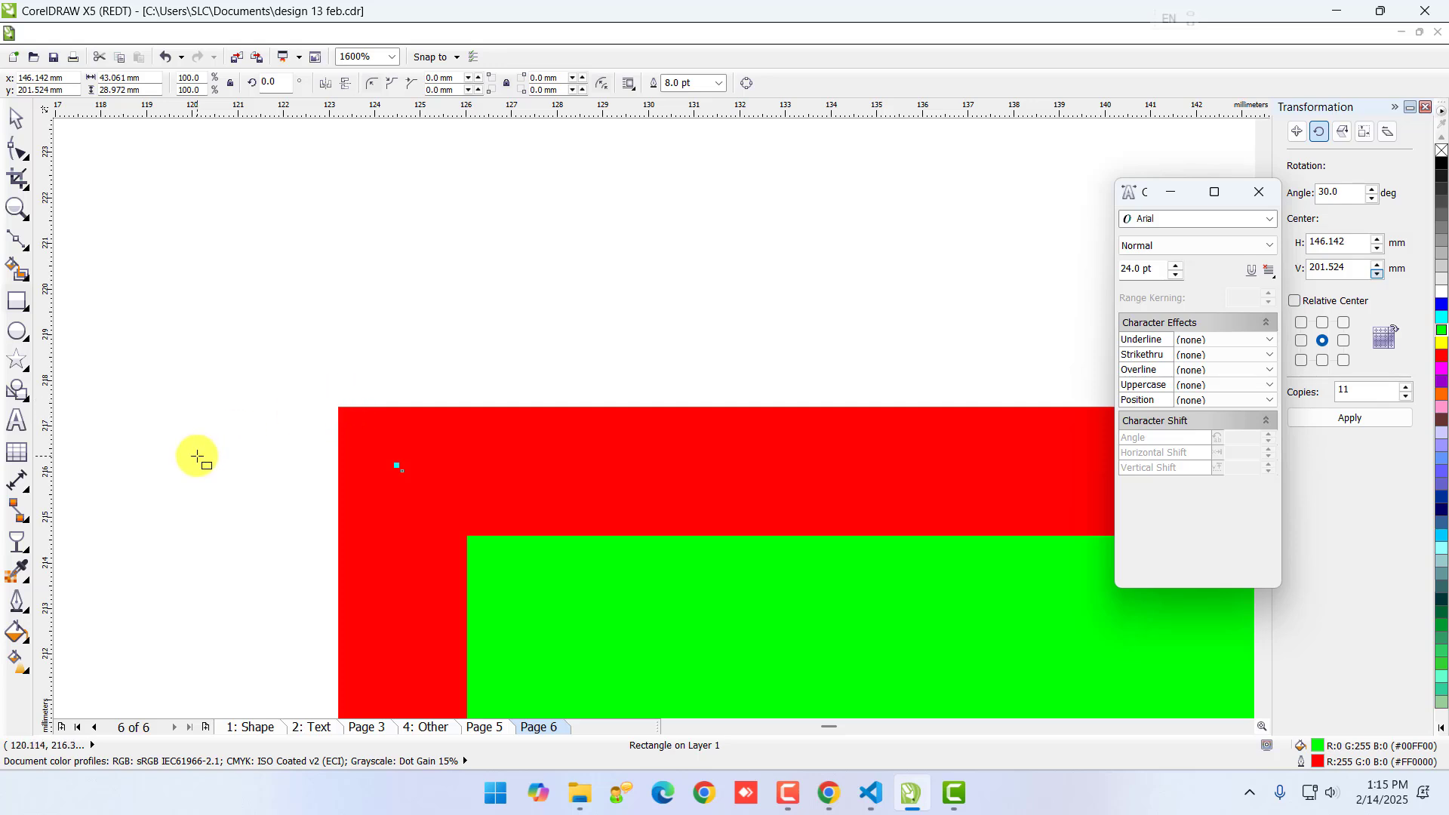
key("F12")
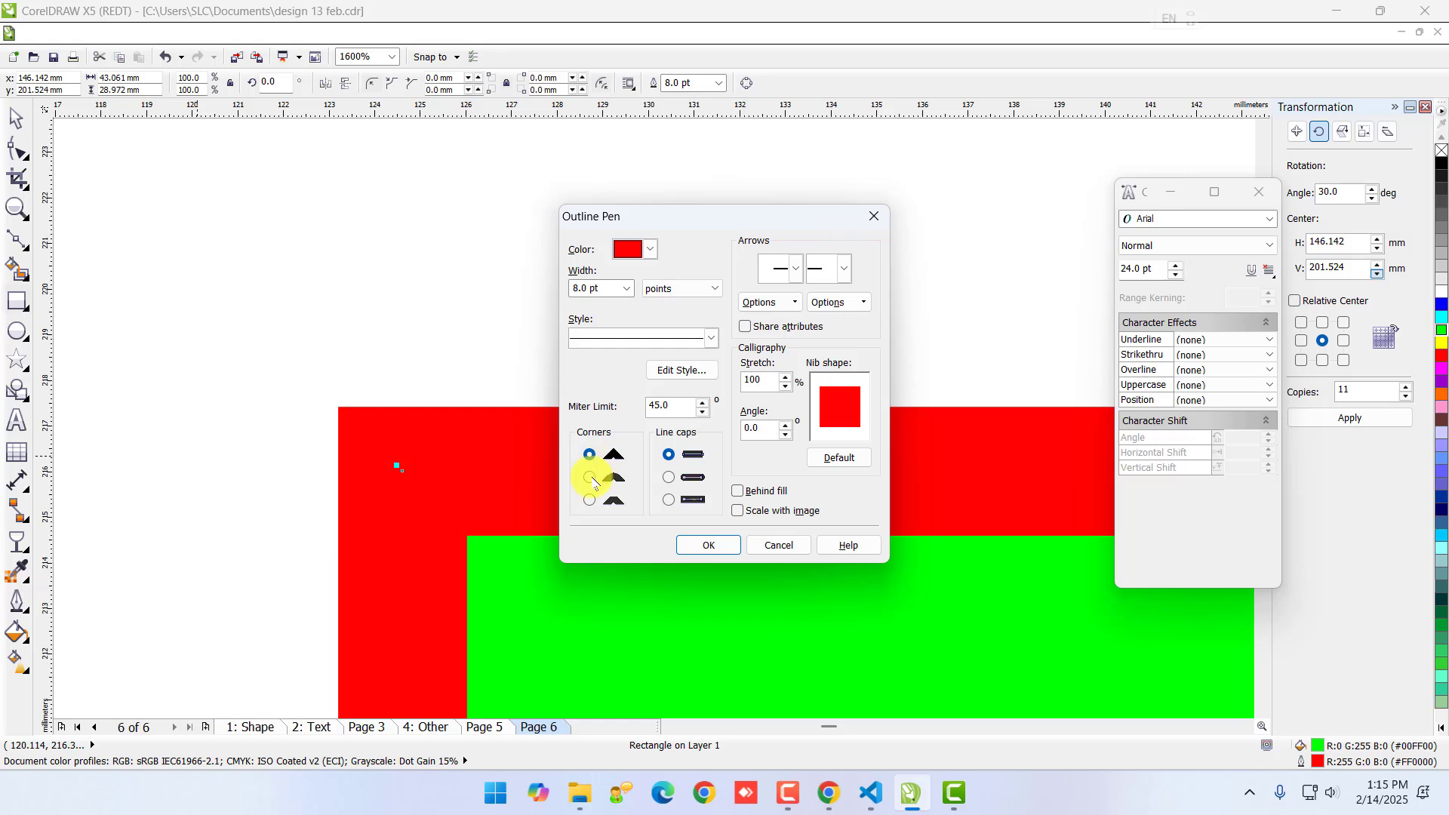
left_click(589, 477)
left_click(706, 544)
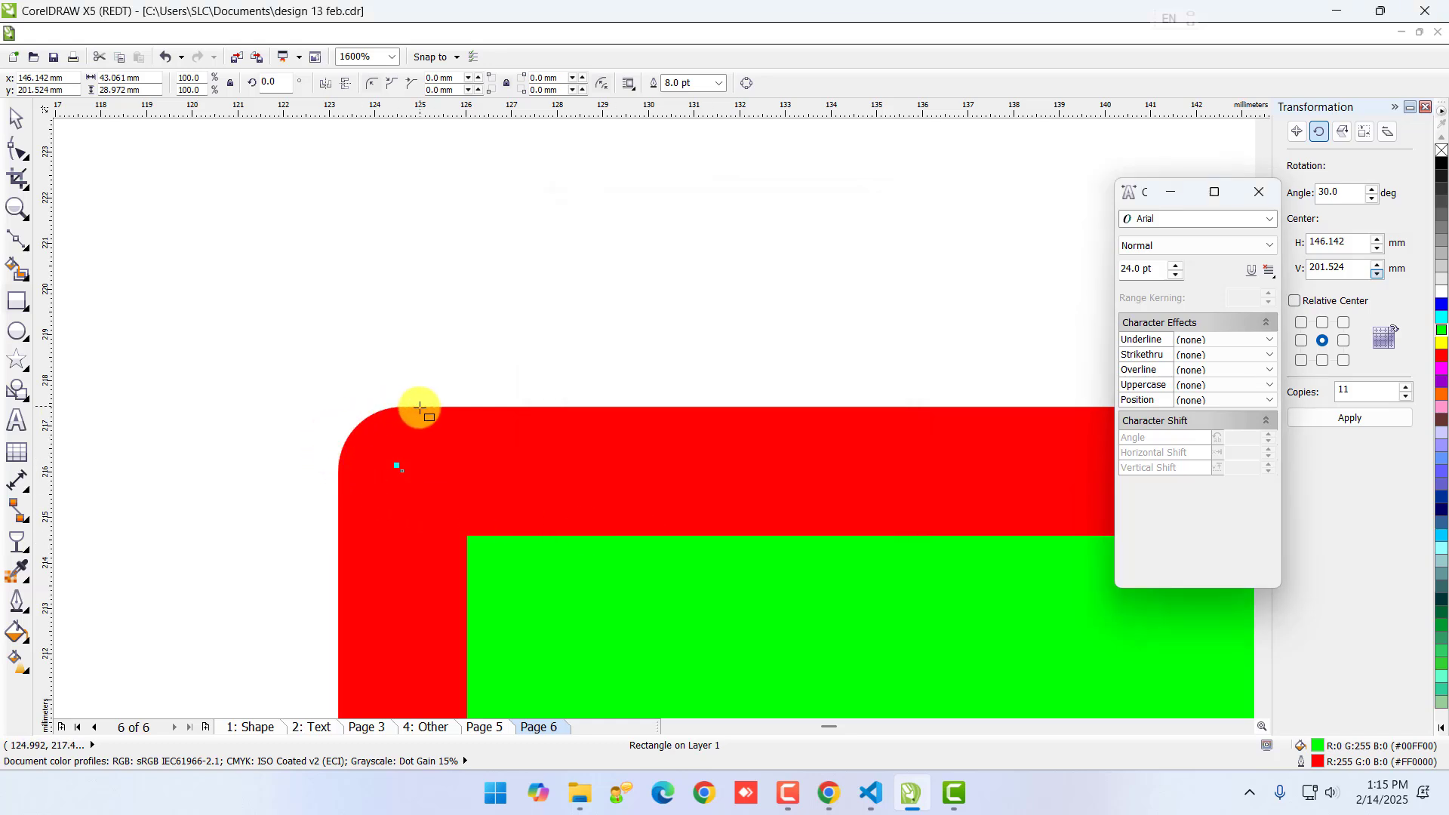
- Change the corner style of the rectangle's red outline to beveled
key("F12")
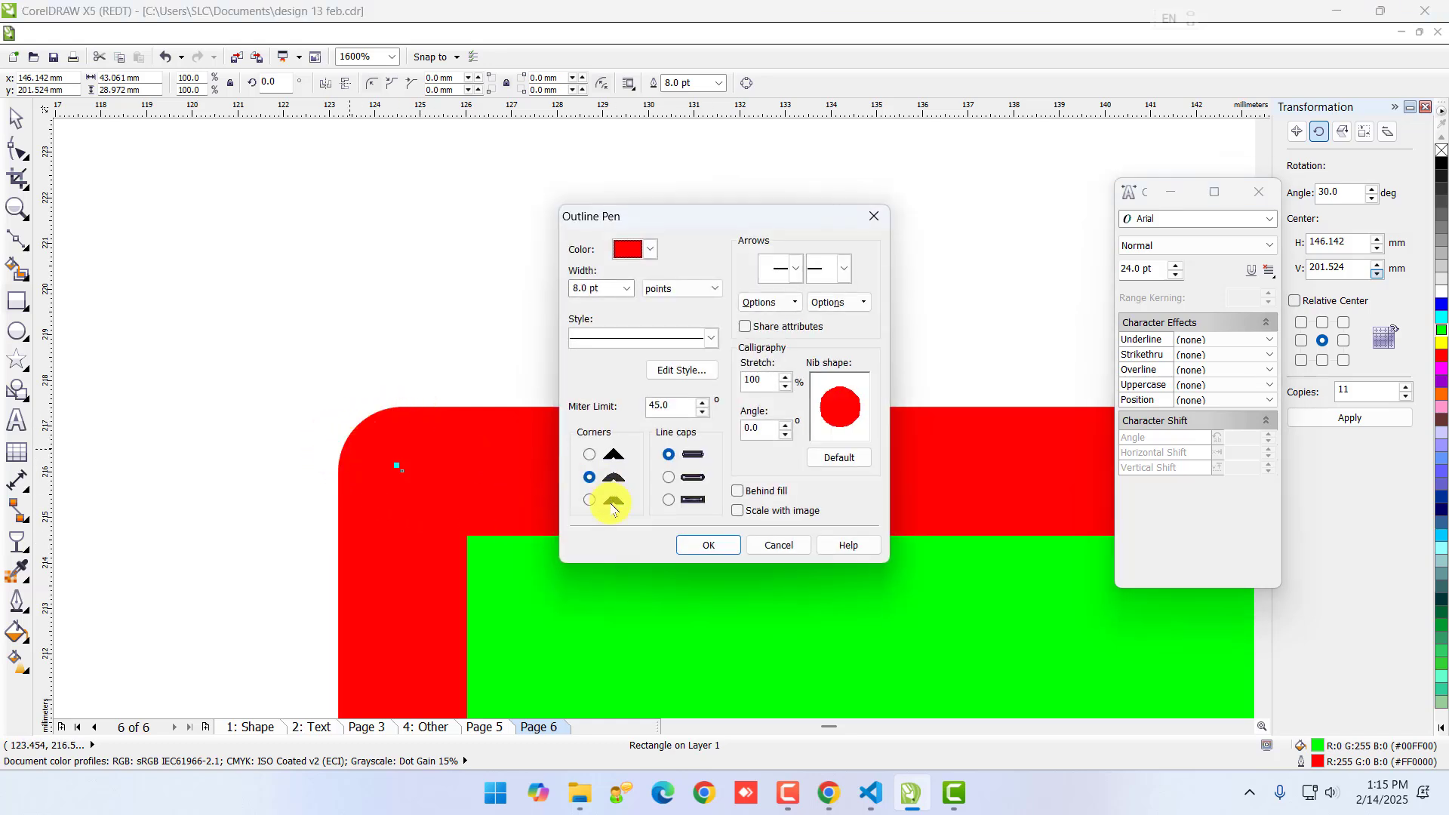
left_click(589, 500)
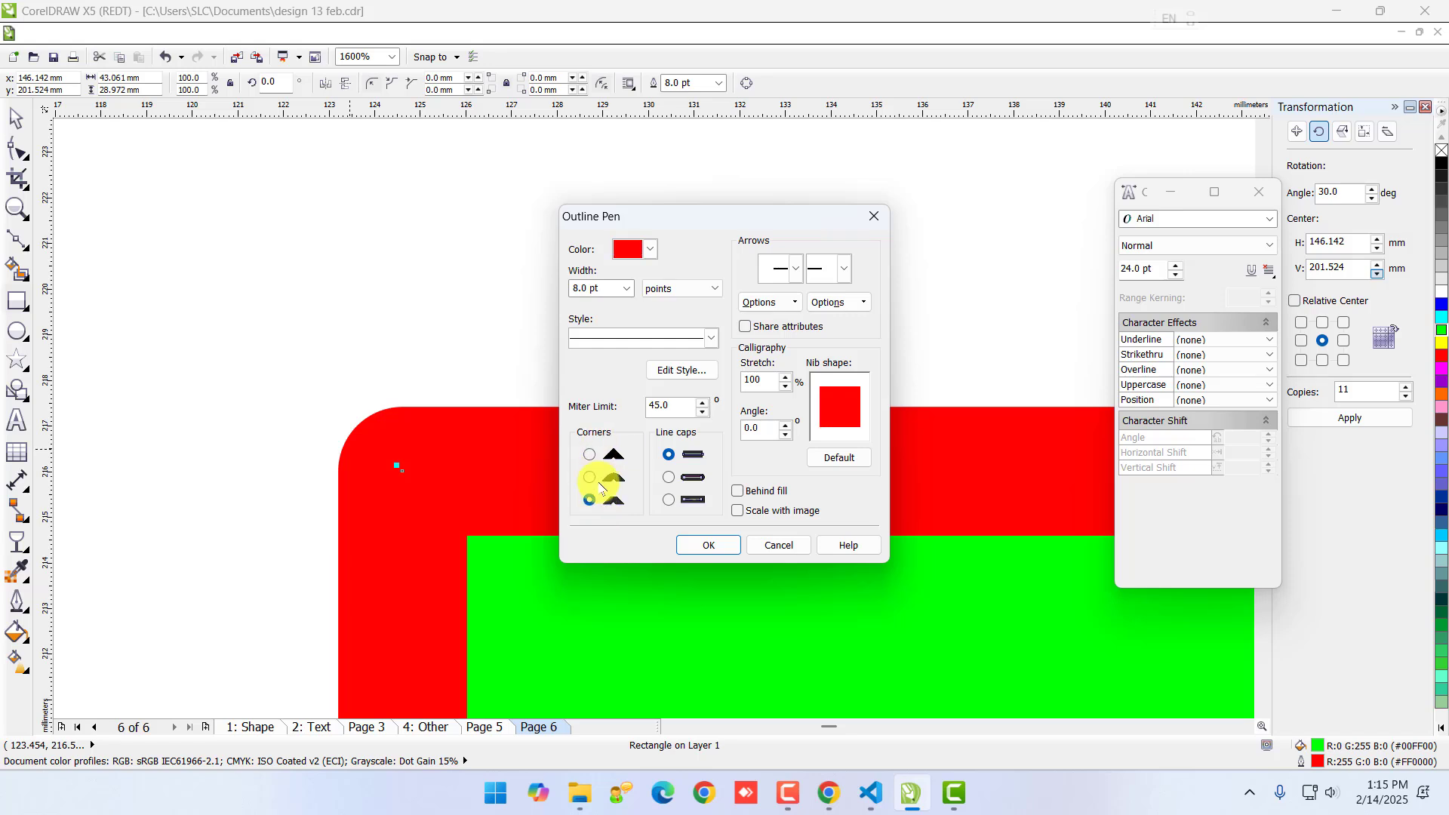
left_click(707, 544)
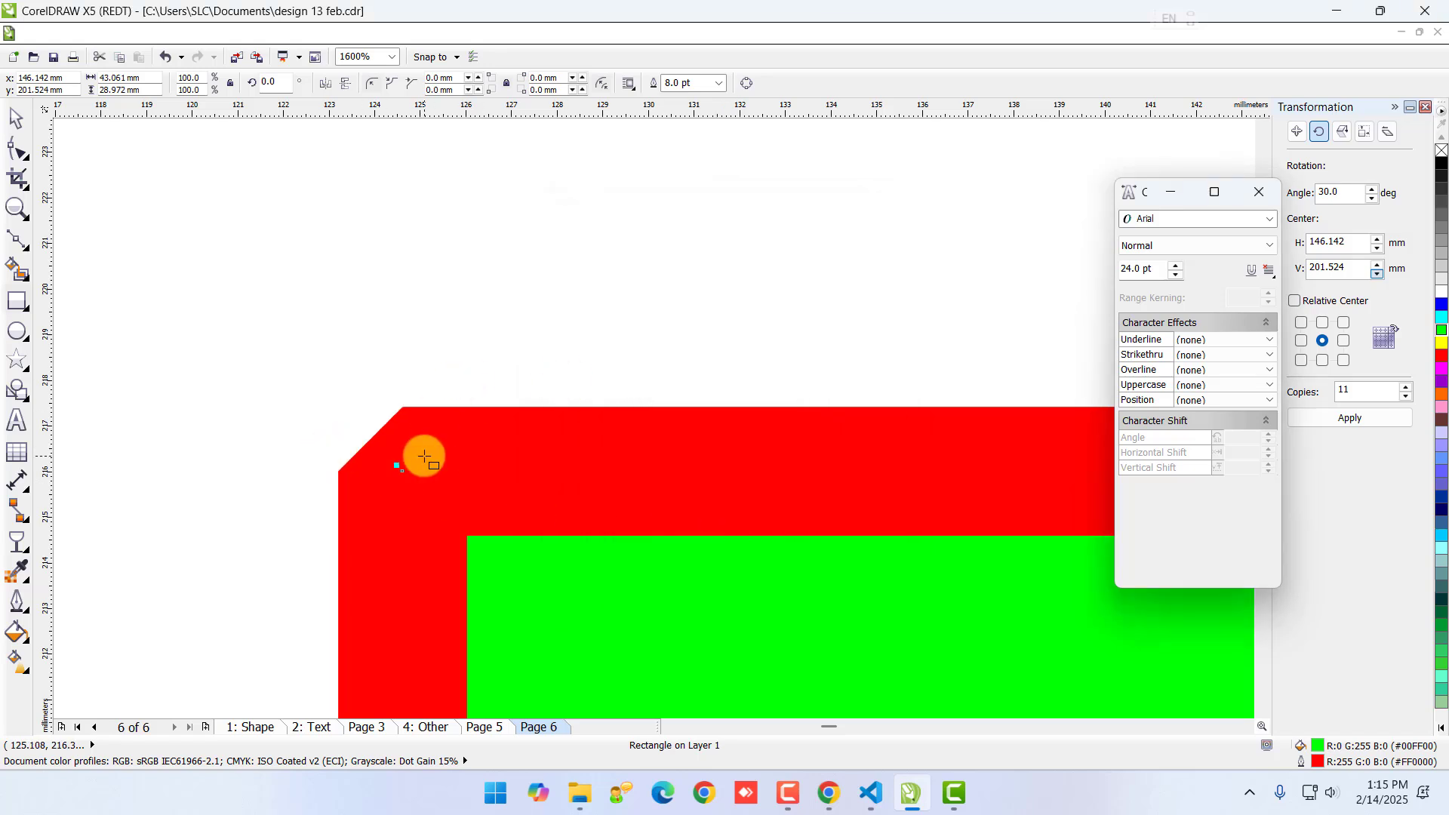
- Try the extended line cap on the rectangle's outline, and return it to sharp mitered corners and flat line caps
key("F12")
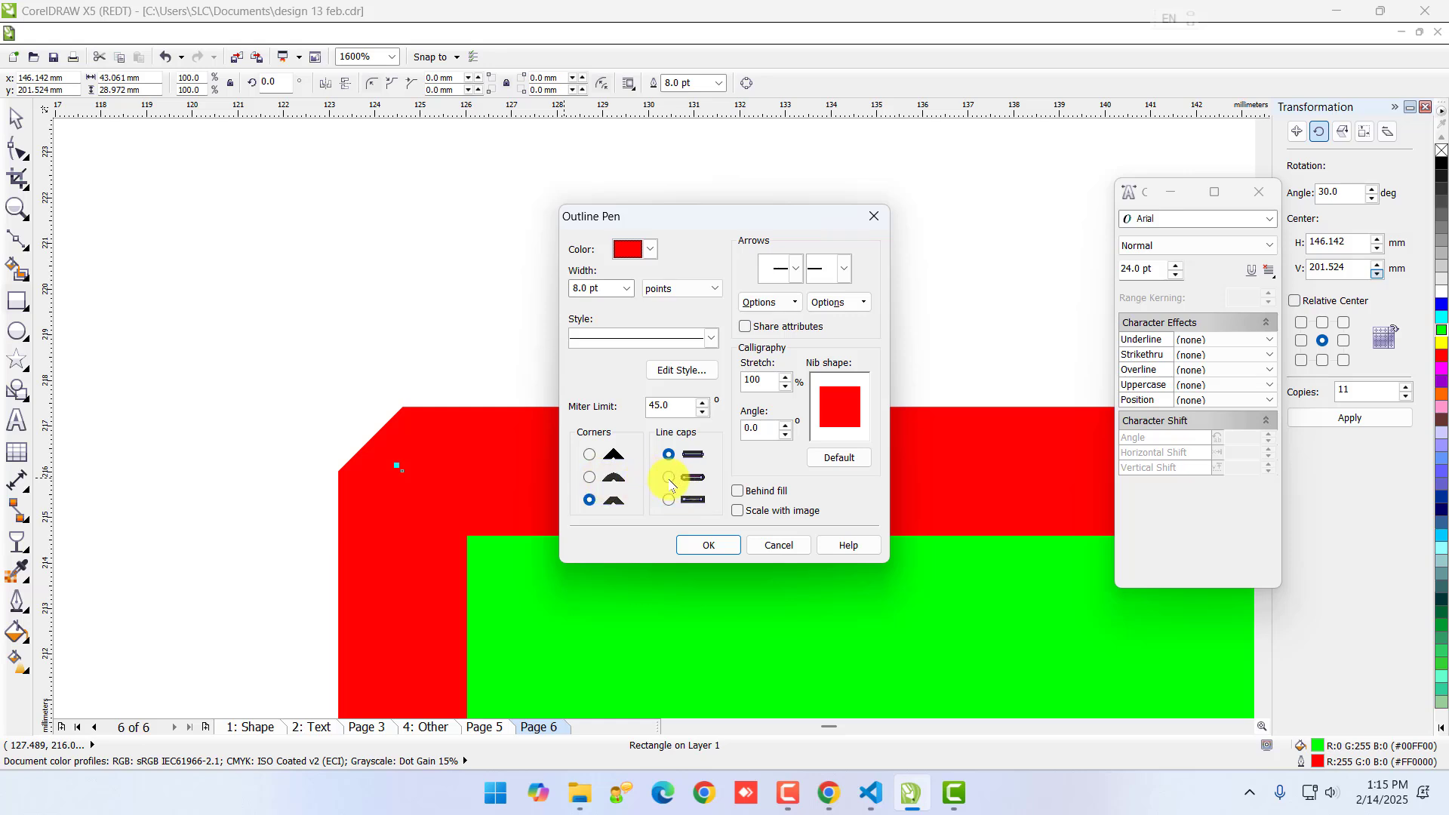
left_click(709, 544)
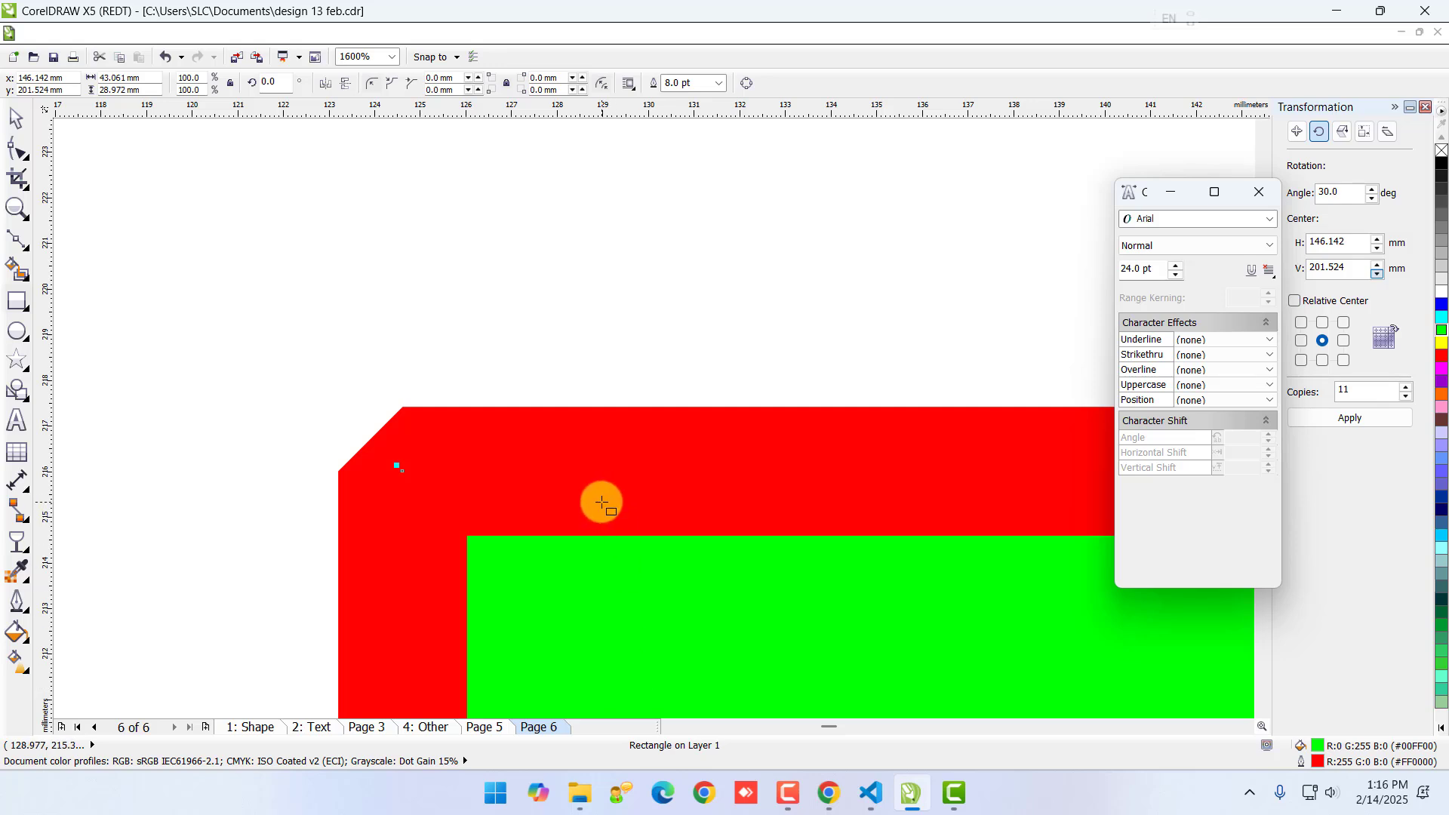
key("F12")
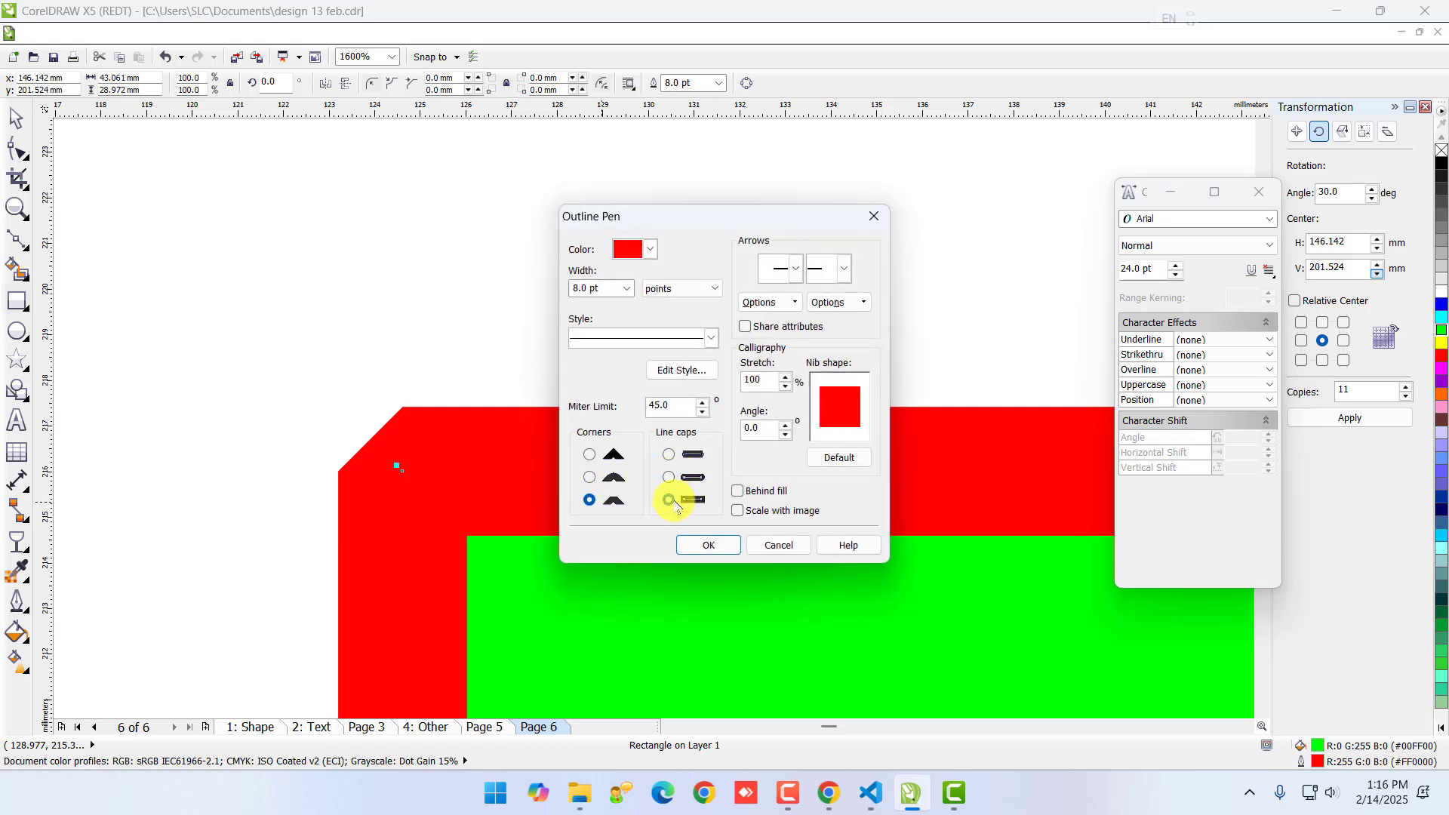
left_click(669, 501)
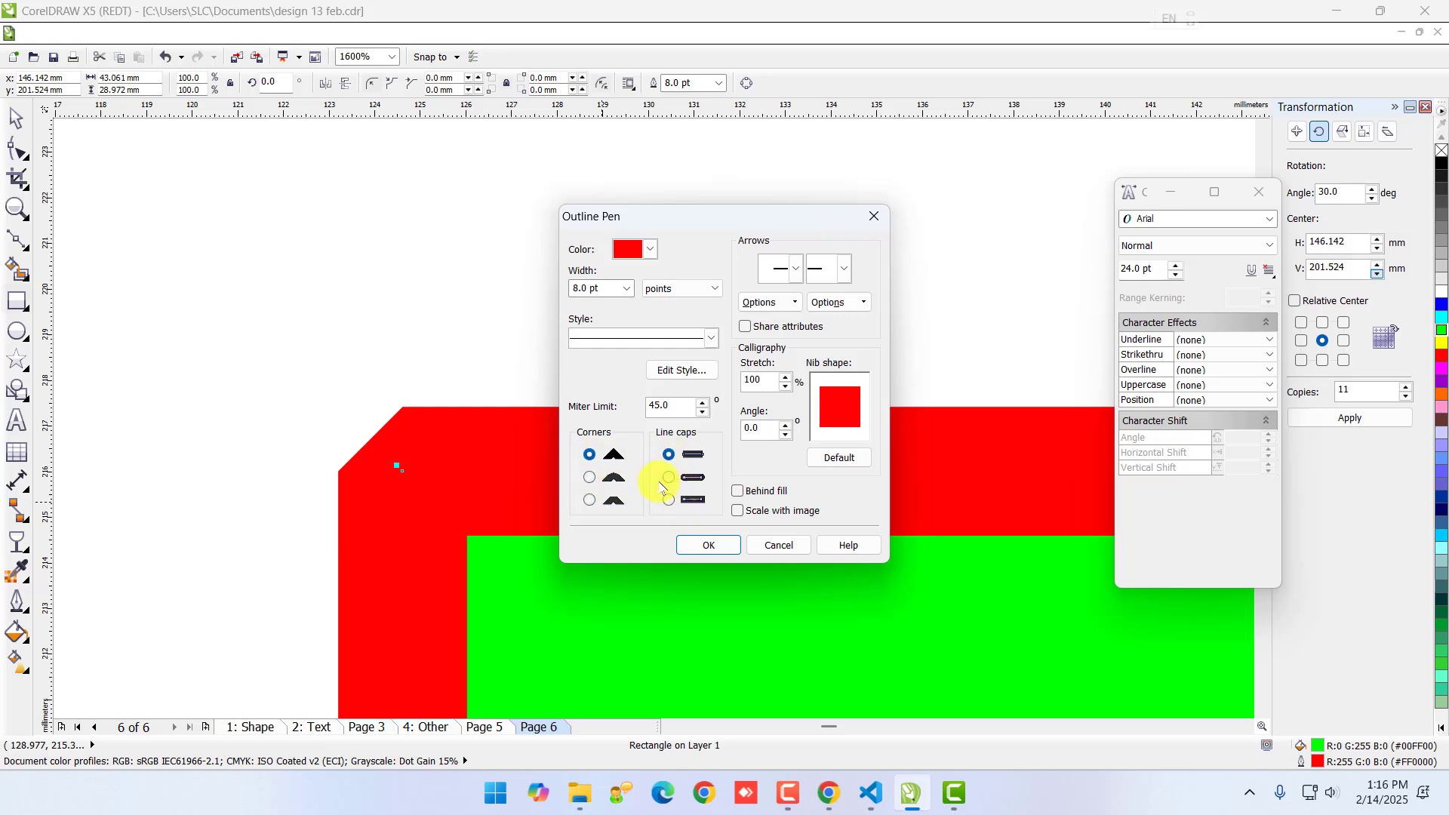
left_click(708, 545)
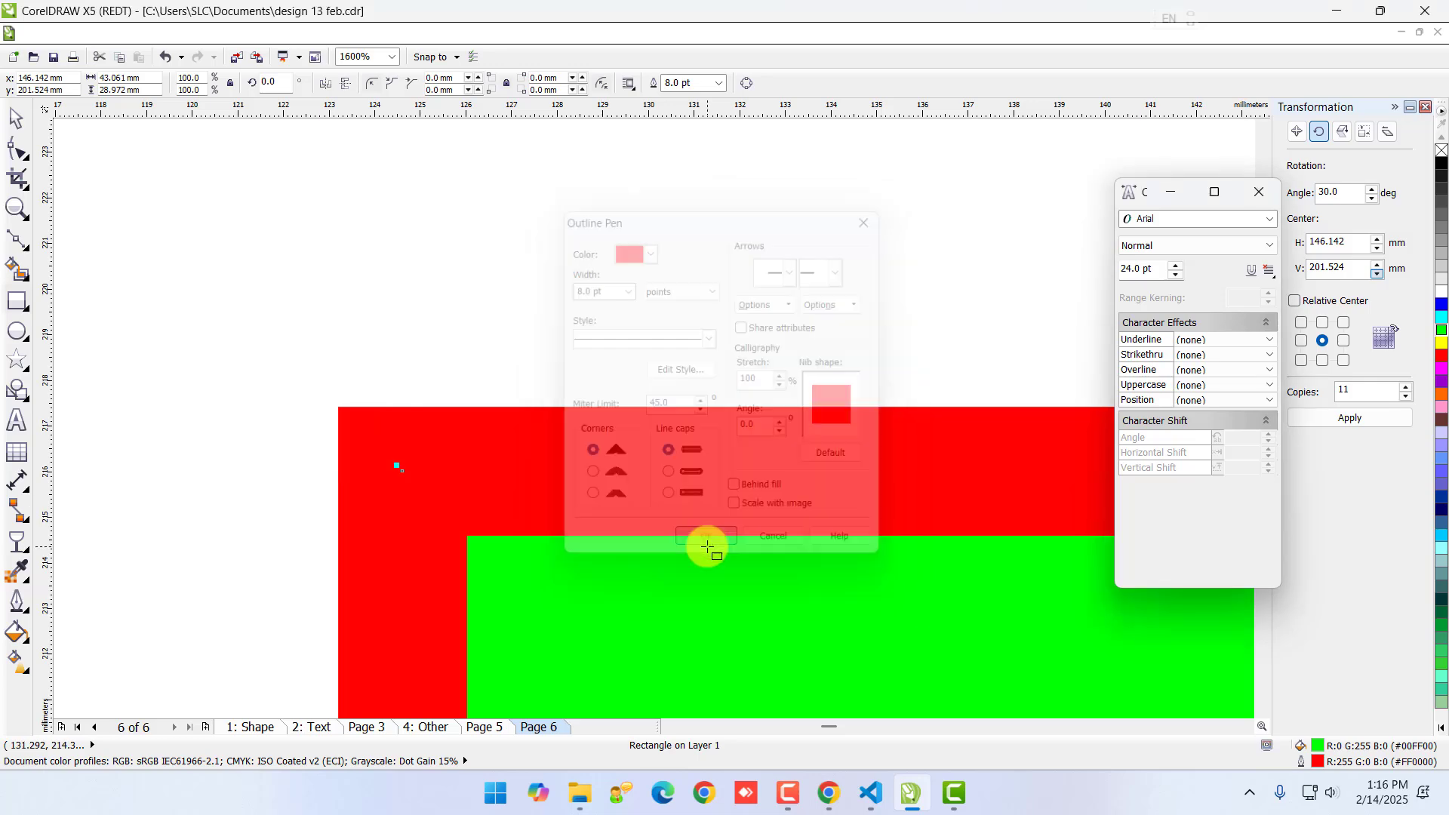
scroll(494, 504, "down", 4)
scroll(502, 498, "up", 3)
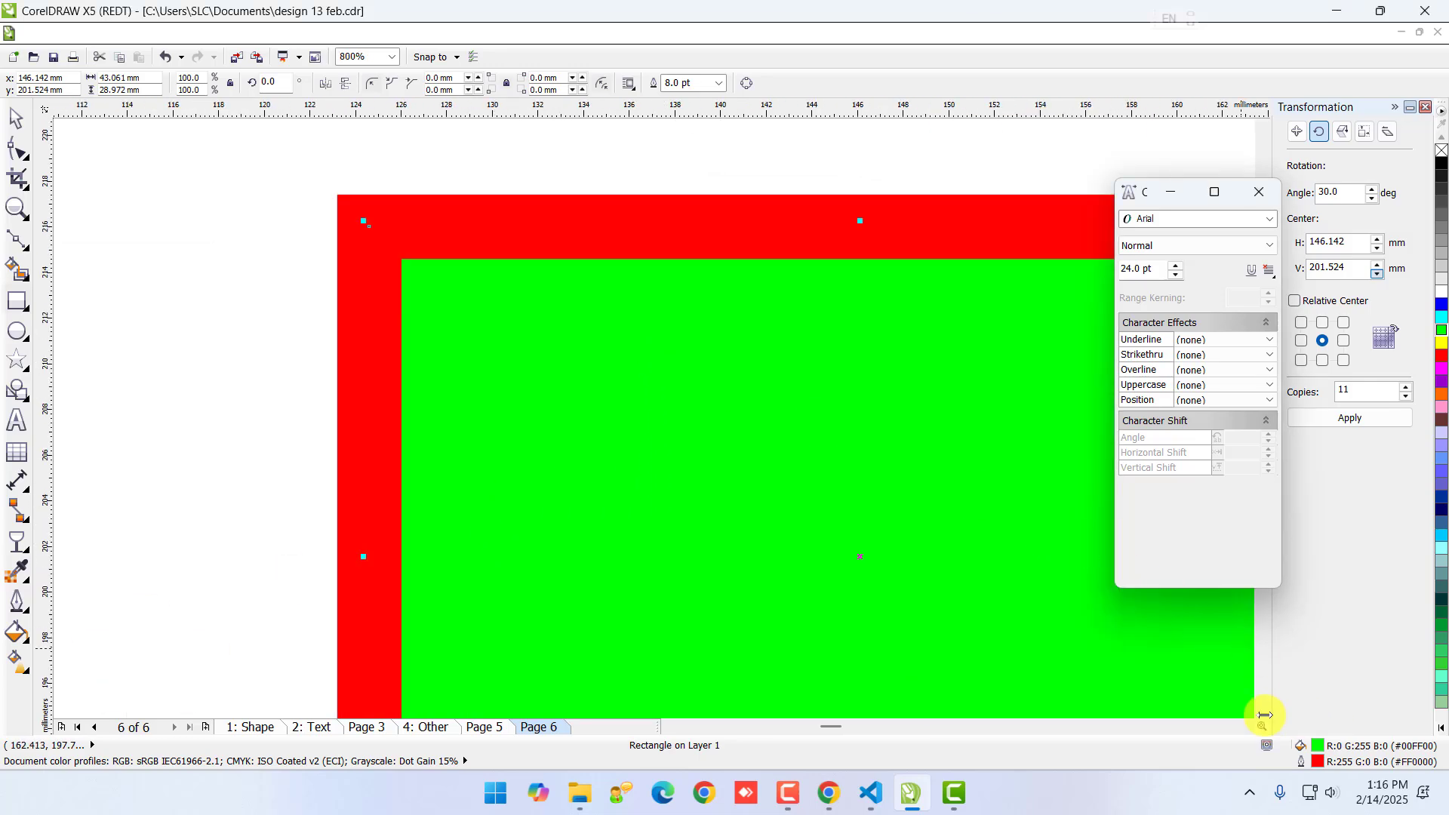
key("F12")
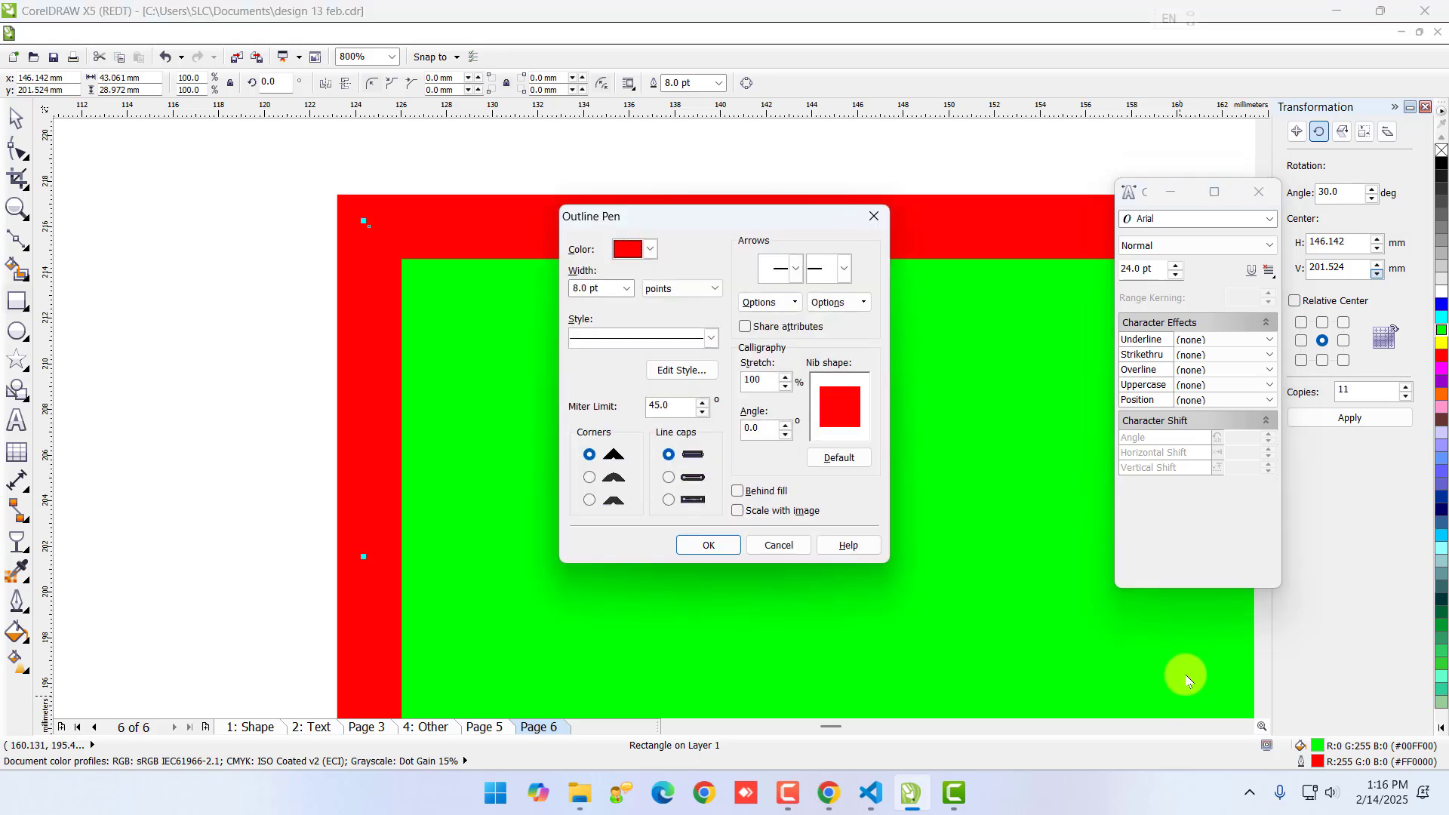
left_click(778, 545)
- Apply a linear two-color fountain fill from green to yellow to the rectangle
key("F11")
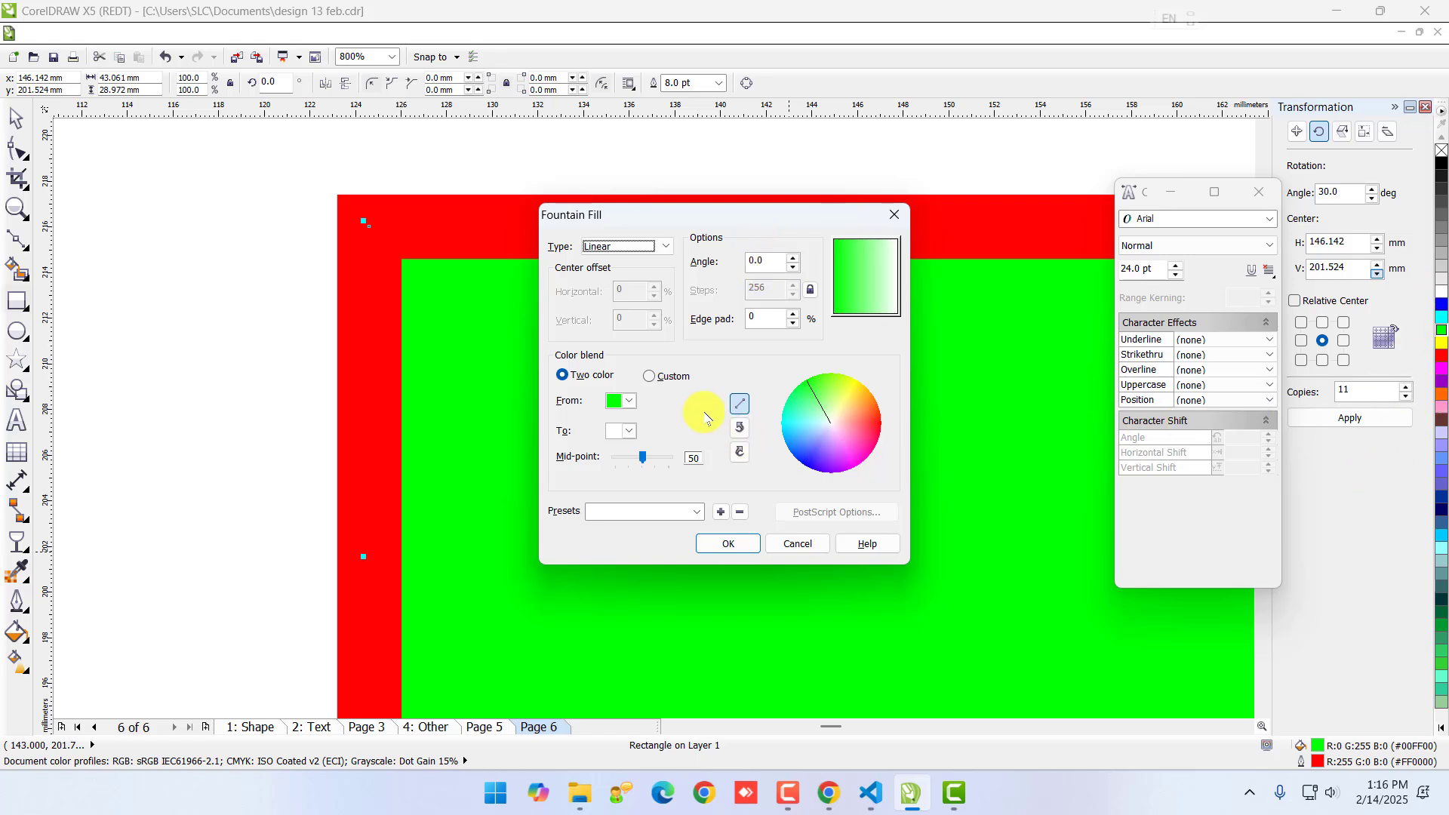
left_click(635, 433)
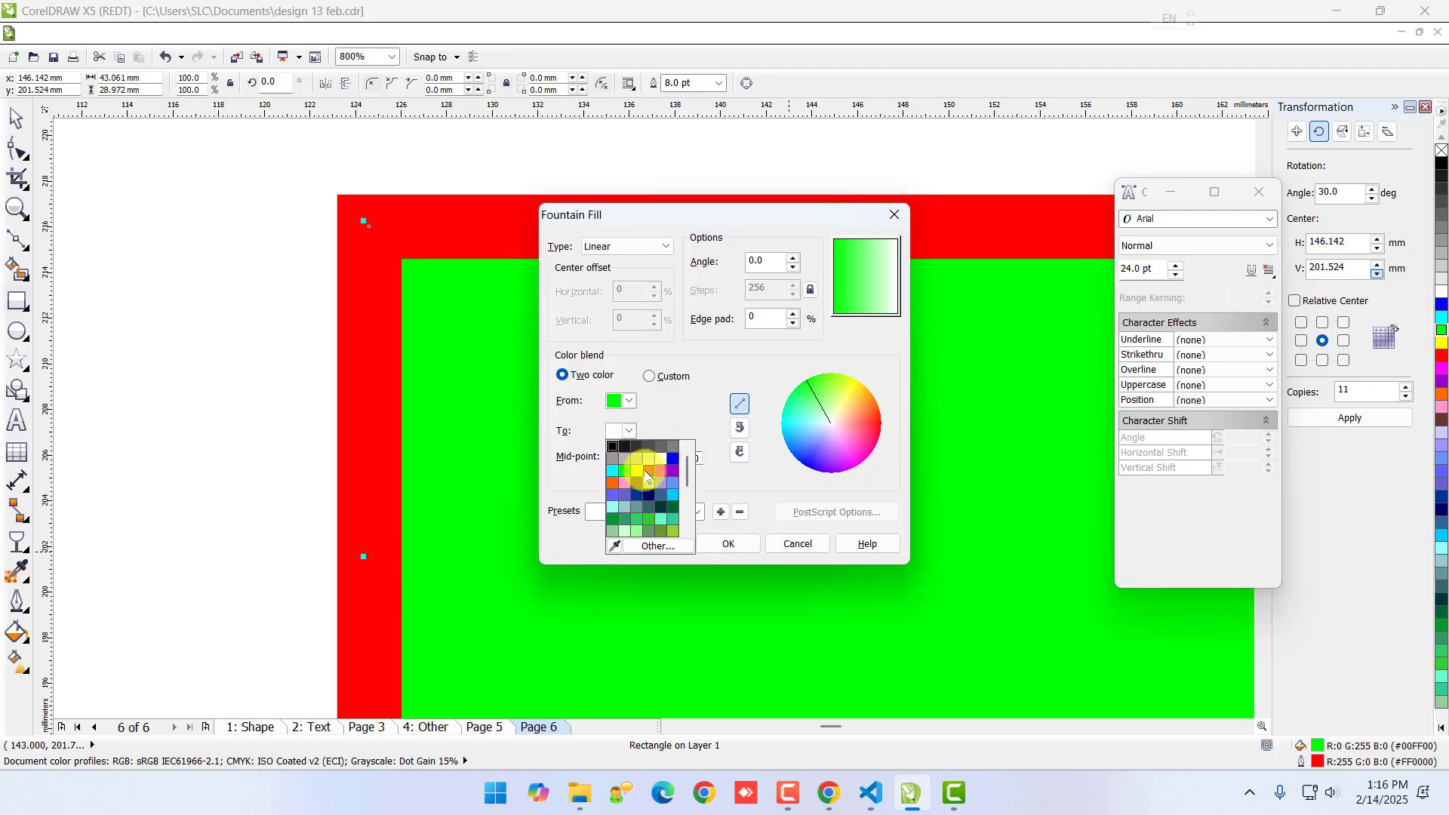
left_click(638, 471)
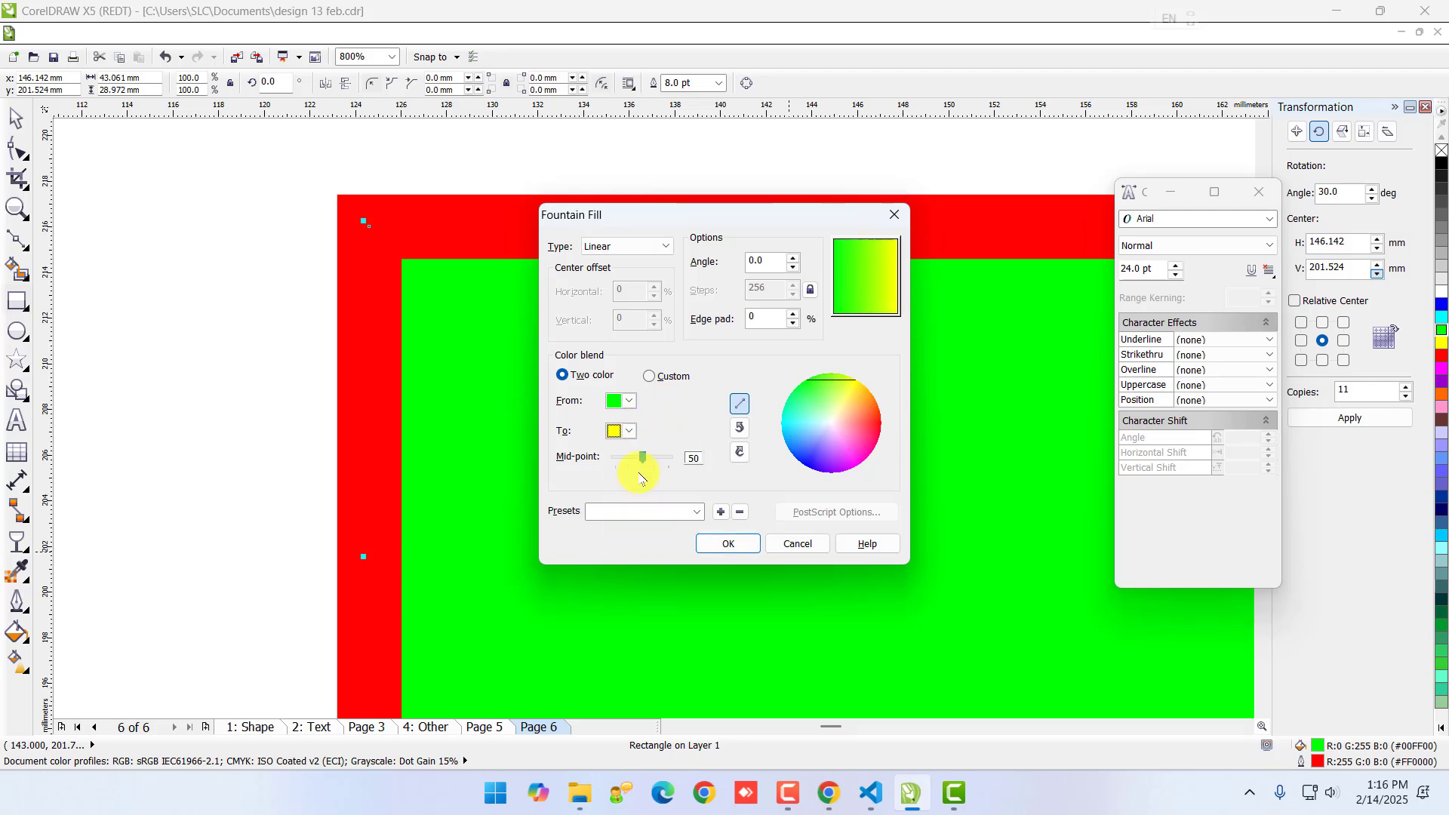
left_click(728, 544)
scroll(604, 437, "down", 8)
scroll(626, 433, "up", 4)
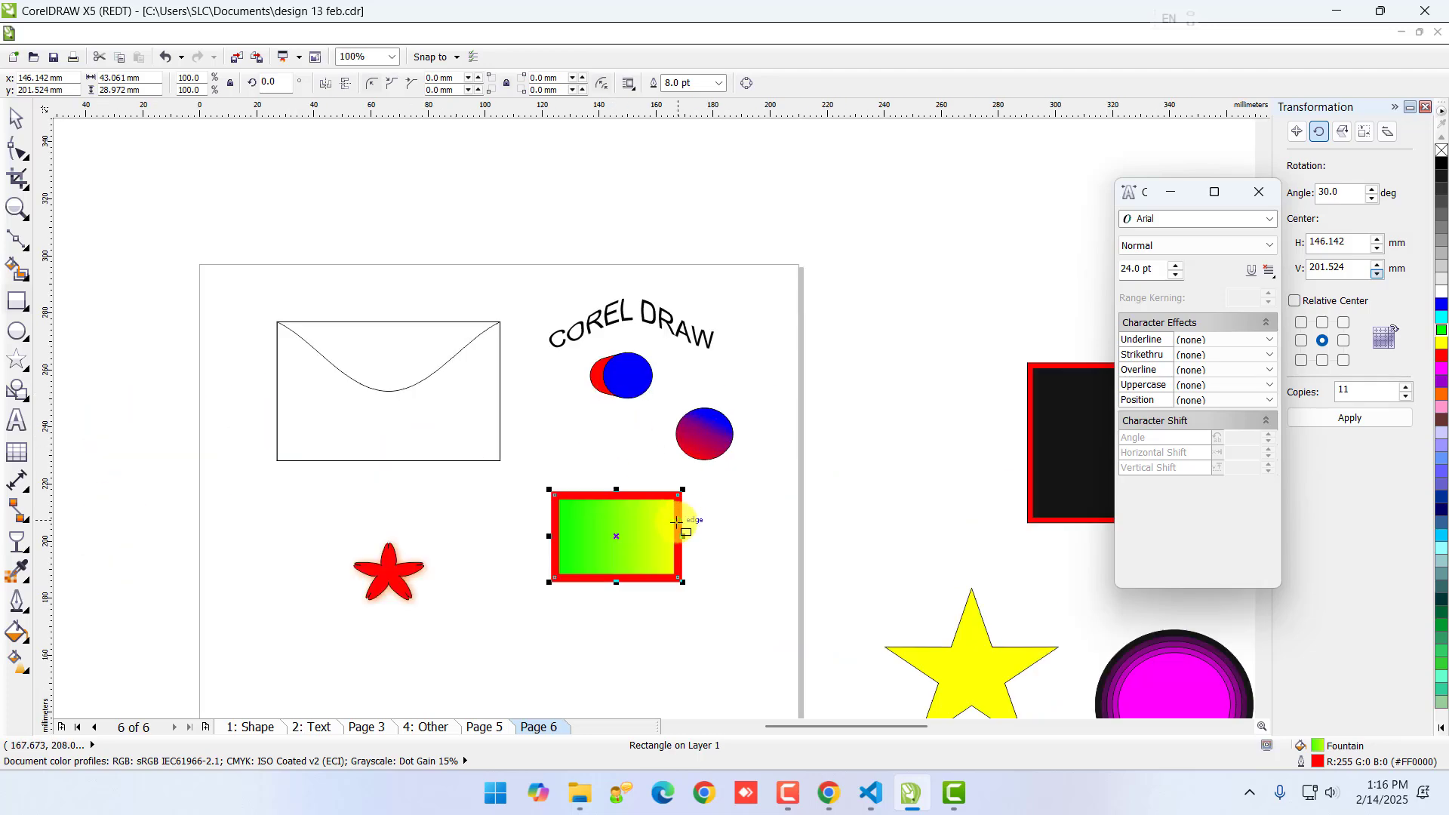
scroll(492, 596, "down", 1)
scroll(492, 596, "up", 1)
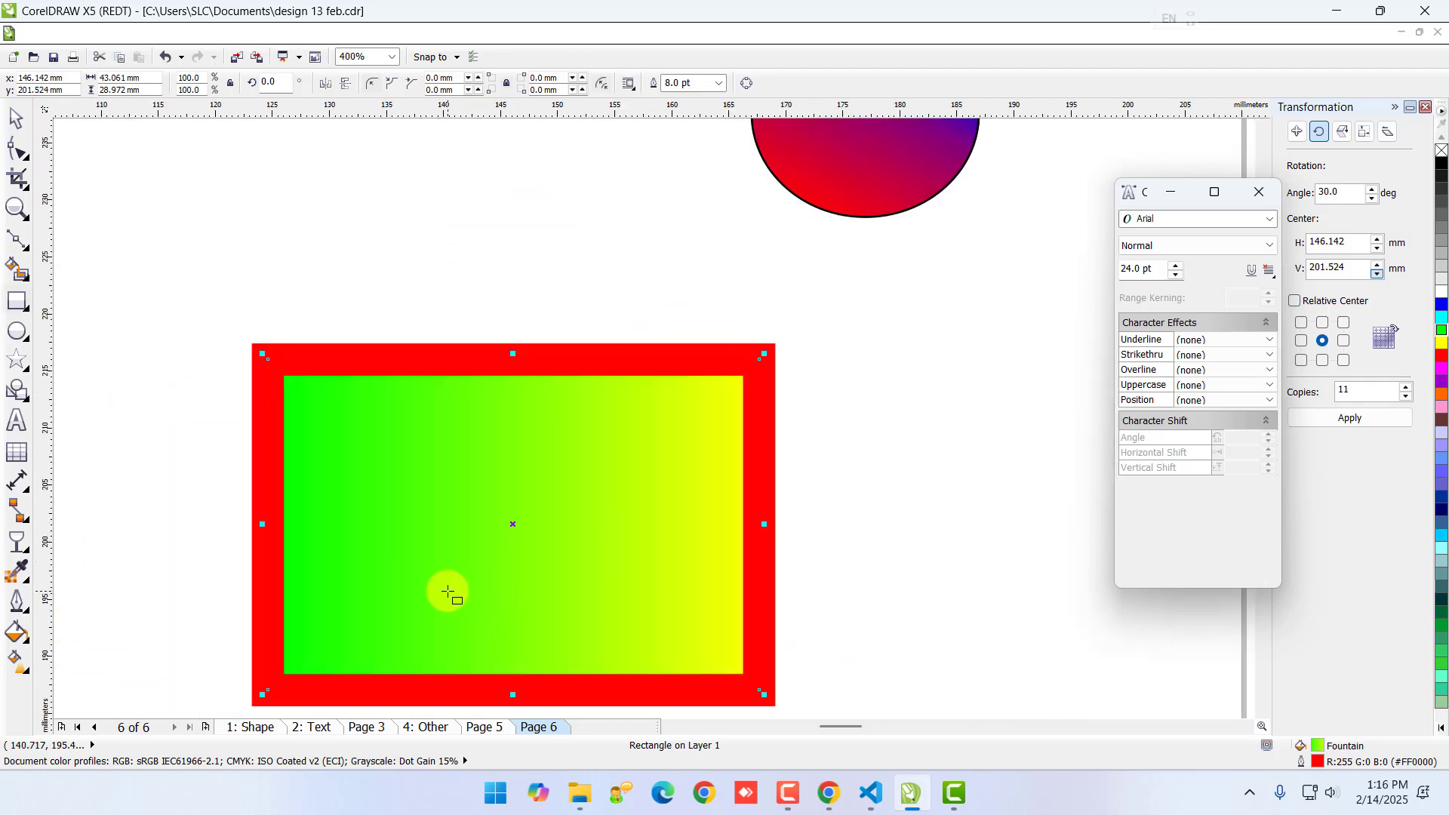
left_click(17, 542)
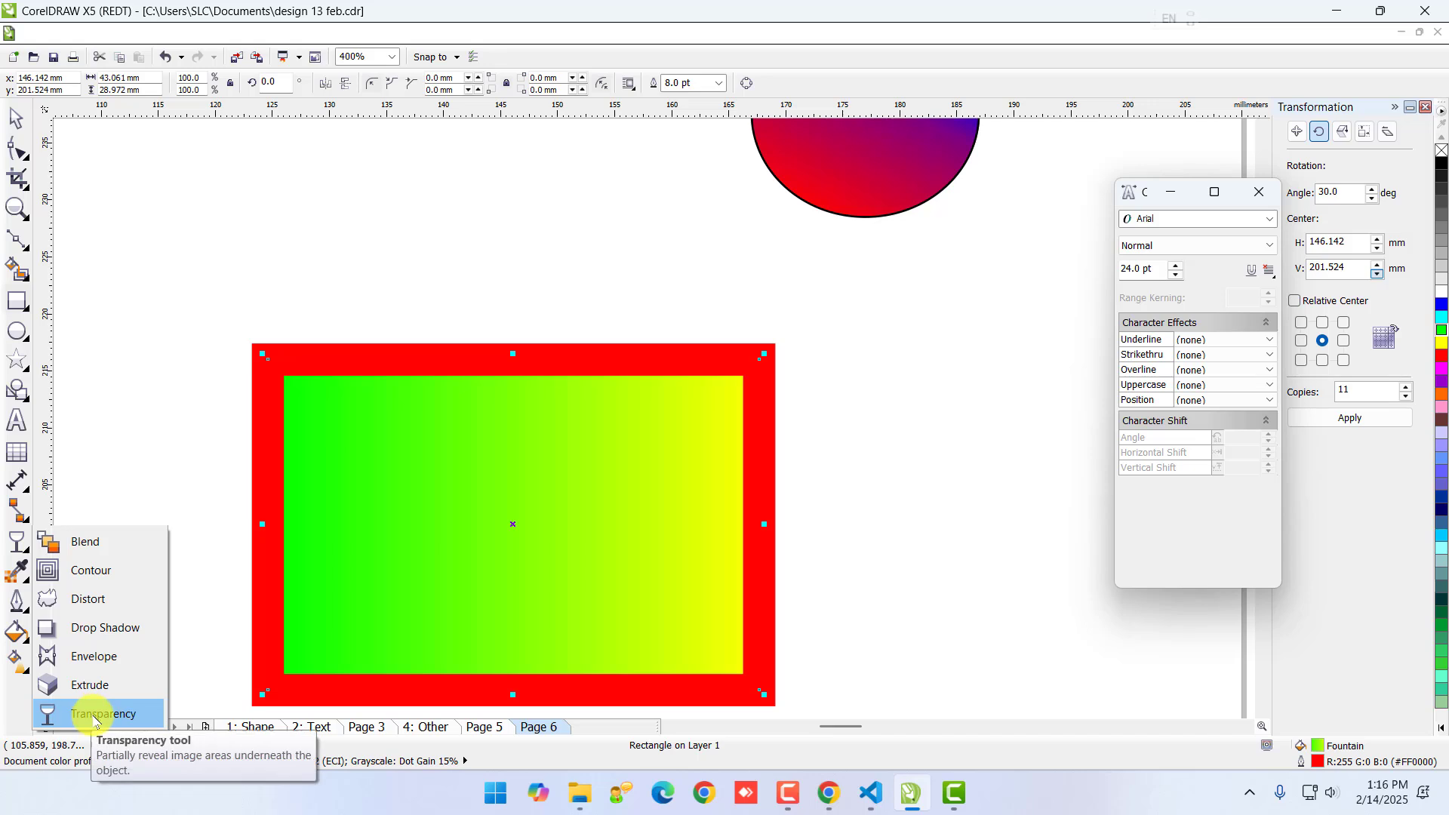
left_click(17, 634)
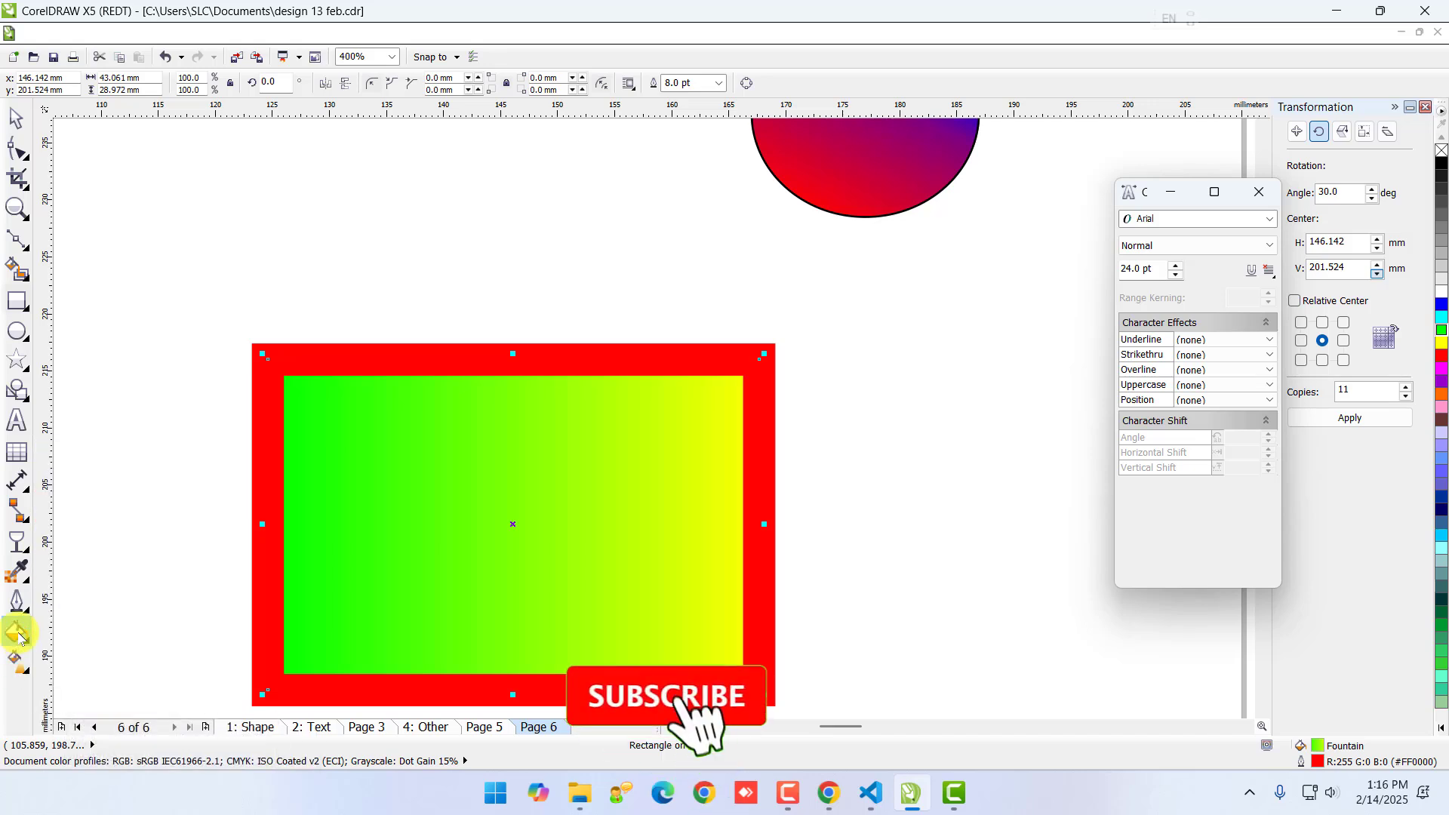
left_click(17, 606)
left_click(17, 607)
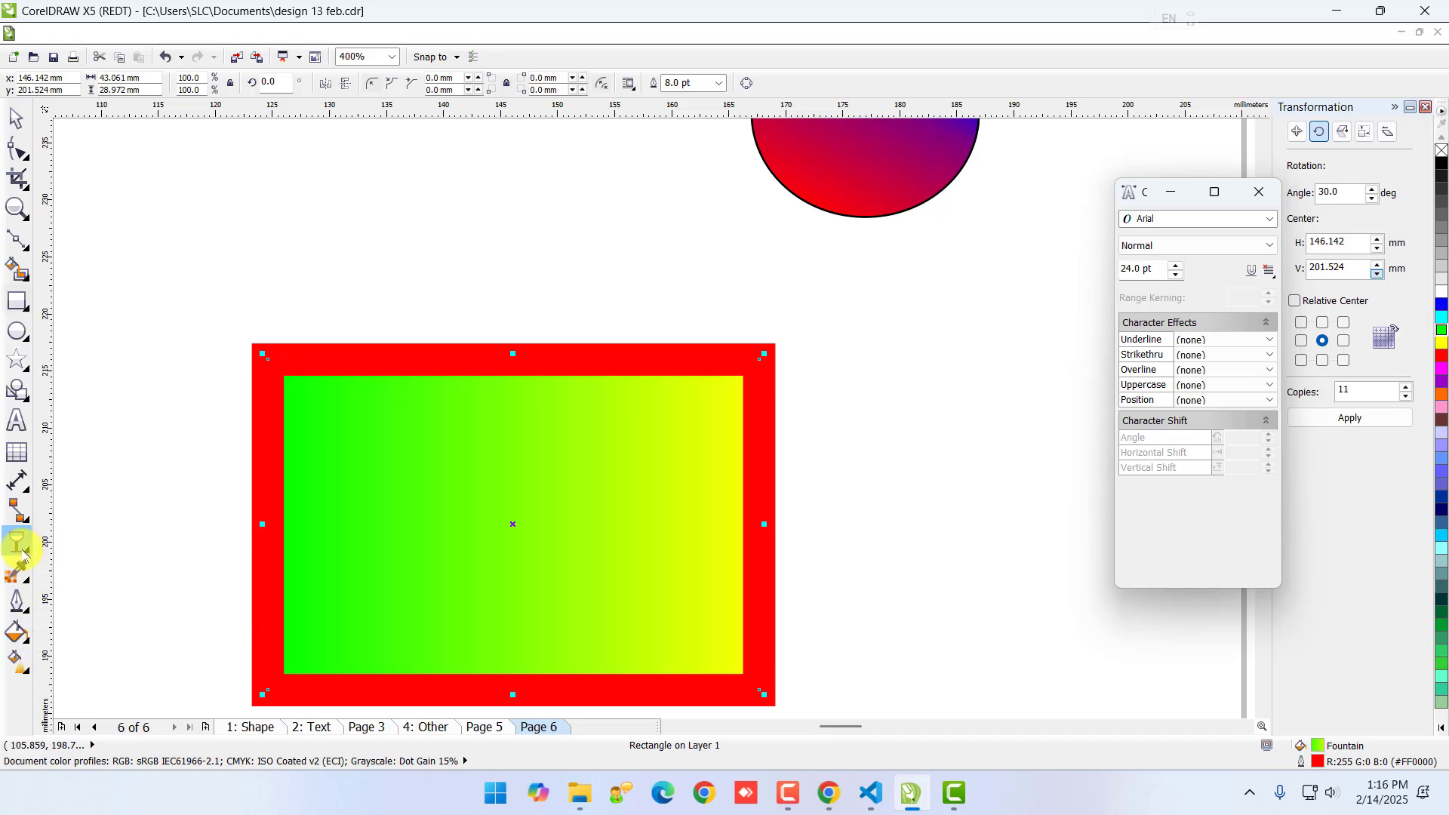
left_click(22, 545)
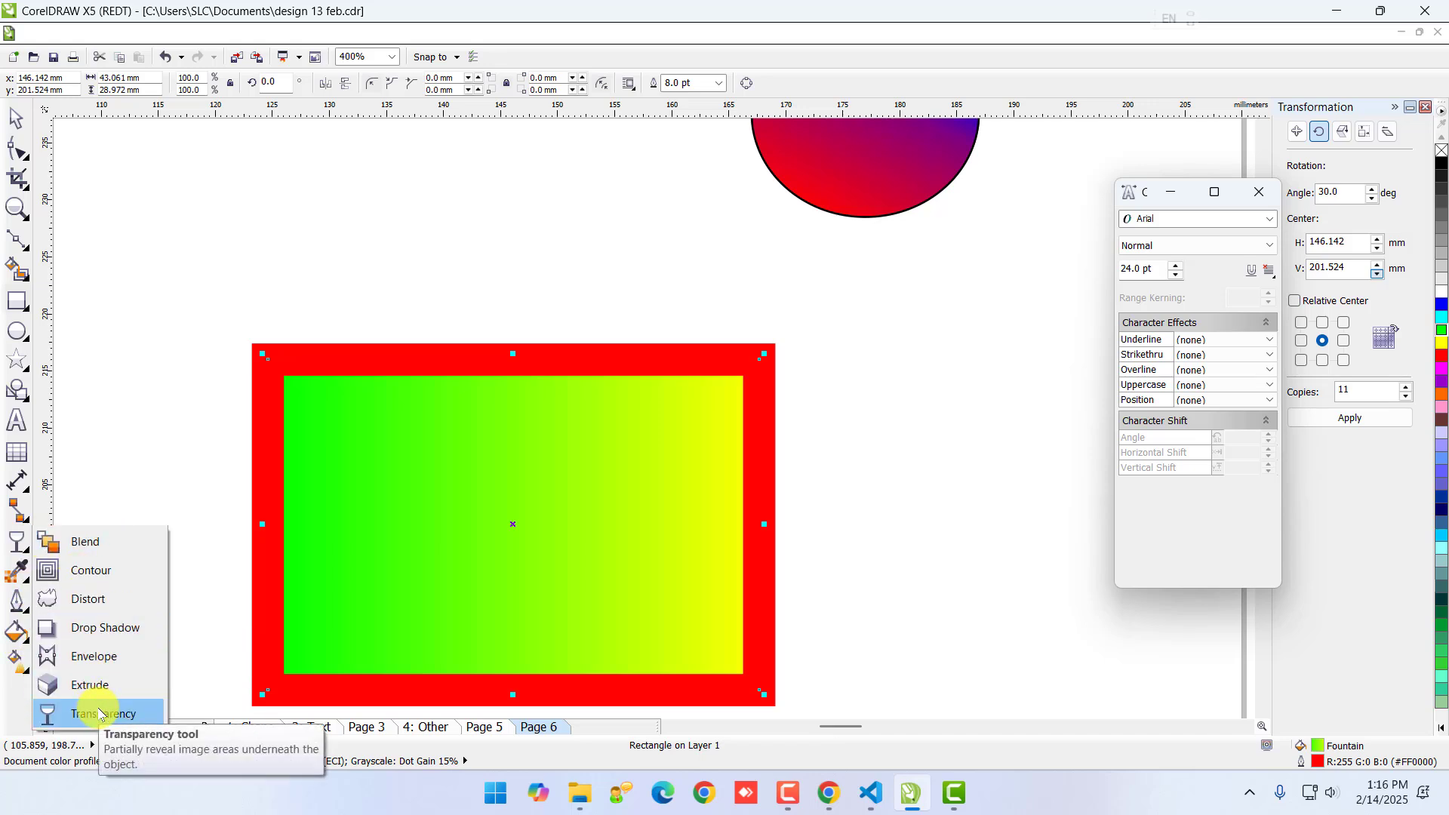
left_click(204, 408)
- Move the rectangle slightly up and to the right, to about X 148.6 mm, Y 204.6 mm, and close the character formatting window
left_click(16, 148)
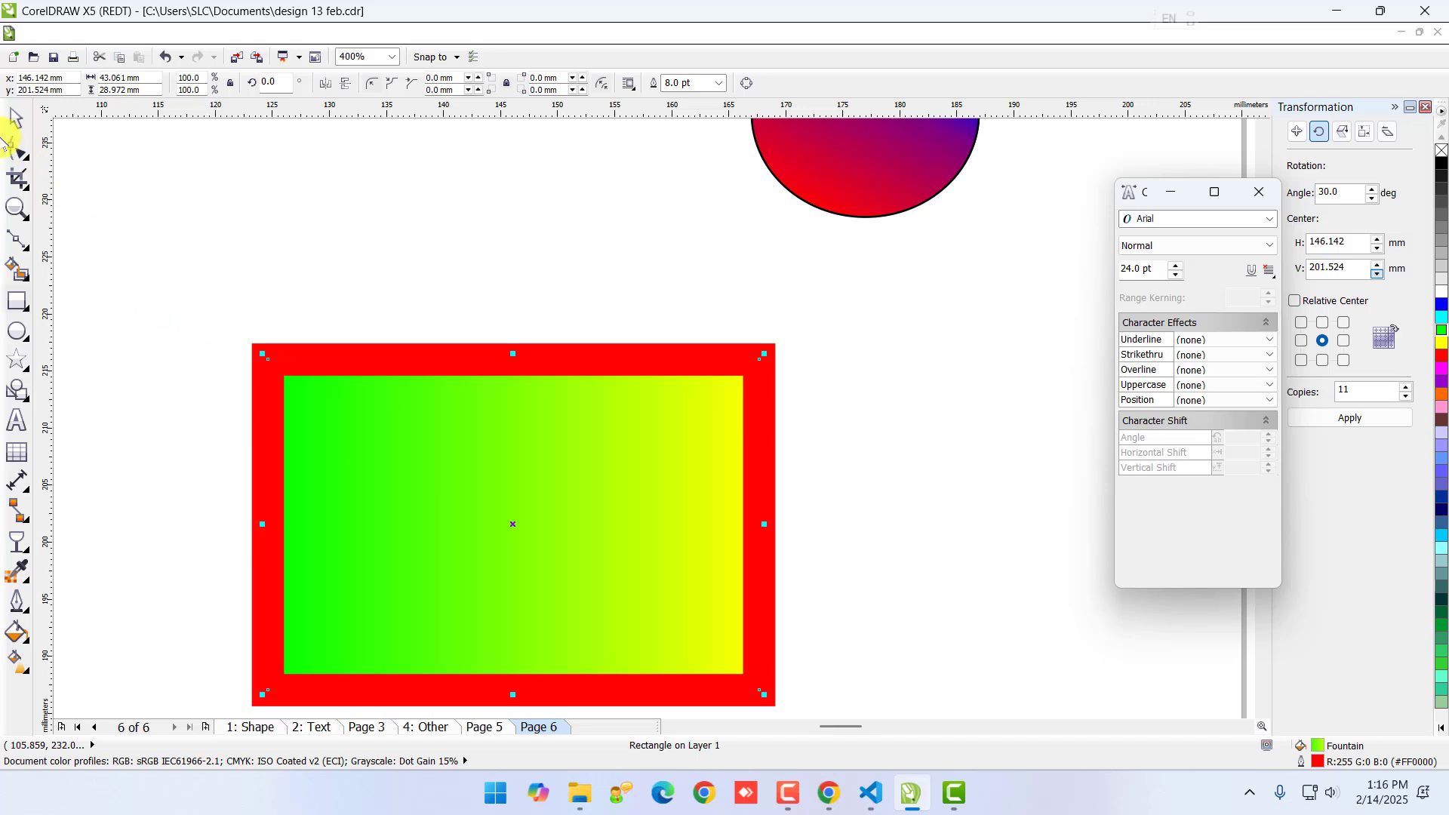
left_click_drag(172, 234, 817, 673)
left_click_drag(655, 529, 673, 498)
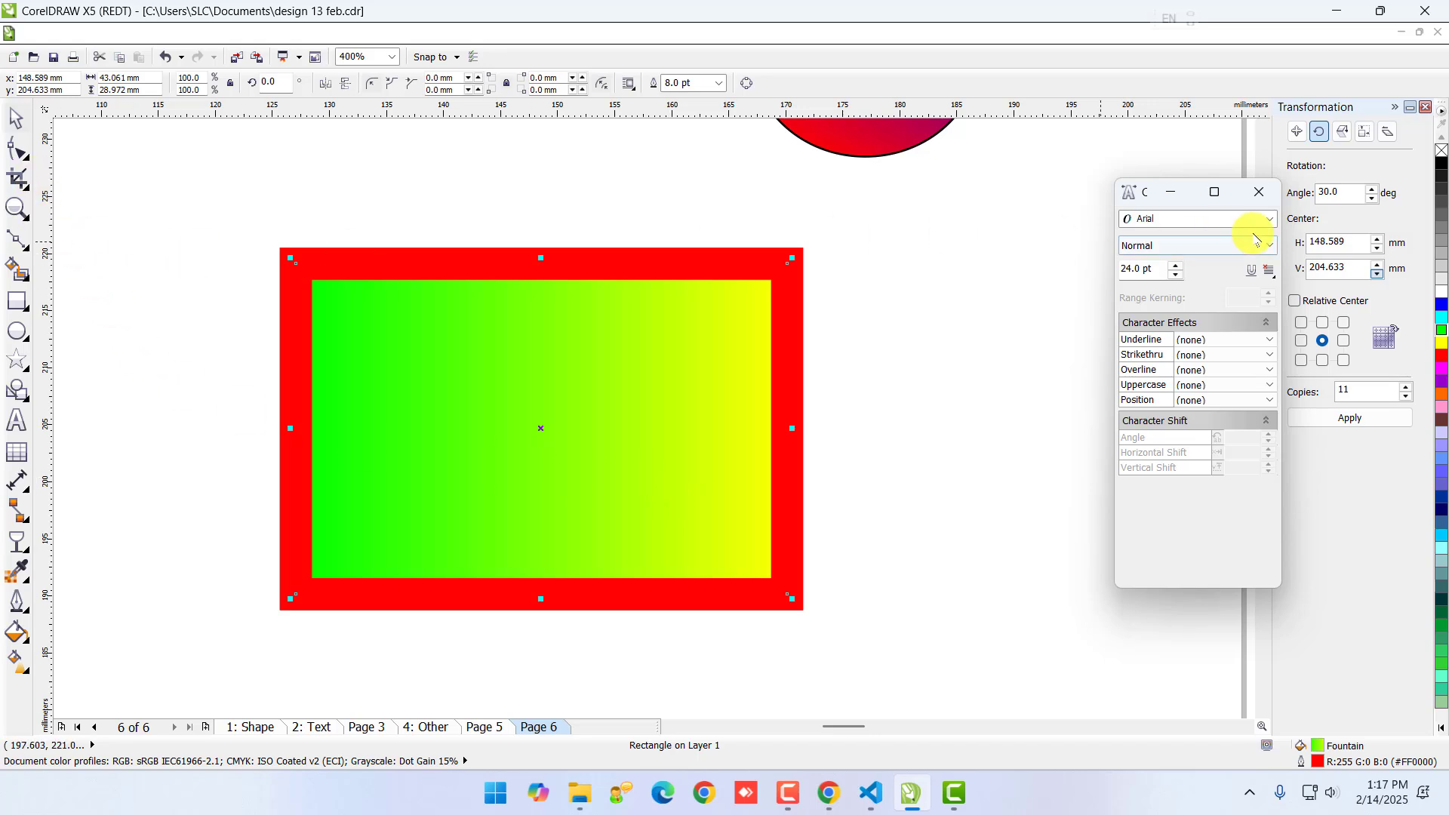
left_click(1258, 192)
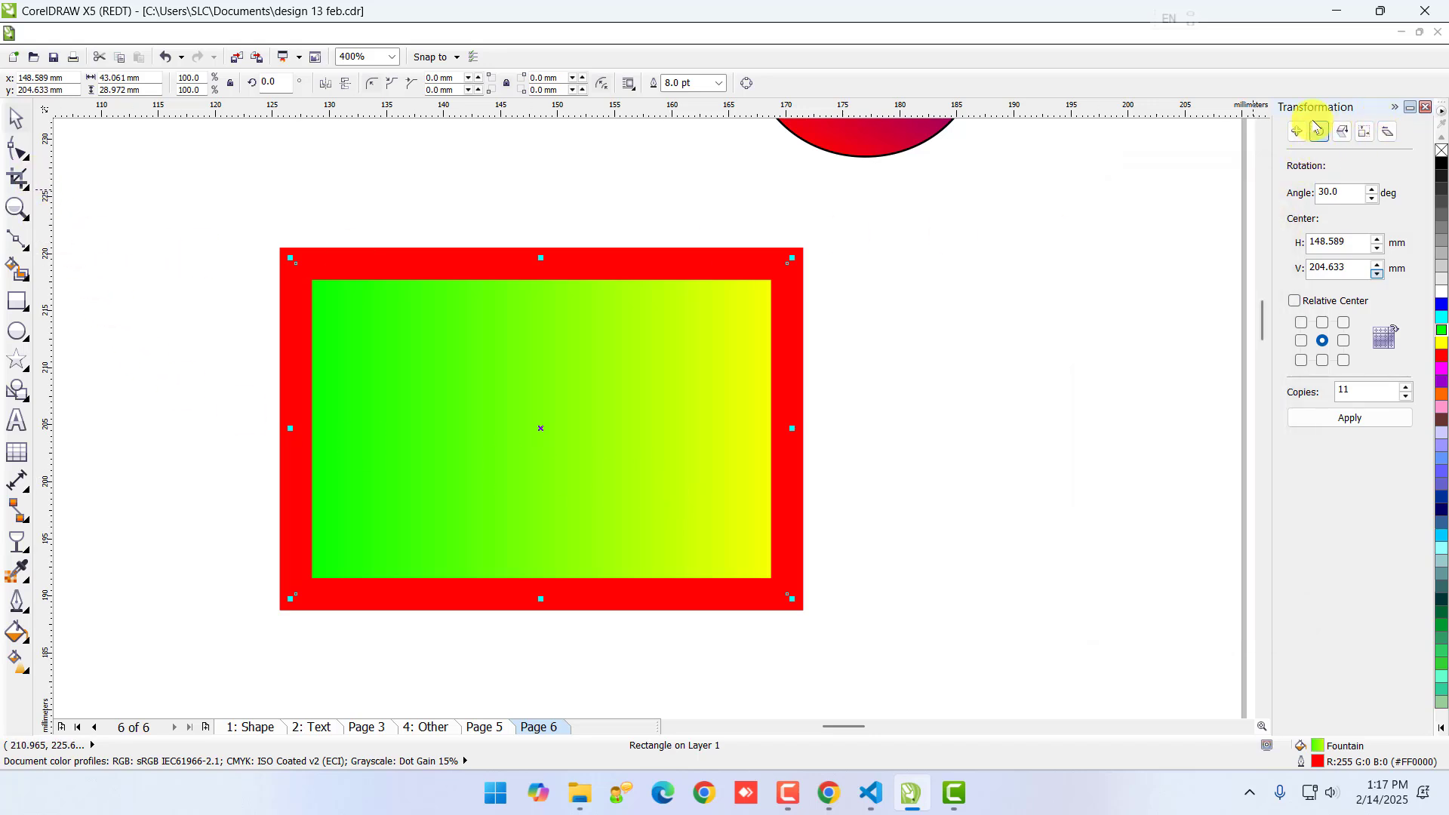